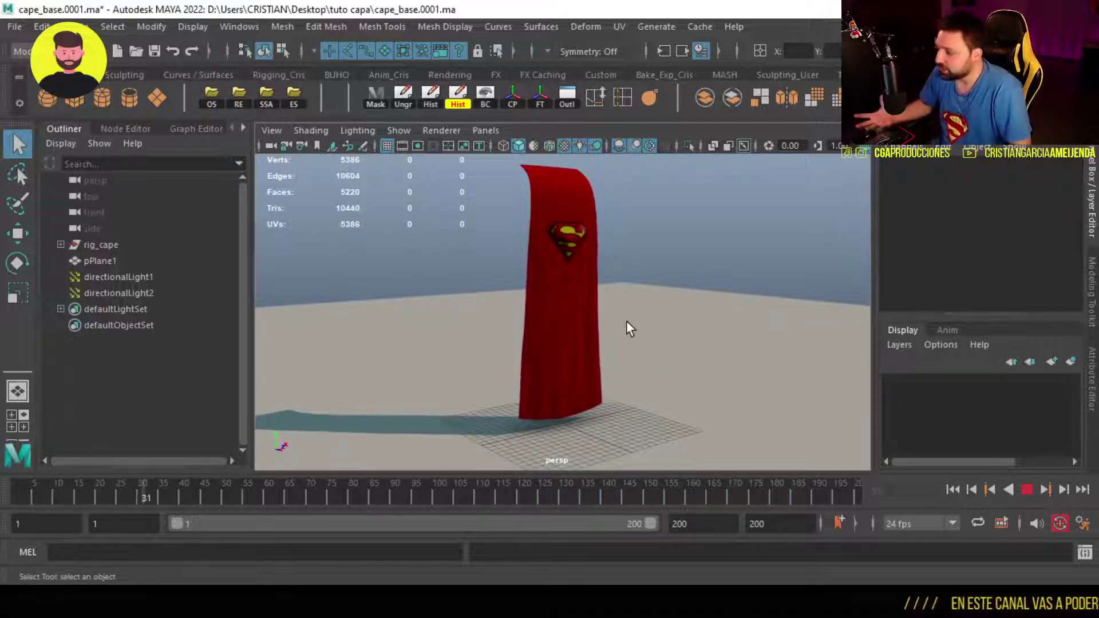
Play back the cape animation from several angles and examine how the cloth moves
key(Escape)
key(alt+v)
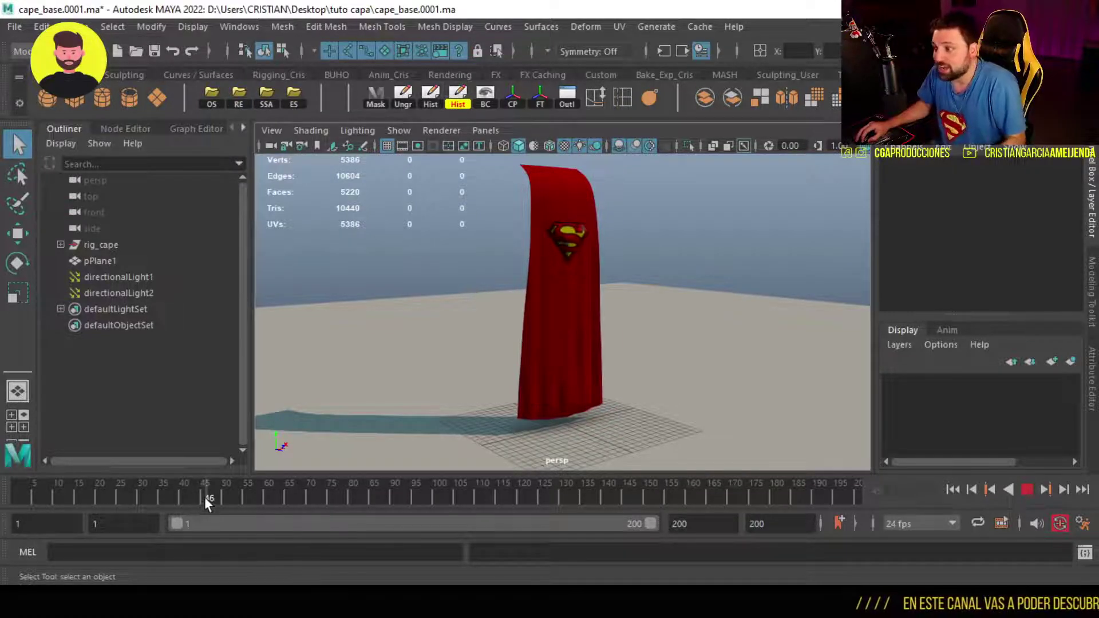
key(Escape)
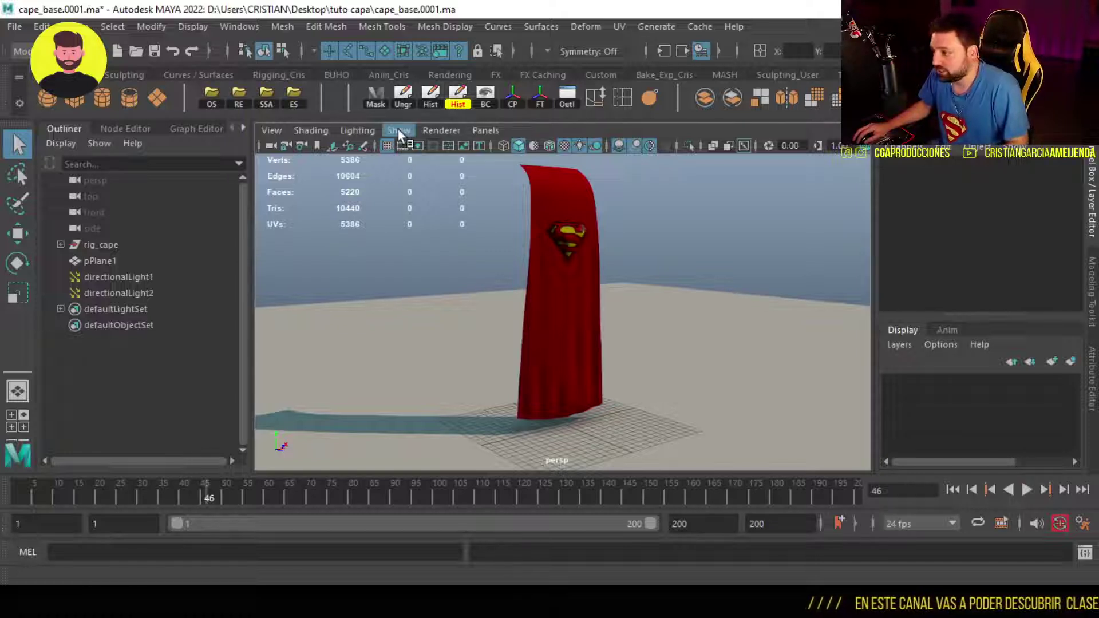
key(alt+v)
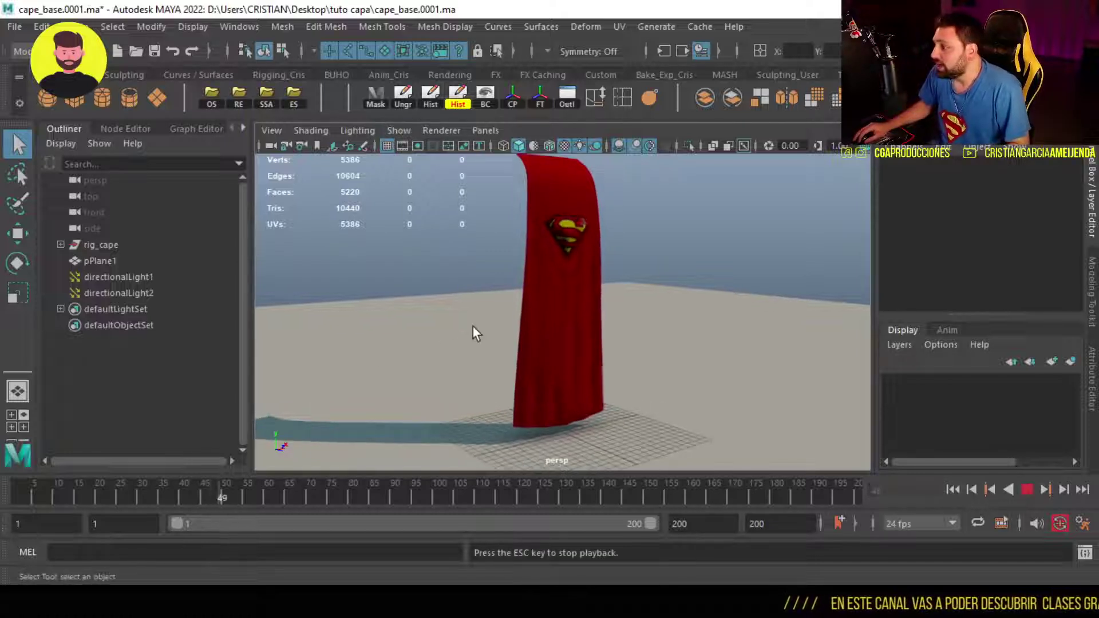
alt+drag(463, 422, 560, 380)
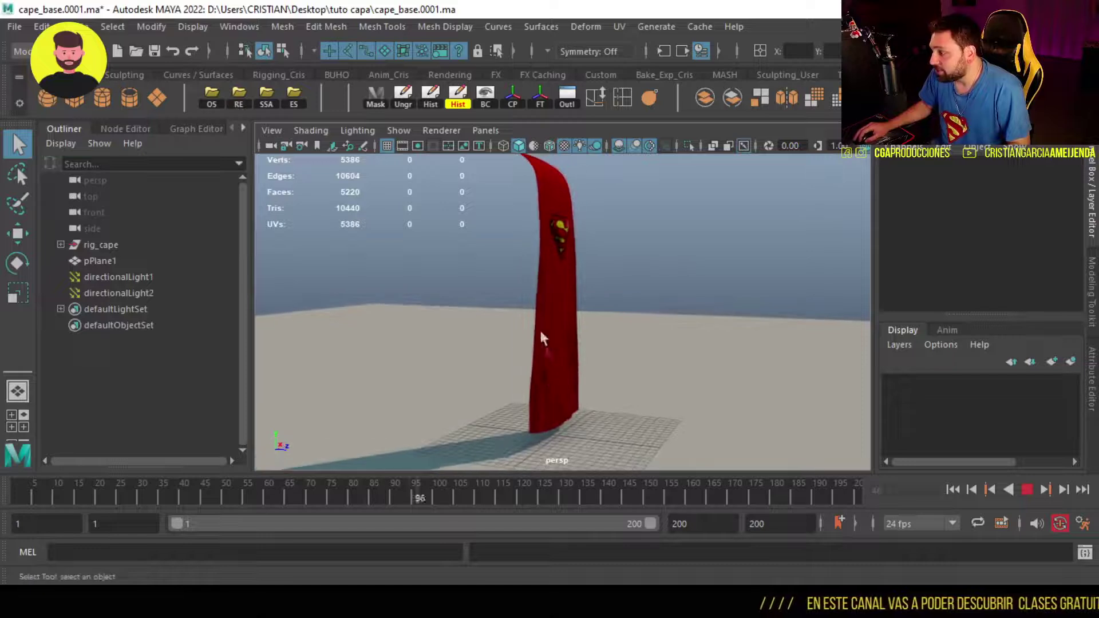
alt+drag(480, 237, 426, 281)
drag(566, 494, 504, 511)
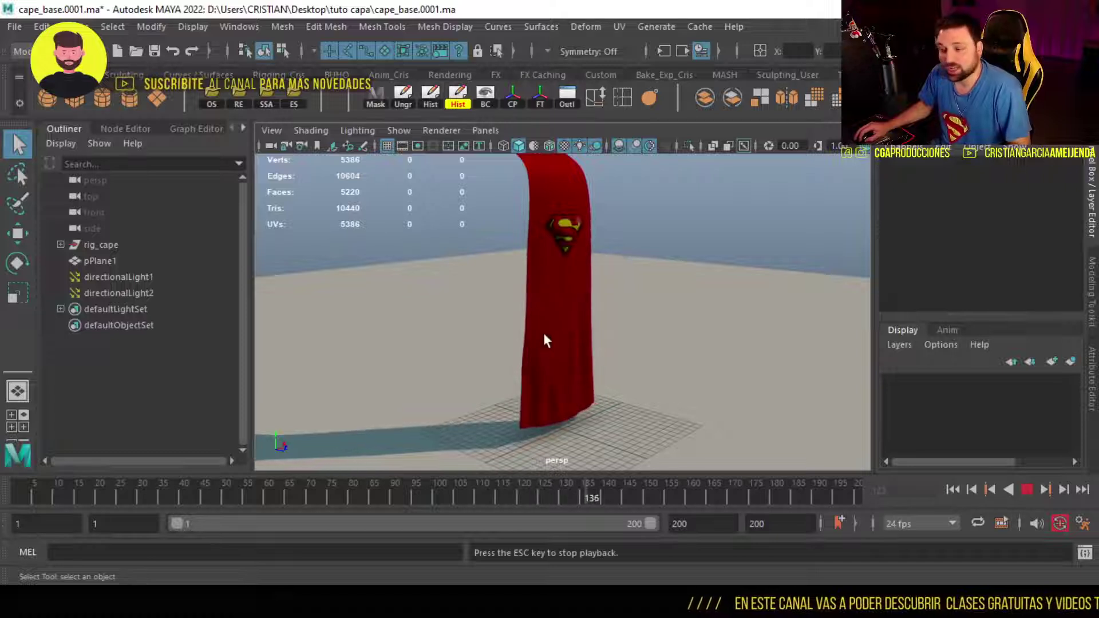
key(Escape)
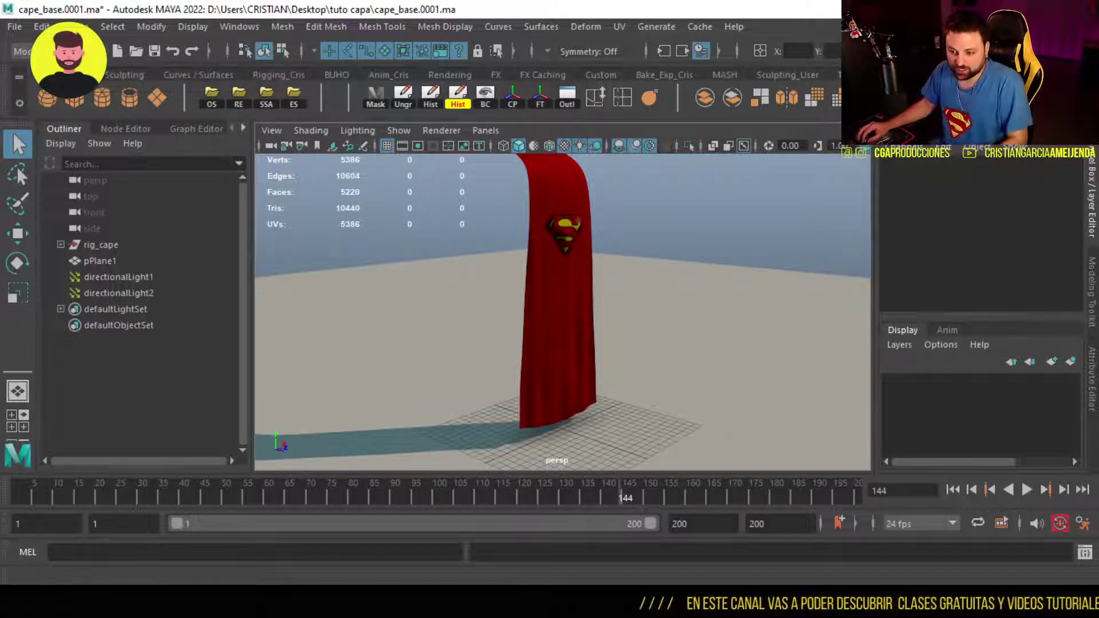
key(alt+v)
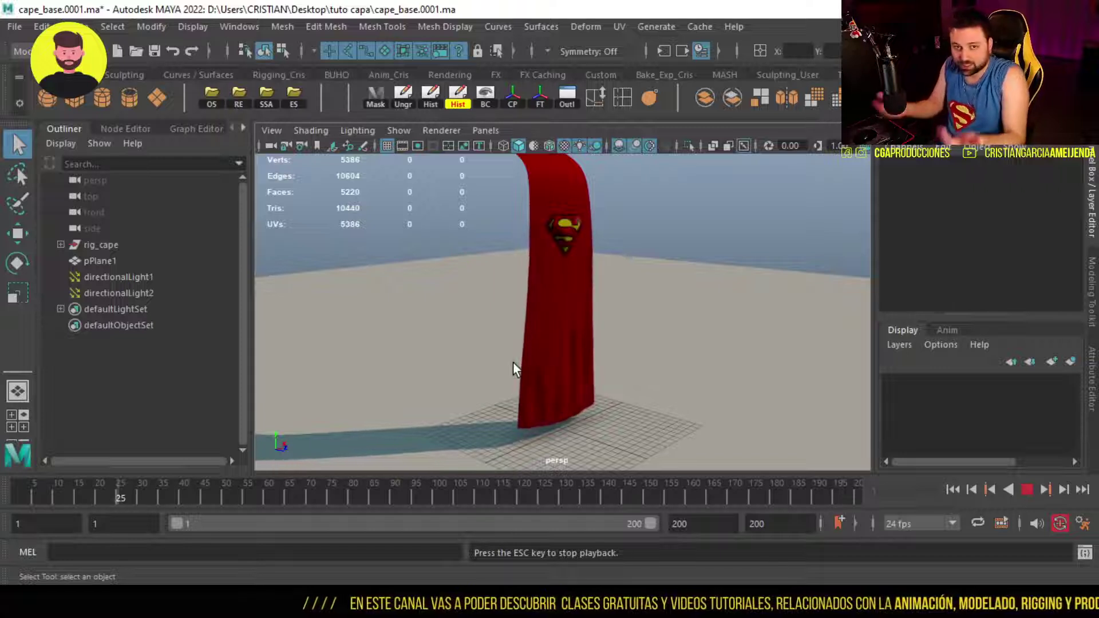
key(Escape)
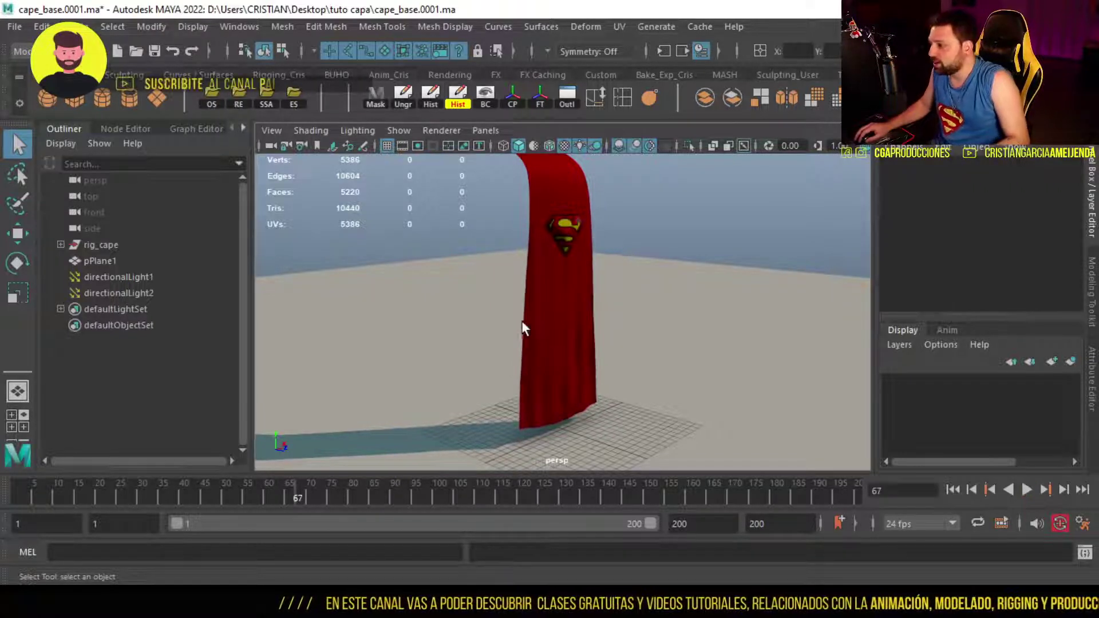
Show all object types in the viewport and hide the two directional lights
click(411, 128)
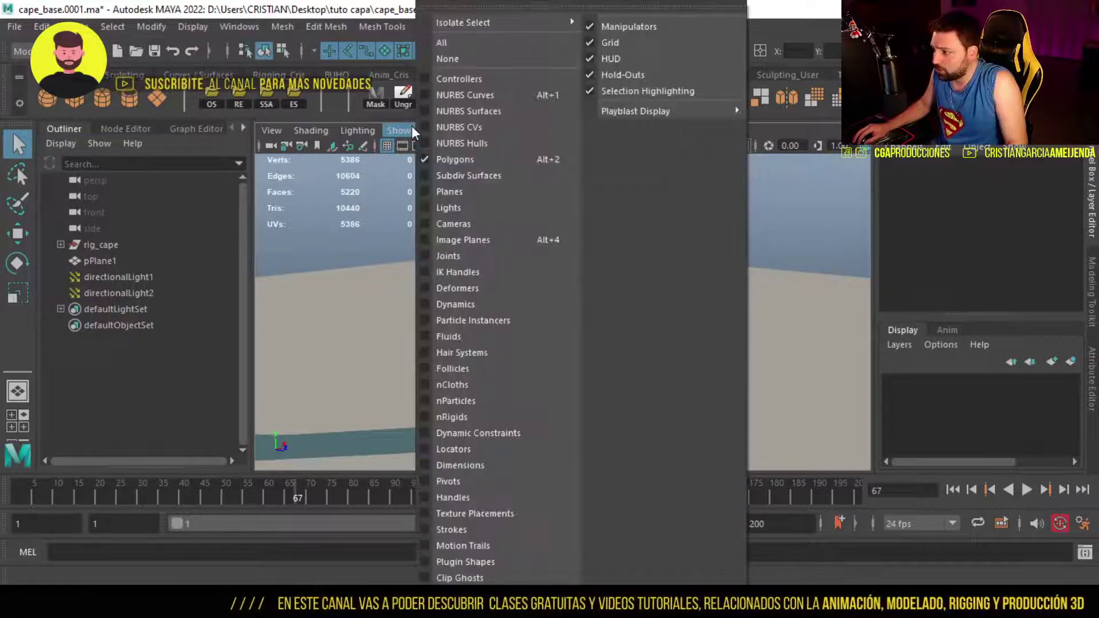
click(446, 42)
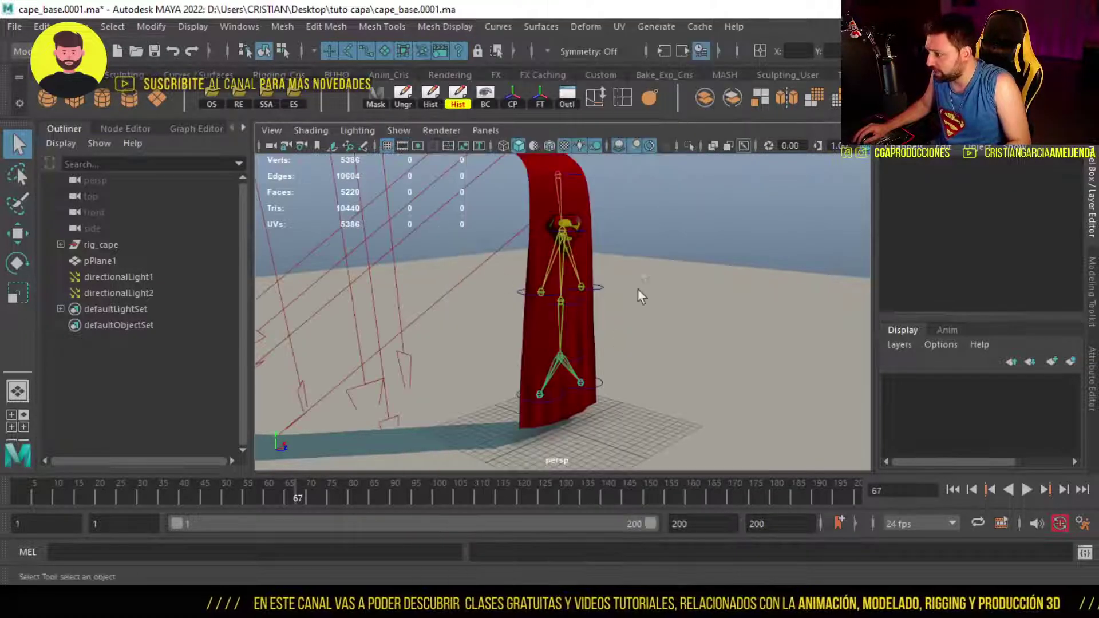
drag(358, 229, 394, 243)
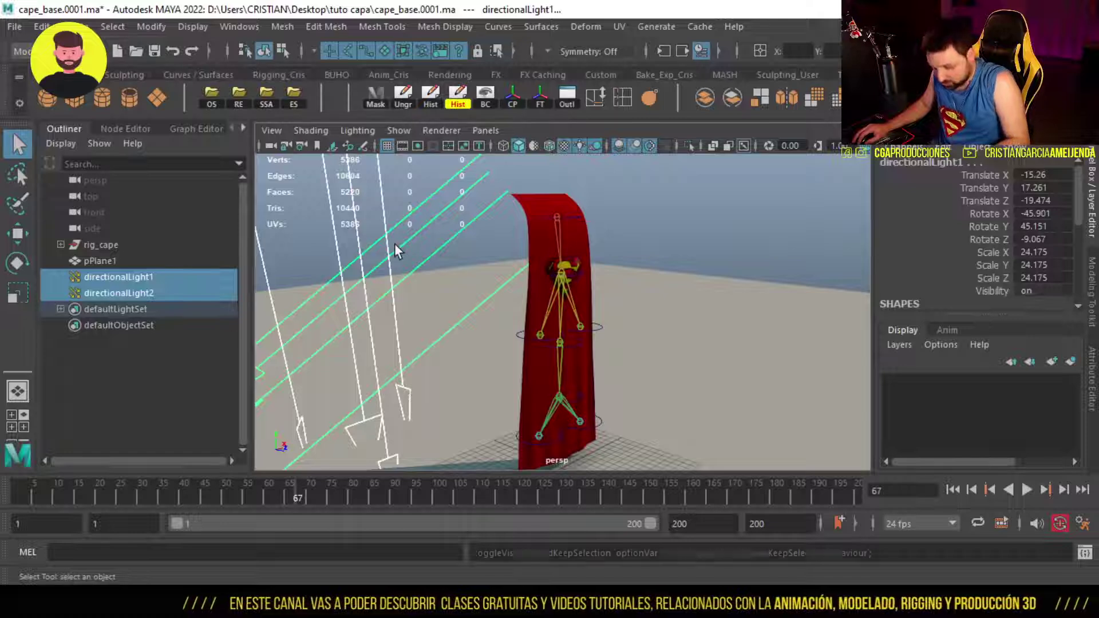
key(ctrl+h)
Turn off scene lighting and textured display in the viewport, and clear the selection
click(576, 146)
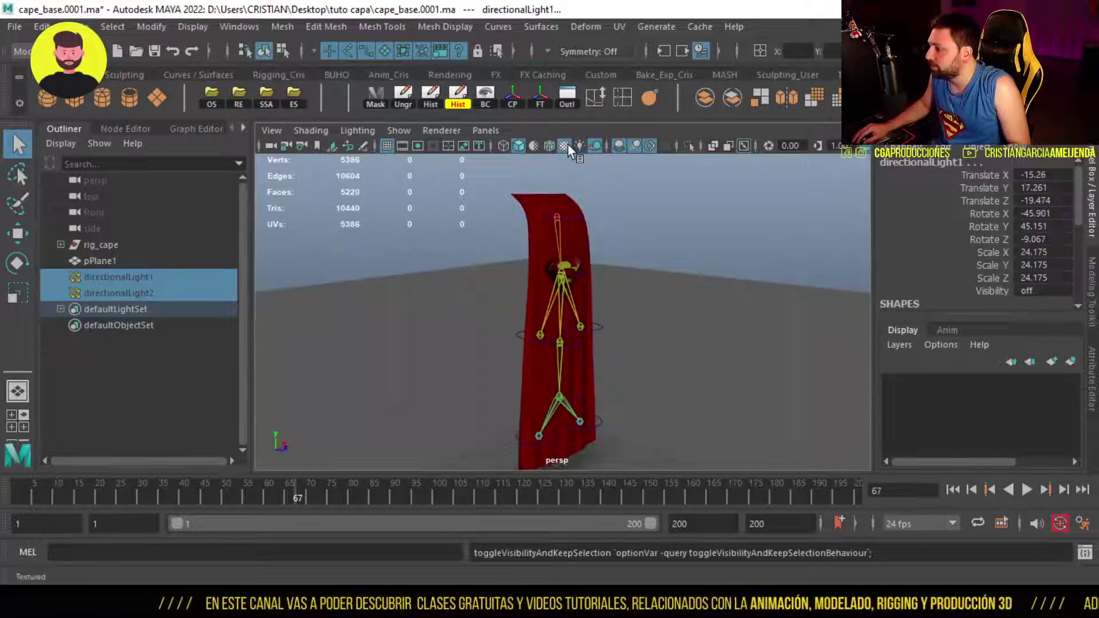
click(560, 146)
alt+drag(675, 297, 624, 275)
alt+drag(535, 350, 561, 217)
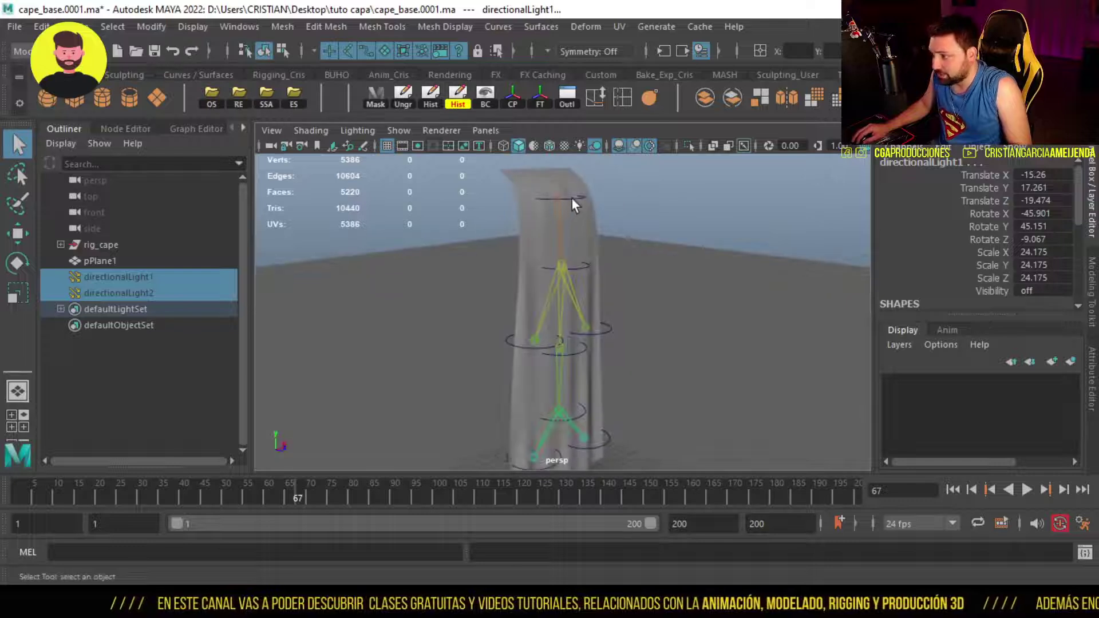
click(572, 198)
click(632, 220)
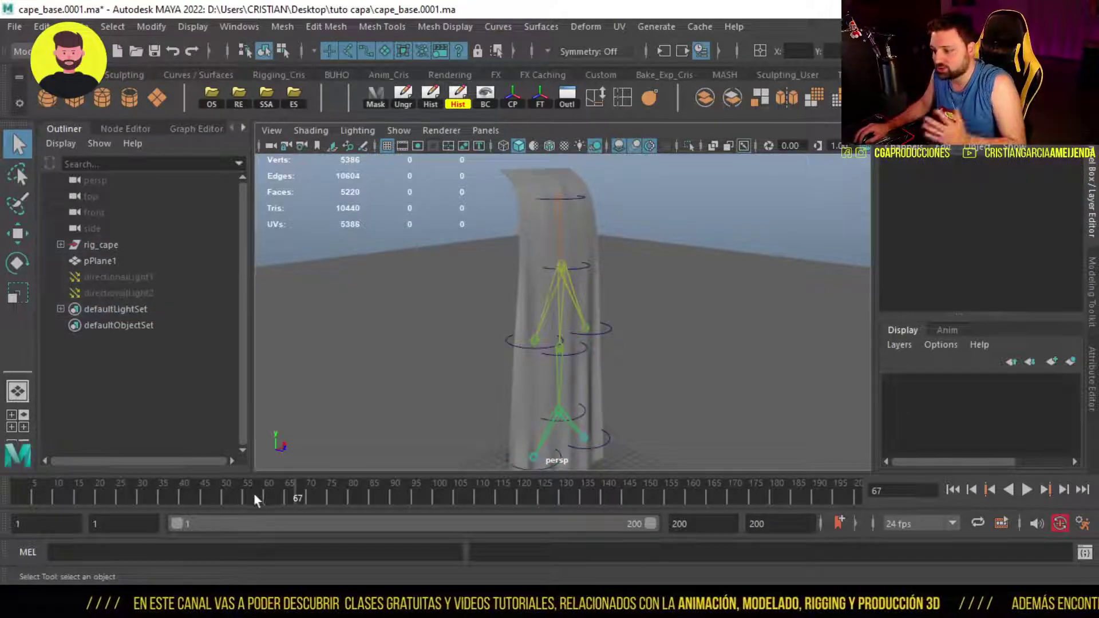
Play the animation with the rig displayed and examine how the joints and controls deform the cape
key(alt+v)
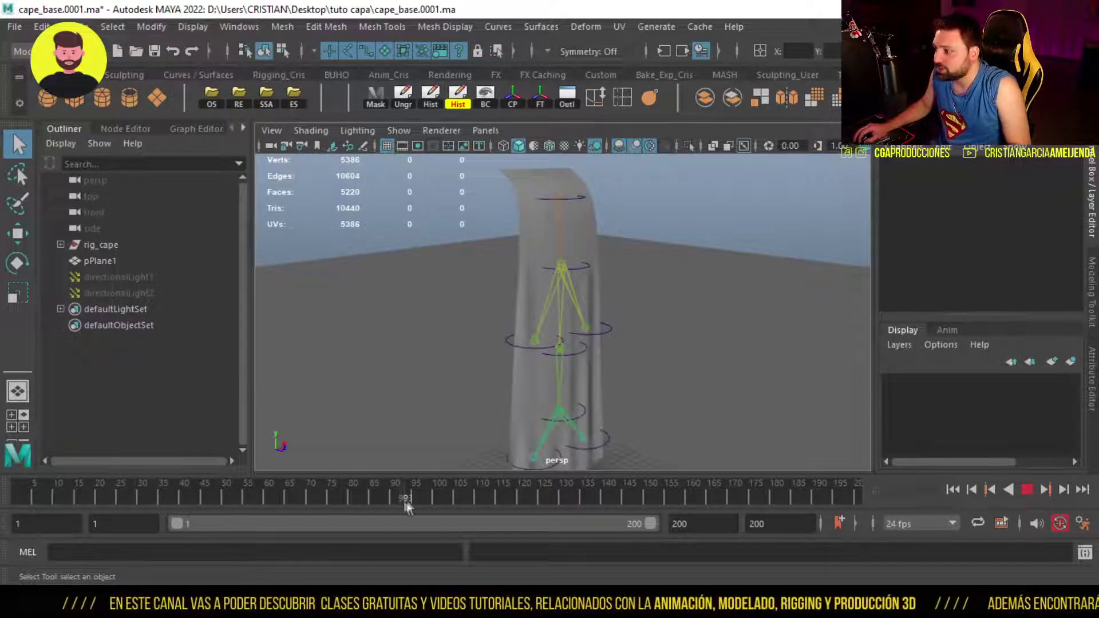
click(562, 499)
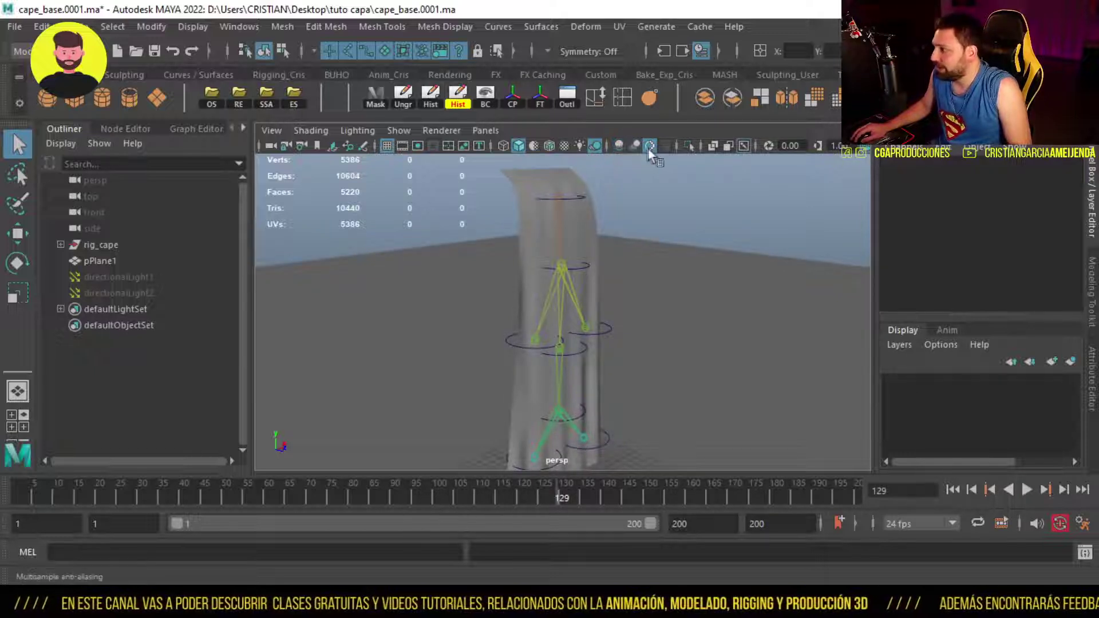
key(alt+v)
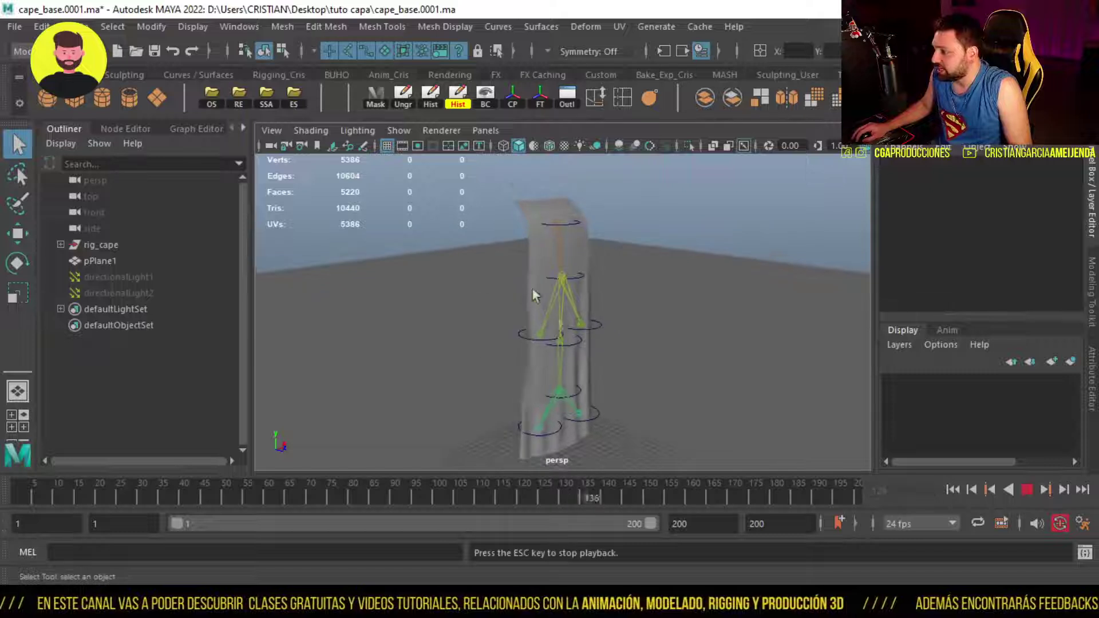
alt+drag(528, 361, 551, 359)
scroll(550, 360, up, 5)
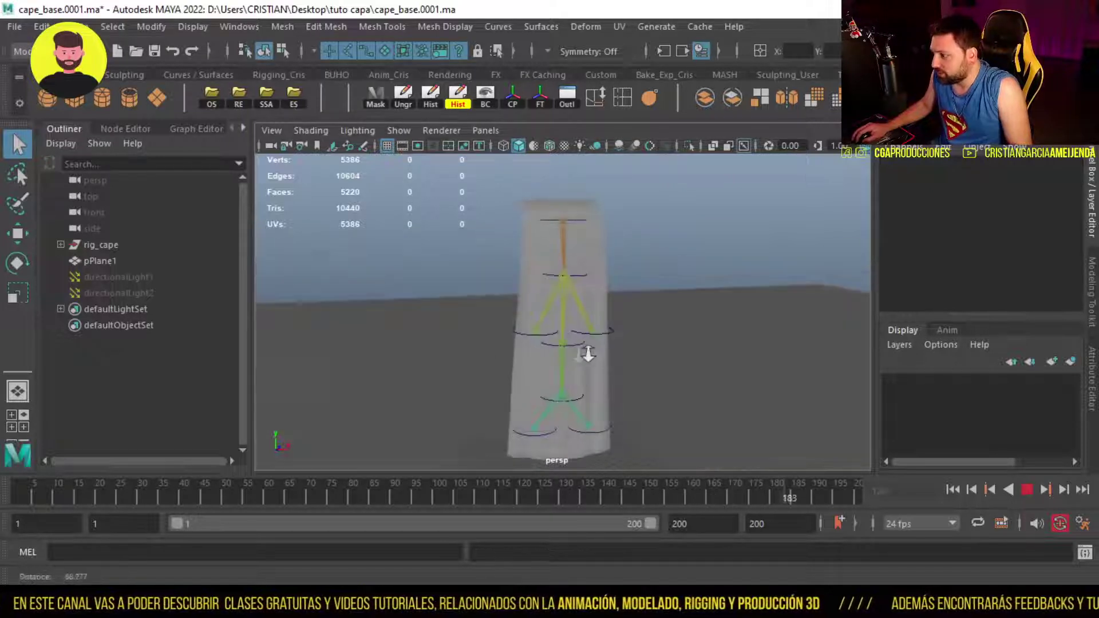
alt+drag(522, 290, 584, 287)
alt+drag(585, 428, 572, 298)
key(alt+v)
alt+drag(580, 211, 584, 228)
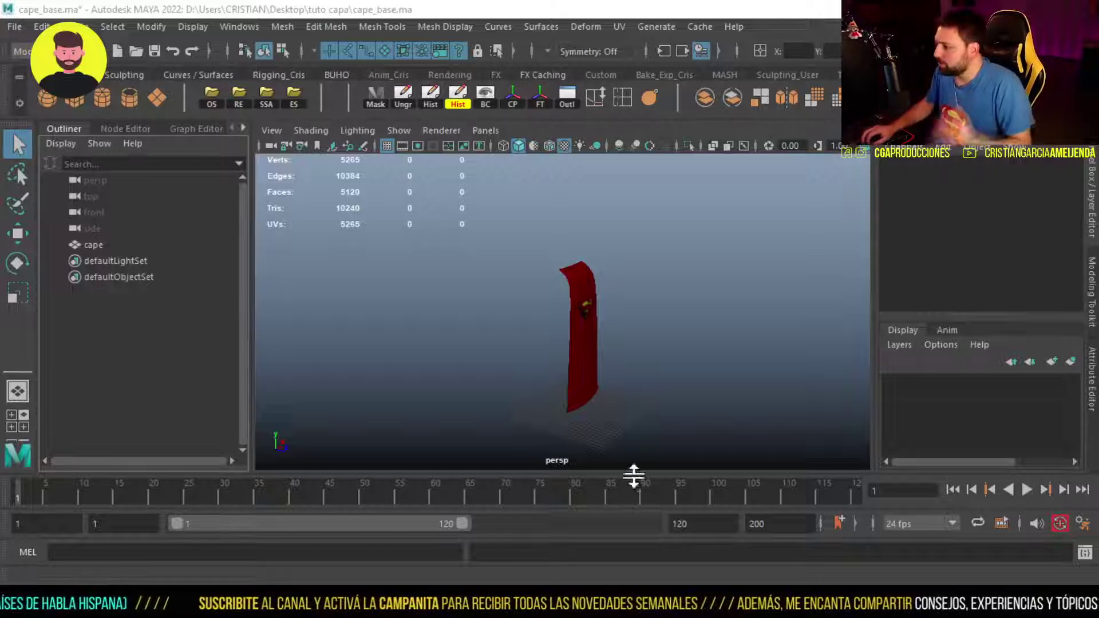
Select the cape mesh and delete its construction history along with the history of all objects in the scene
click(582, 334)
scroll(933, 283, down, 3)
alt+drag(630, 366, 605, 366)
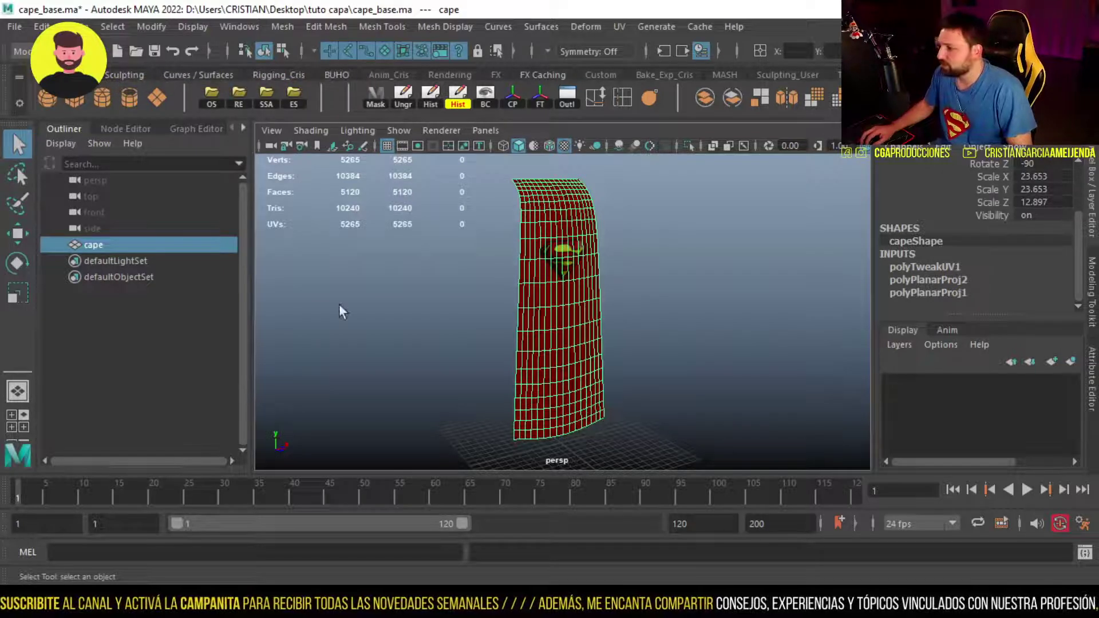
click(452, 105)
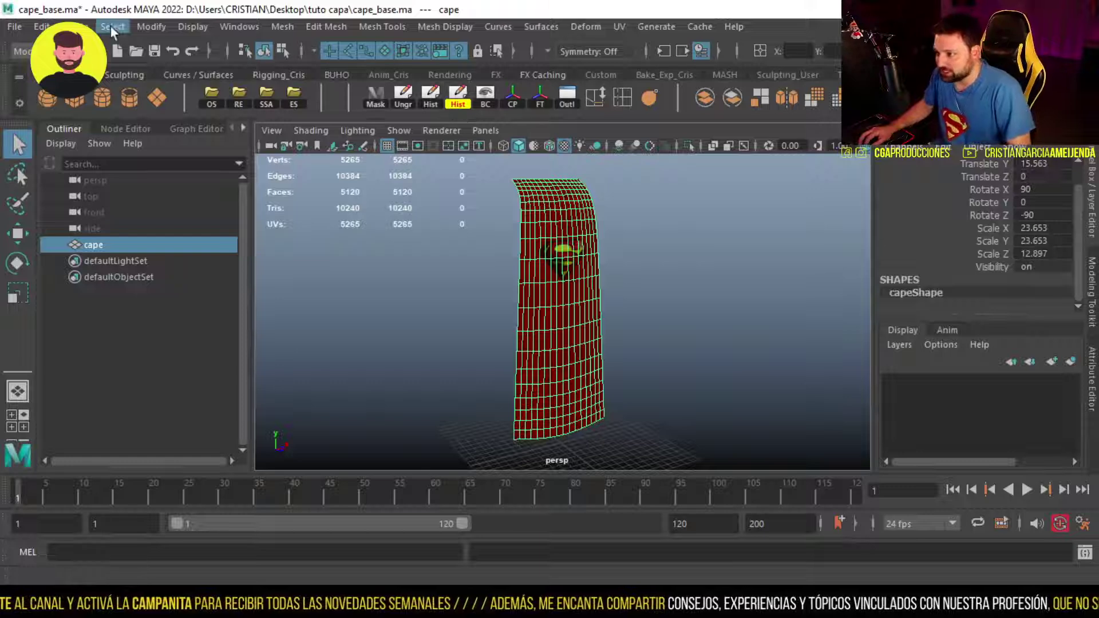
click(40, 26)
mouse_move(114, 232)
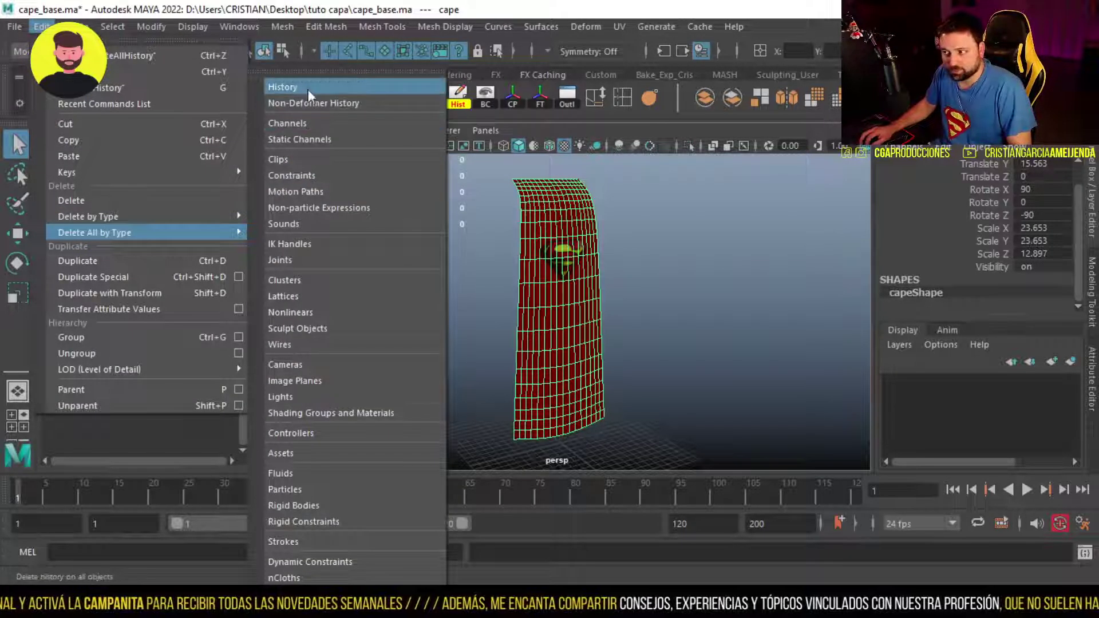
click(307, 90)
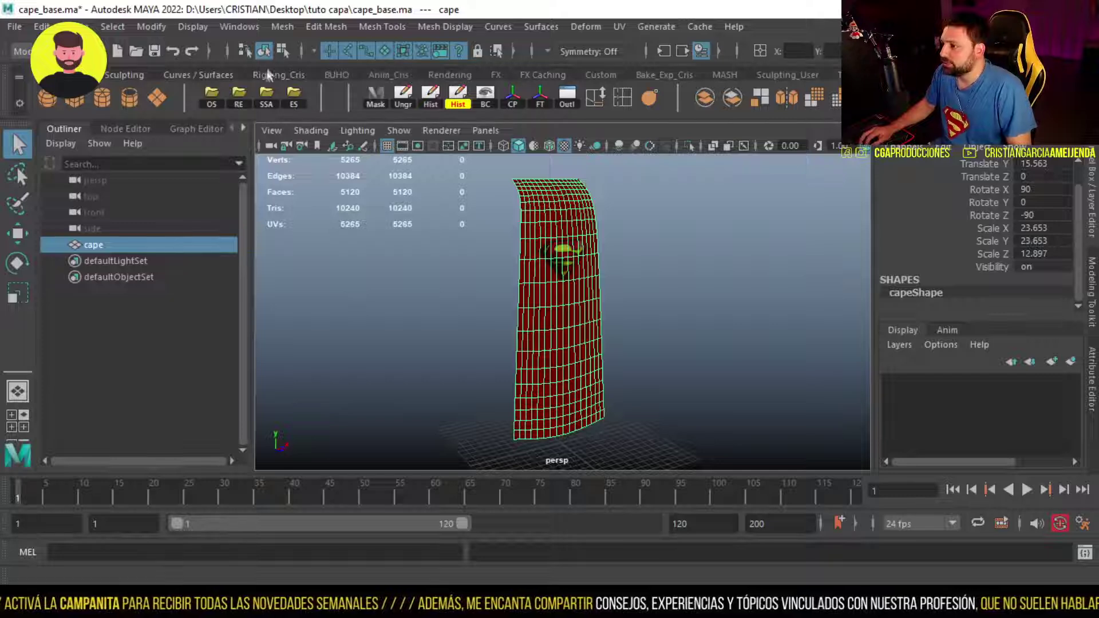
Use the Joint Tool in the front view to place a vertical chain of five joints down the cape's centre, starting at its upper edge
click(269, 74)
click(324, 97)
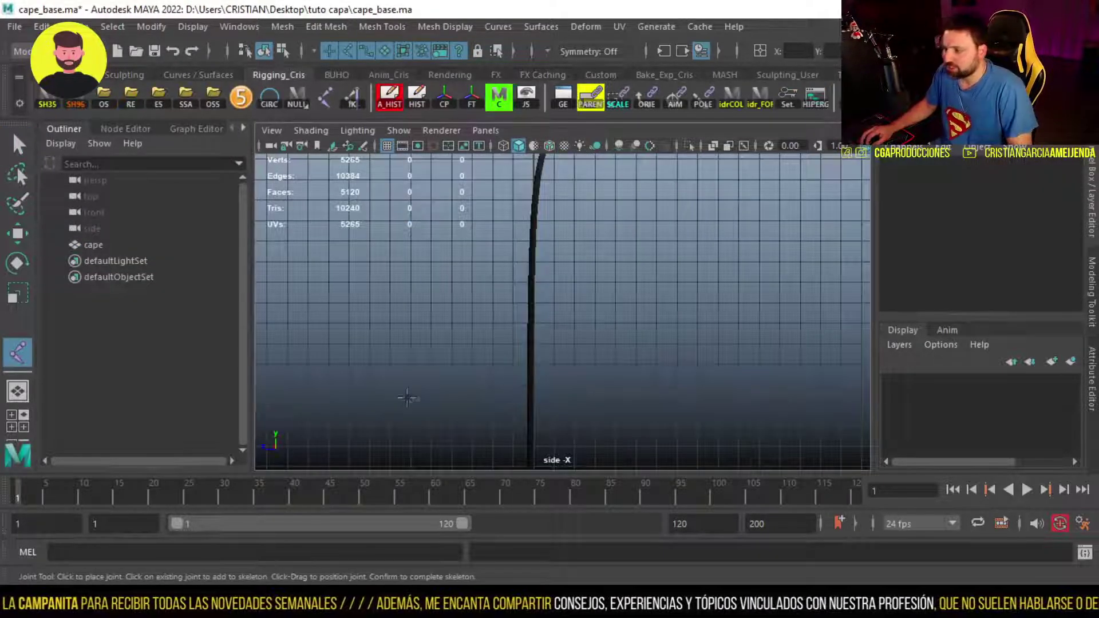
key(space)
key(space)
alt+middle_drag(475, 296, 510, 324)
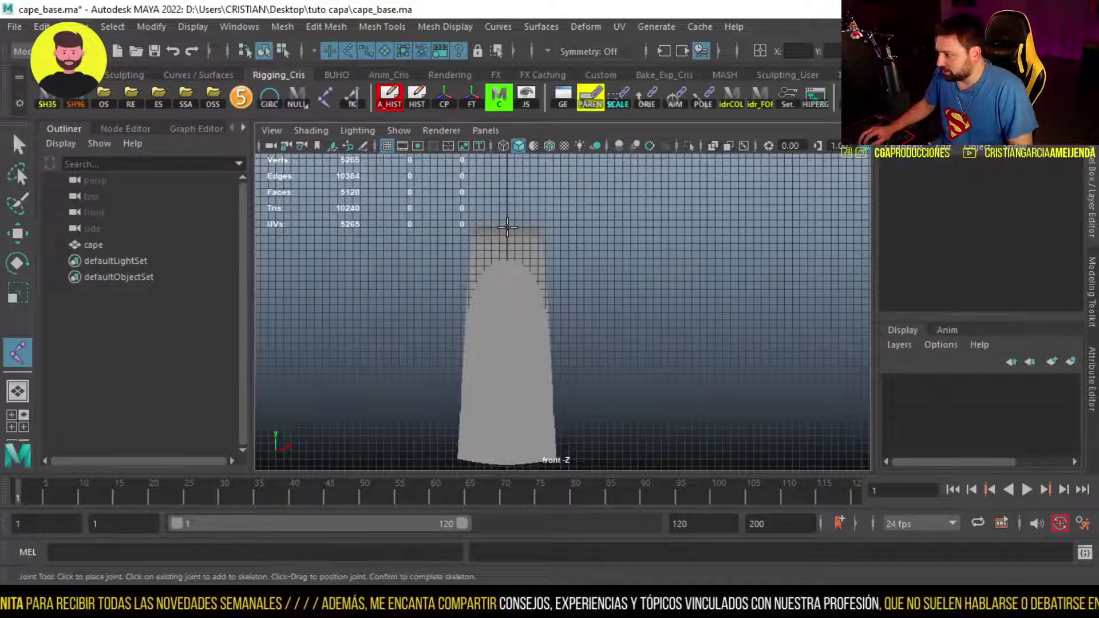
click(507, 228)
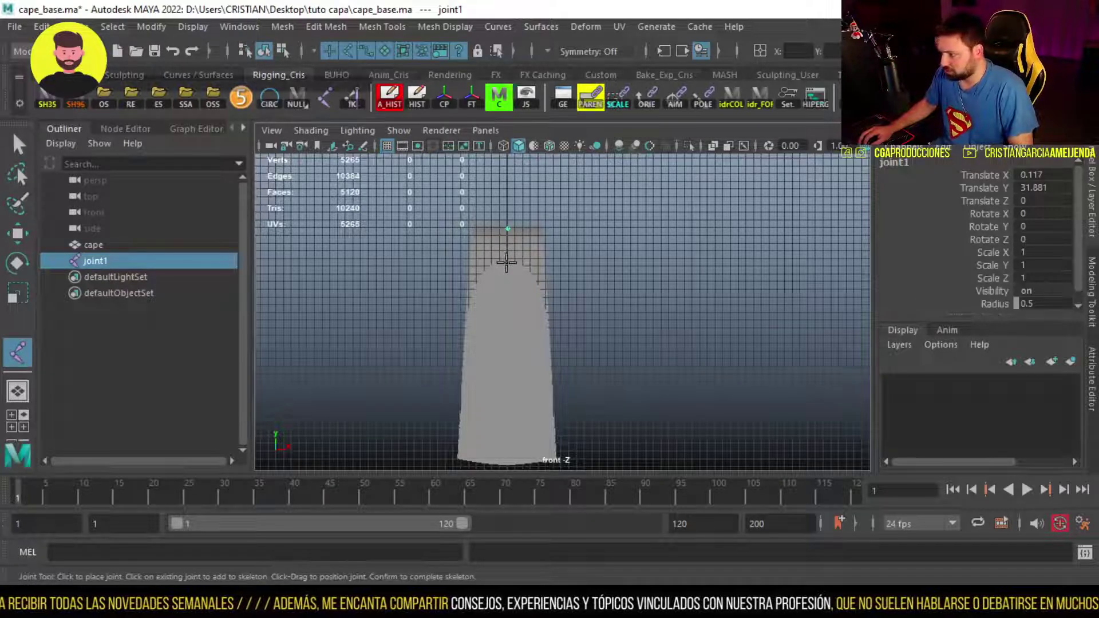
click(506, 275)
click(507, 326)
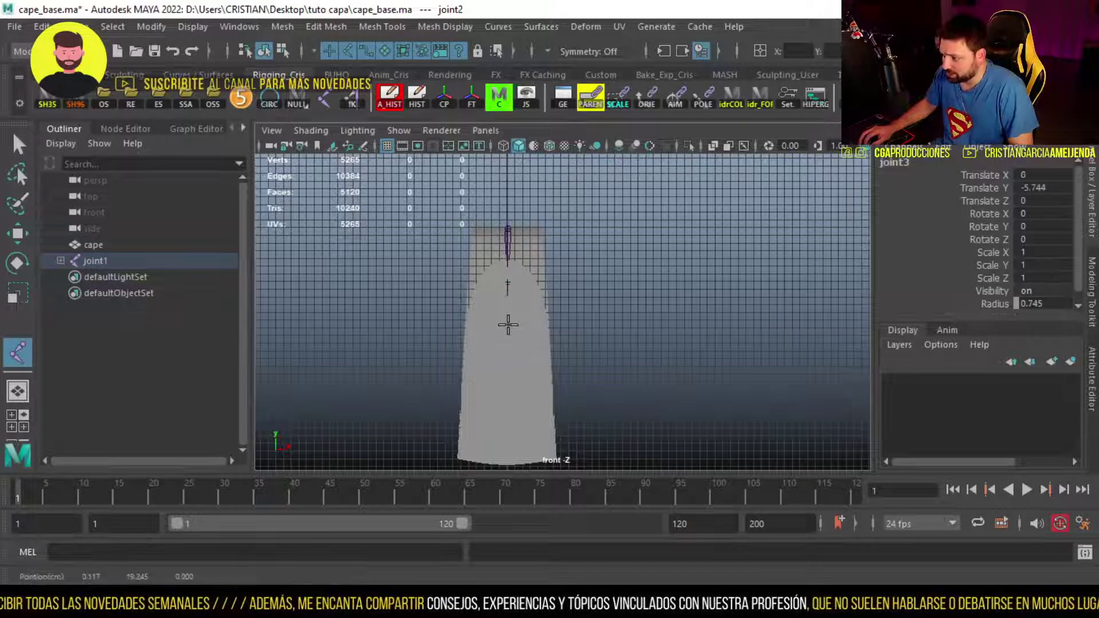
click(508, 378)
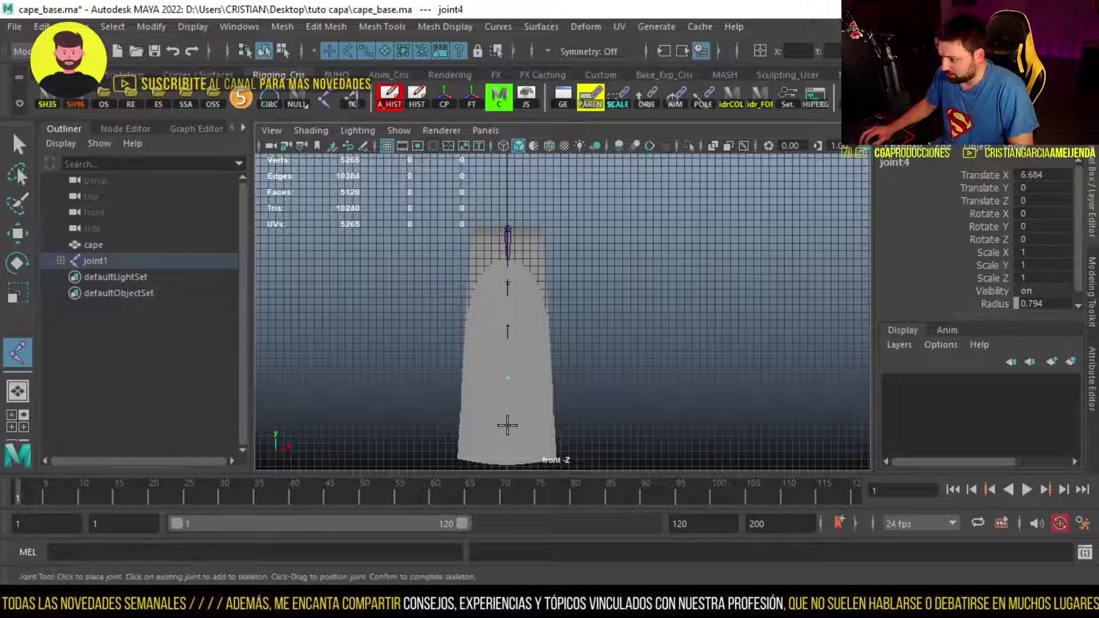
click(507, 426)
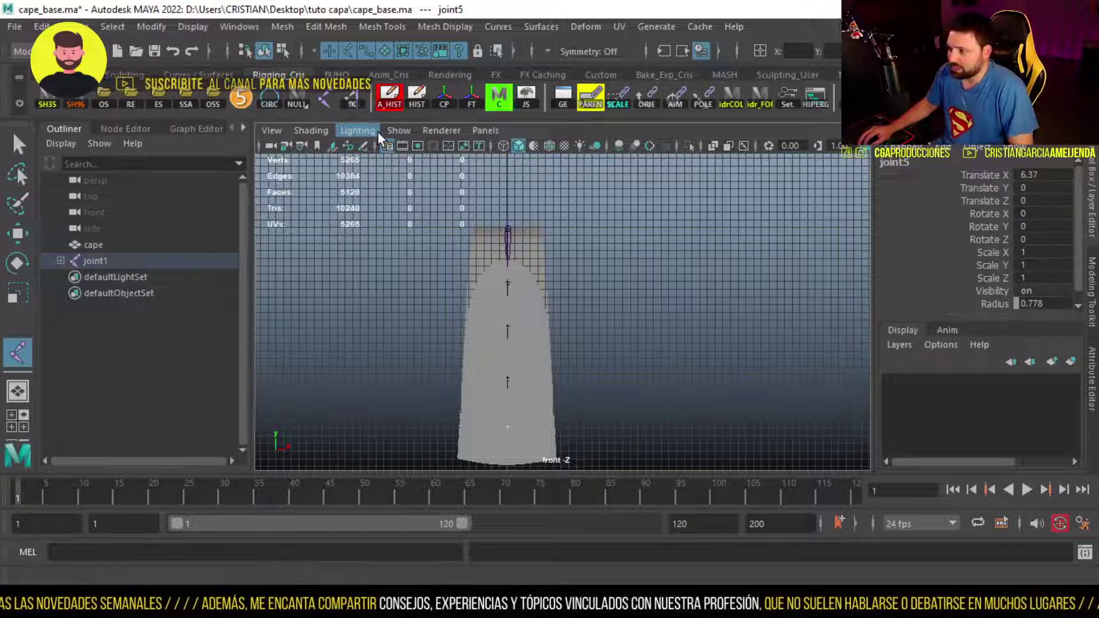
Finish the joint chain and turn on X-Ray Joints in both the front and perspective views
click(311, 131)
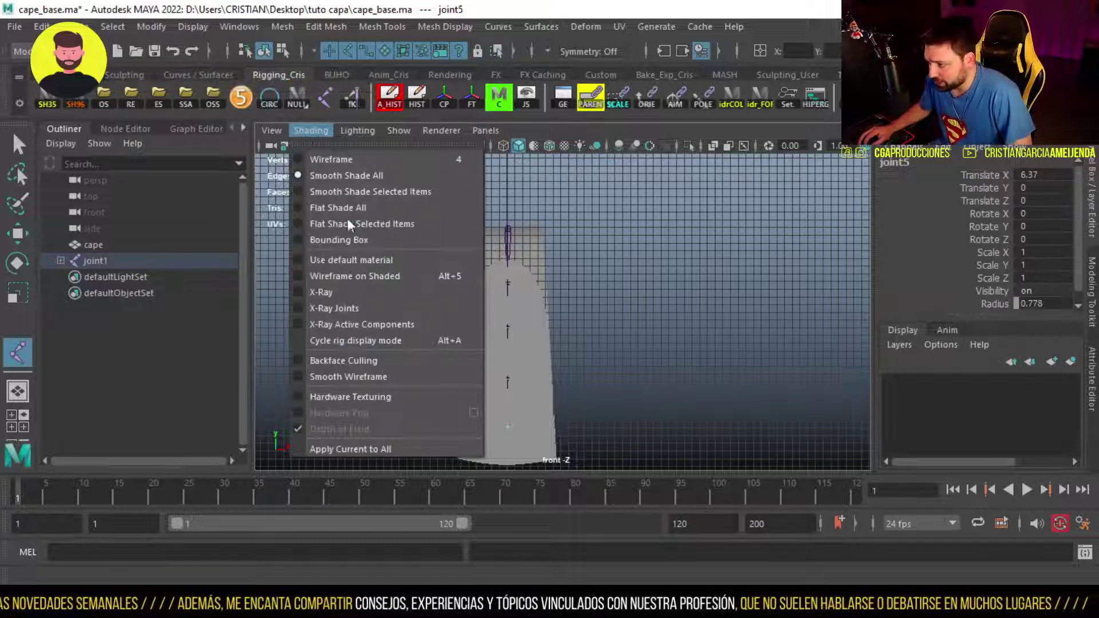
click(366, 309)
key(space)
key(space)
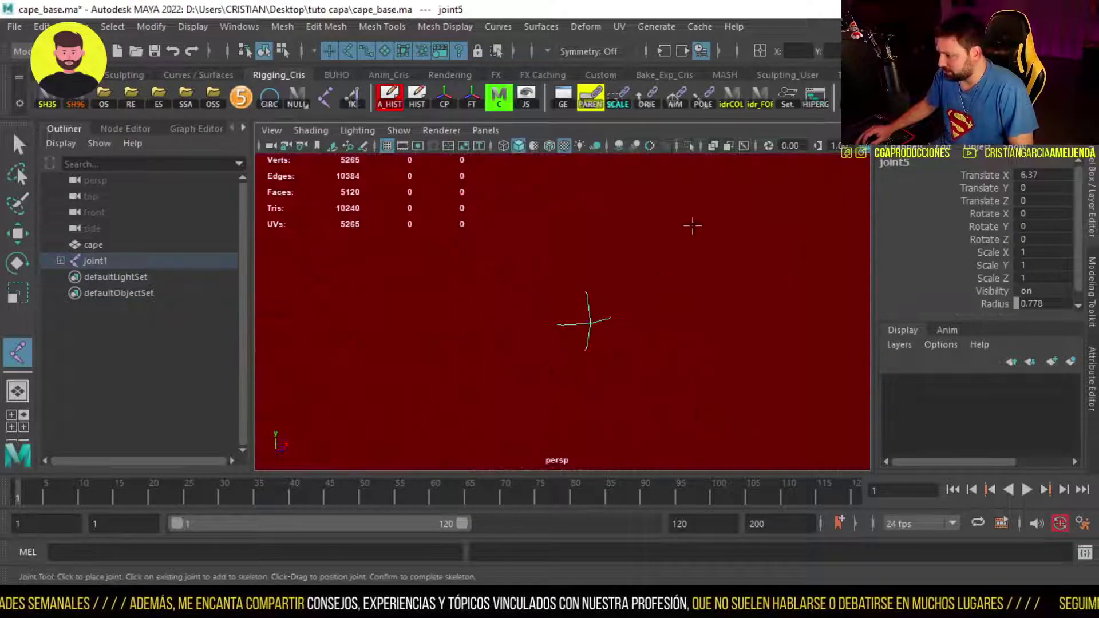
scroll(692, 225, down, 5)
key(q)
alt+drag(483, 302, 722, 379)
click(711, 146)
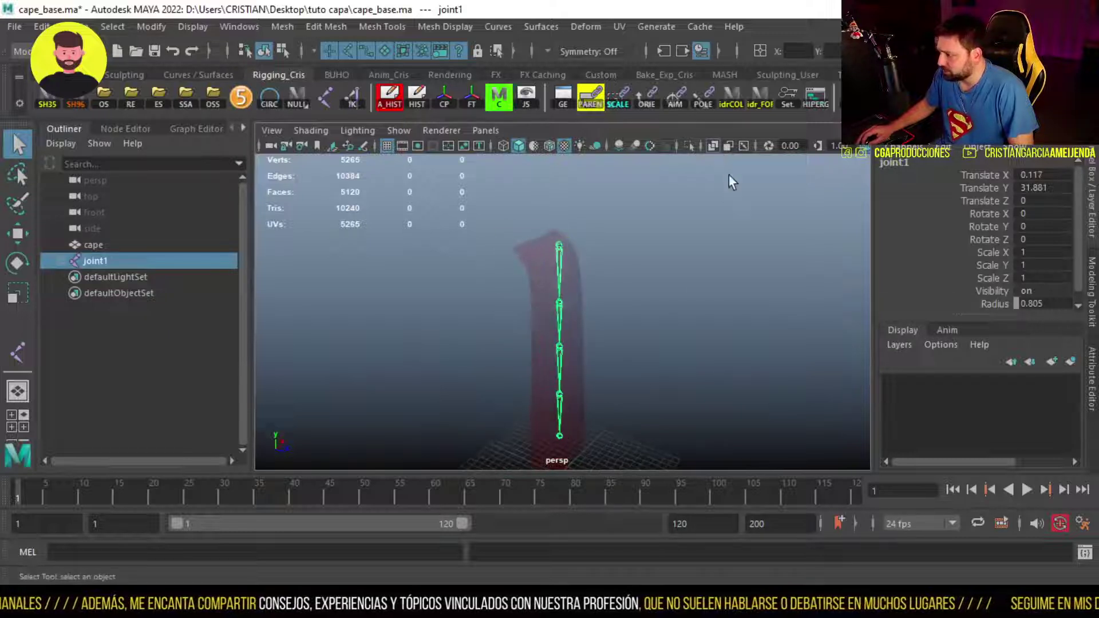
click(713, 145)
click(311, 131)
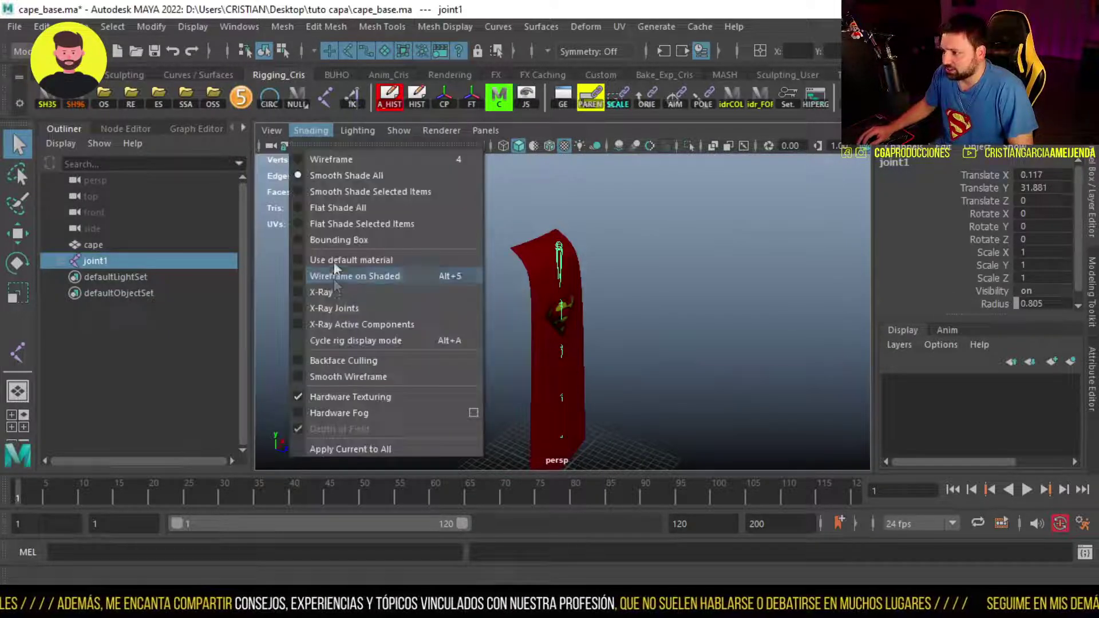
click(334, 307)
Set the root joint's Translate X to 0 and move it back to about -2.1 in Z
key(w)
alt+drag(558, 254, 613, 289)
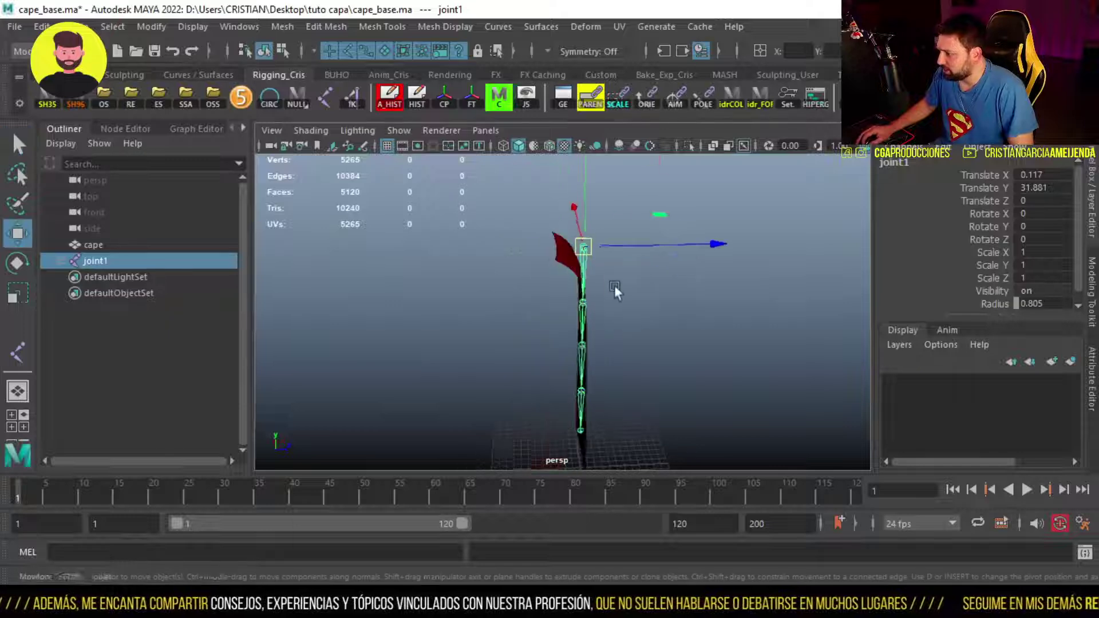
key(d)
alt+drag(712, 246, 497, 259)
key(d)
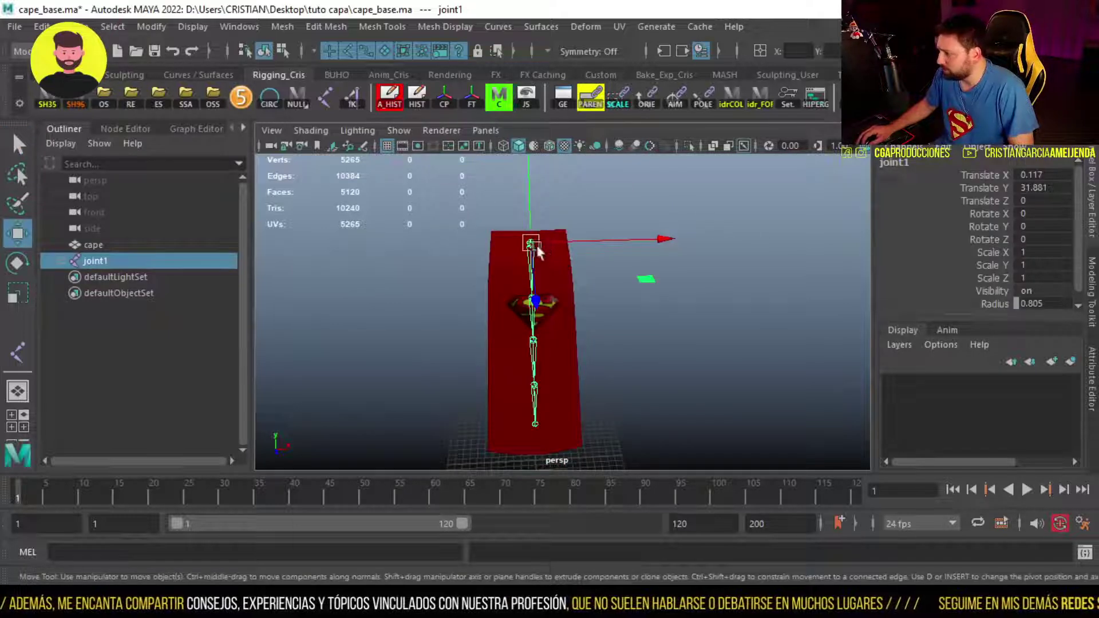
text(0)
key(Return)
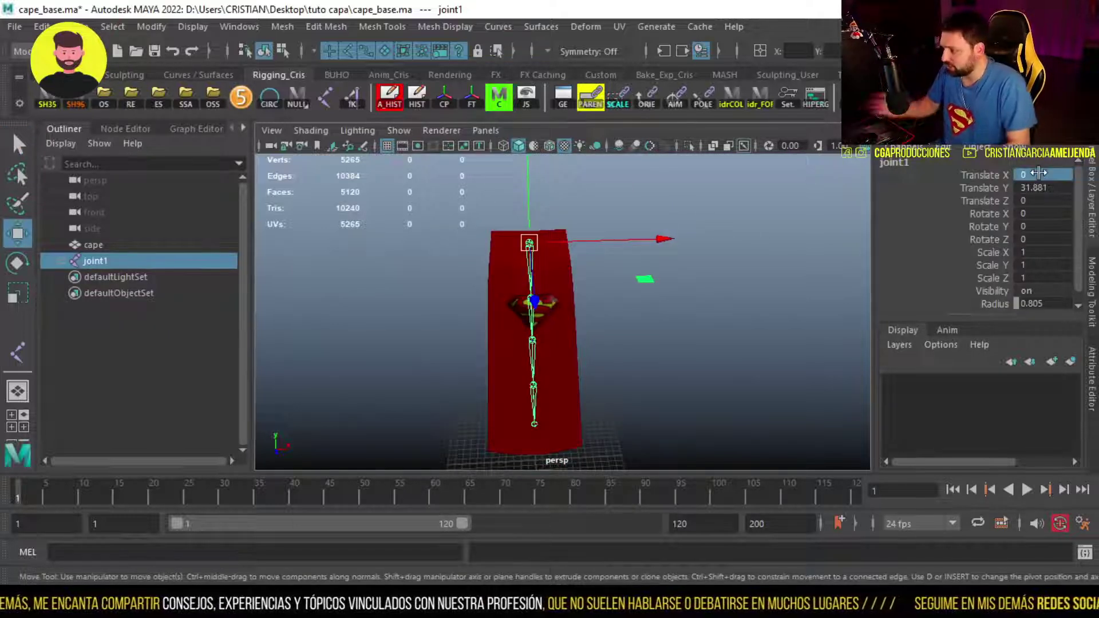
alt+drag(697, 187, 694, 269)
key(q)
alt+drag(601, 358, 619, 312)
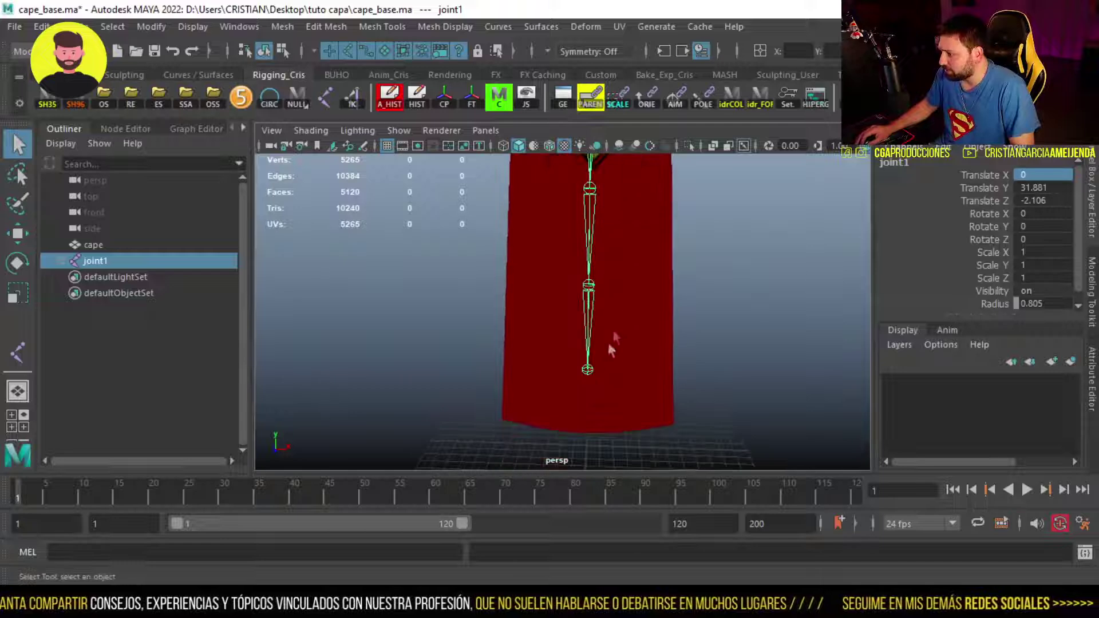
In the front view, duplicate the chain's end joint and move the copy sideways and down near the cape's left edge
click(588, 370)
key(space)
key(space)
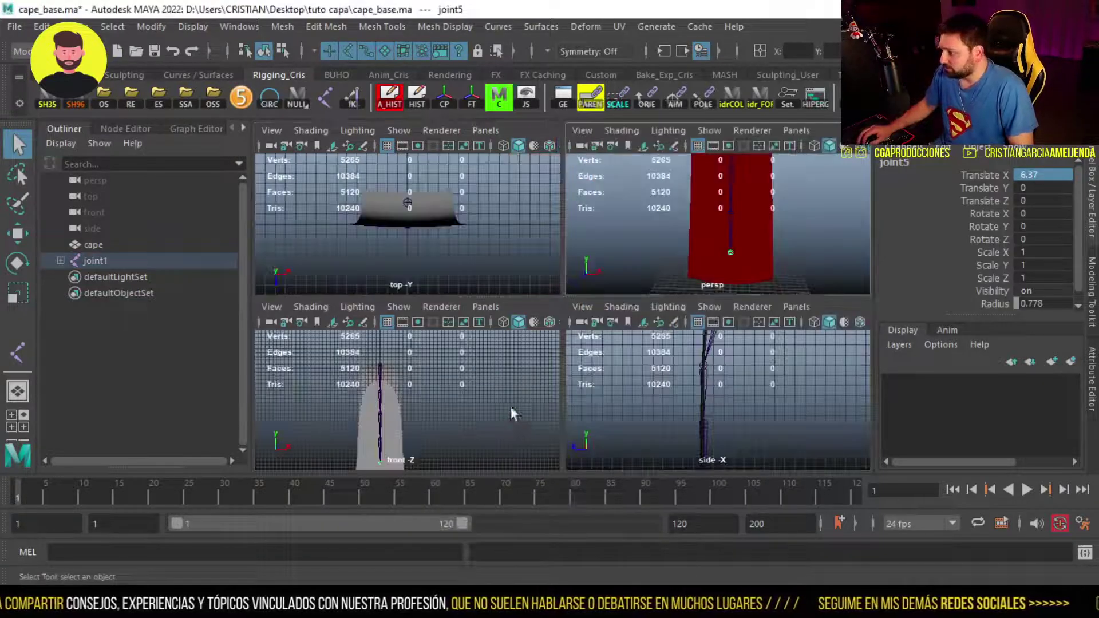
key(space)
key(w)
scroll(559, 400, up, 3)
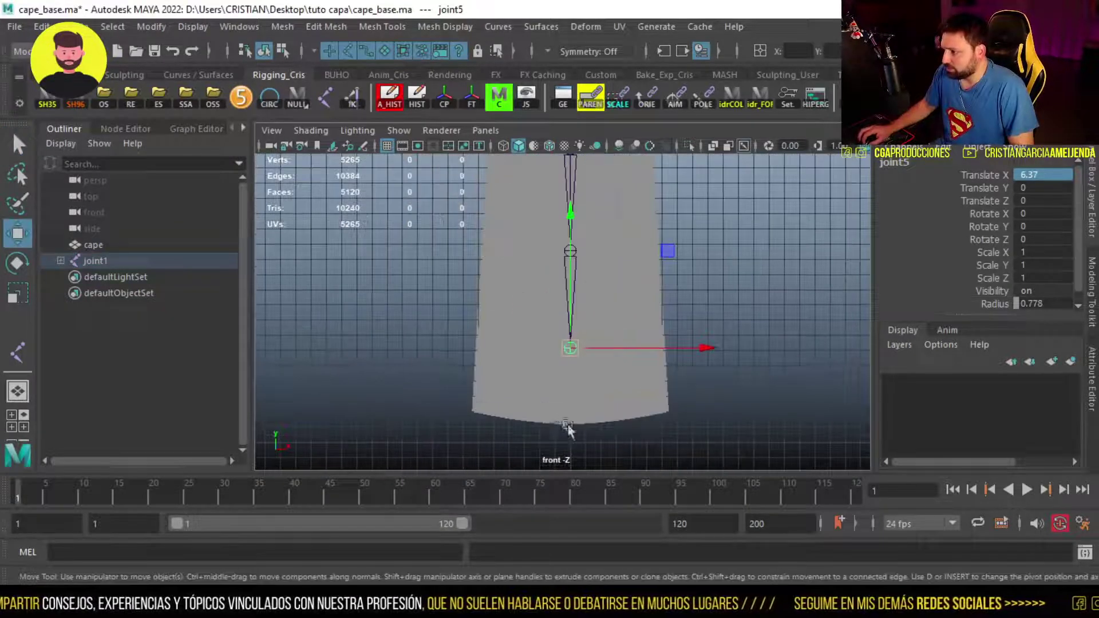
alt+middle_drag(564, 373, 569, 360)
drag(574, 348, 502, 369)
Lower the central end joint until it sits roughly level with the side joint
key(q)
click(570, 344)
key(w)
middle_drag(570, 256, 569, 270)
key(q)
Select the lower side joint and switch to the Rigging menu set
click(503, 369)
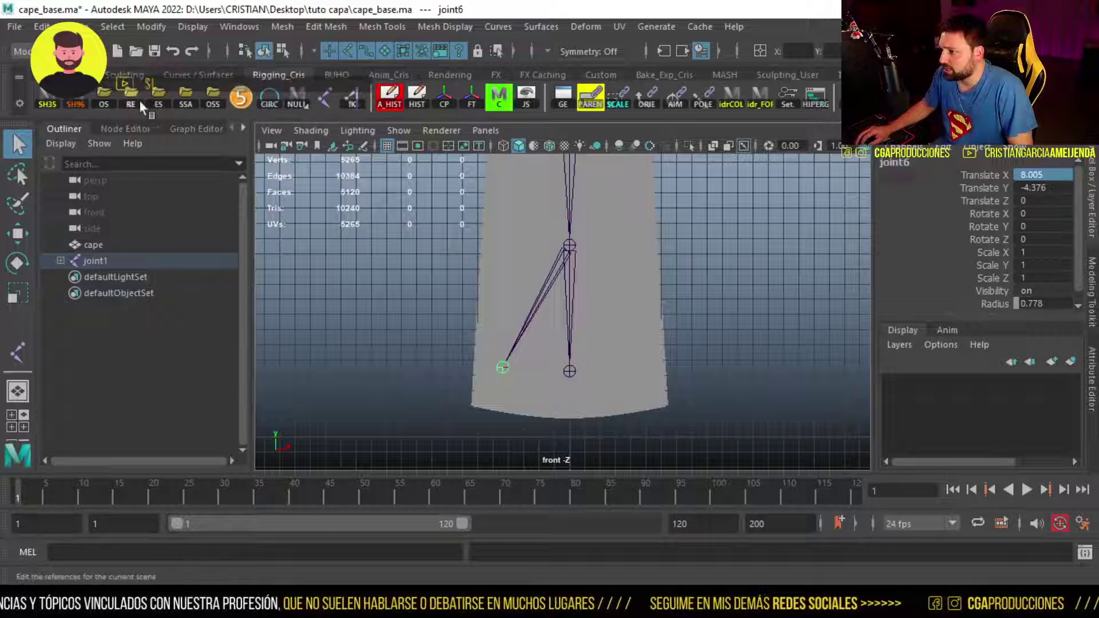
click(79, 97)
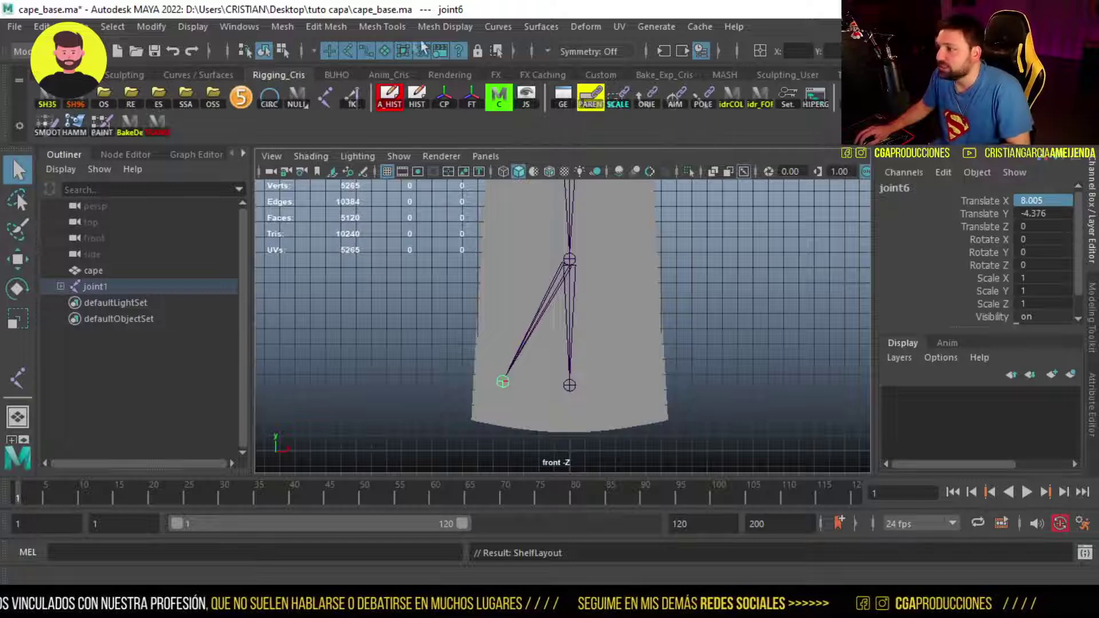
click(27, 86)
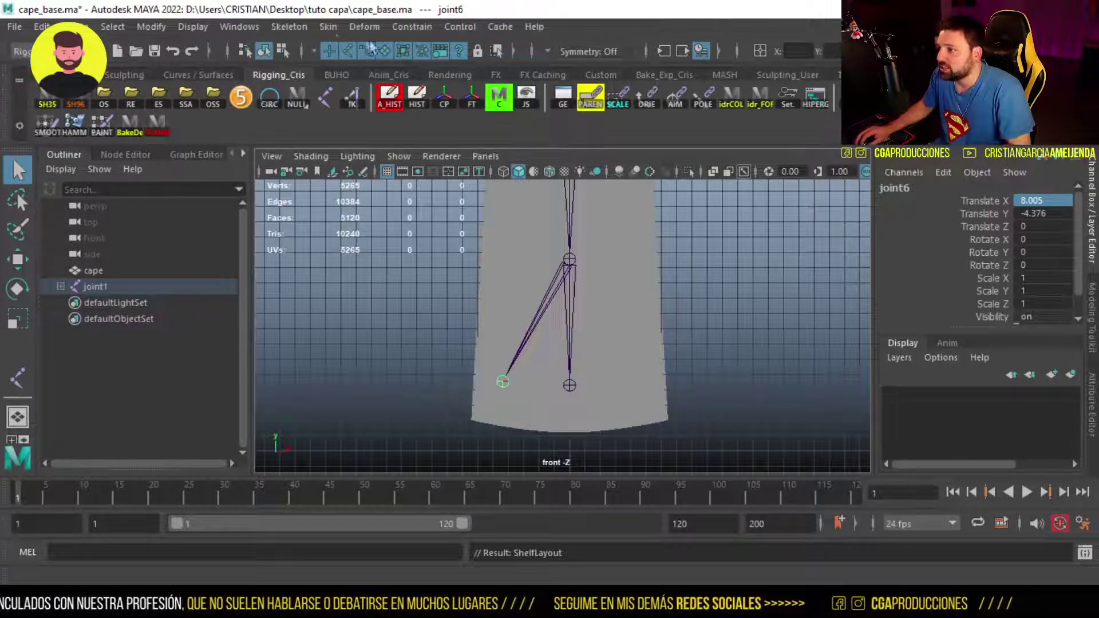
click(289, 27)
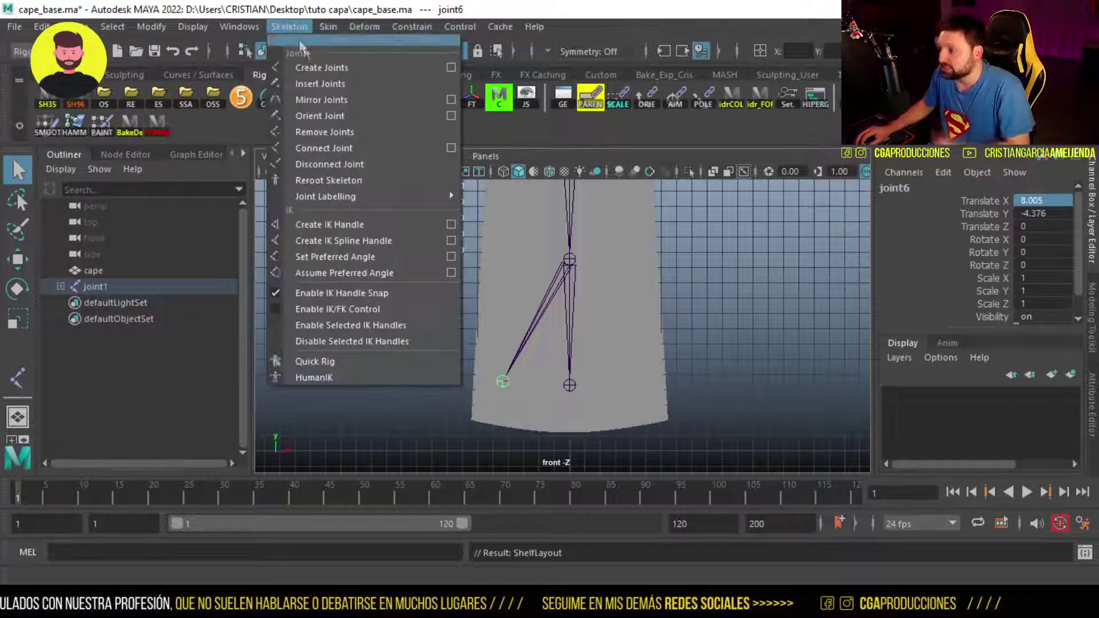
click(328, 99)
key(ctrl+z)
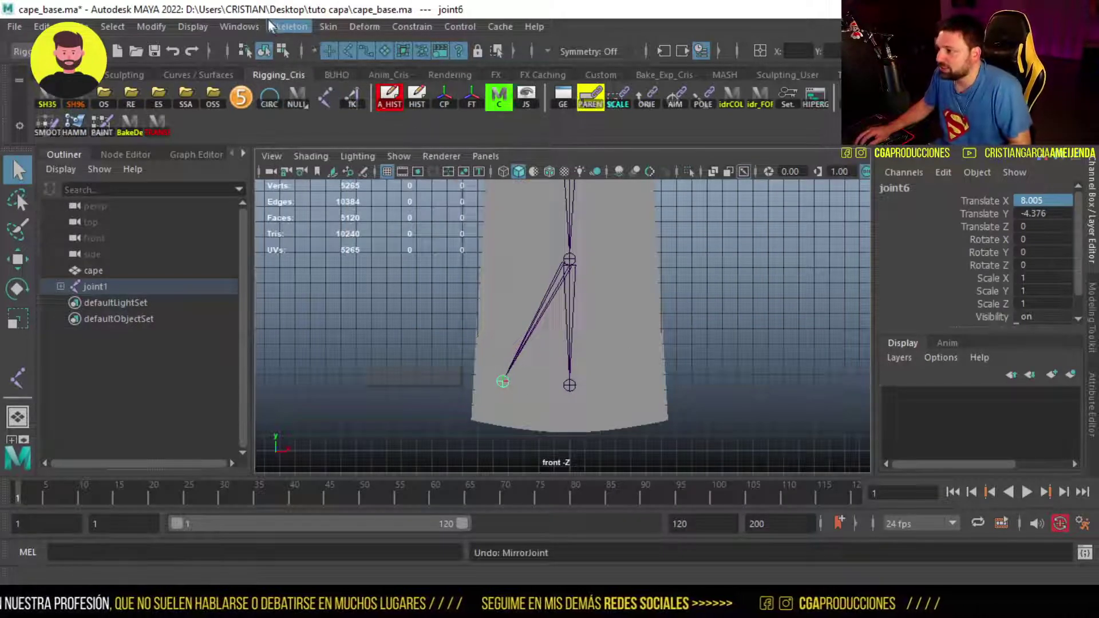
Mirror the lower side joint across the YZ plane with the Behavior function and minimise the Mirror Joint Options
click(289, 27)
click(448, 100)
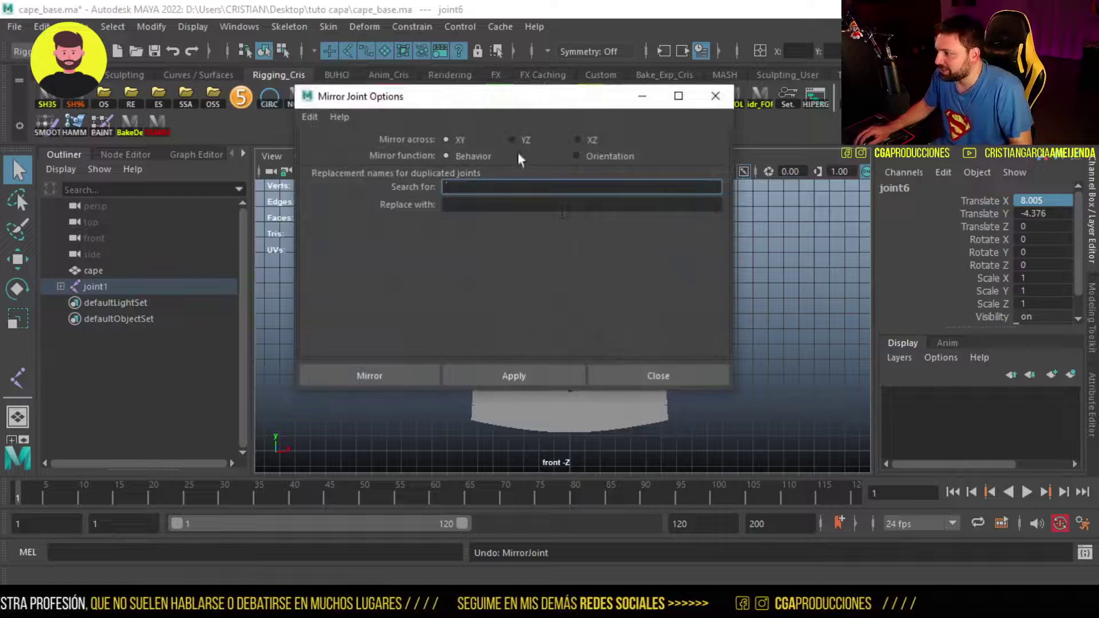
click(529, 375)
drag(533, 98, 321, 62)
click(436, 64)
Duplicate the lower left side joint, raise the copy to about Y 18.7 along the cape's edge, and unparent it
alt+middle_drag(602, 299, 600, 370)
scroll(591, 363, up, 3)
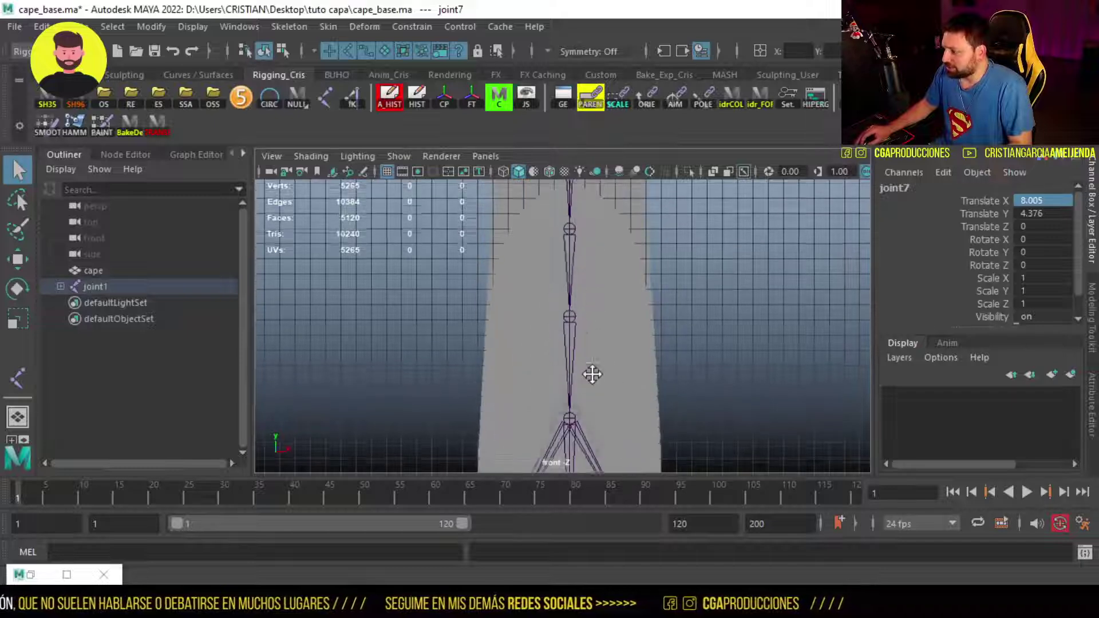
scroll(538, 404, down, 3)
click(518, 441)
key(w)
alt+middle_drag(567, 312, 570, 381)
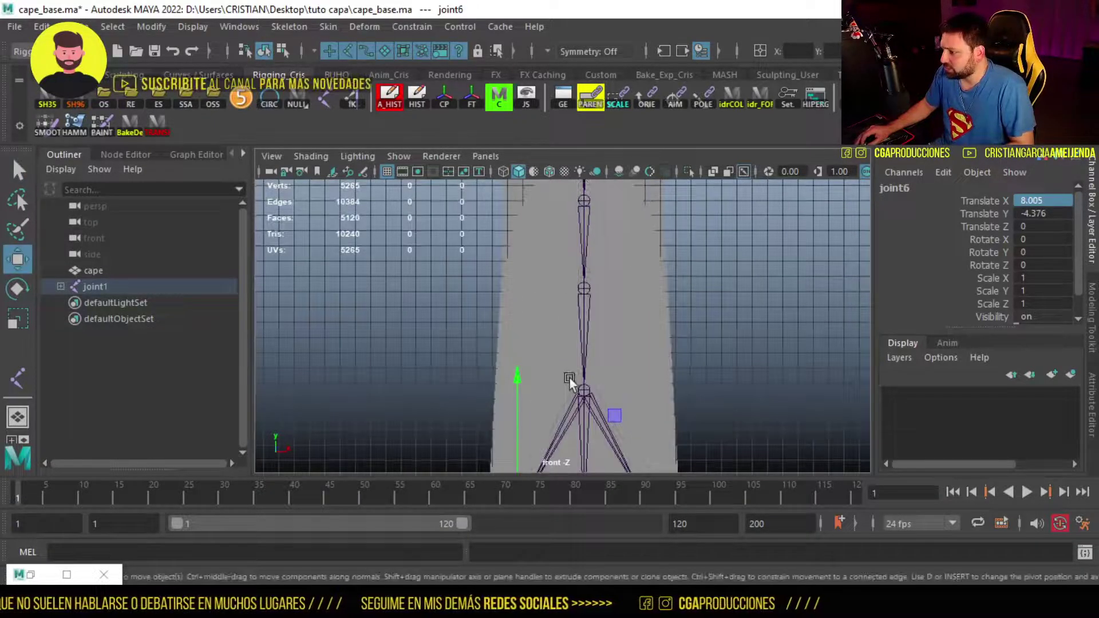
drag(533, 326, 555, 182)
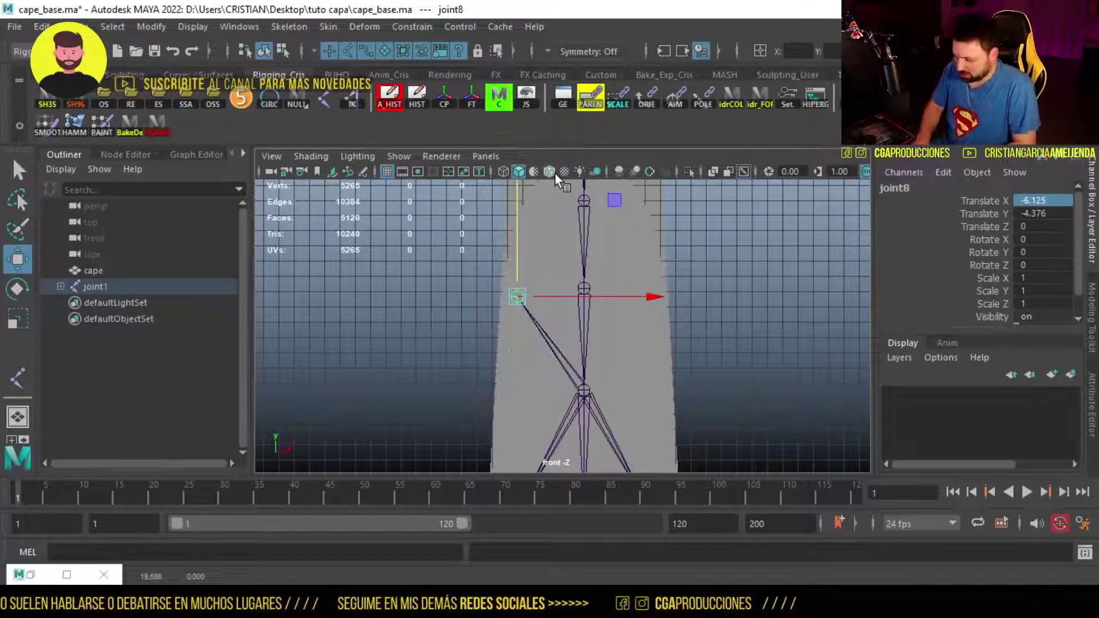
key(shift+p)
Mirror the unparented upper side joint to the opposite side of the cape
alt+middle_drag(542, 269, 527, 361)
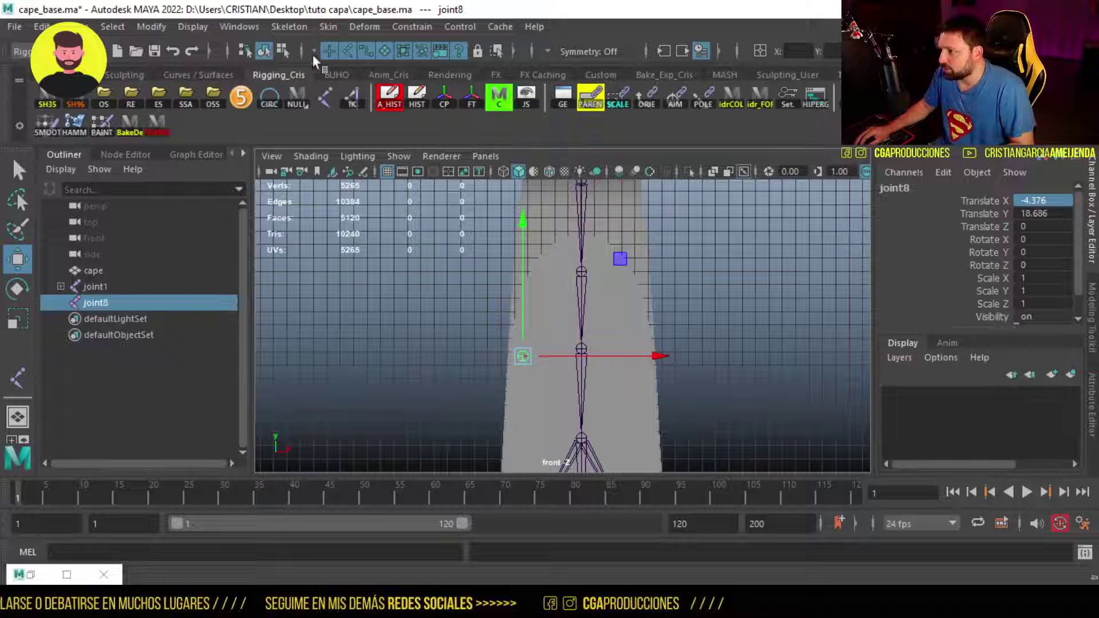
click(289, 26)
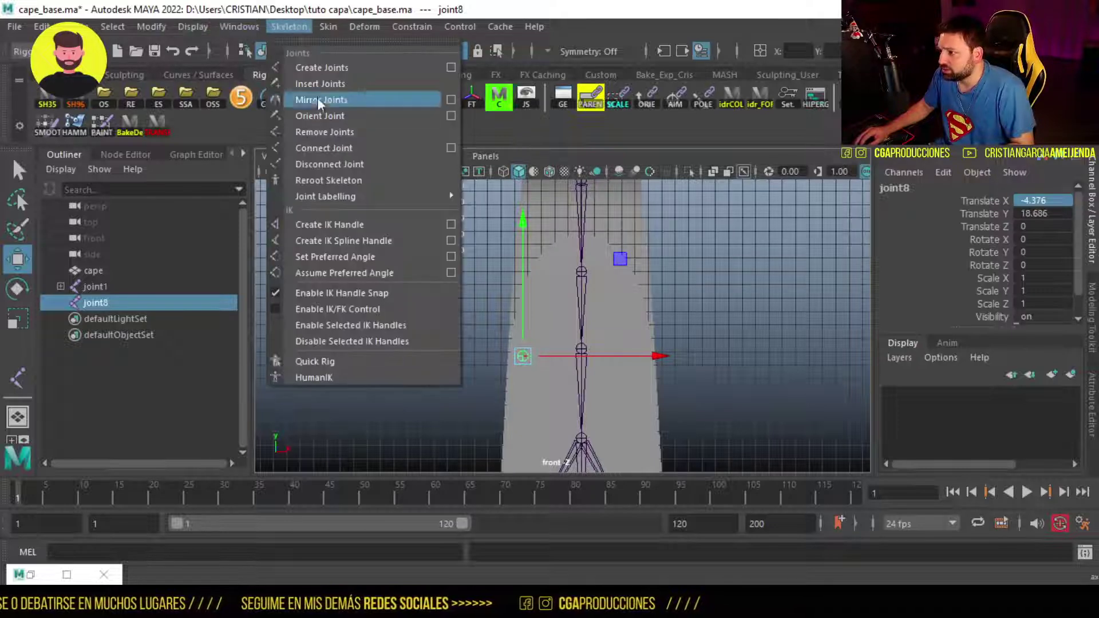
click(320, 99)
Select both upper side joints without the cape and parent them to the second joint of the central chain
key(q)
shift+click(523, 357)
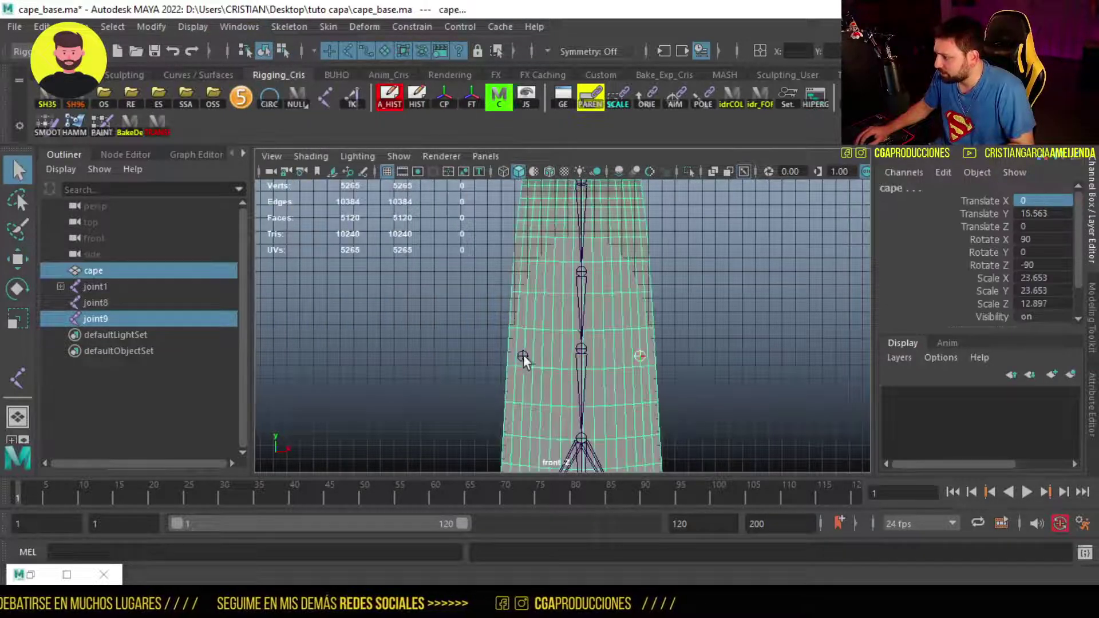
shift+click(525, 351)
shift+click(525, 354)
shift+click(522, 356)
shift+click(521, 356)
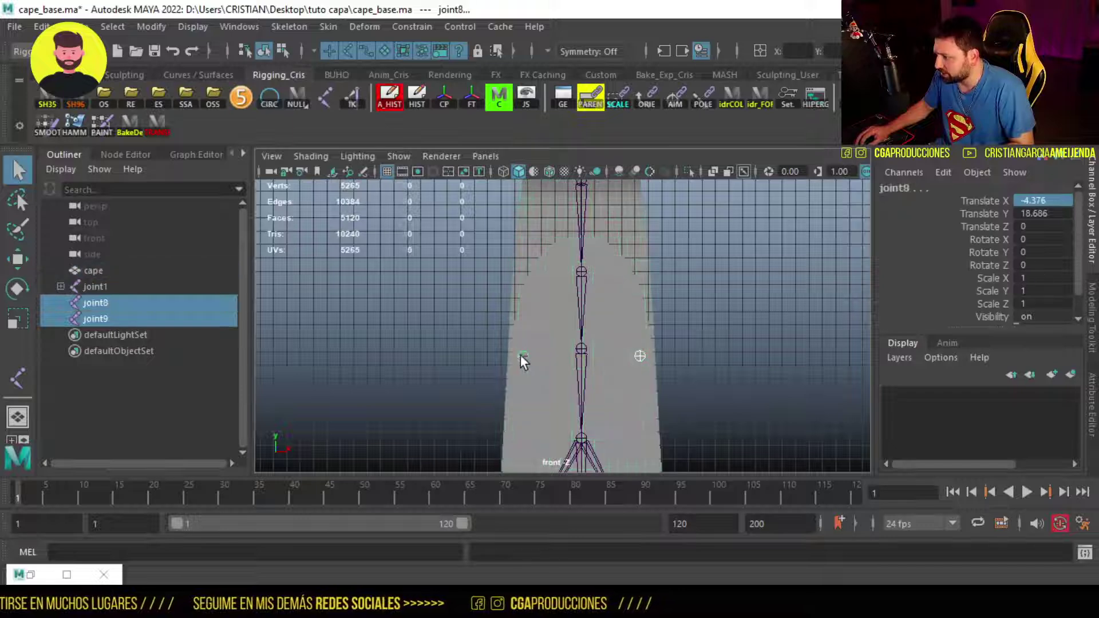
shift+click(582, 280)
key(p)
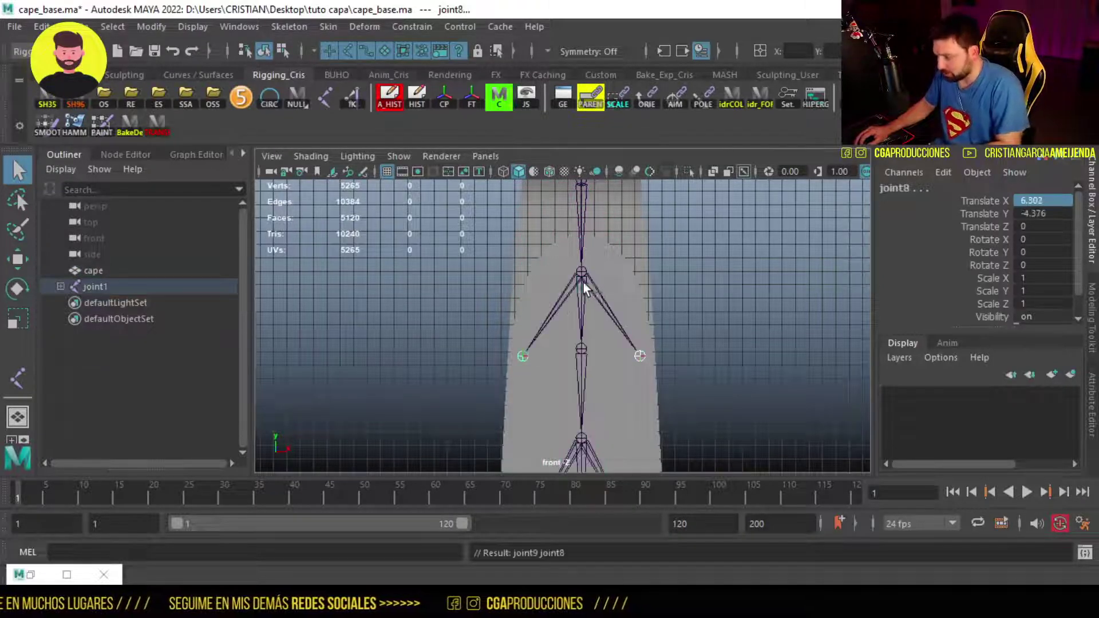
Examine the finished joint layout in the perspective view and the skeleton's hierarchy in the scene list
scroll(579, 303, down, 2)
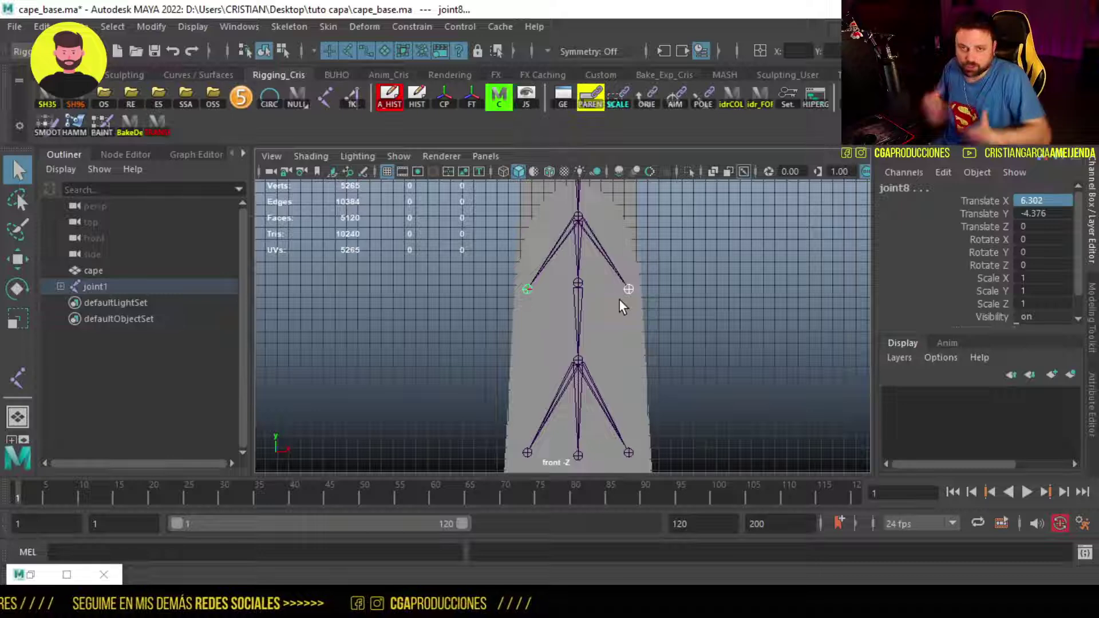
scroll(606, 321, down, 2)
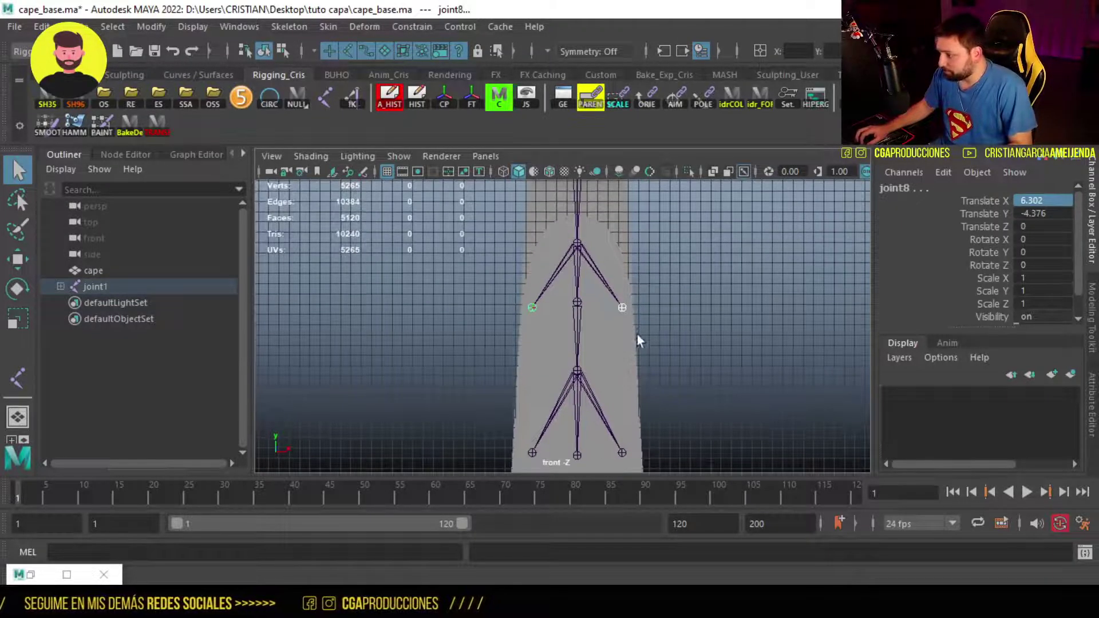
key(space)
key(space)
scroll(728, 266, down, 5)
alt+drag(630, 344, 594, 376)
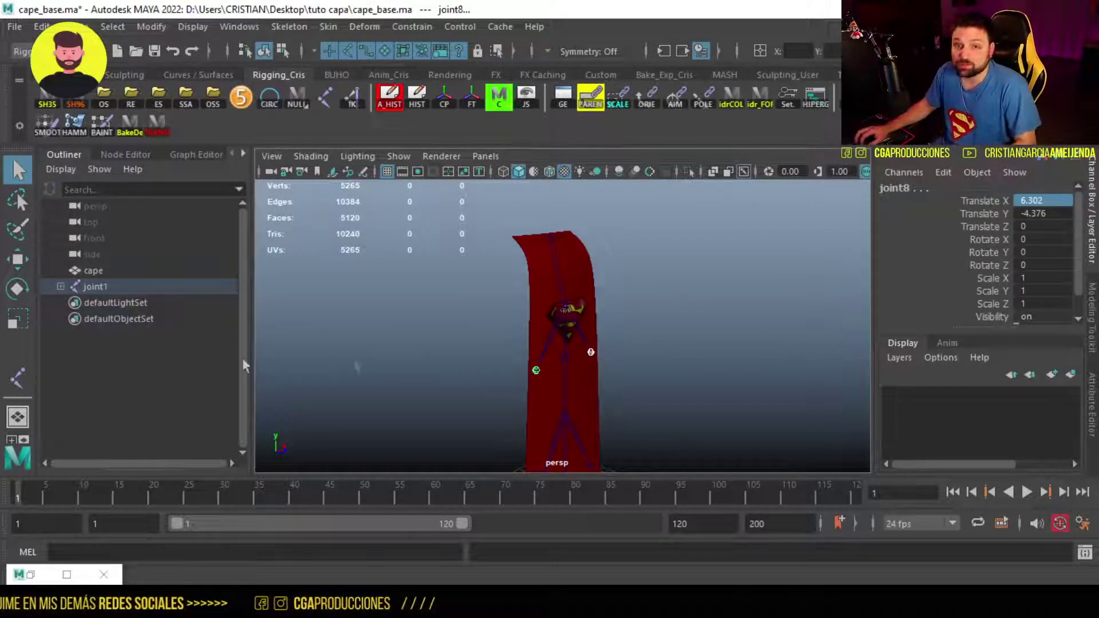
click(60, 286)
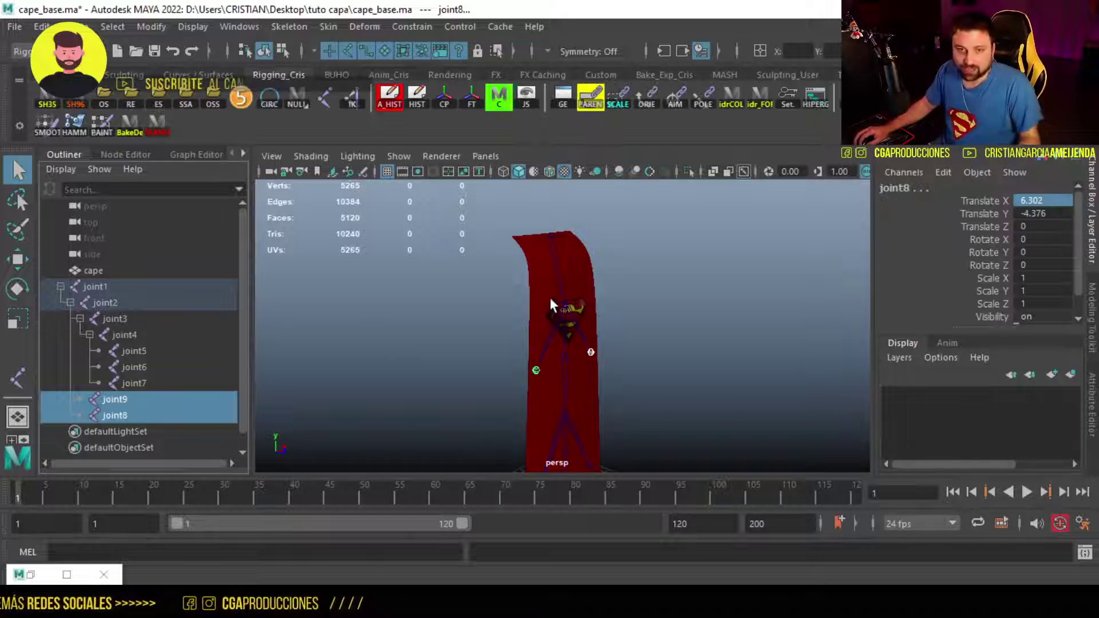
click(554, 257)
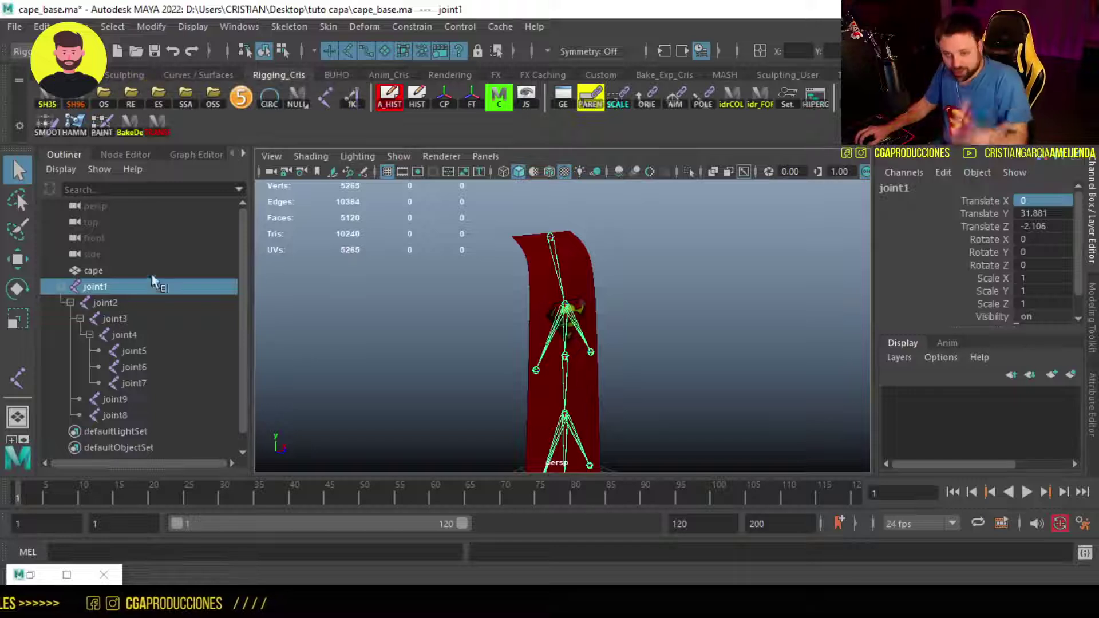
click(62, 288)
mouse_move(354, 321)
alt+mouse_down()
mouse_move(391, 330)
mouse_move(503, 319)
alt+mouse_up()
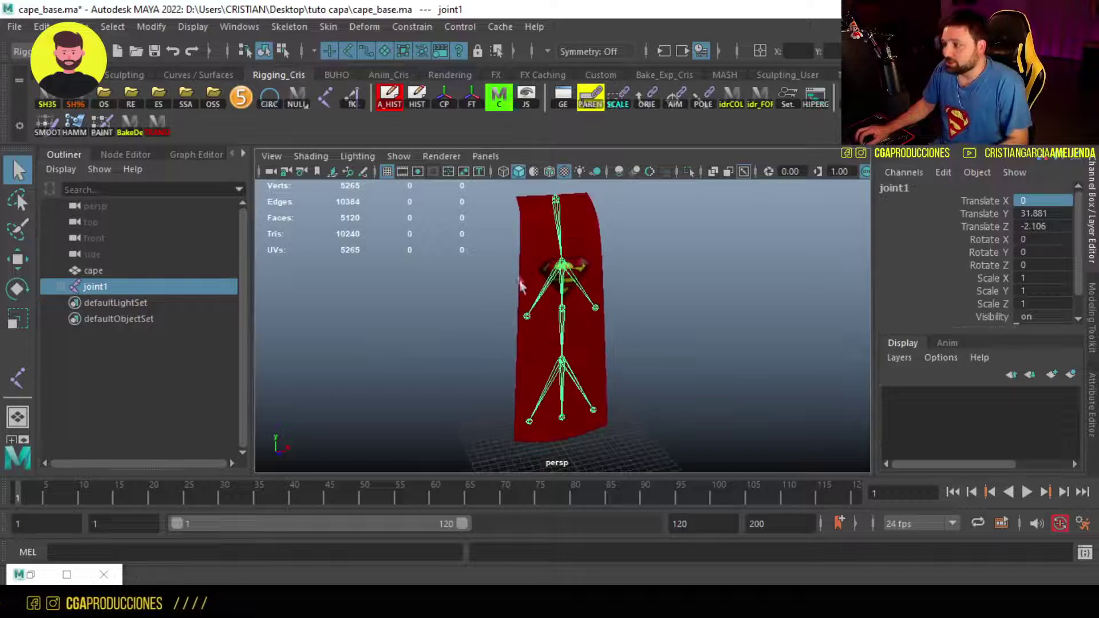
Create a NURBS circle at the origin and hide polygon objects in the perspective view
click(272, 98)
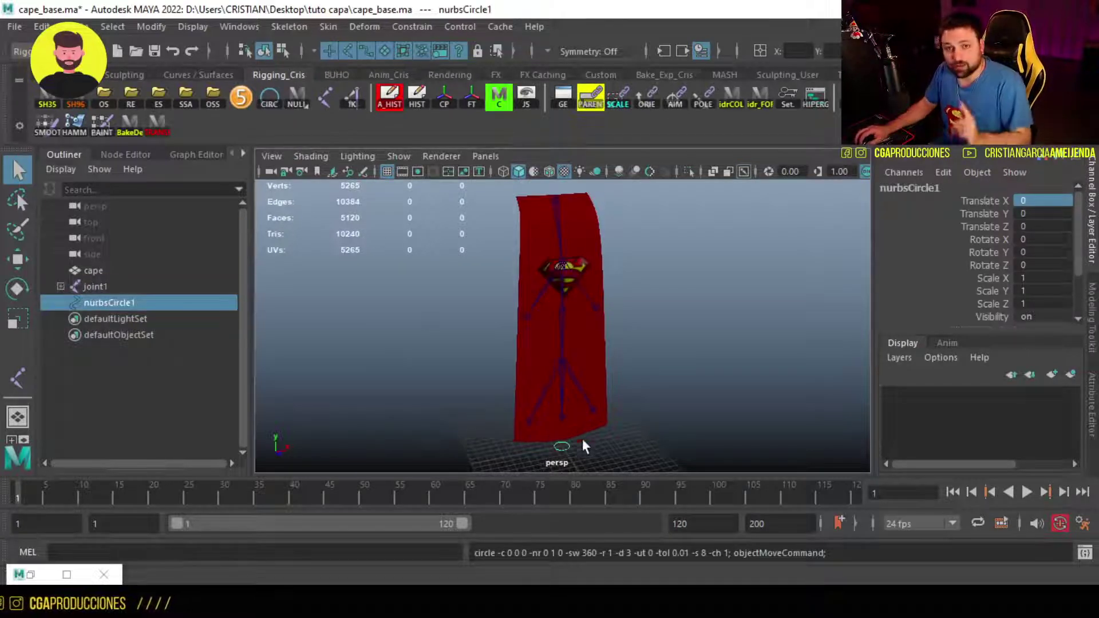
key(w)
alt+drag(562, 436, 557, 392)
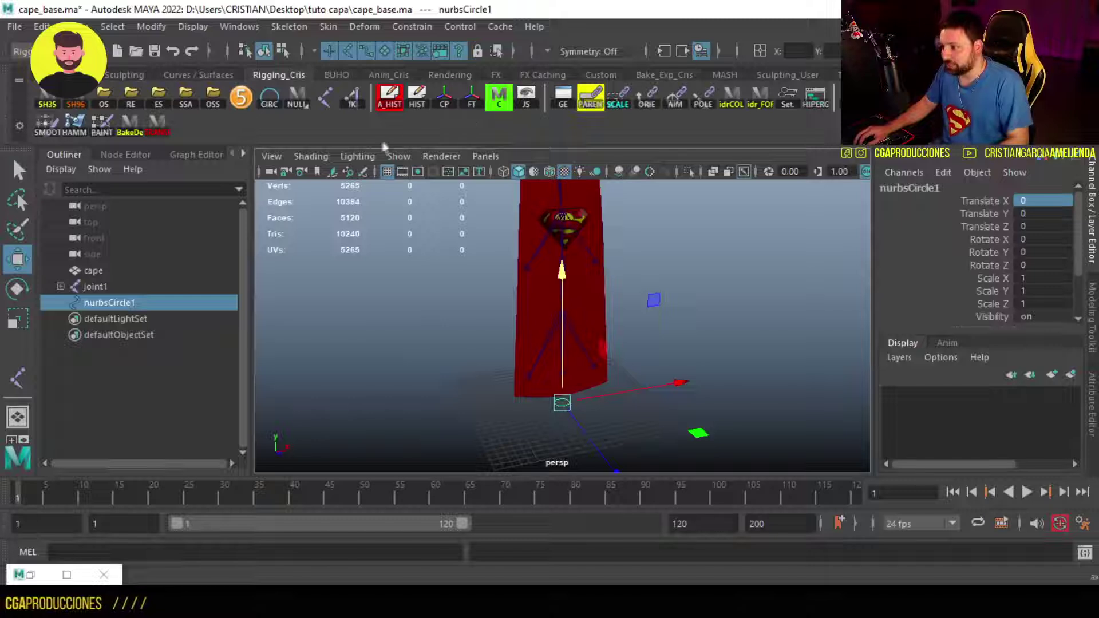
click(399, 155)
click(464, 161)
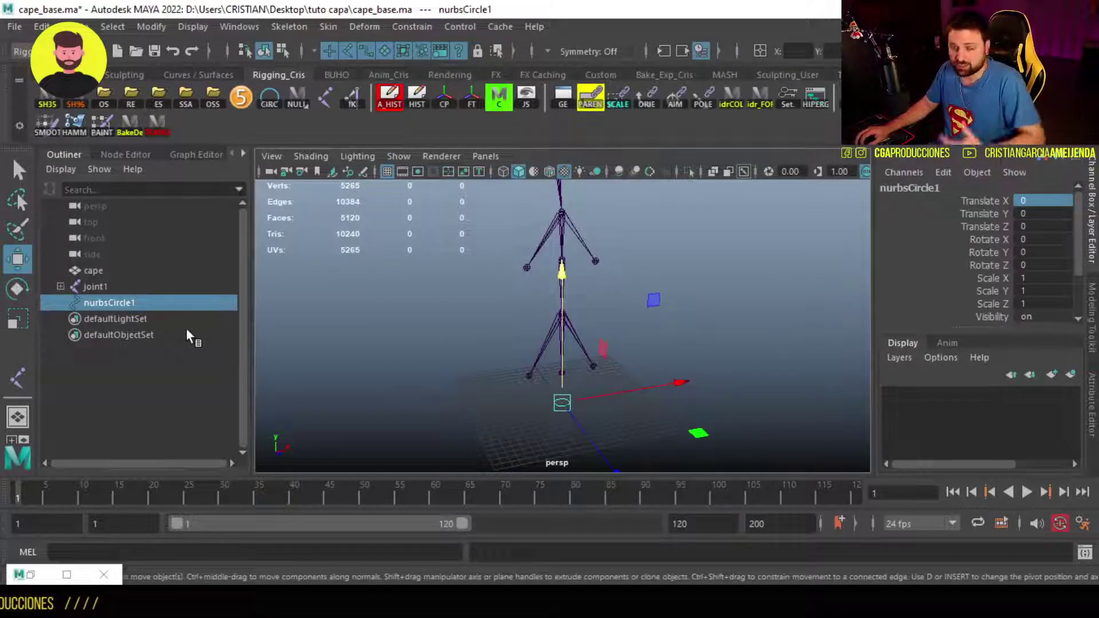
key(ctrl+g)
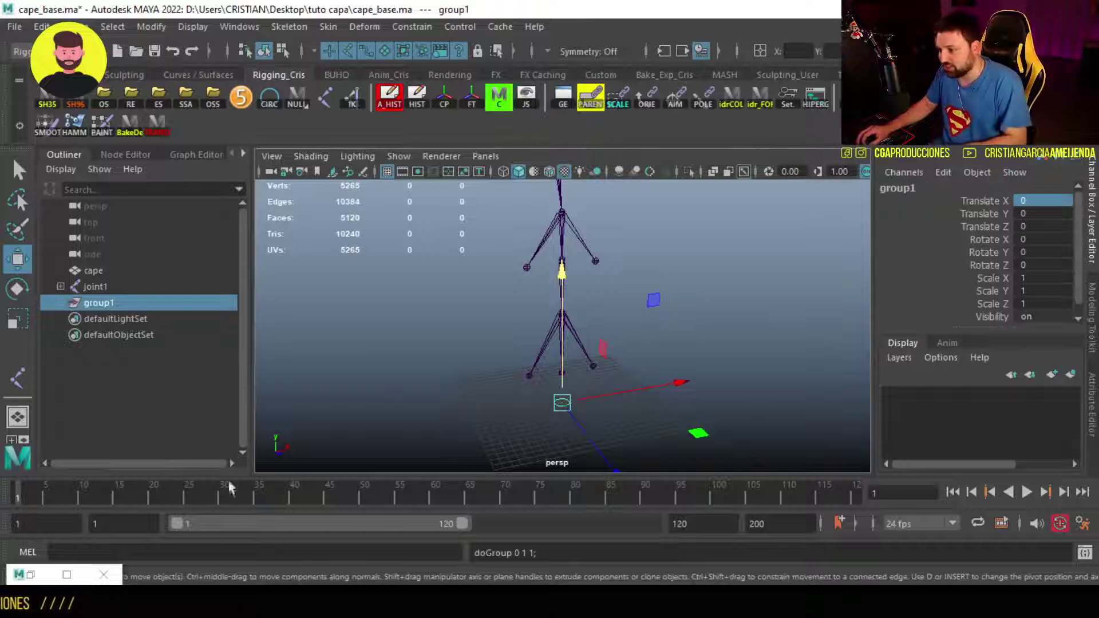
click(60, 302)
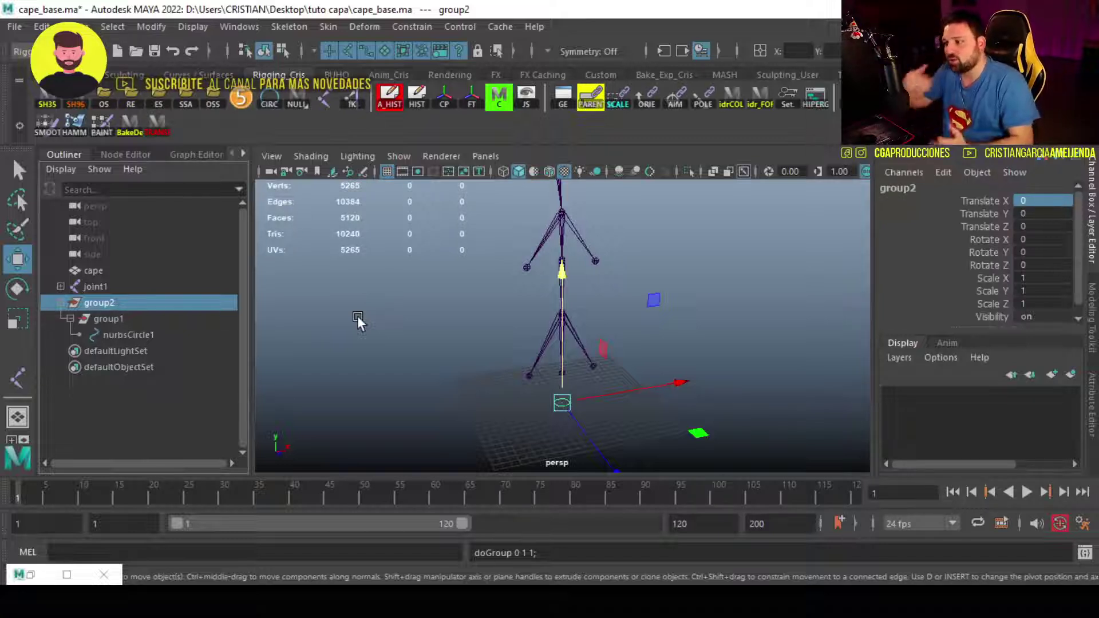
key(ctrl+z)
key(q)
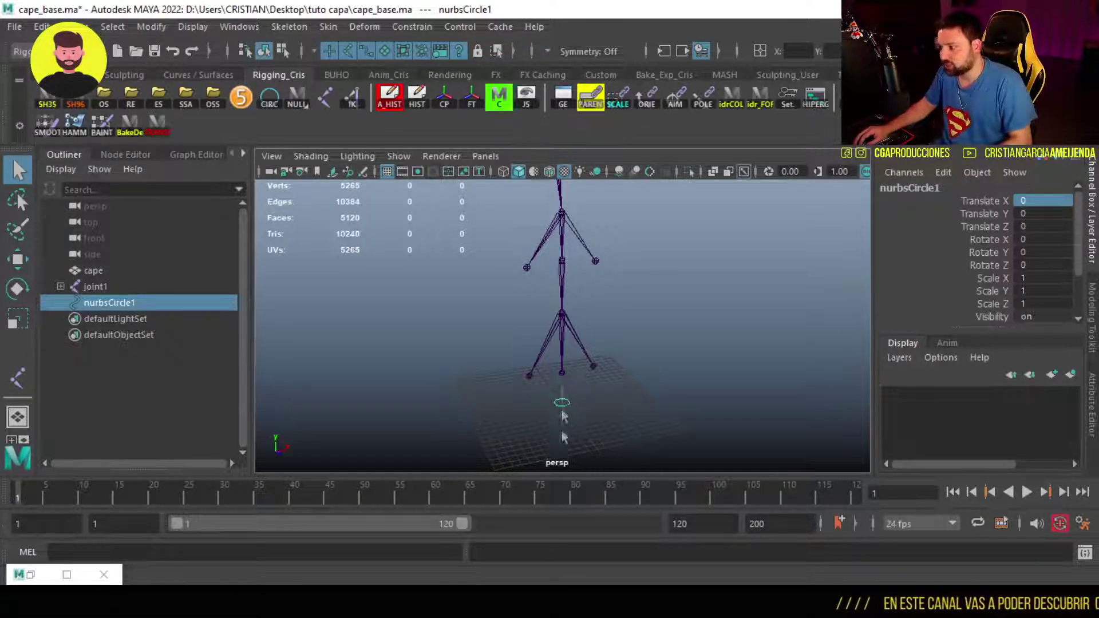
Move the circle onto the root joint and scale it uniformly to about 2.7
key(w)
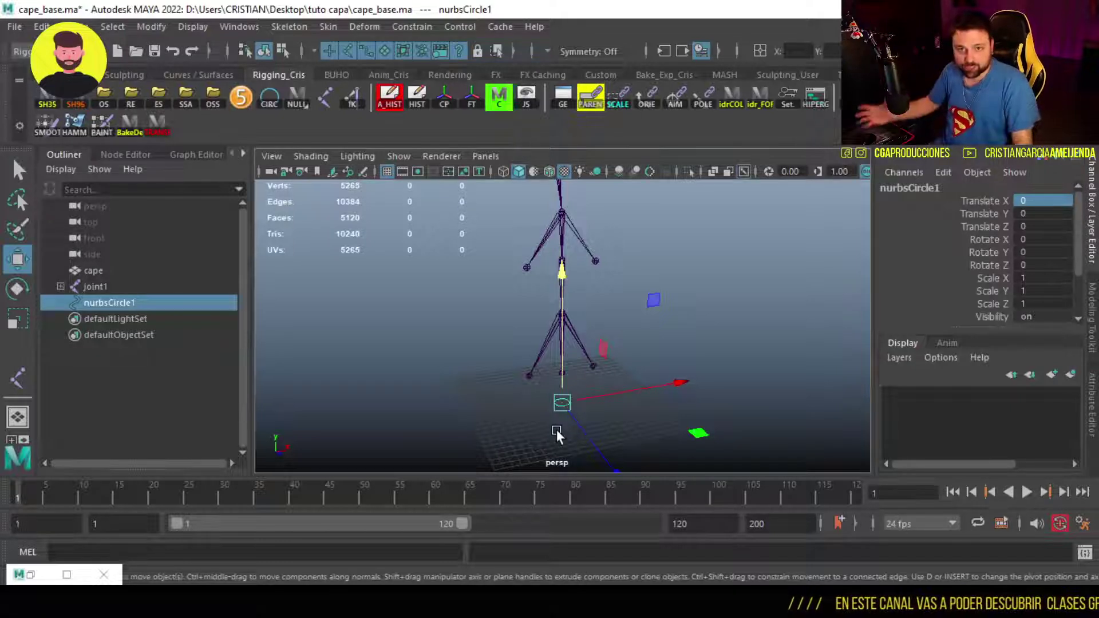
alt+drag(616, 342, 542, 210)
alt+middle_drag(541, 210, 543, 250)
key(r)
drag(546, 239, 568, 251)
Duplicate the circle control seven times and place the copies on the side joints and lower central joints of the skeleton
key(w)
alt+middle_drag(567, 255, 564, 320)
key(ctrl+d)
drag(546, 260, 571, 304)
key(ctrl+d)
key(ctrl+d)
key(ctrl+d)
drag(607, 273, 601, 386)
key(ctrl+d)
key(ctrl+d)
key(ctrl+d)
key(q)
alt+drag(708, 373, 617, 318)
alt+drag(599, 273, 654, 328)
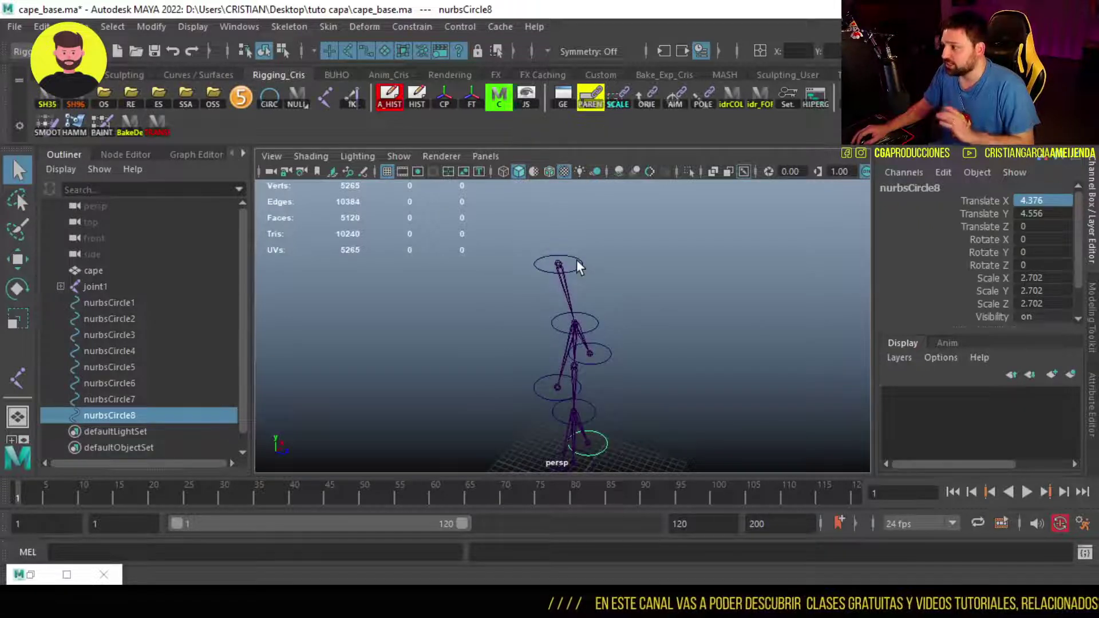
Select all eight circle controls on the skeleton and freeze their transformations
click(582, 263)
drag(557, 318, 536, 375)
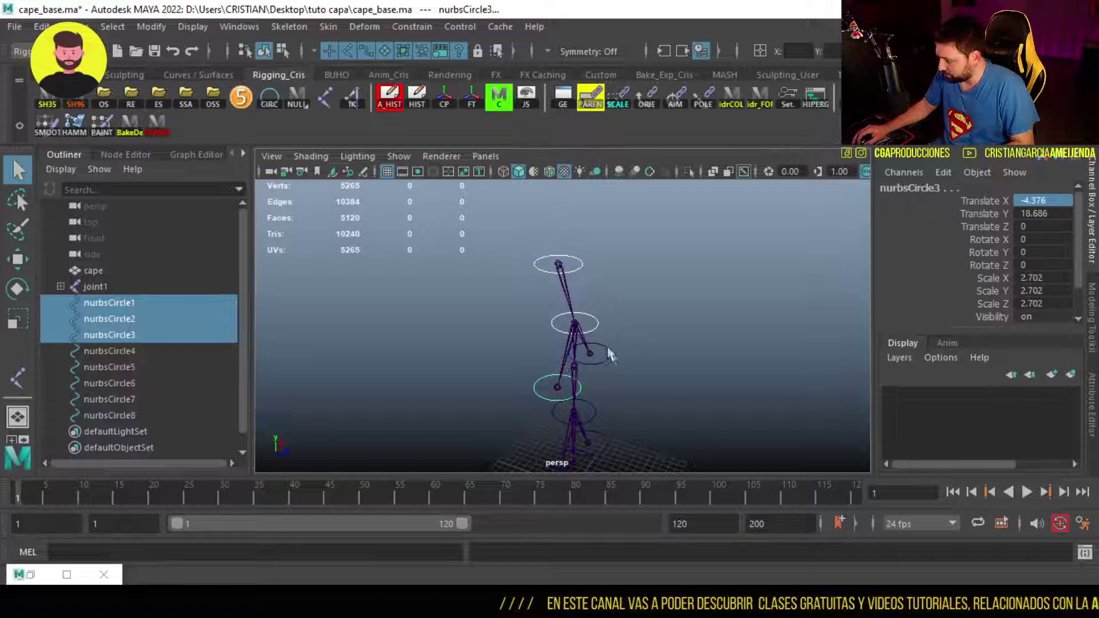
shift+click(608, 354)
alt+middle_drag(610, 369, 598, 348)
shift+click(596, 352)
shift+click(606, 387)
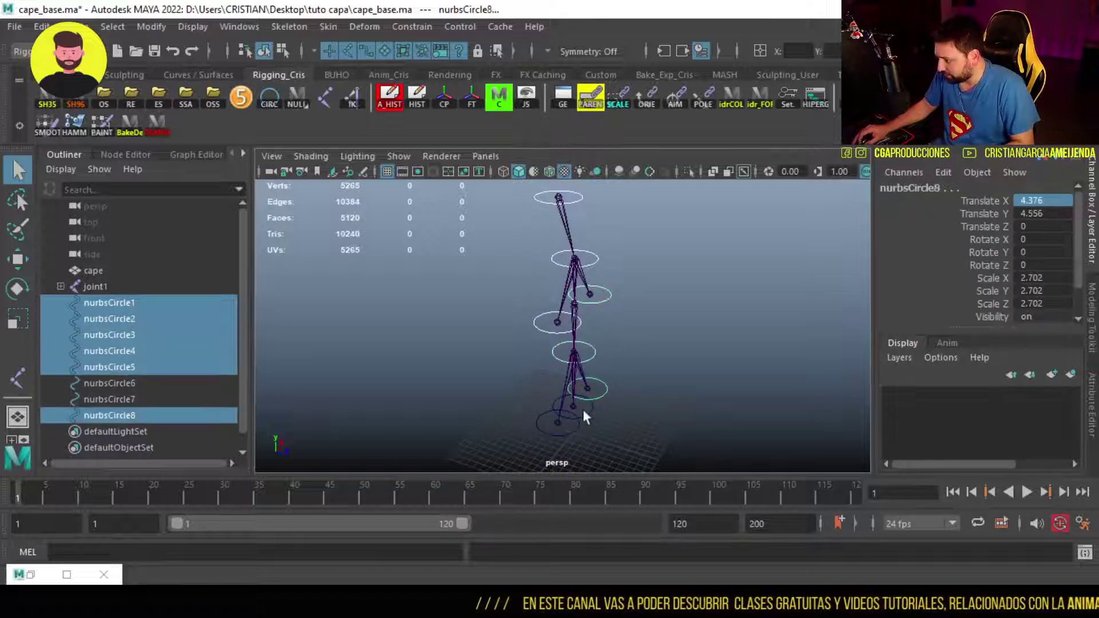
shift+click(584, 412)
shift+click(562, 436)
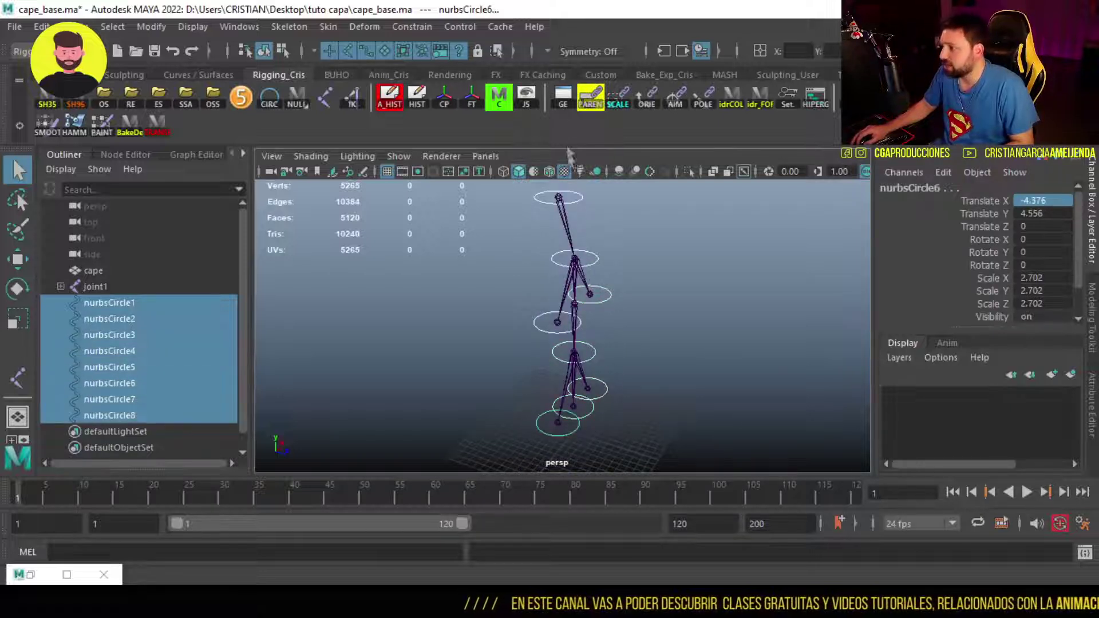
click(470, 102)
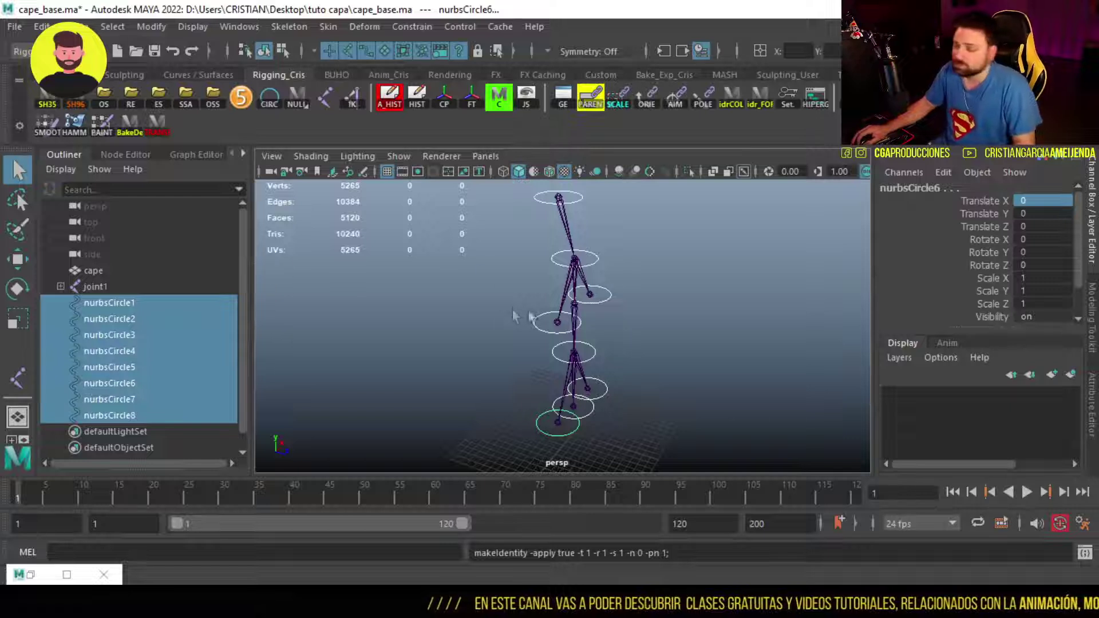
Parent-constrain the root joint to the topmost circle with Maintain offset on and all translate and rotate axes constrained
click(602, 290)
alt+drag(606, 290, 596, 324)
alt+middle_drag(596, 324, 576, 215)
alt+drag(576, 216, 558, 281)
click(561, 278)
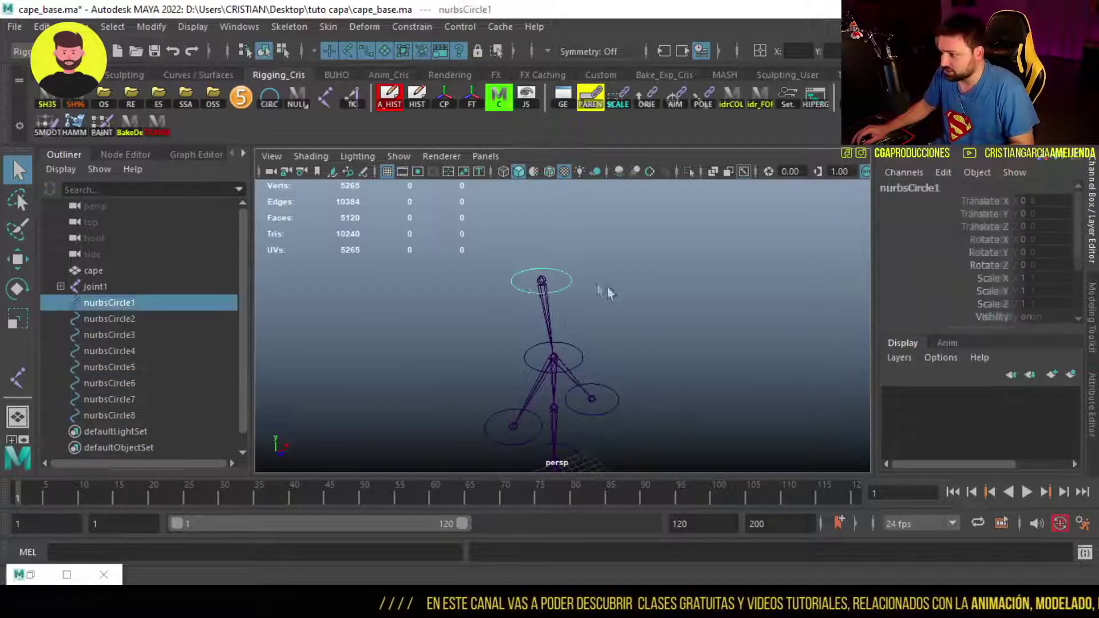
shift+click(544, 289)
click(399, 26)
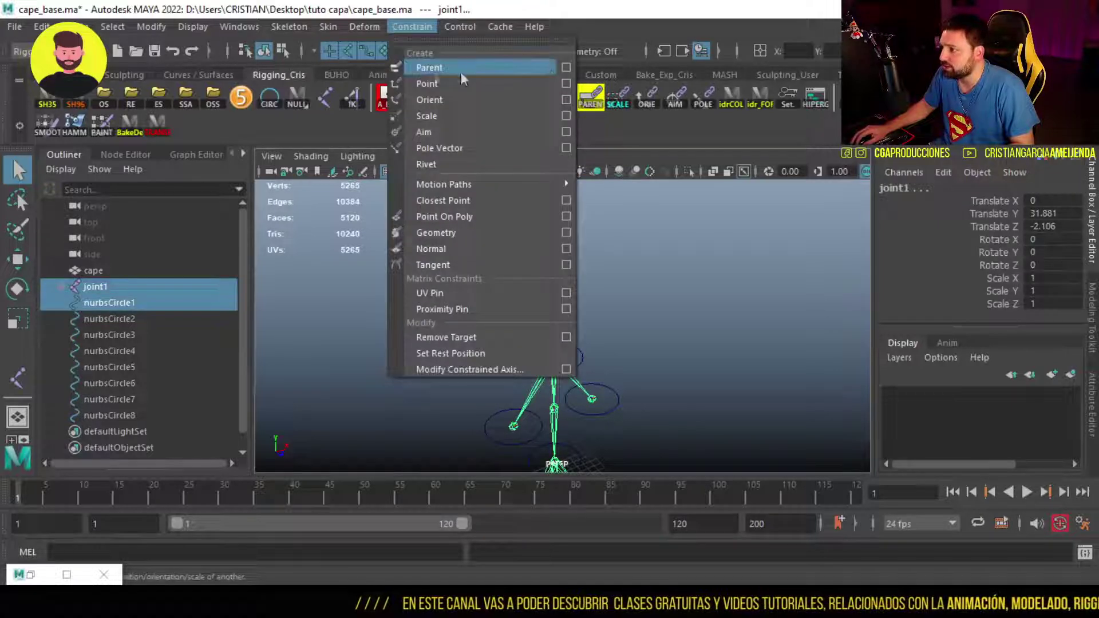
click(566, 70)
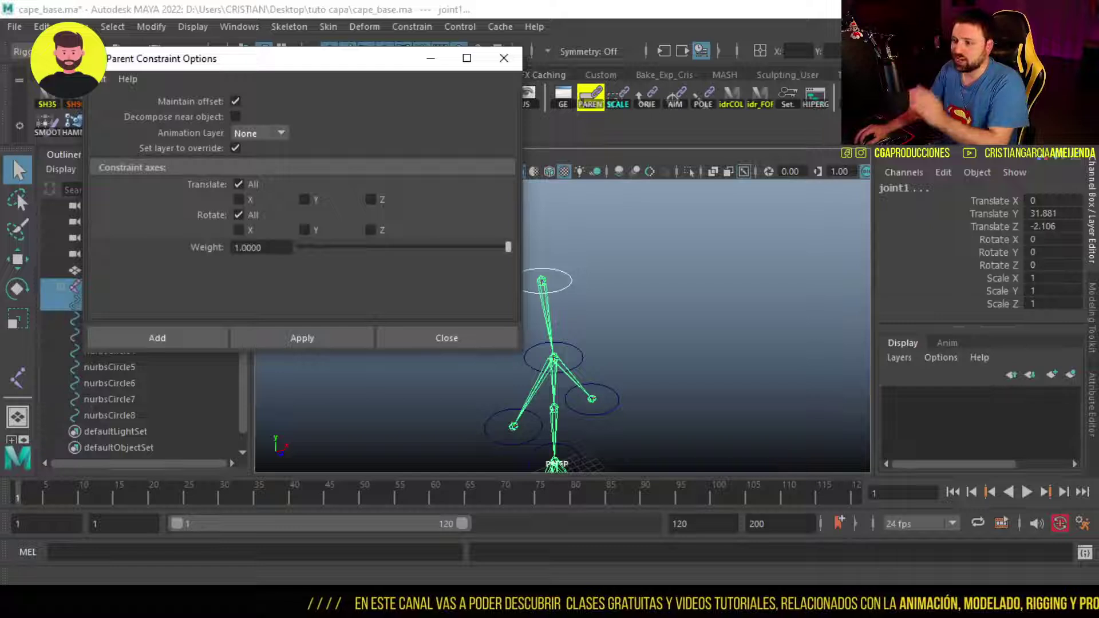
click(317, 338)
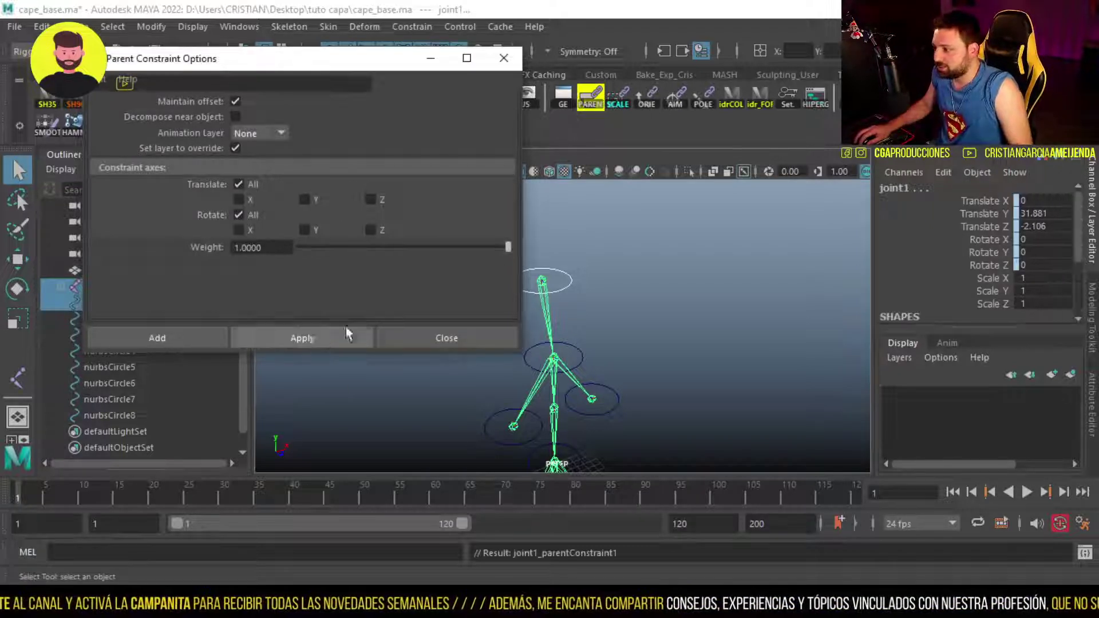
Parent-constrain the second central joint and both upper side joints to their circles and put the constraint options window away
click(579, 350)
shift+click(558, 355)
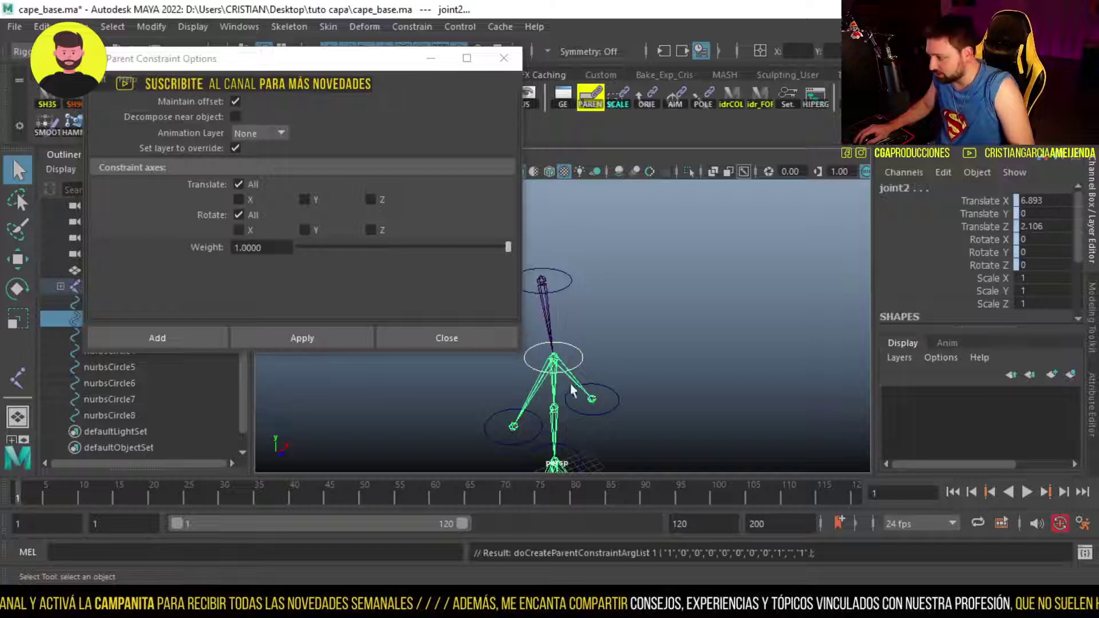
scroll(572, 391, up, 3)
click(504, 403)
shift+click(505, 402)
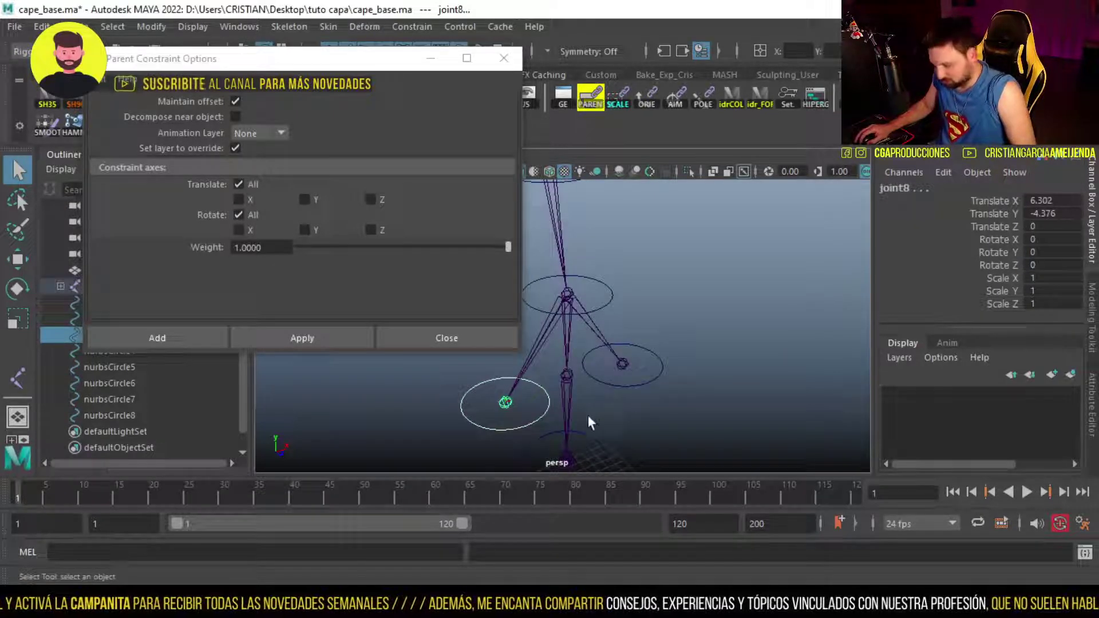
click(640, 367)
shift+click(627, 366)
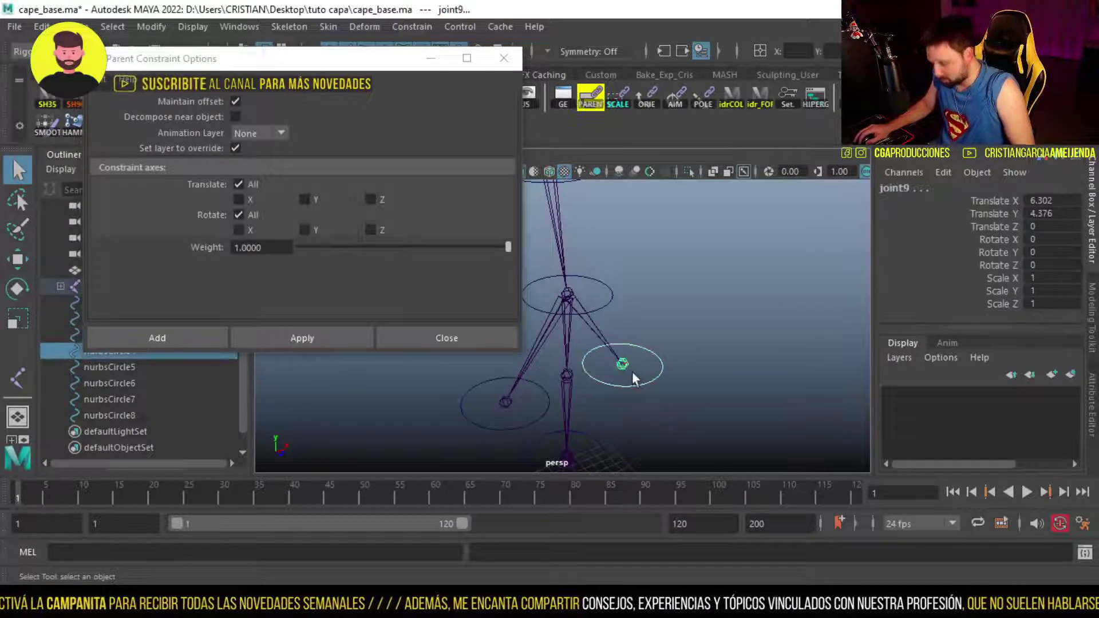
click(431, 58)
Add a circle control on the third central joint, freeze its transformations and parent-constrain the joint to it
alt+drag(544, 321, 551, 263)
key(w)
key(q)
click(547, 269)
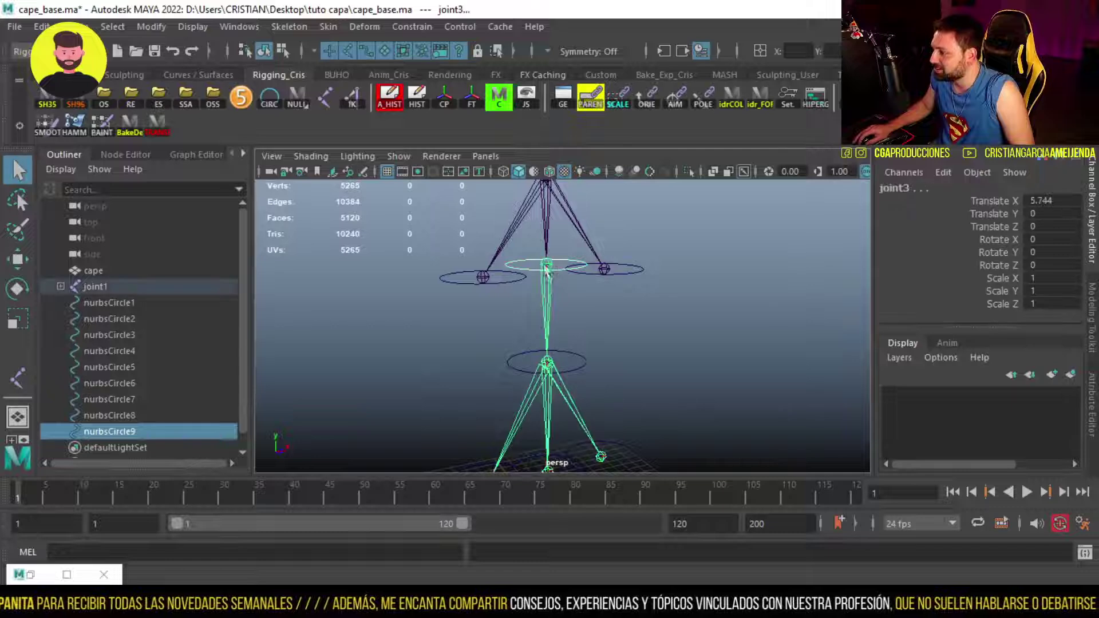
click(564, 267)
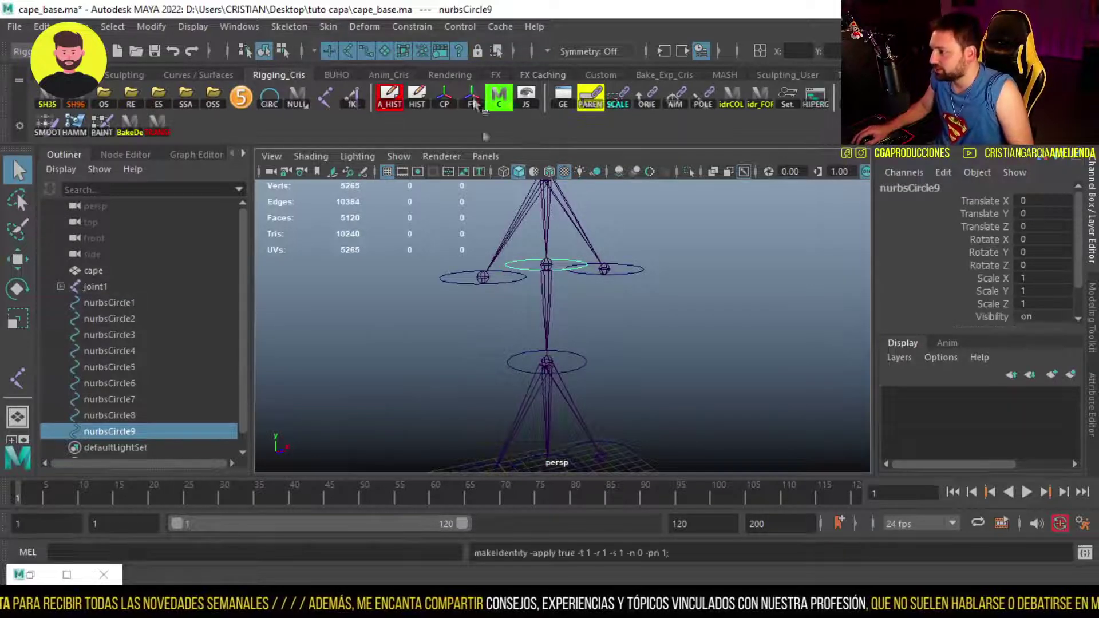
alt+drag(563, 276, 562, 285)
shift+click(551, 266)
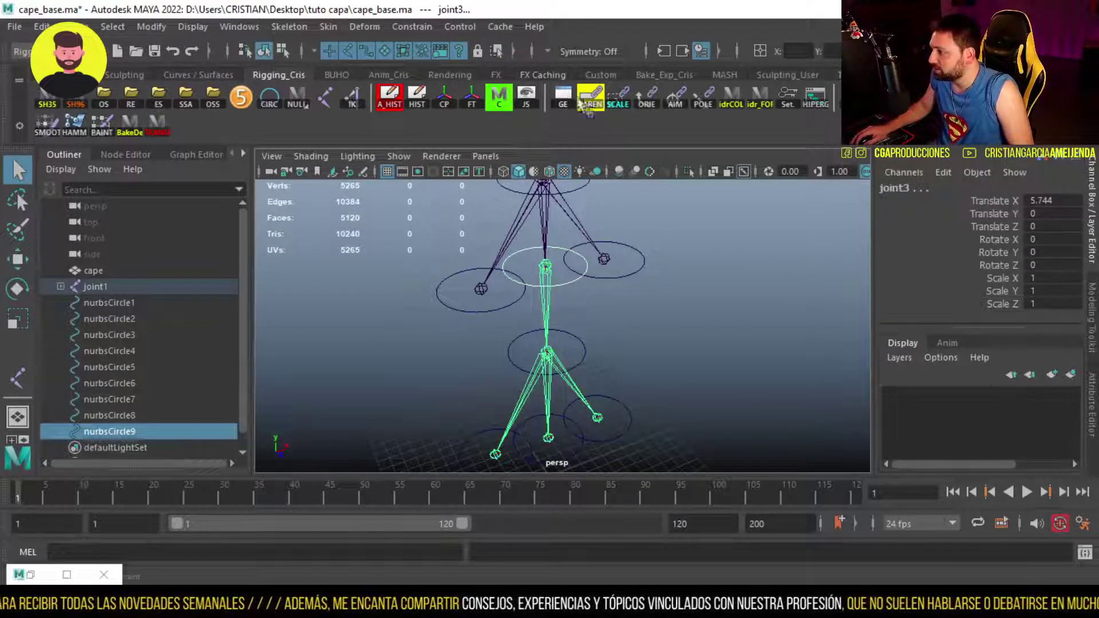
click(590, 102)
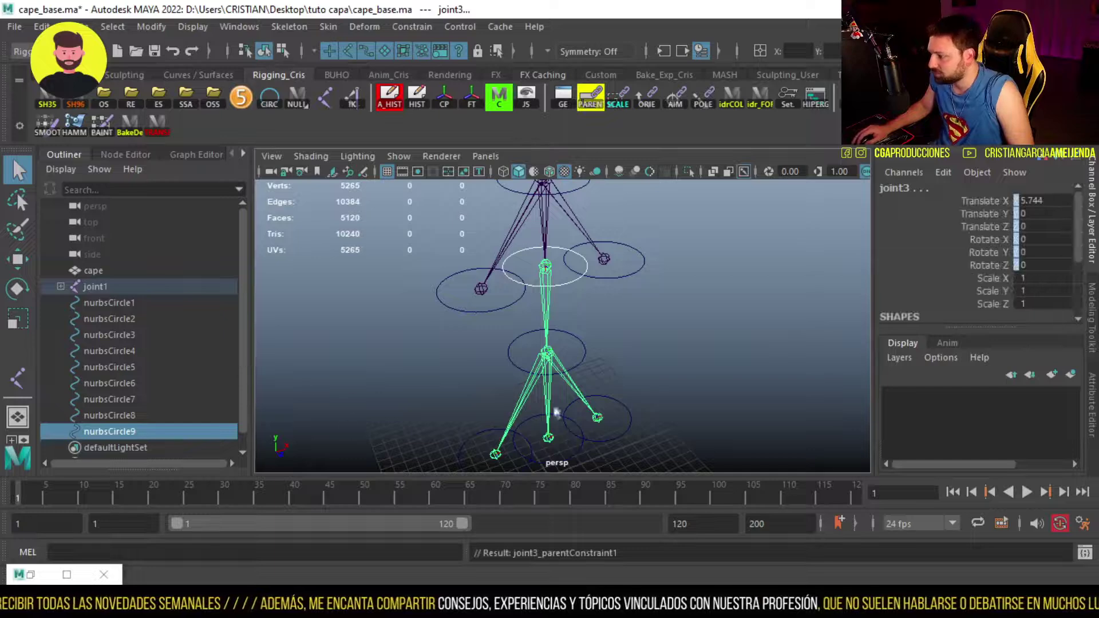
Parent-constrain the fourth central joint and the lower side joint on the negative X side to their circles
alt+middle_drag(613, 395, 608, 357)
click(575, 320)
shift+click(541, 319)
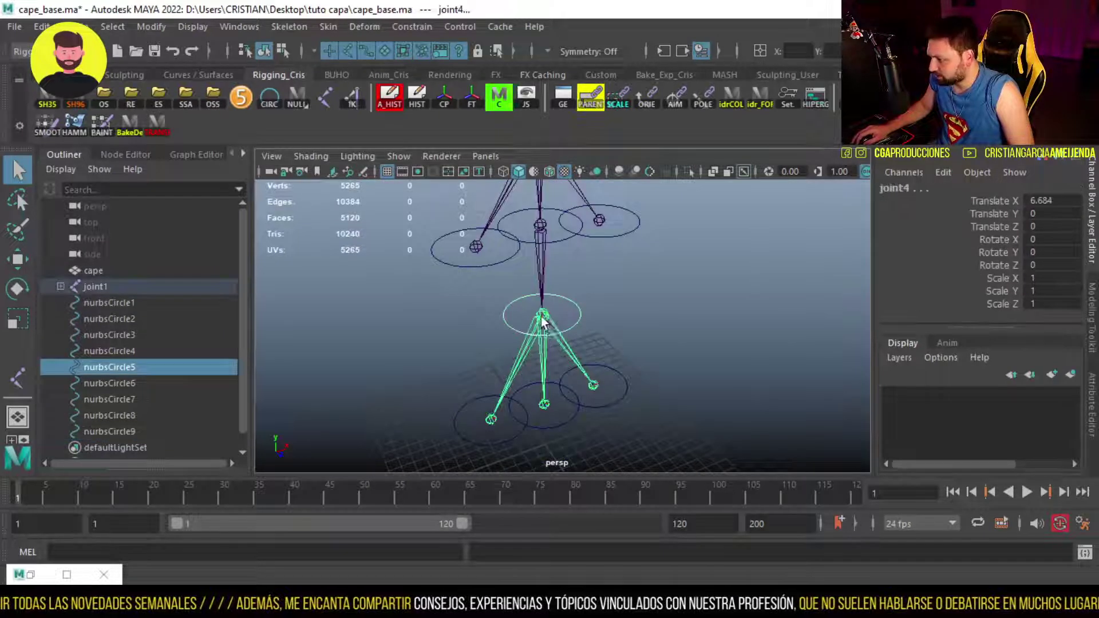
key(g)
click(521, 434)
shift+click(491, 419)
key(g)
Parent-constrain the last central joint and the lower side joint on the positive X side to their circles
click(554, 427)
shift+click(544, 403)
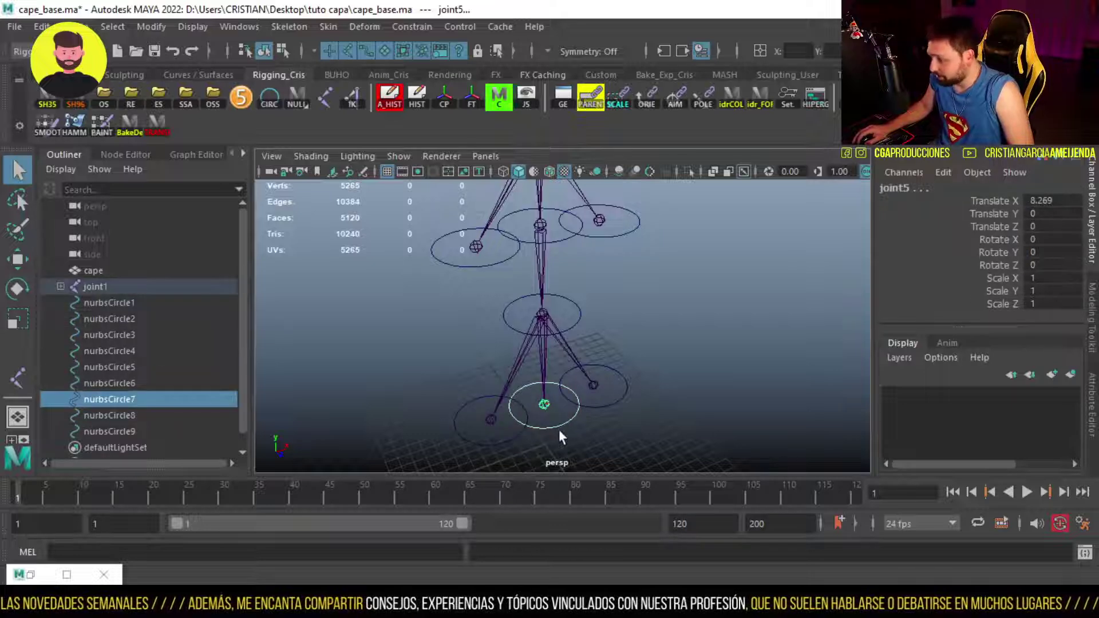
click(603, 407)
shift+click(592, 386)
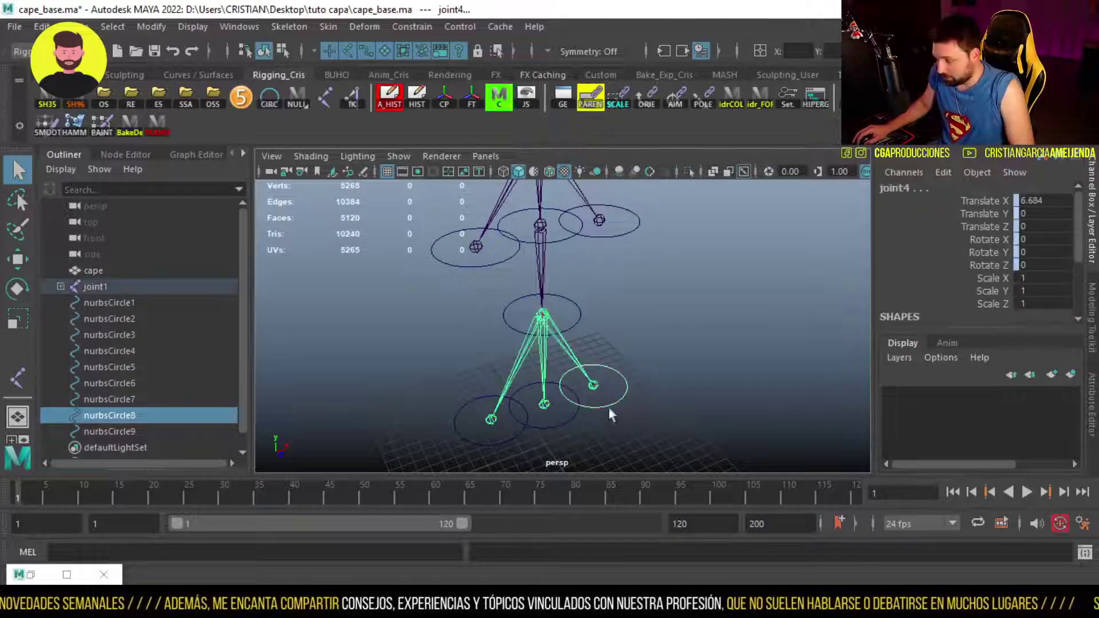
click(608, 407)
shift+click(593, 387)
key(ctrl+shift+p)
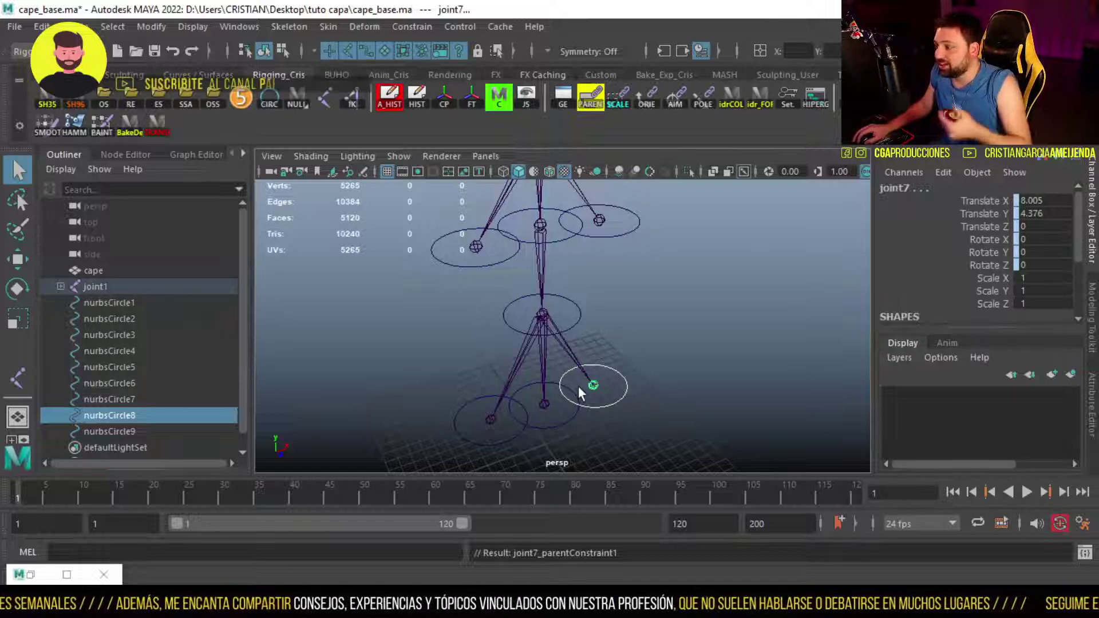
Parent the three bottom circles under the circle on the fourth central joint
alt+drag(544, 402, 571, 439)
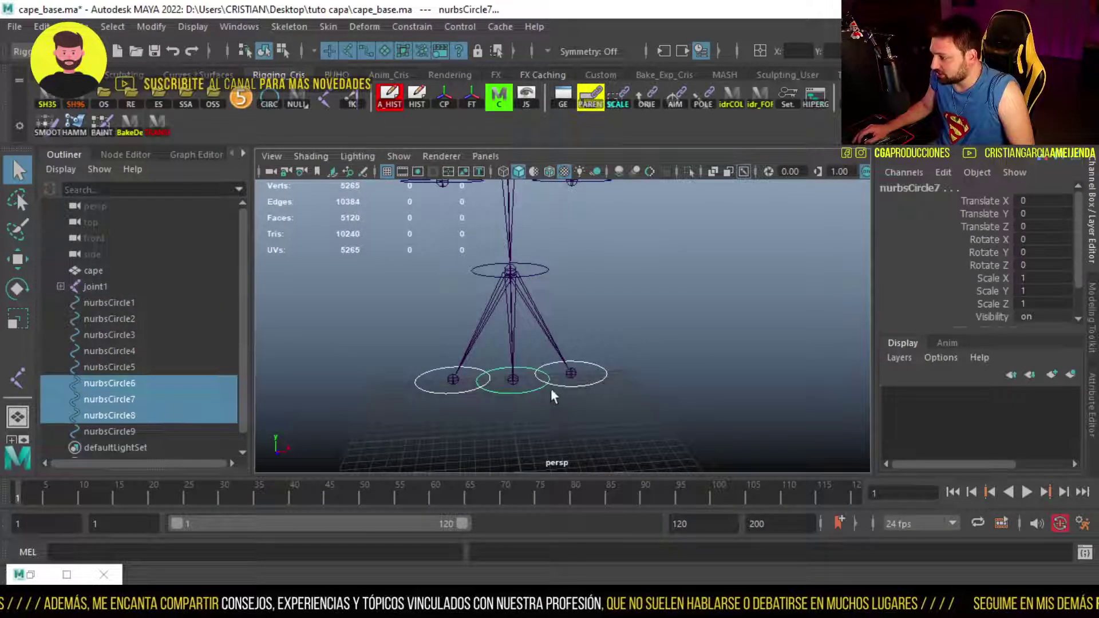
shift+click(519, 270)
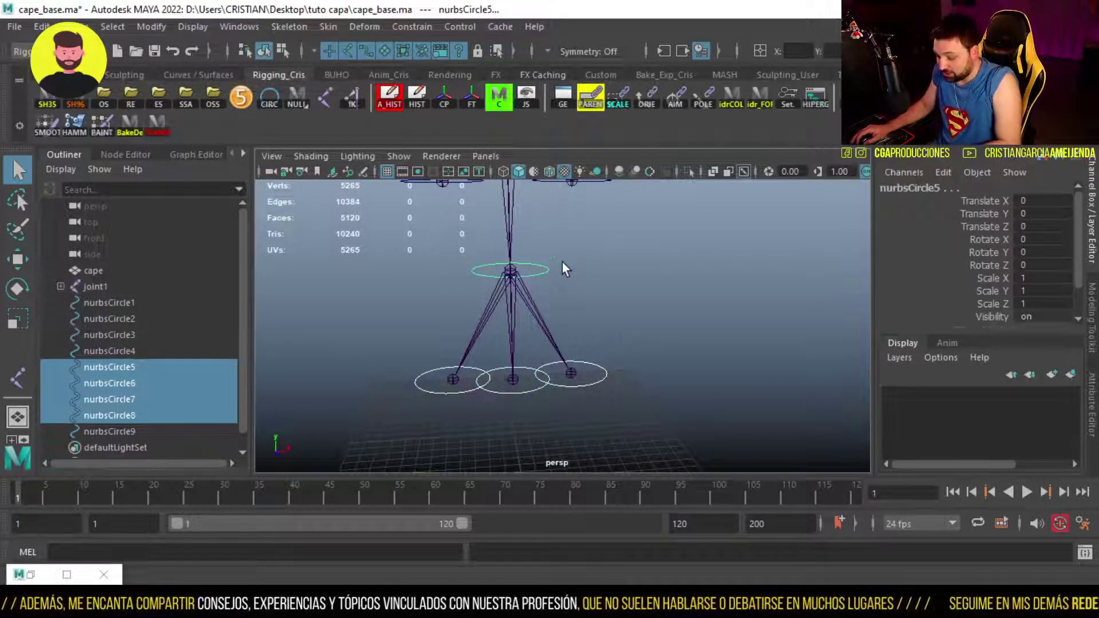
key(p)
Parent the circle on the fourth central joint under the circle on the third central joint
click(546, 269)
alt+drag(546, 269, 501, 351)
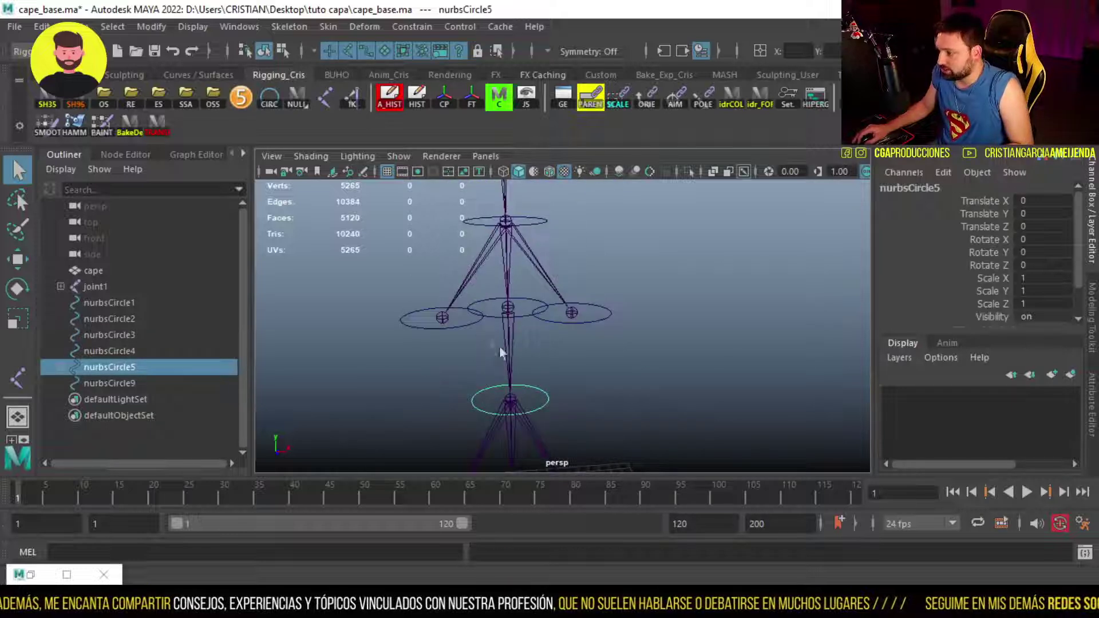
shift+click(492, 314)
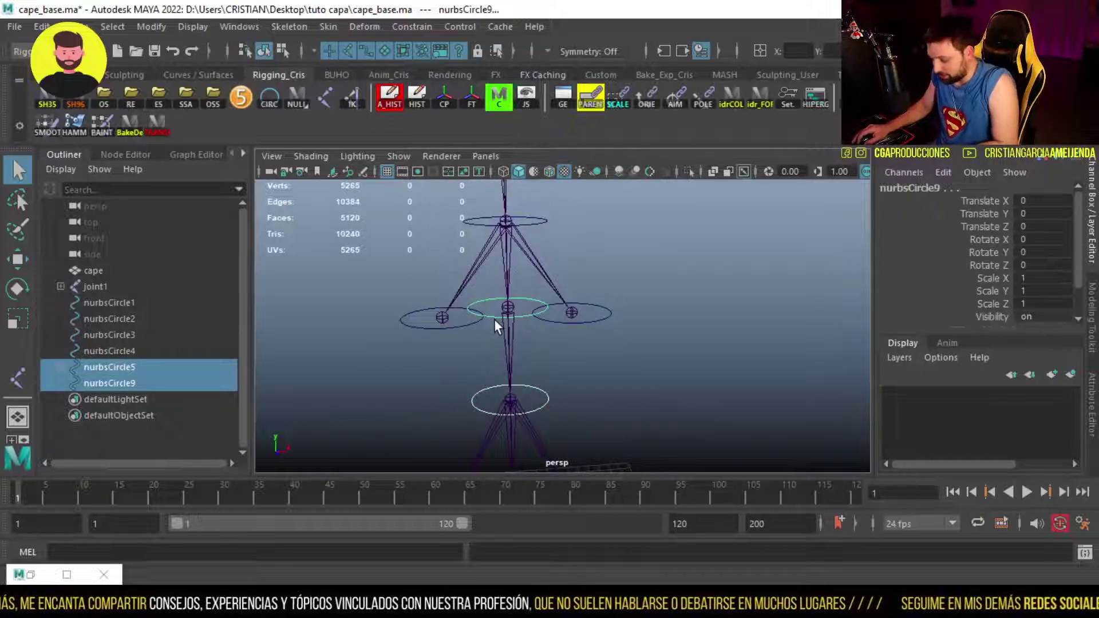
key(p)
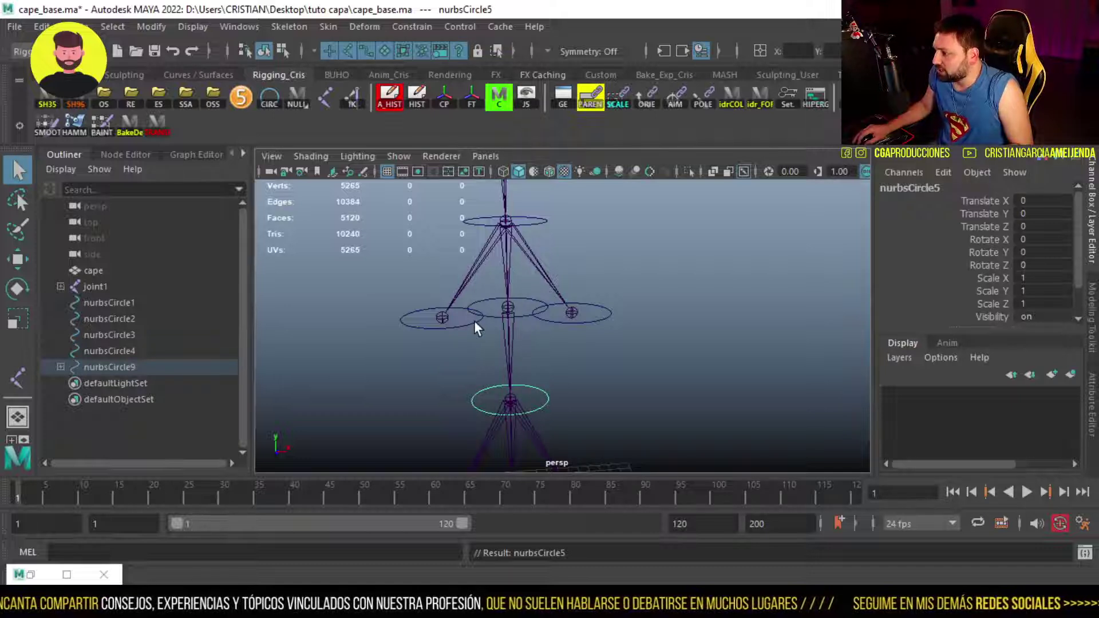
Parent the upper side circles and third central joint's circle under the second central joint's circle, and that circle under the root's circle
alt+middle_drag(517, 379, 512, 368)
click(469, 310)
shift+click(590, 309)
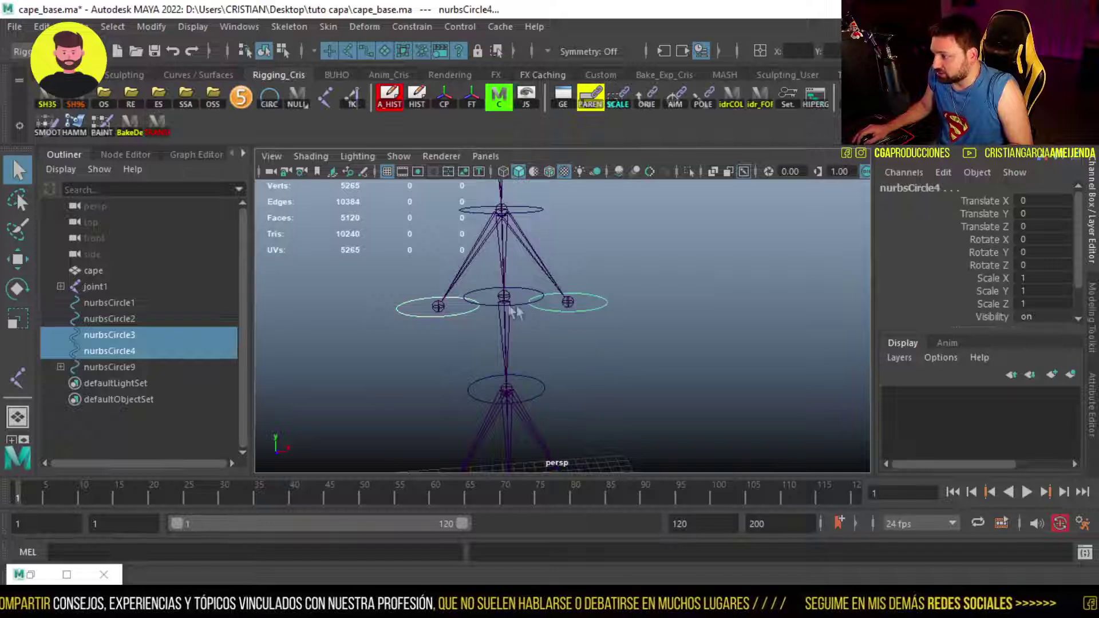
shift+click(520, 305)
key(p)
alt+middle_drag(518, 300, 531, 333)
shift+click(537, 294)
key(p)
shift+click(534, 289)
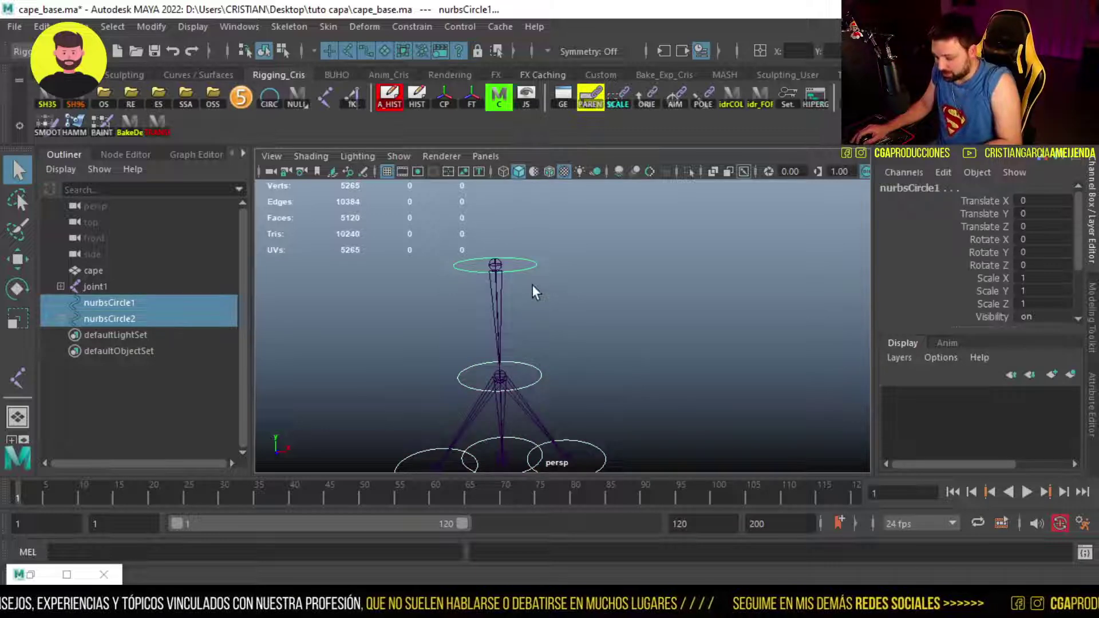
key(p)
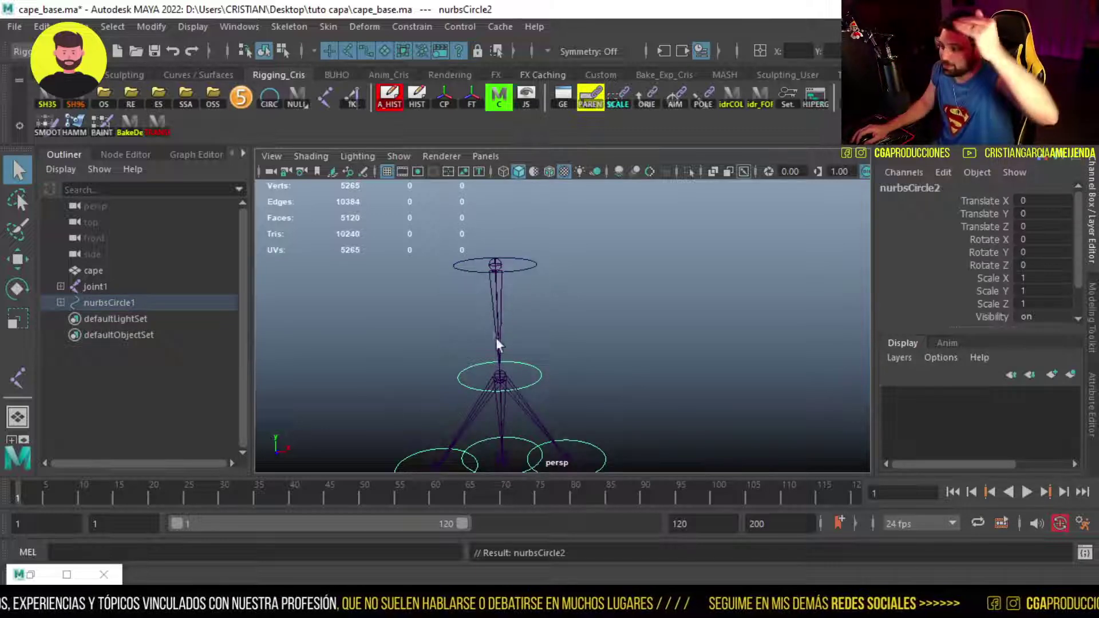
Test-move the bottom central circle, undo the move, and clear the selection of the three bottom circles
alt+middle_drag(521, 455, 522, 328)
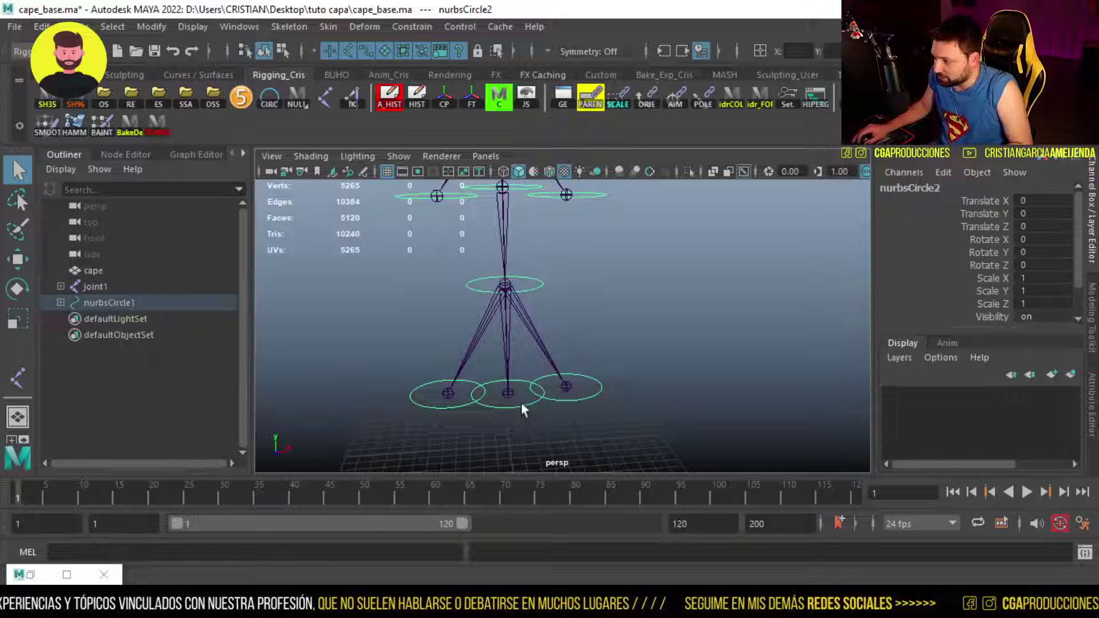
click(520, 406)
key(w)
drag(508, 393, 515, 395)
key(ctrl+z)
key(q)
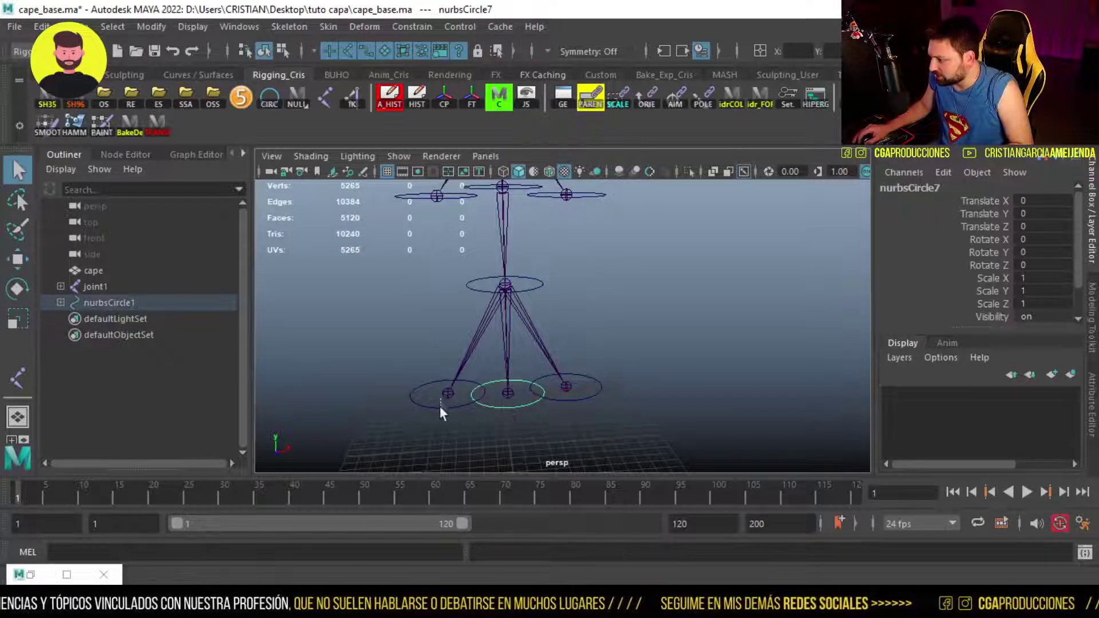
shift+drag(588, 387, 526, 407)
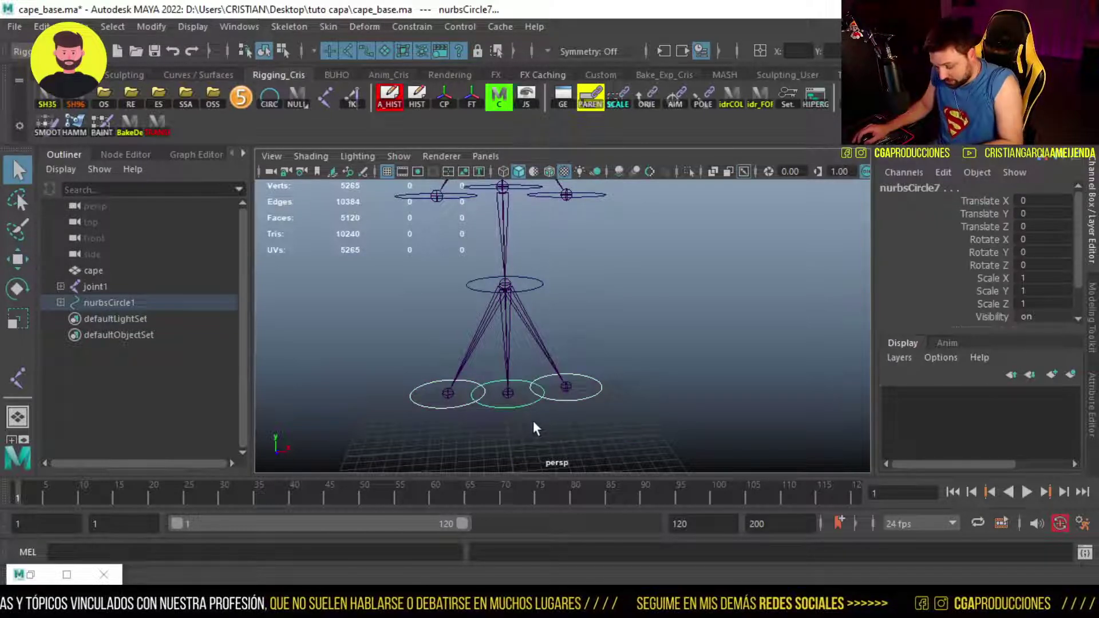
shift+click(532, 410)
click(598, 362)
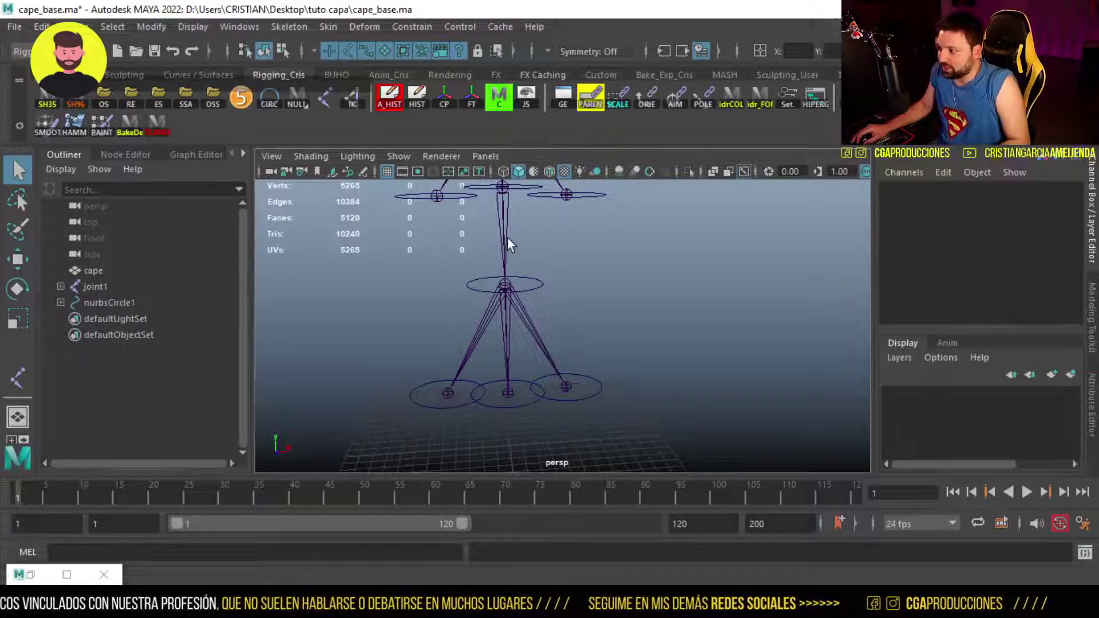
Select the cape and turn the display of polygons back on in the viewport
alt+middle_drag(507, 236, 509, 317)
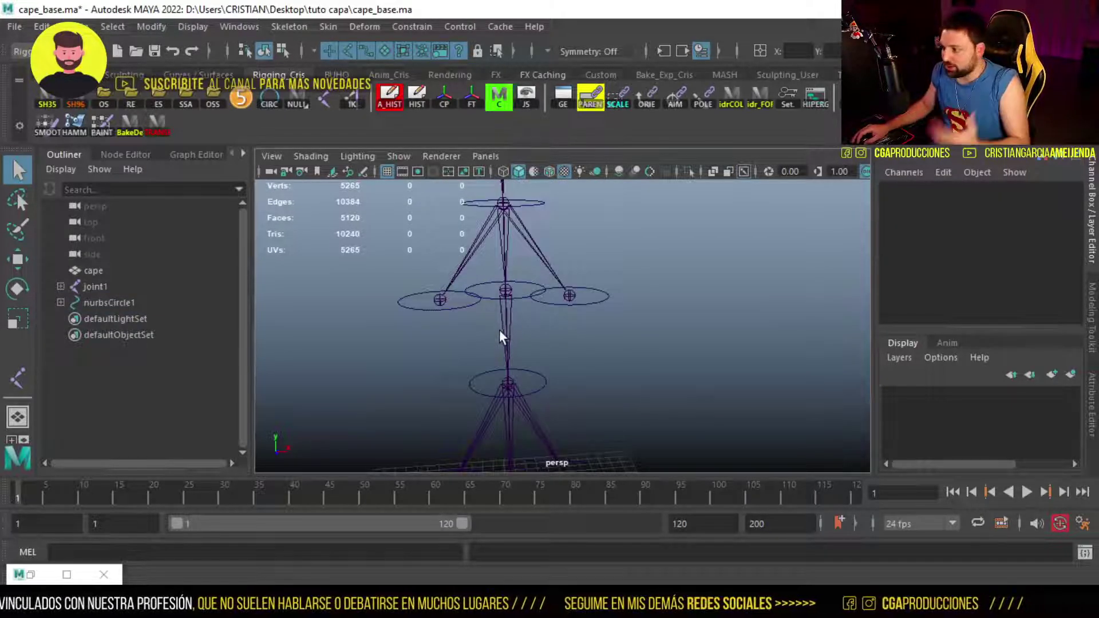
mouse_move(499, 363)
alt+mouse_down()
mouse_move(502, 383)
mouse_move(512, 365)
alt+mouse_up()
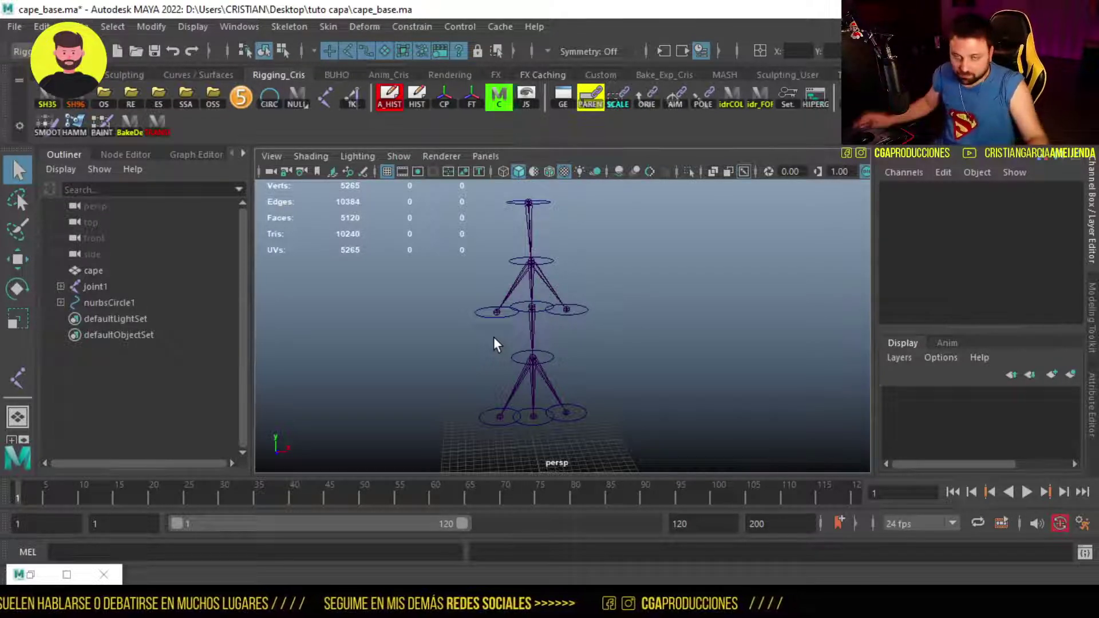
alt+drag(430, 309, 484, 342)
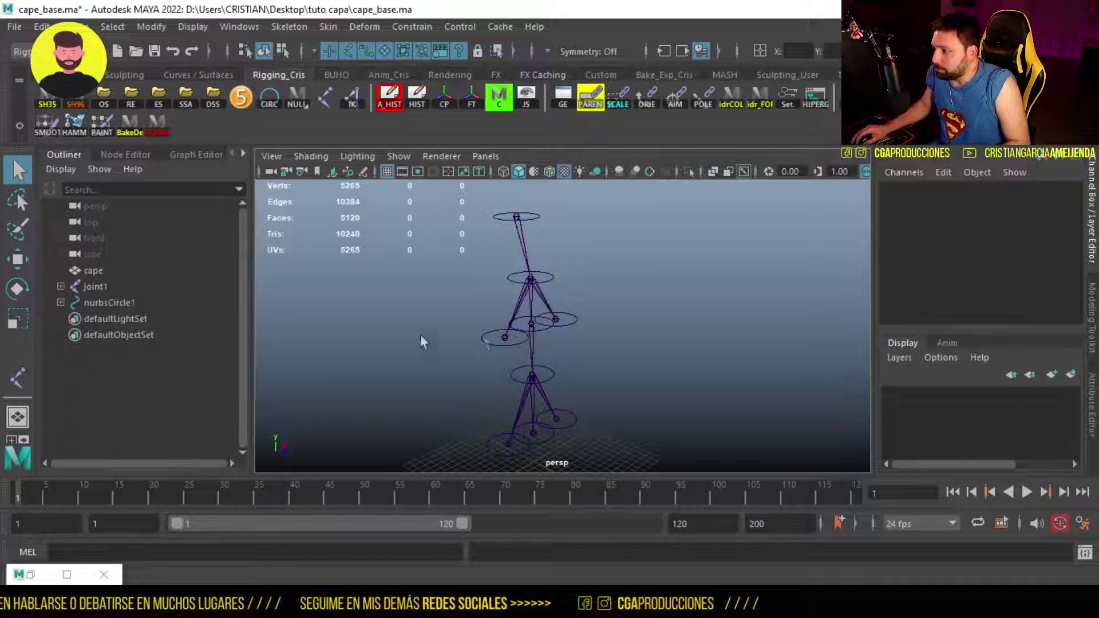
click(520, 243)
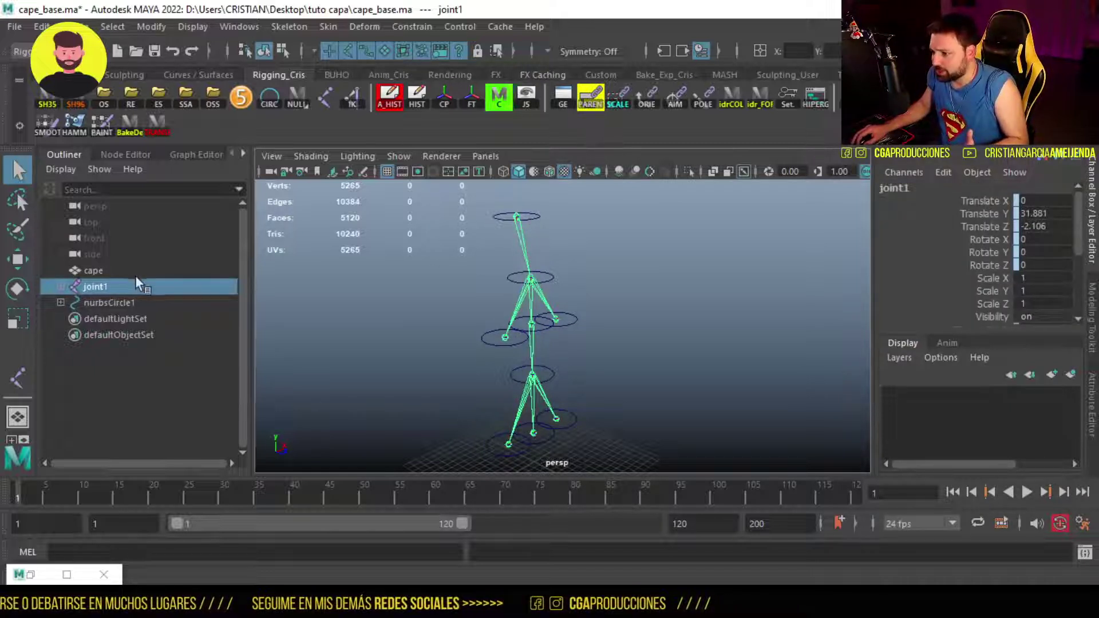
click(116, 270)
click(399, 156)
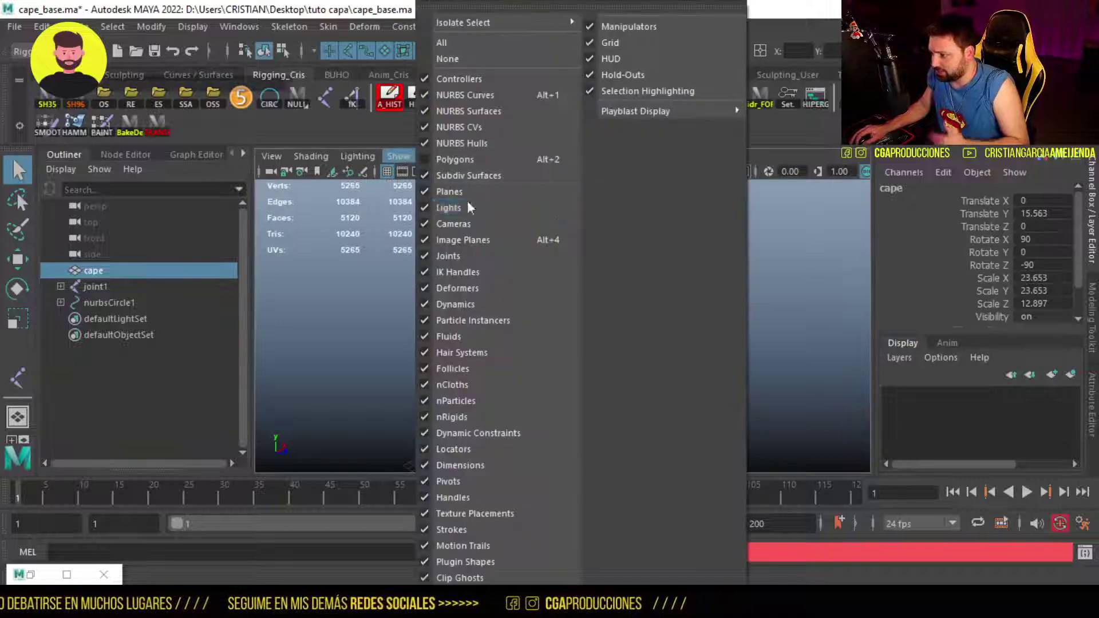
click(468, 161)
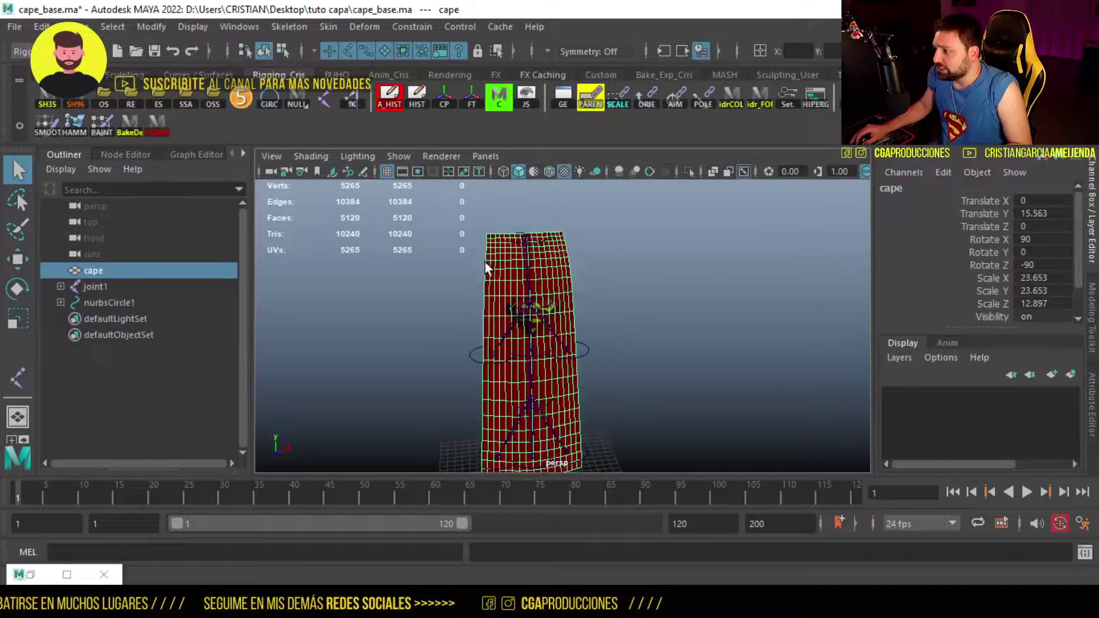
Bind the cape to the joint1 hierarchy with Bind Skin reset to its defaults: Closest distance, Classic linear, 5 max influences
click(558, 270)
shift+click(557, 267)
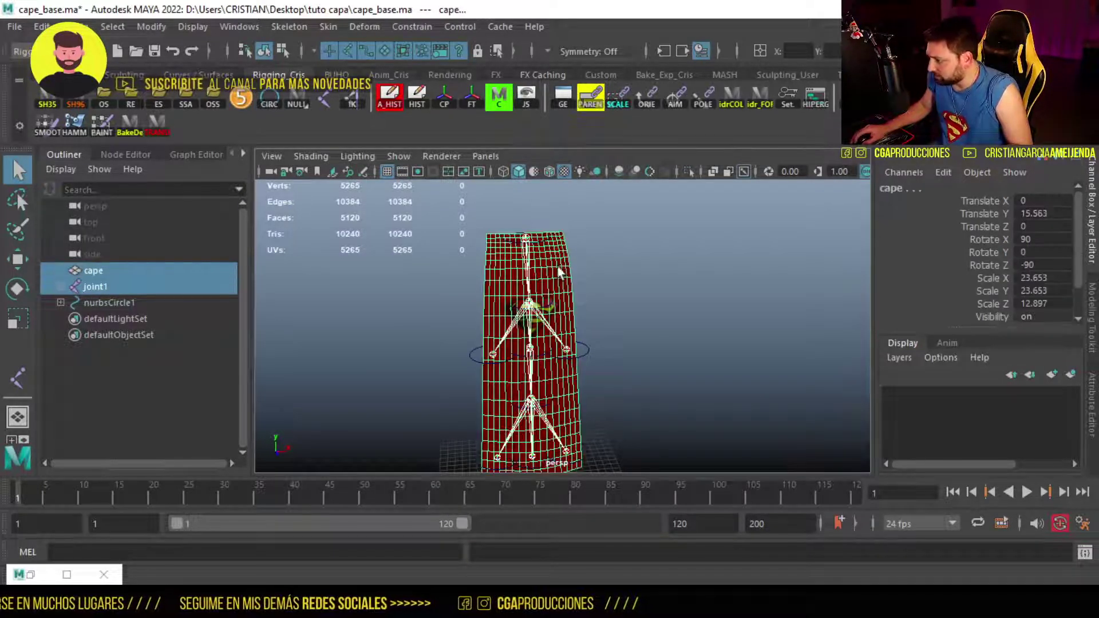
click(328, 26)
click(535, 68)
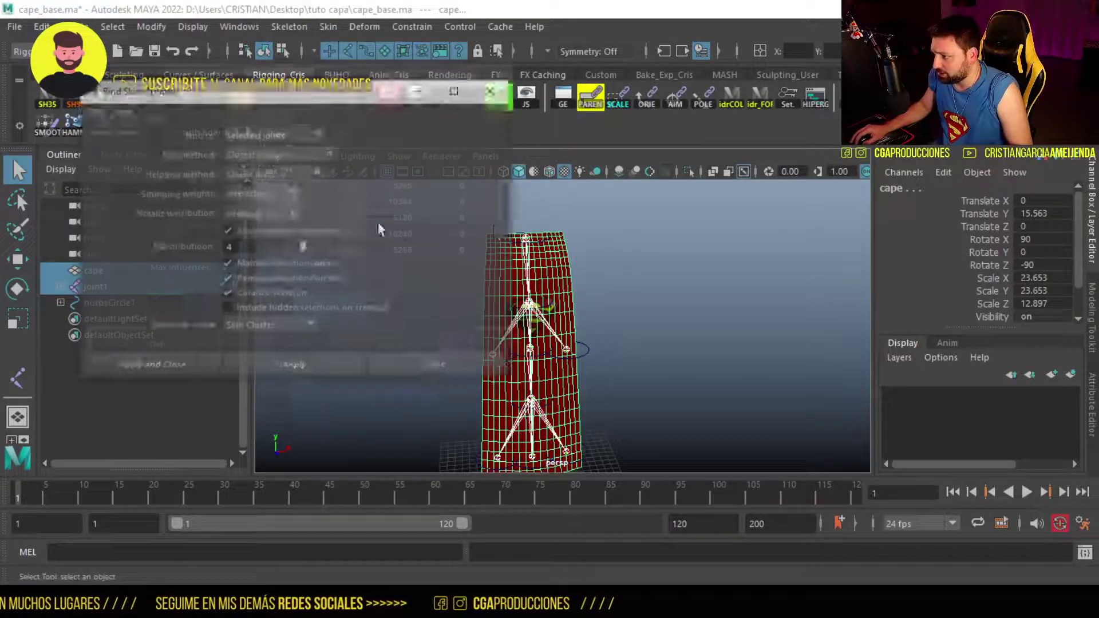
click(100, 78)
click(115, 112)
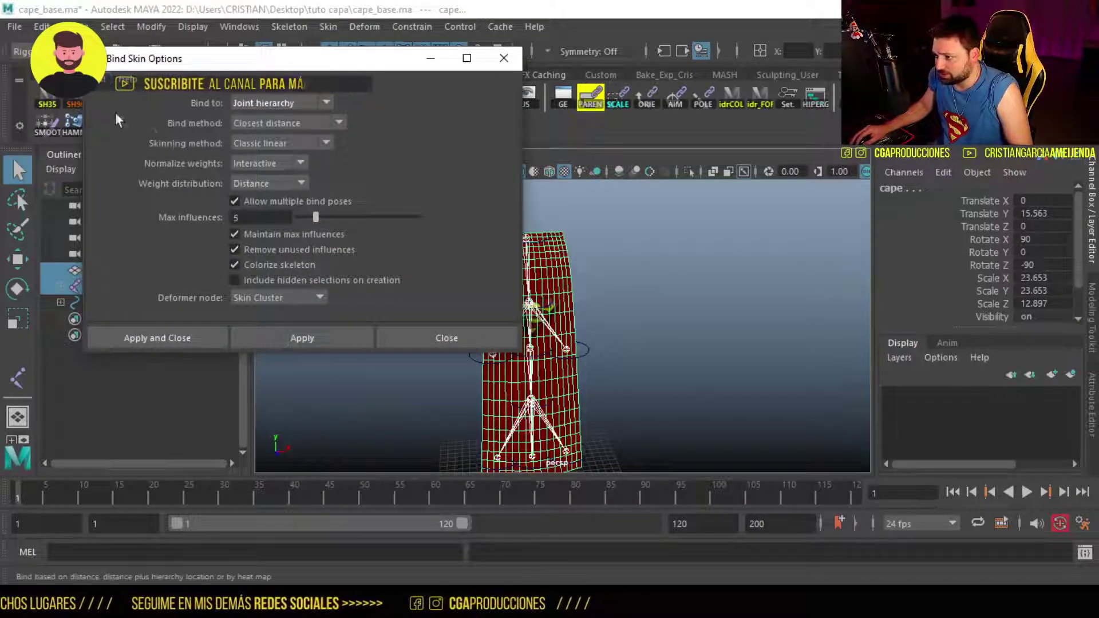
click(369, 338)
click(504, 58)
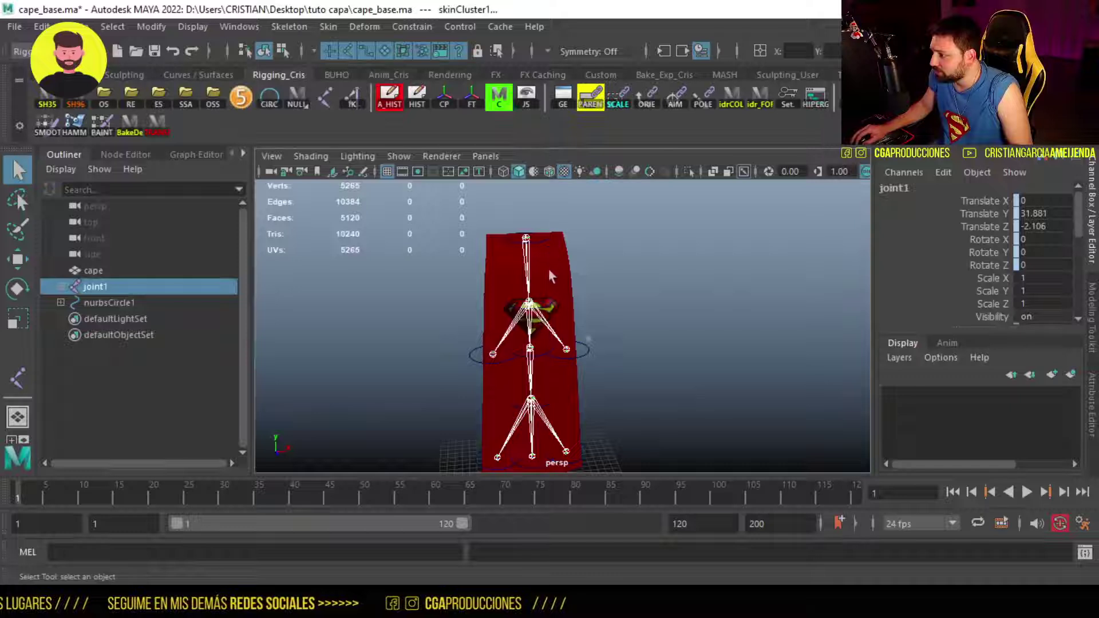
Test-move the two upper side circles to check the skinned cape, undoing each move
click(584, 351)
alt+drag(584, 350, 621, 292)
key(w)
key(ctrl+z)
click(480, 323)
drag(480, 323, 415, 306)
key(ctrl+z)
Test-rotate the central circle level with the upper side circles and undo the rotation
click(540, 326)
key(e)
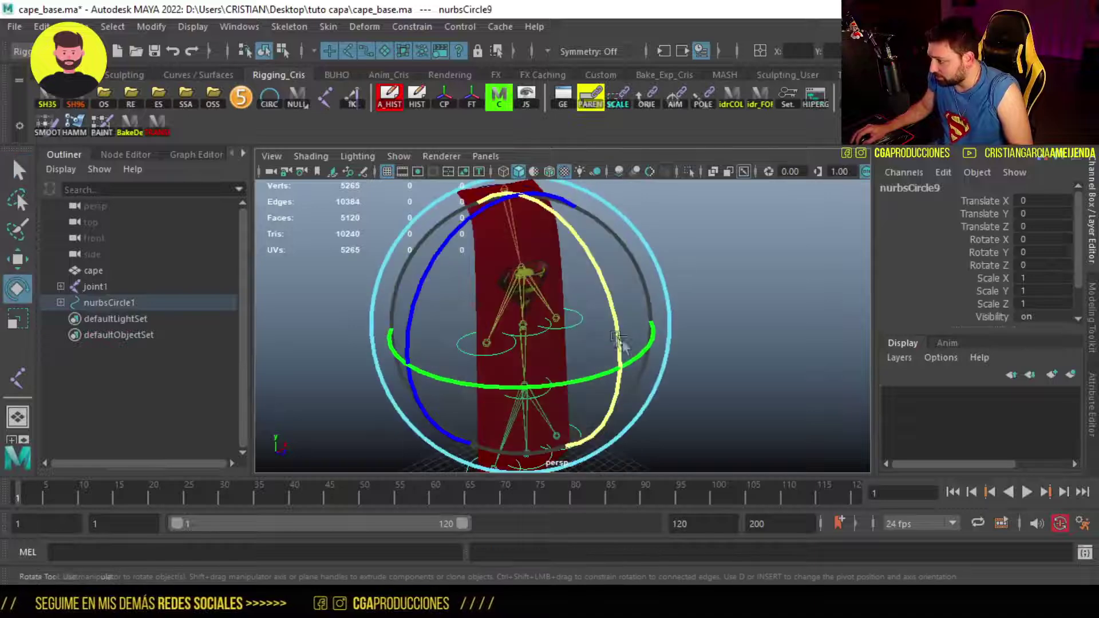
drag(603, 303, 527, 411)
key(ctrl+z)
Test-rotate a lower central circle and test-move a circle near the cape's bottom, undoing both changes
key(q)
click(548, 341)
key(e)
key(ctrl+z)
click(553, 422)
key(w)
key(ctrl+z)
key(ctrl+z)
Test-rotate the fourth central joint's circle, undo the rotation, and keep that circle selected
key(q)
click(542, 338)
key(e)
drag(576, 325, 585, 282)
key(ctrl+z)
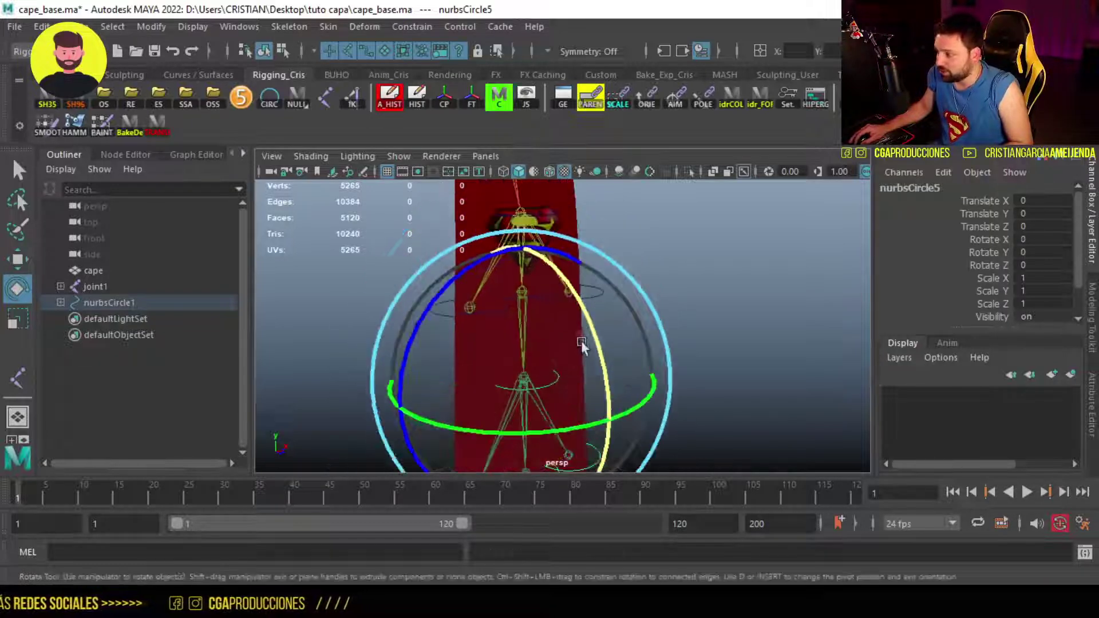
key(q)
click(509, 332)
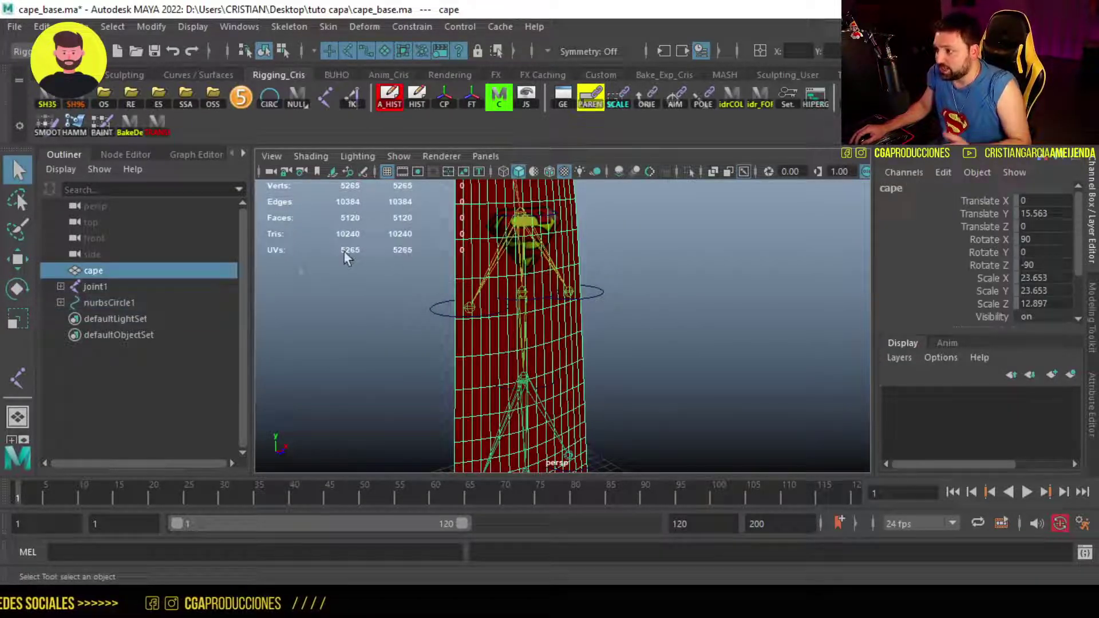
key(ctrl+z)
key(ctrl+z)
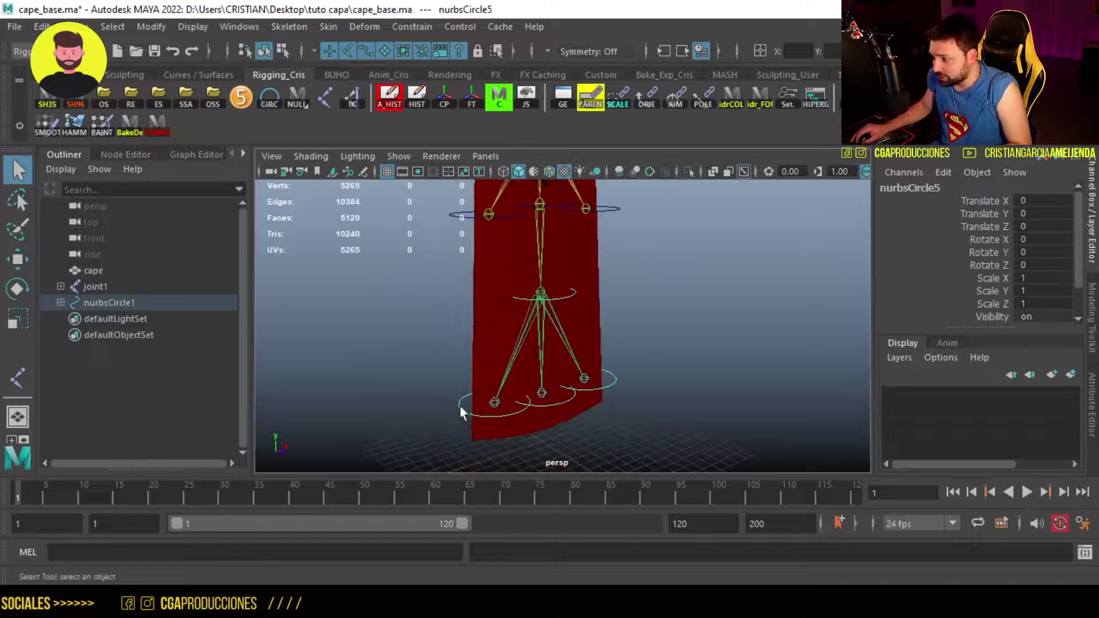
Rotate the fourth central joint's circle about -59.3 degrees in X to bend the lower cape
key(e)
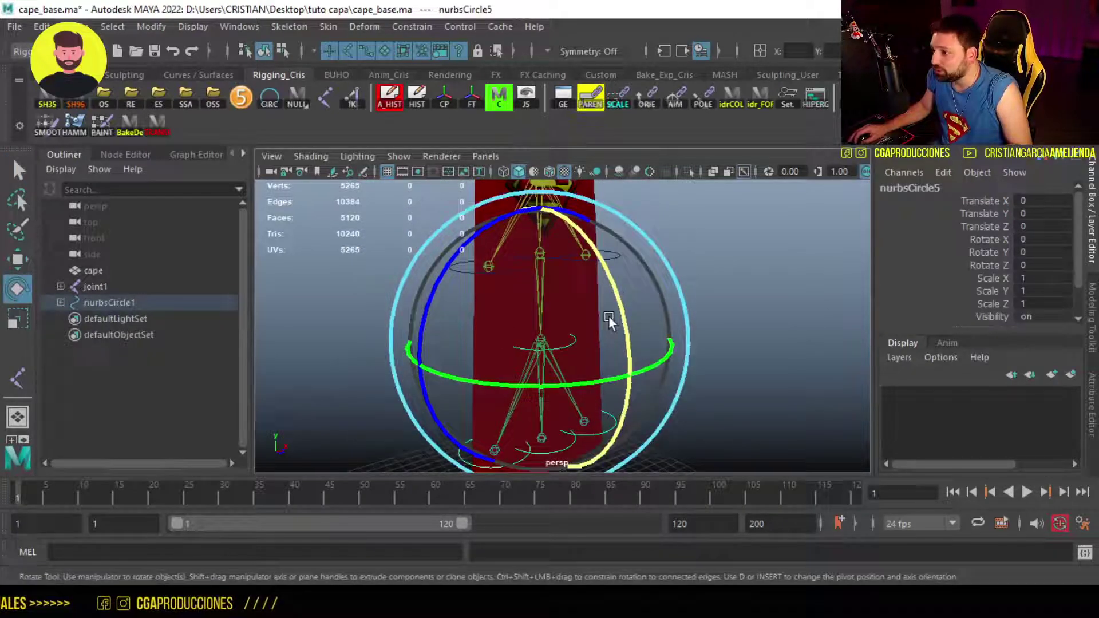
drag(613, 318, 576, 178)
alt+drag(612, 344, 694, 349)
key(q)
key(ctrl+z)
key(ctrl+z)
key(ctrl+z)
key(ctrl+z)
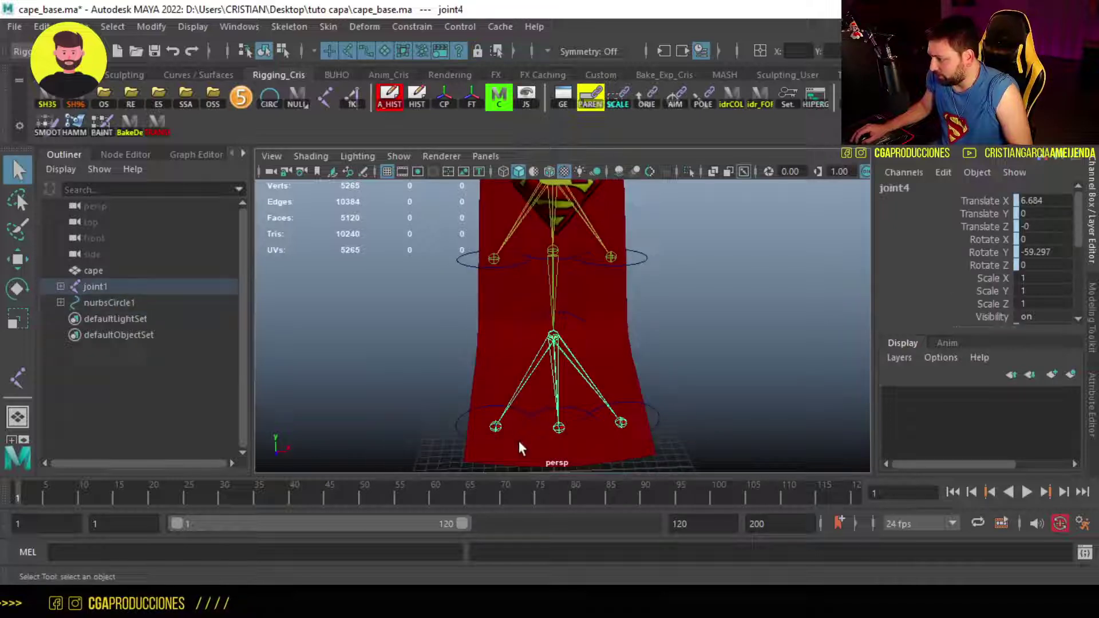
Spread the bottom circles to flare the cape's hem, placing nurbsCircle8 at about X 2.249, Y 1.659, Z 3.774
click(458, 429)
key(w)
click(595, 421)
alt+drag(596, 422, 638, 389)
click(655, 443)
key(q)
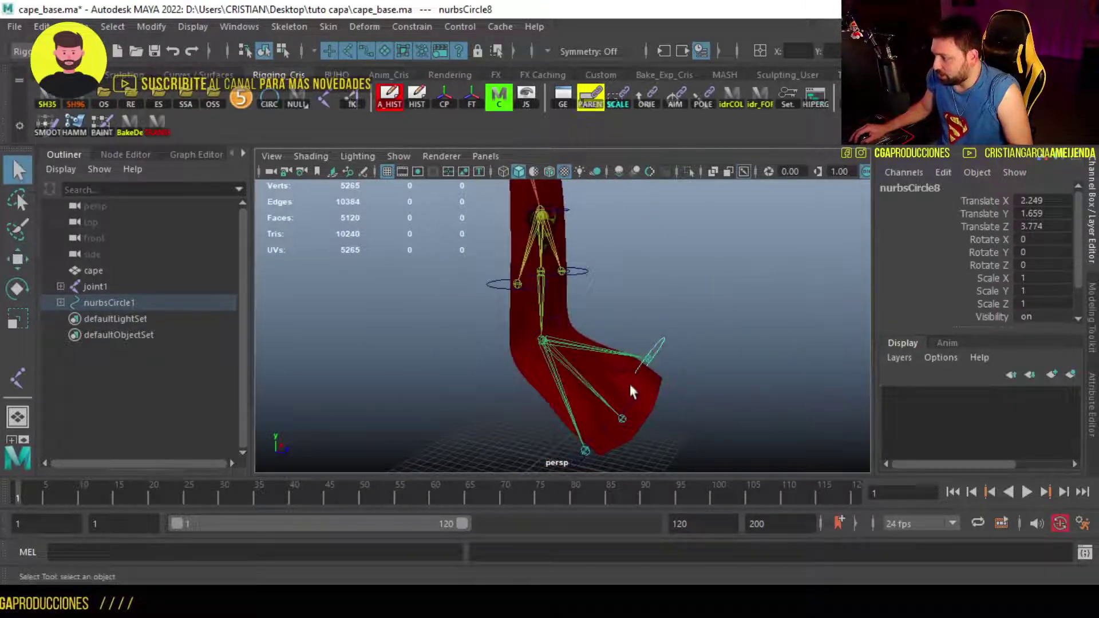
Select the cape and hide the joints in the viewport to inspect the deformed mesh
click(629, 380)
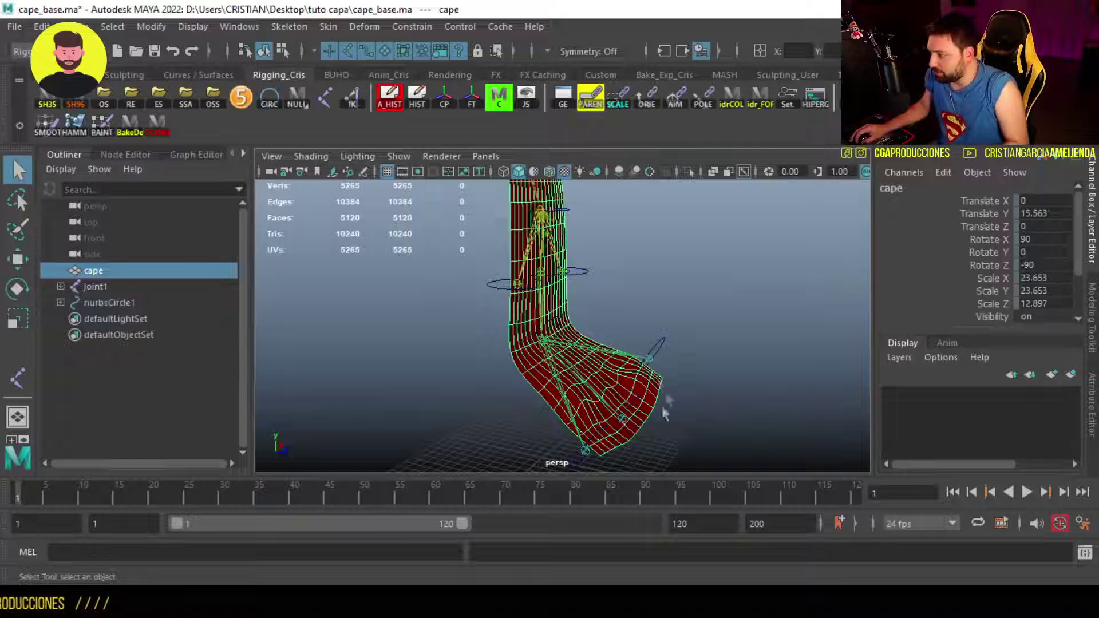
click(398, 155)
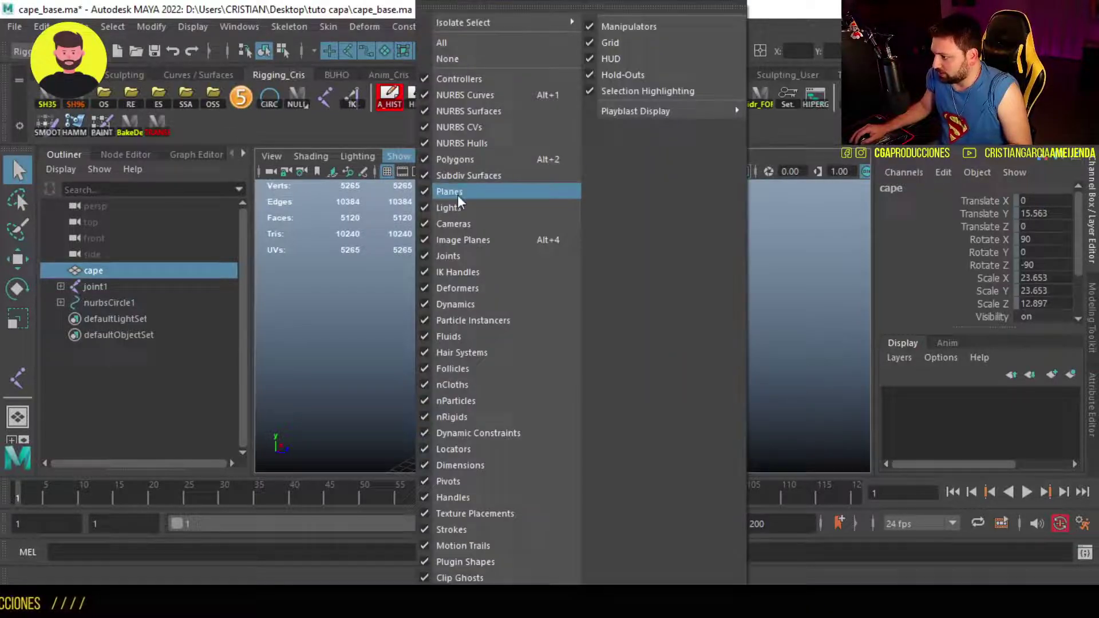
click(456, 255)
alt+drag(561, 320, 629, 315)
alt+drag(557, 342, 484, 356)
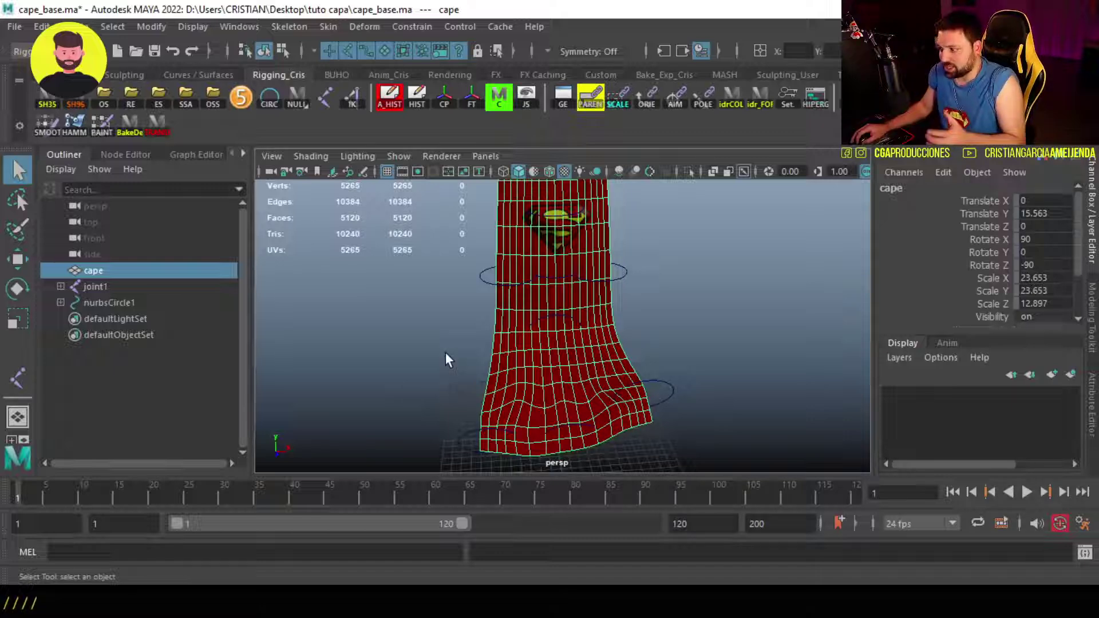
Apply Hammer Skin Weights to the uneven vertices on the lower left and lower right of the cape
right_drag(411, 231, 535, 441)
drag(519, 437, 559, 458)
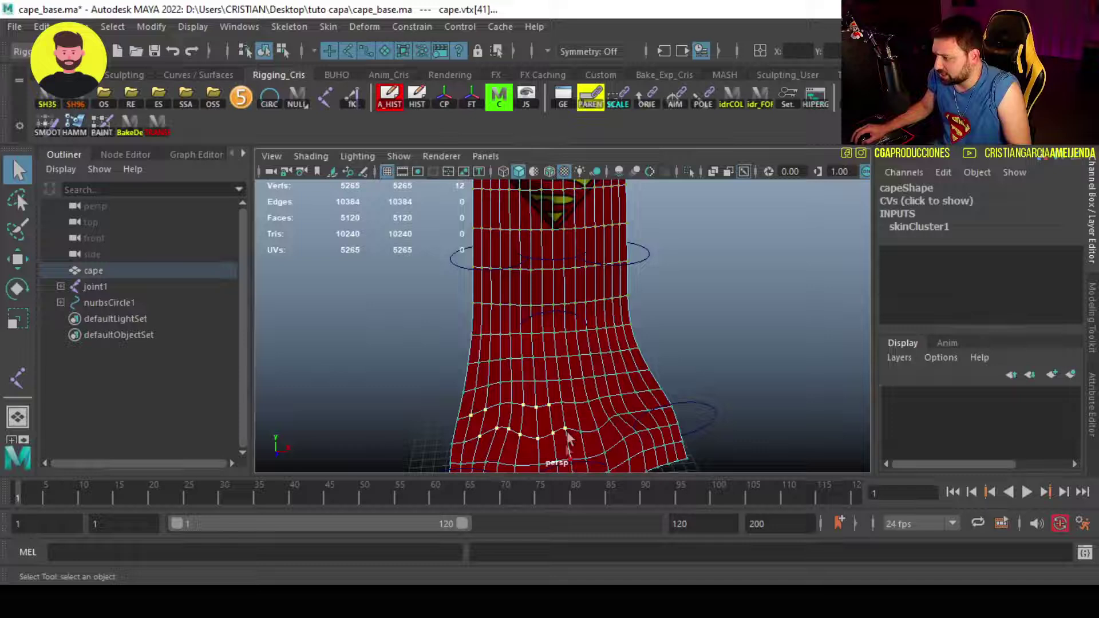
click(83, 128)
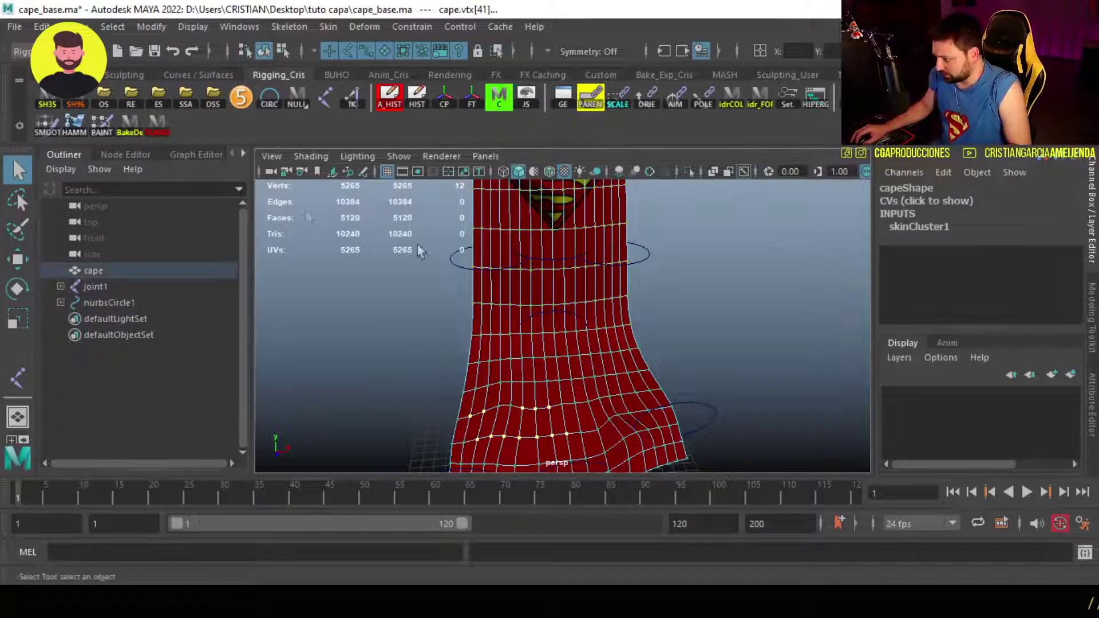
drag(574, 385, 703, 452)
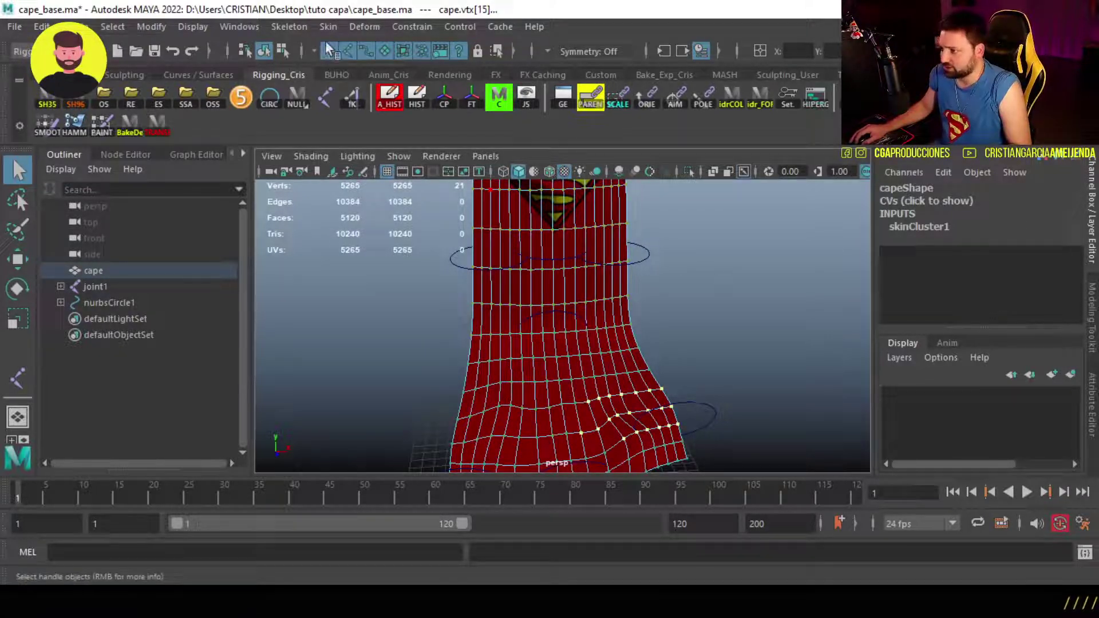
click(328, 27)
click(392, 208)
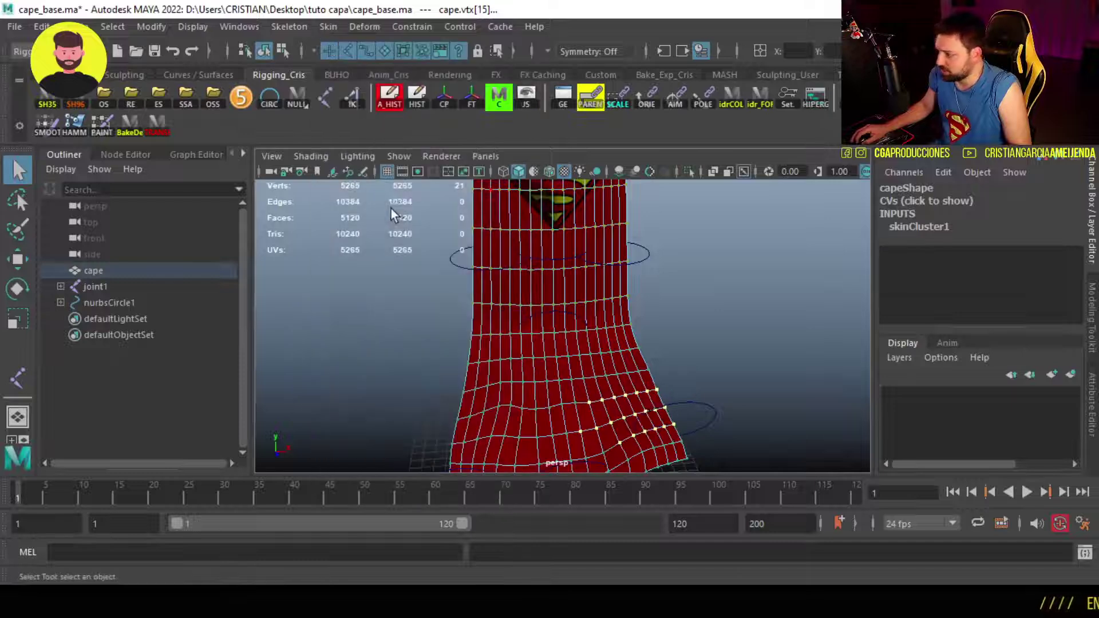
Apply Hammer Skin Weights to the lower central vertices of the cape and return to object selection
alt+middle_drag(602, 385, 600, 322)
drag(514, 324, 601, 439)
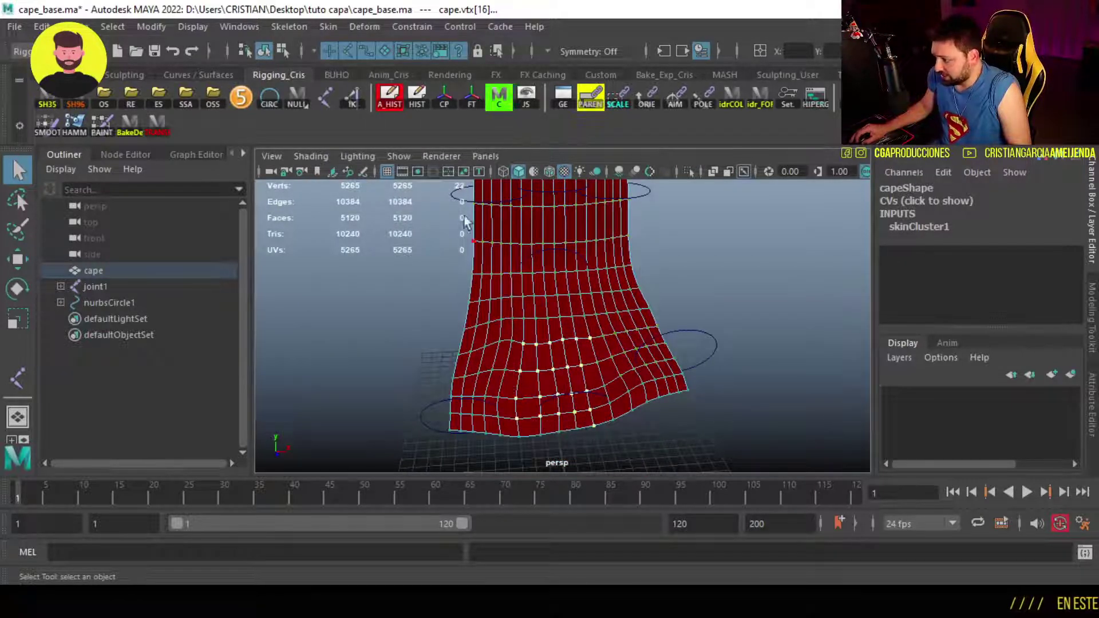
click(332, 26)
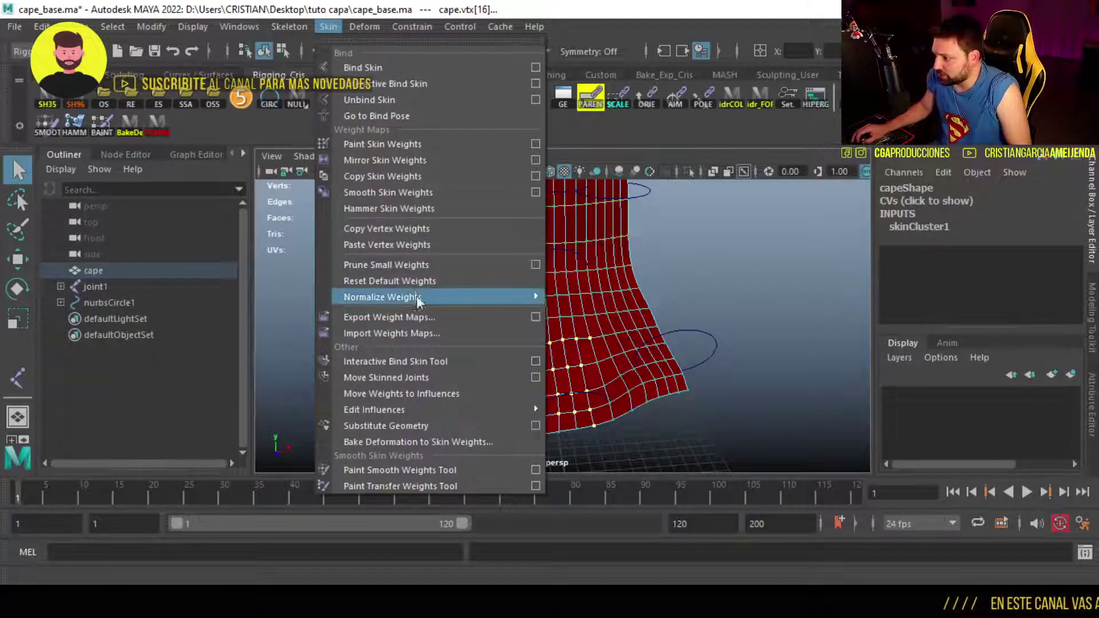
click(79, 131)
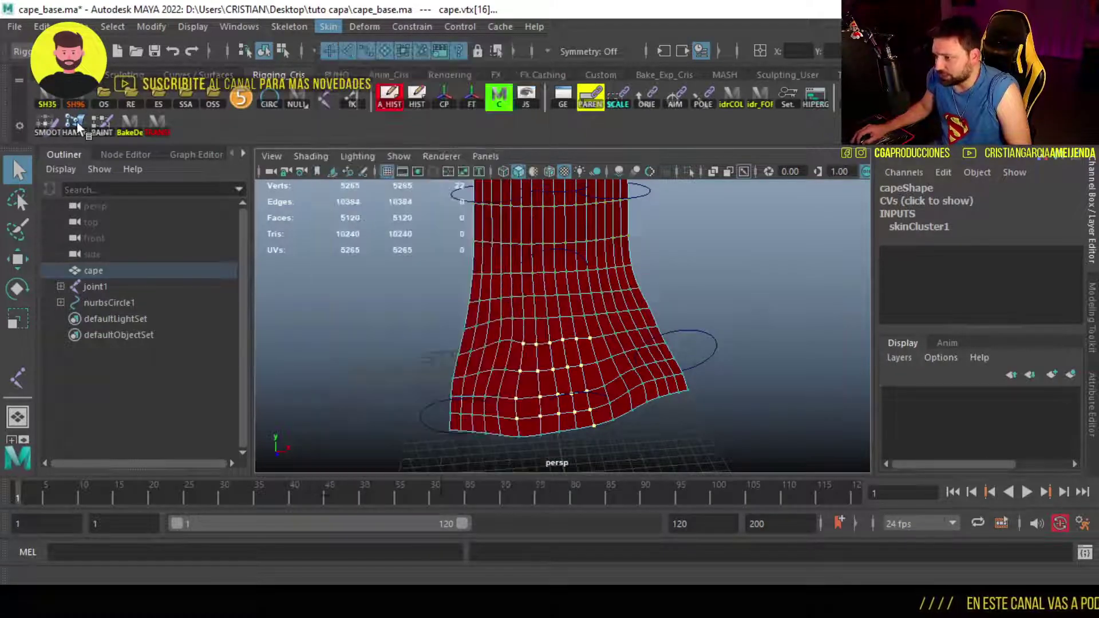
drag(477, 339, 578, 398)
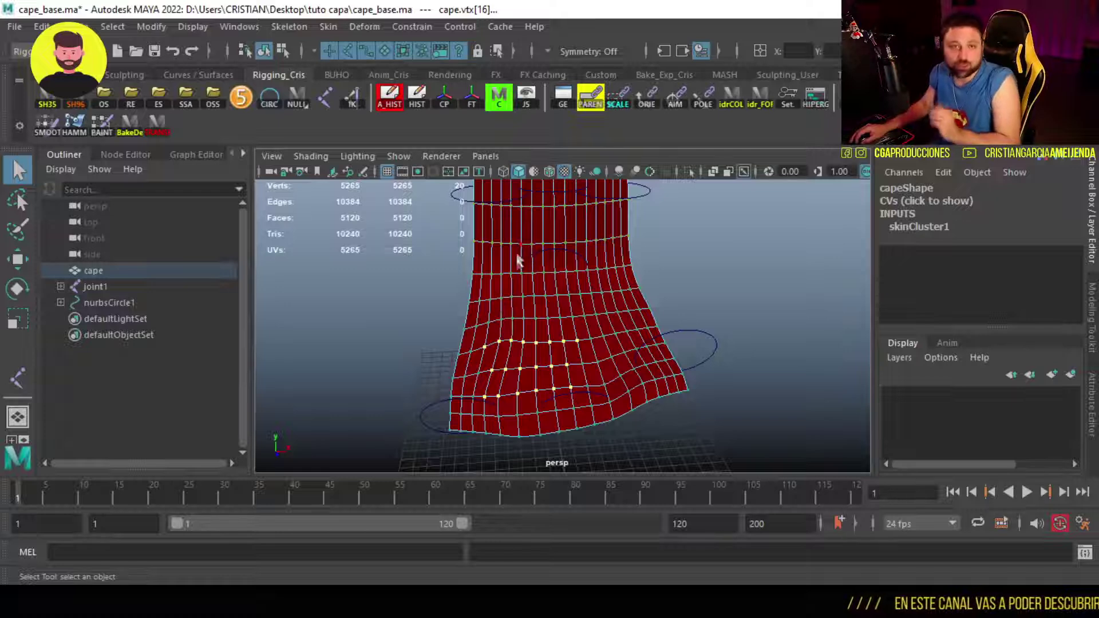
right_drag(518, 217, 566, 200)
Select the bottom circles together with their parent nurbsCircle5 and set their rotation to 0
click(692, 307)
drag(592, 435, 630, 427)
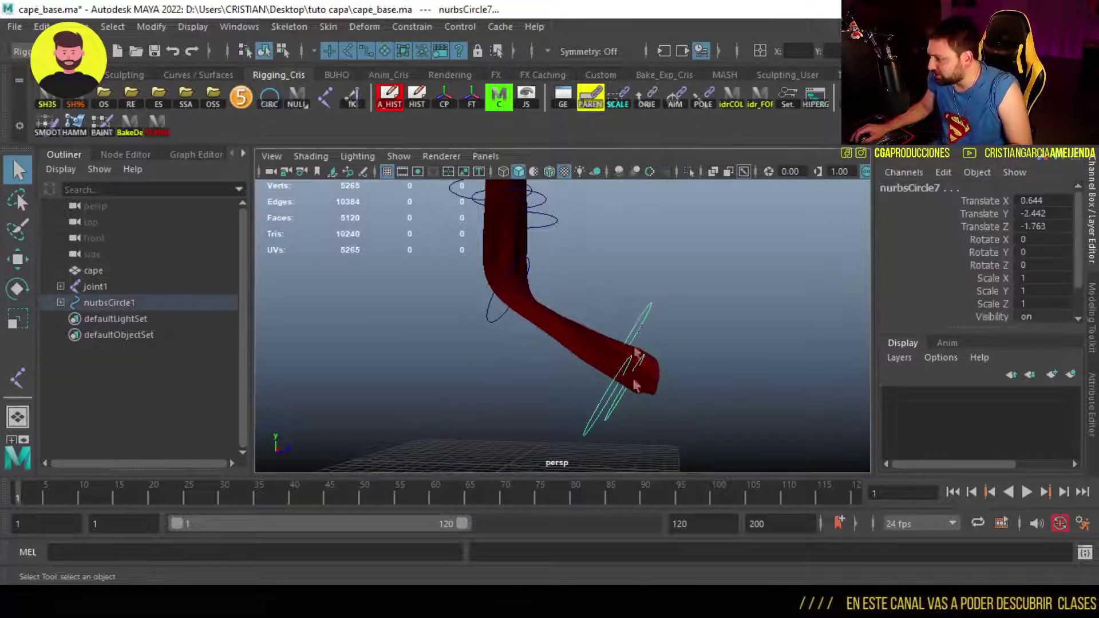
alt+drag(659, 332, 601, 312)
key(Up)
key(Up)
key(Up)
double_click(1040, 240)
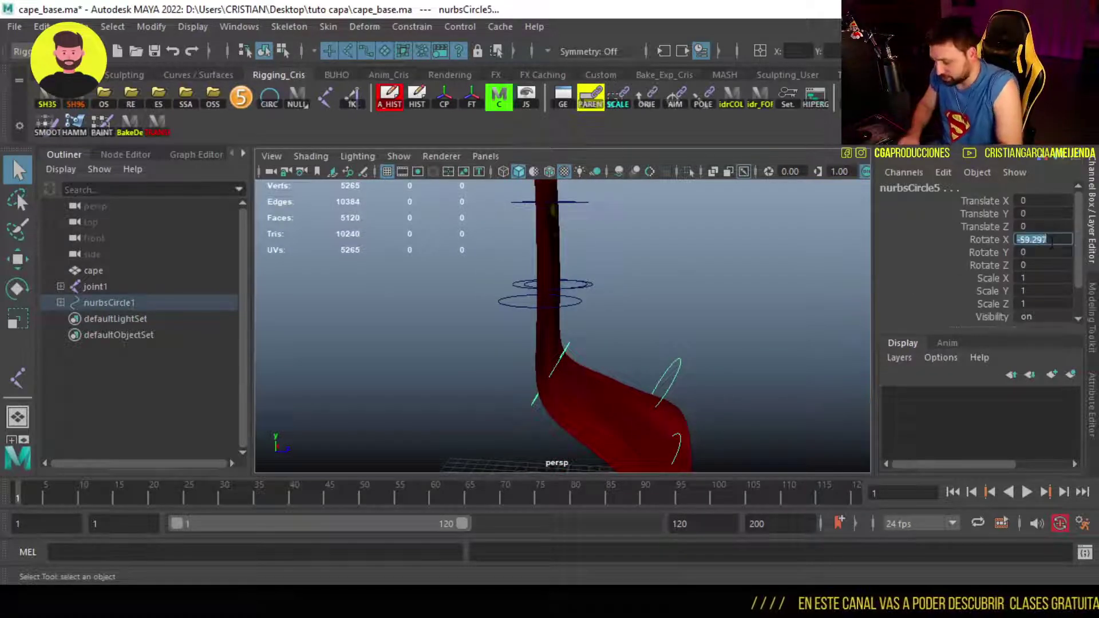
text(0)
key(Return)
alt+drag(491, 351, 570, 396)
drag(1023, 240, 1030, 265)
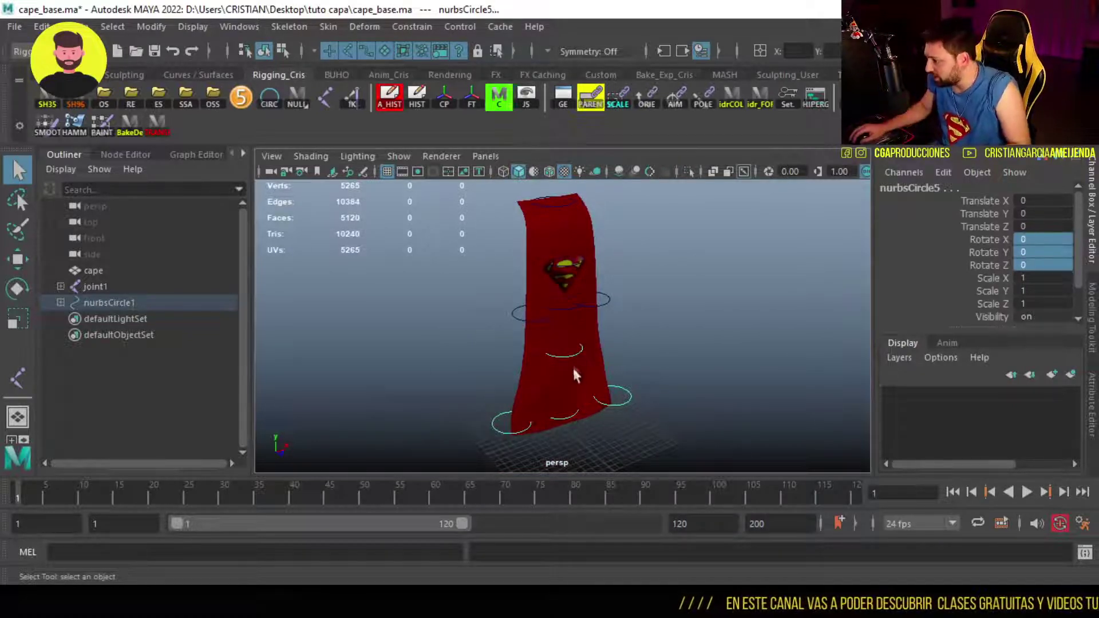
Set Translate X, Y and Z of the selected circles to 0
drag(1023, 200, 1028, 227)
text(0)
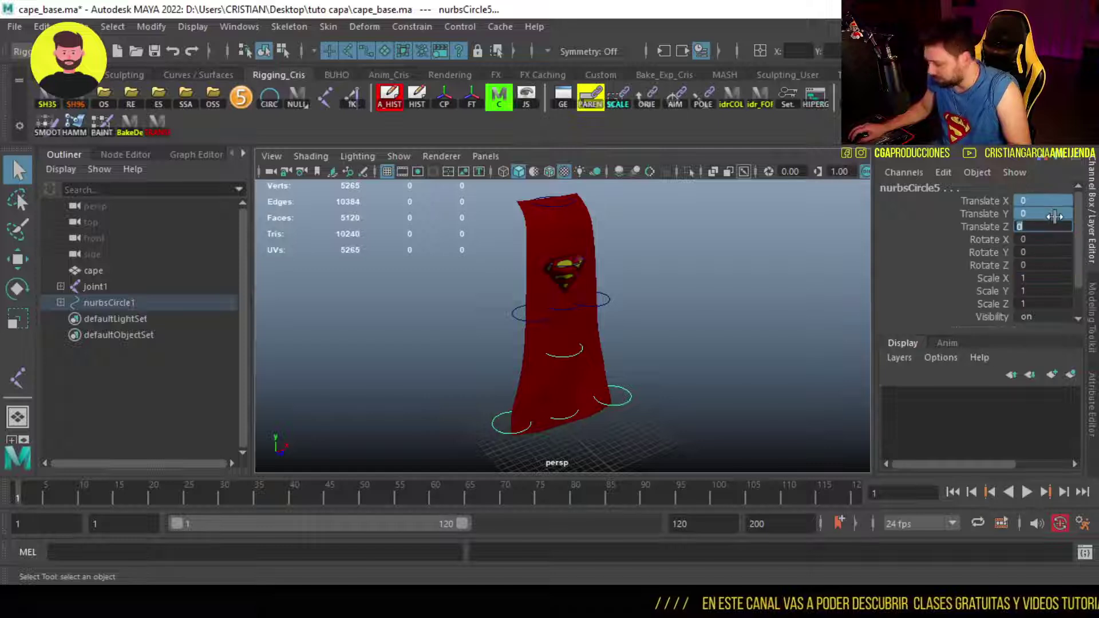
key(Return)
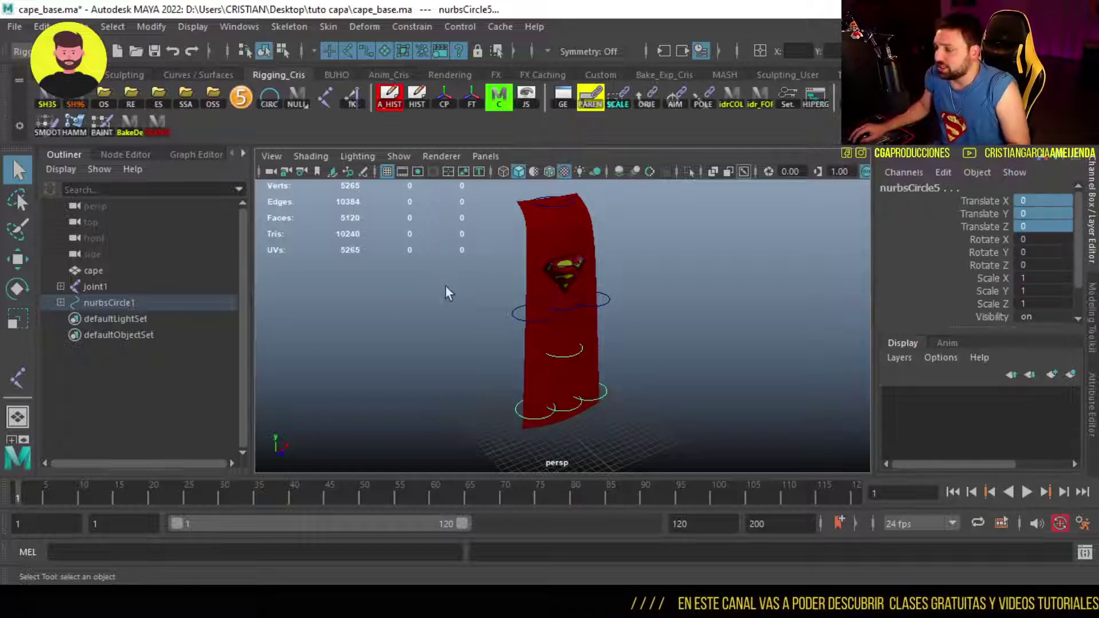
Test-rotate and test-move an upper side circle, undoing both changes
click(520, 315)
key(e)
drag(524, 273, 527, 314)
key(ctrl+z)
key(w)
key(ctrl+z)
Test-rotate nurbsCircle9, undo the rotation, and return to the Select tool
key(e)
click(595, 299)
drag(602, 267, 593, 203)
key(ctrl+z)
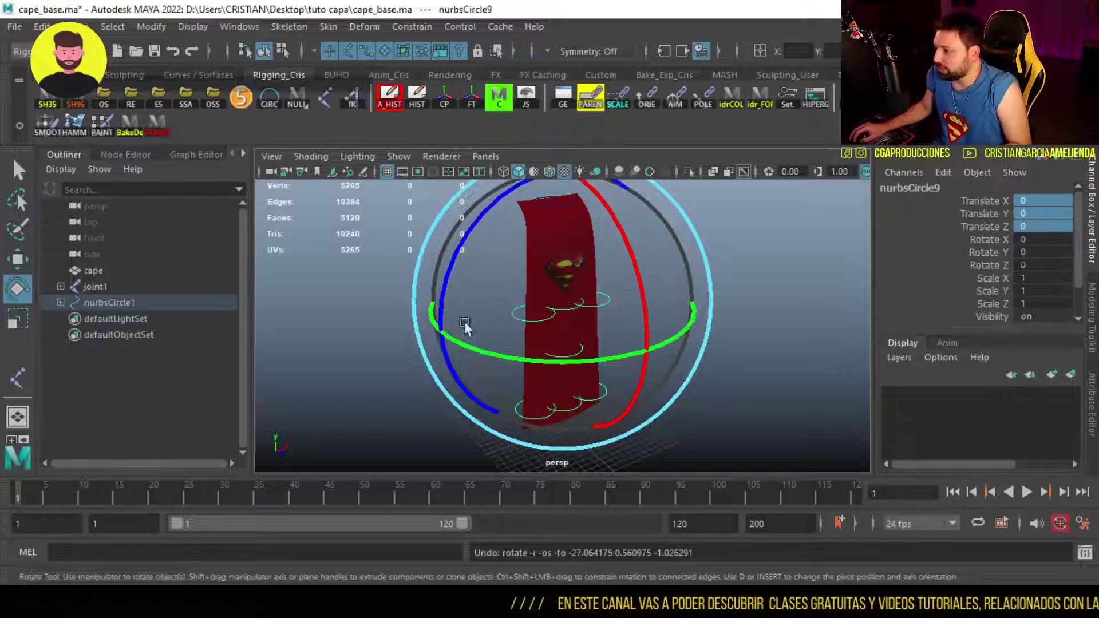
key(q)
scroll(486, 332, up, 3)
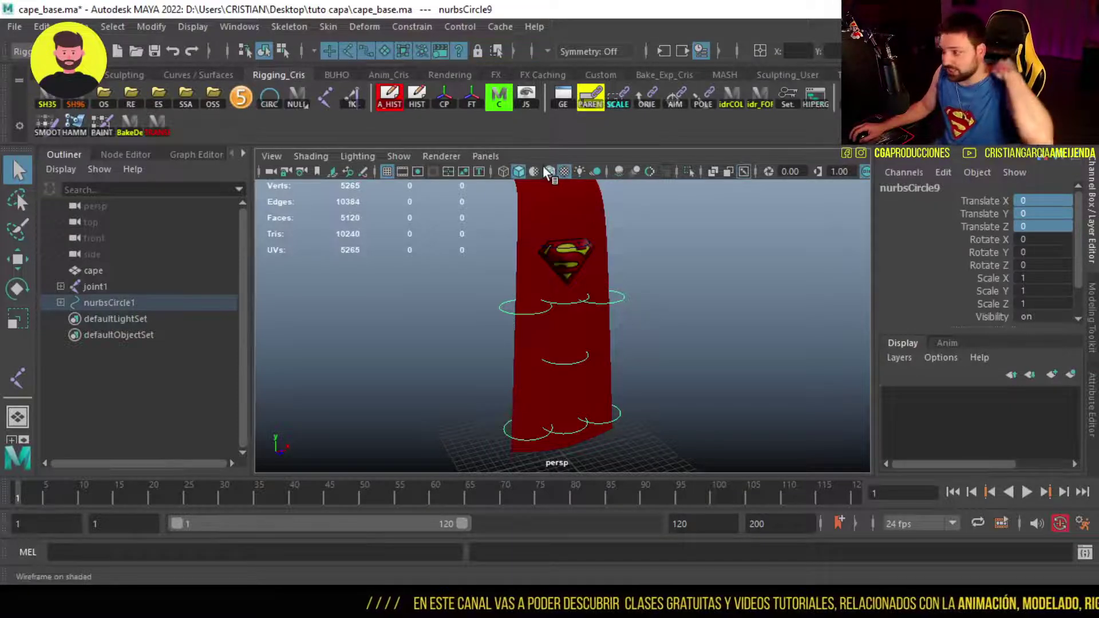
Group nurbsCircle1 and joint1 into separate groups and turn on joint display in the viewport
click(104, 304)
key(f)
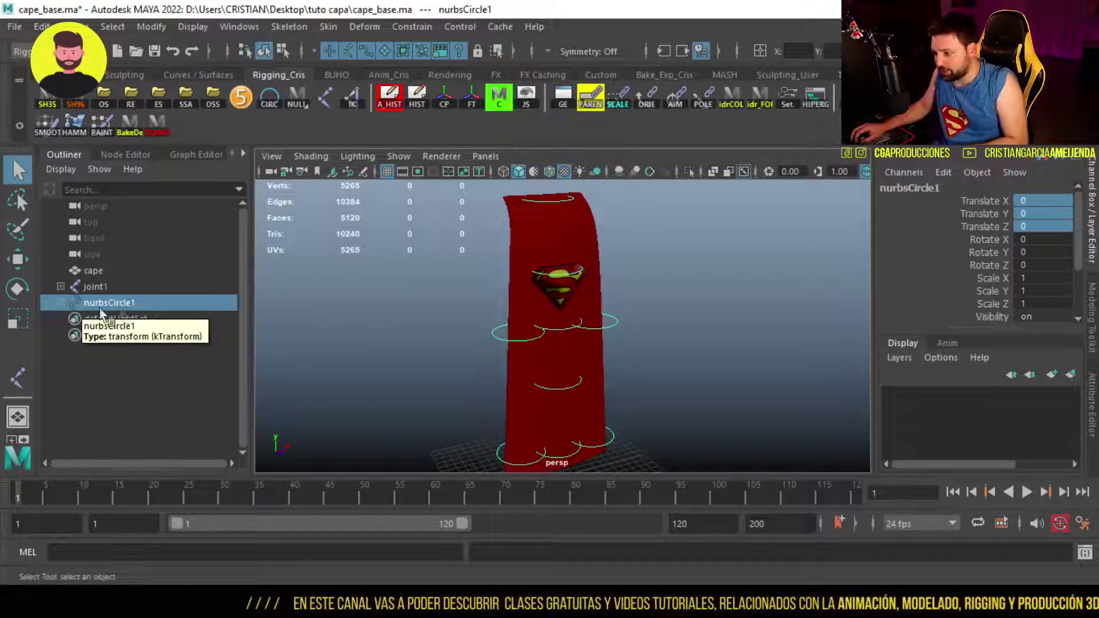
key(ctrl+g)
click(111, 286)
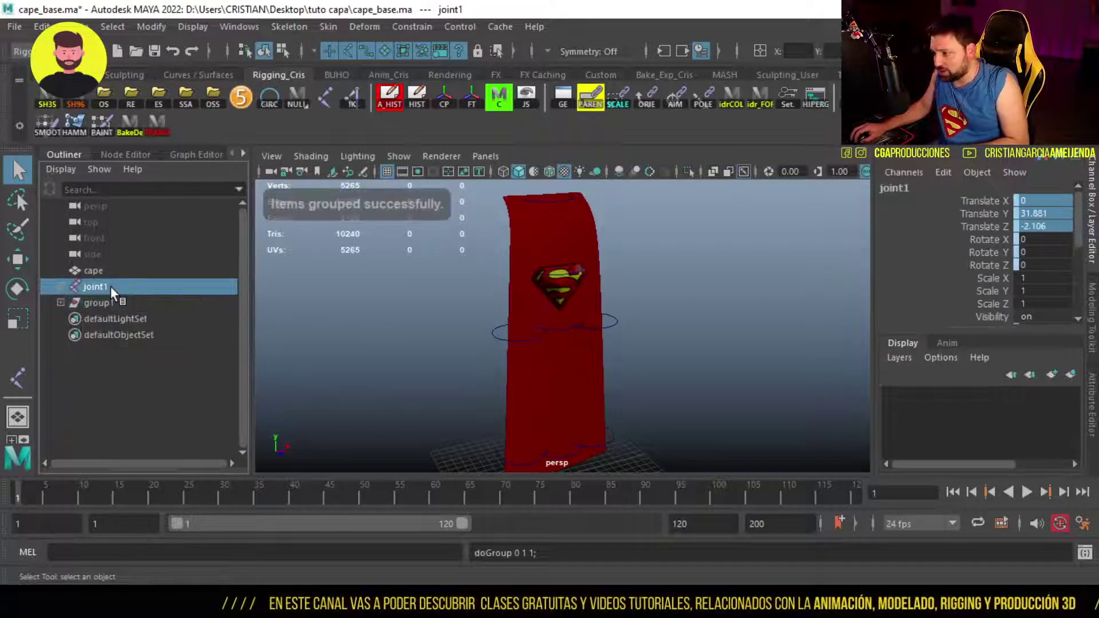
key(ctrl+g)
click(399, 156)
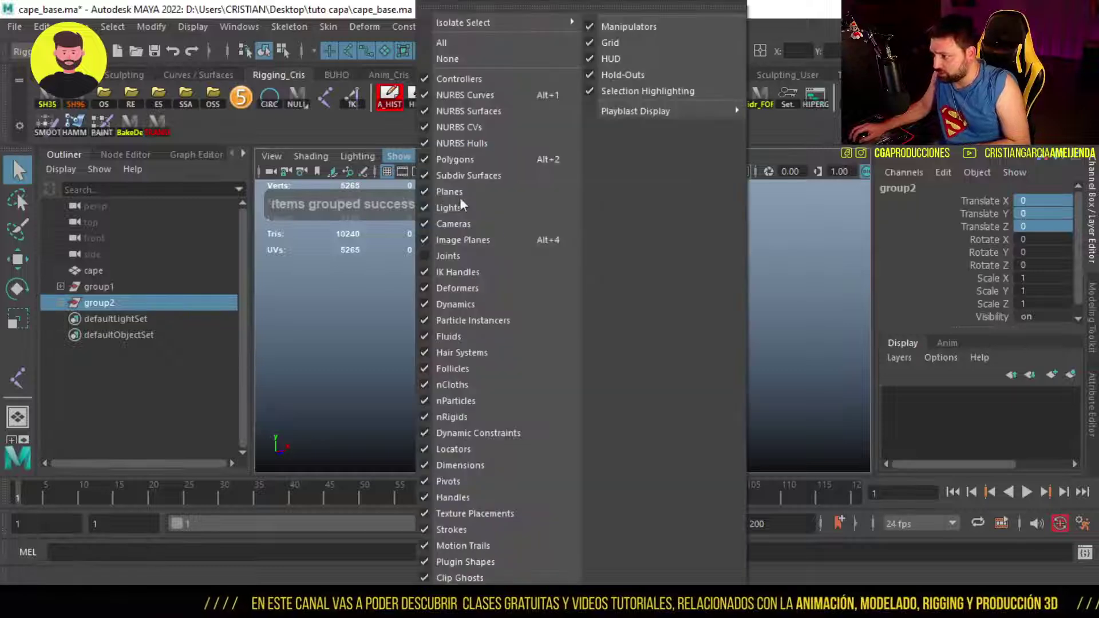
click(488, 255)
Group the cape mesh and rename its group cape_geo
click(103, 269)
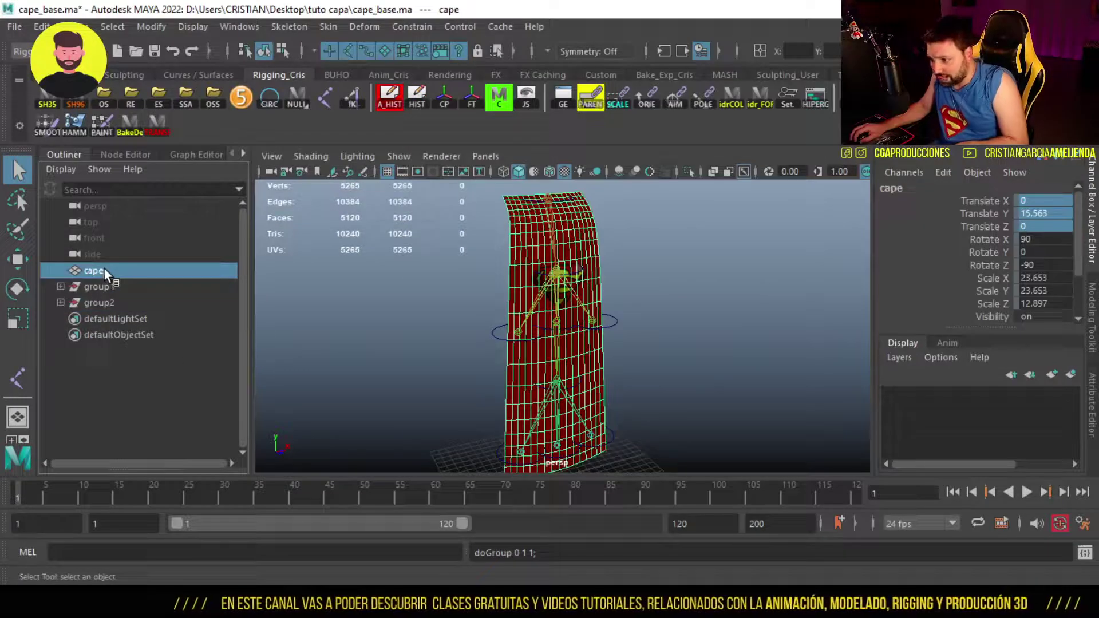
key(ctrl+g)
double_click(111, 302)
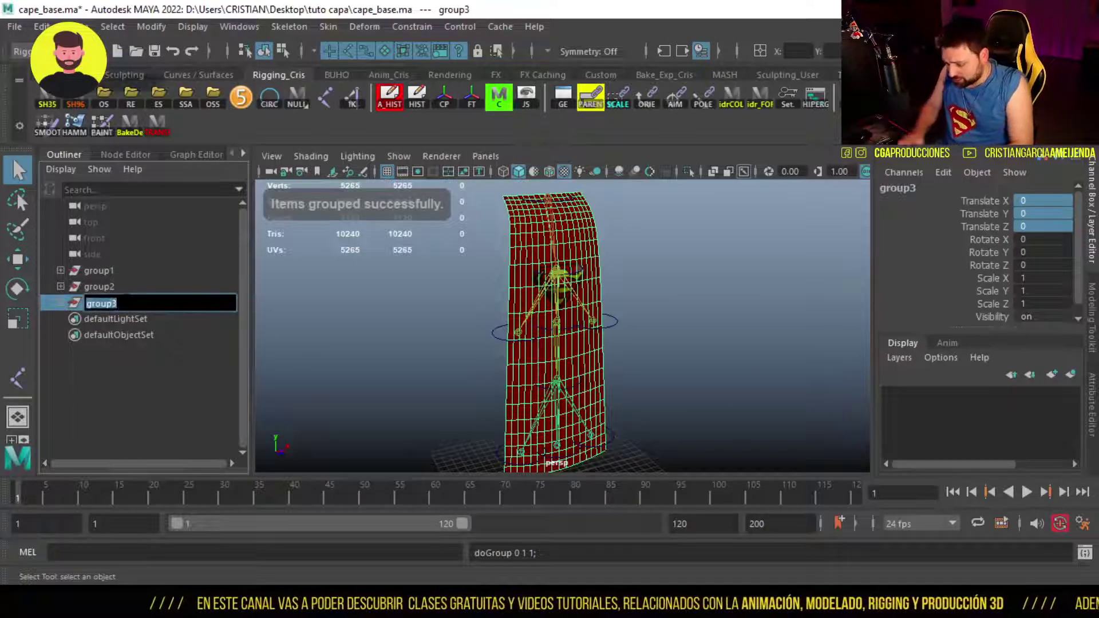
text(cape_geo)
key(Return)
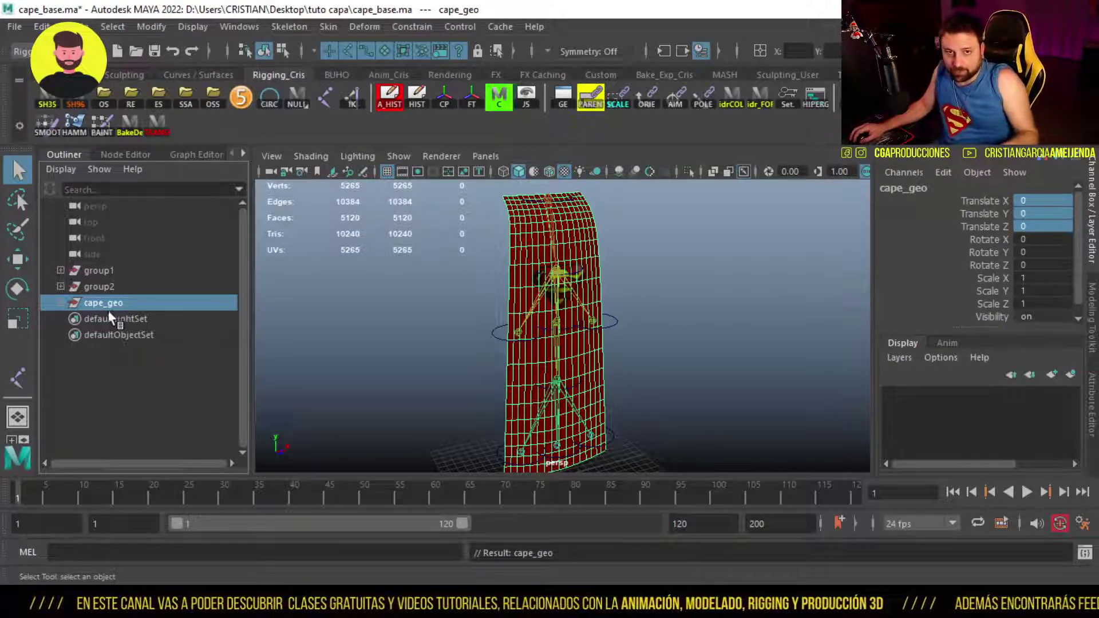
Rename the group containing joint1 as cape_jnts
click(98, 286)
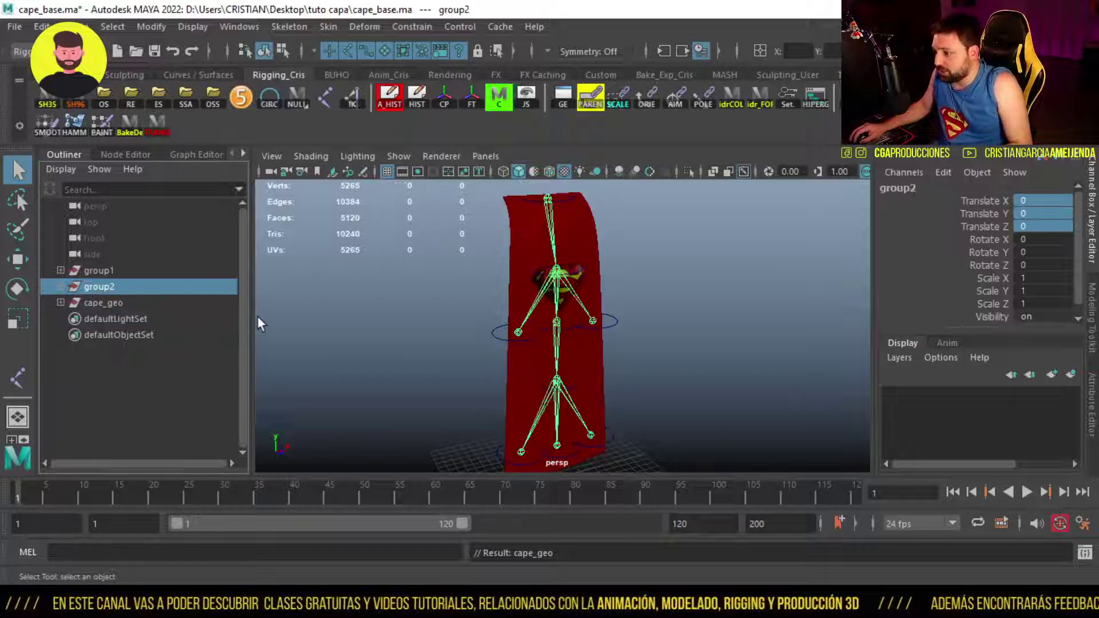
drag(252, 314, 296, 314)
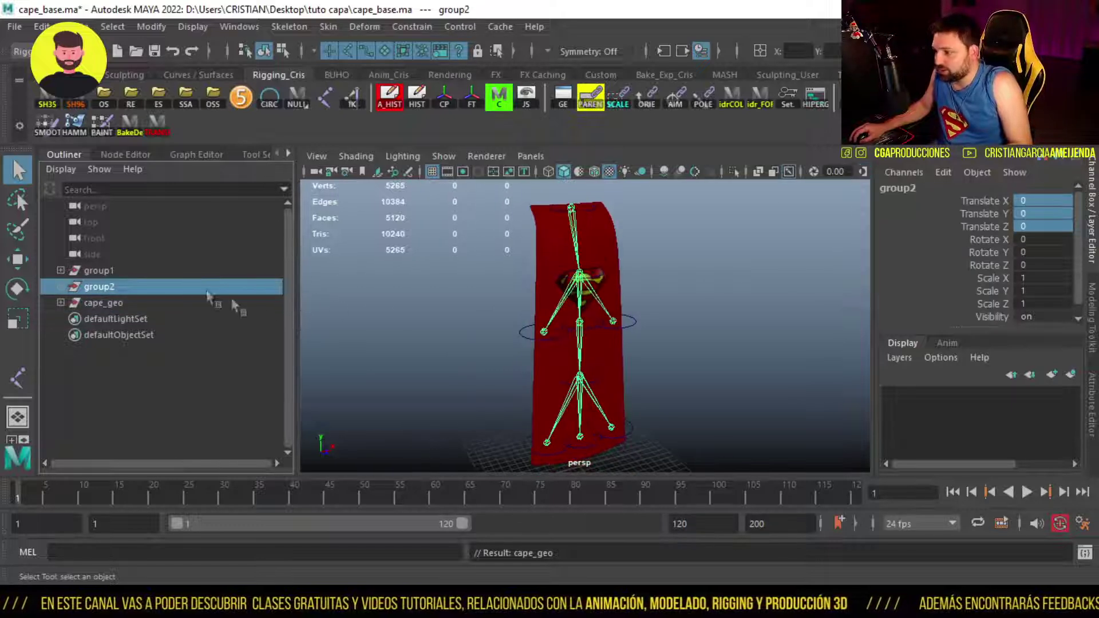
click(61, 286)
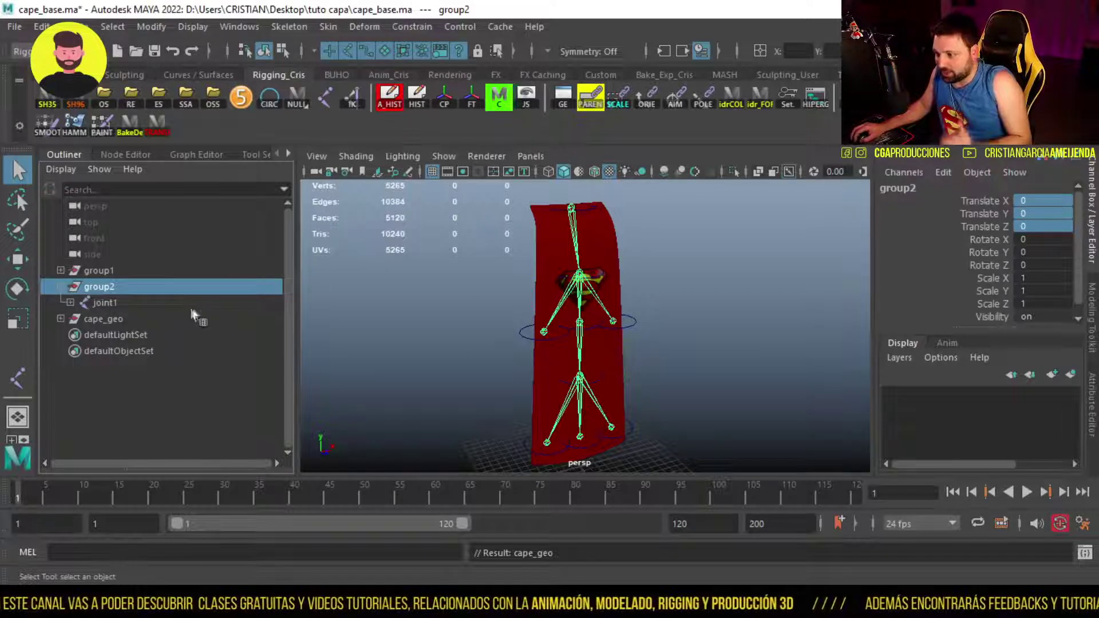
click(114, 301)
drag(174, 290, 108, 287)
double_click(109, 286)
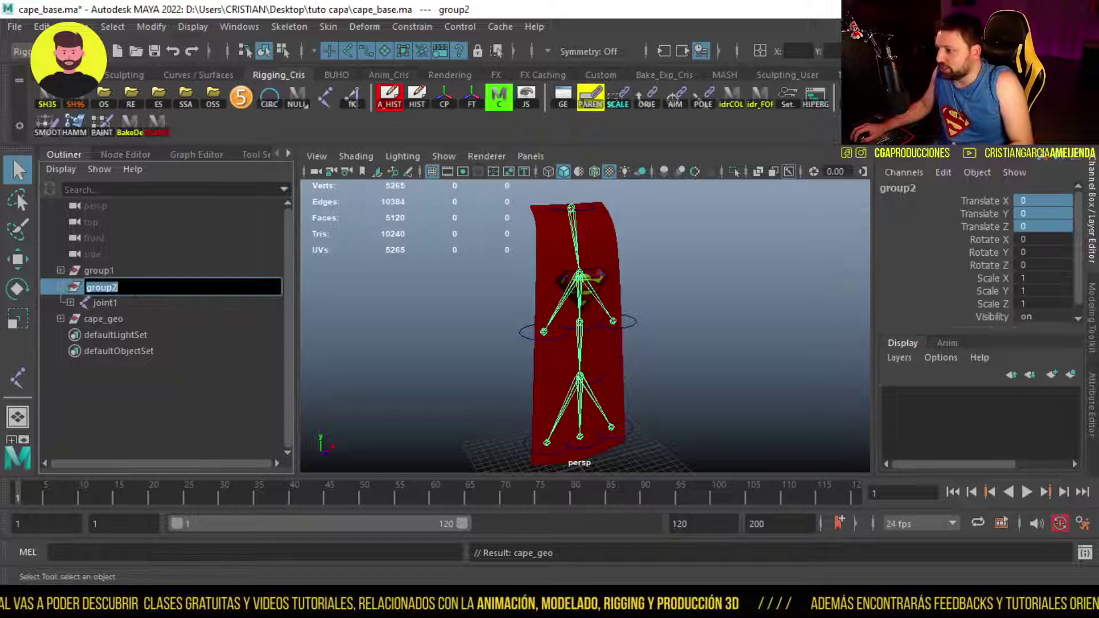
text(cape_j)
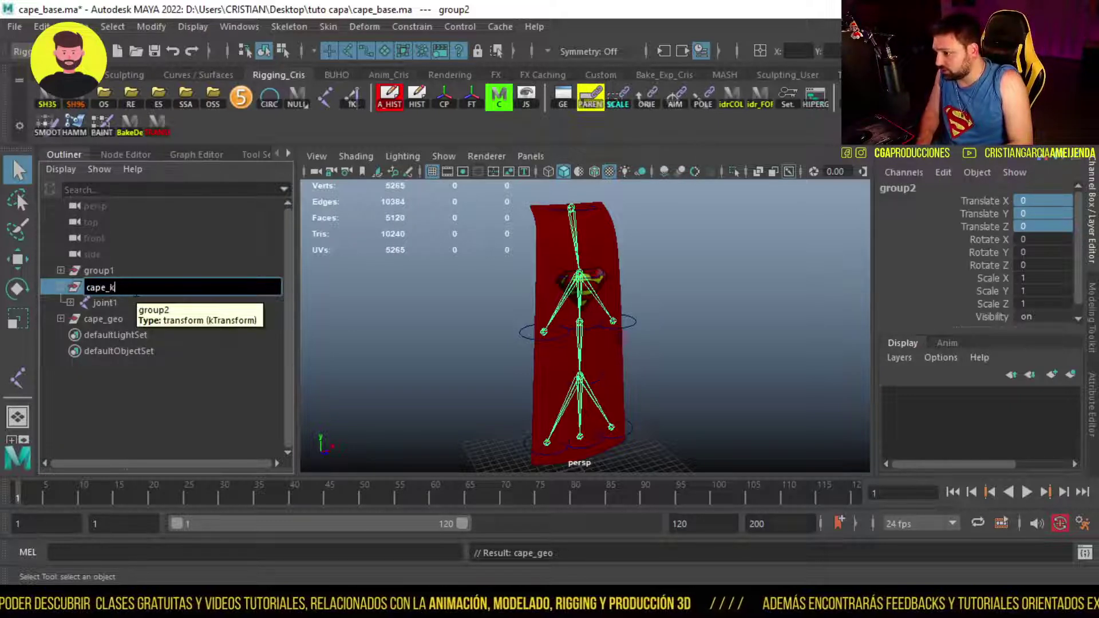
text(nts)
key(Return)
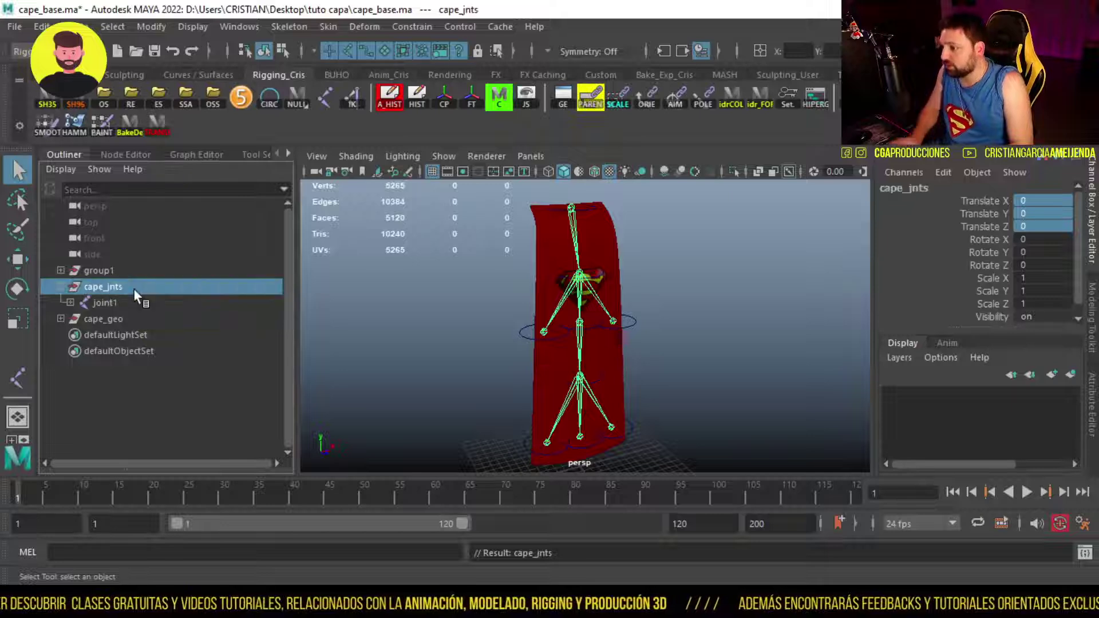
Rename the group containing the circle controls as cape_ctrls
click(109, 271)
double_click(108, 266)
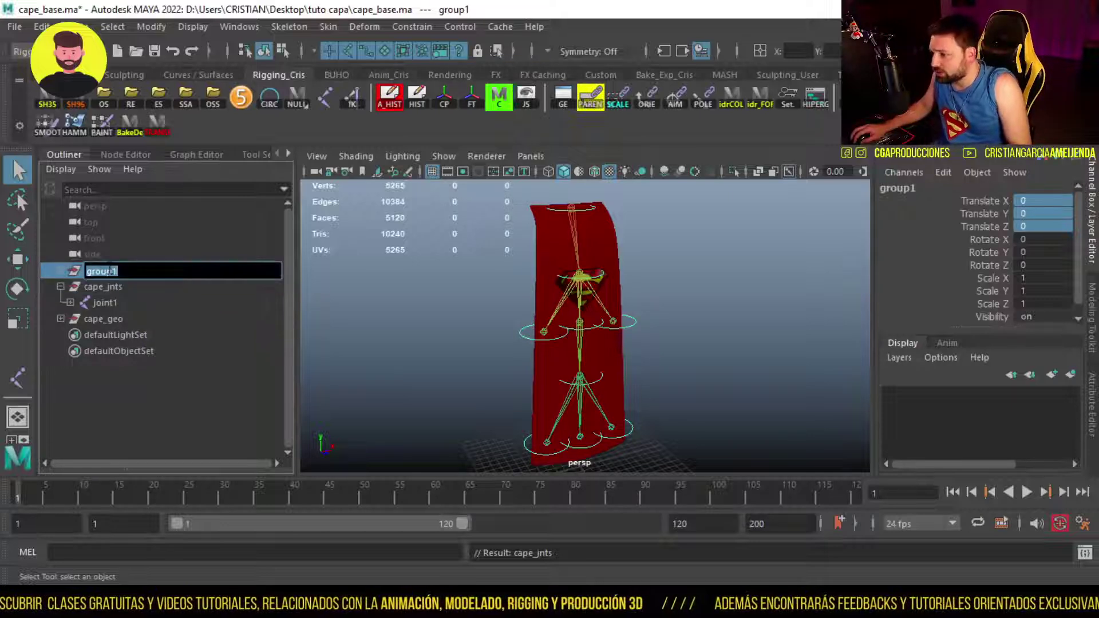
text(cape_ctrls)
key(Return)
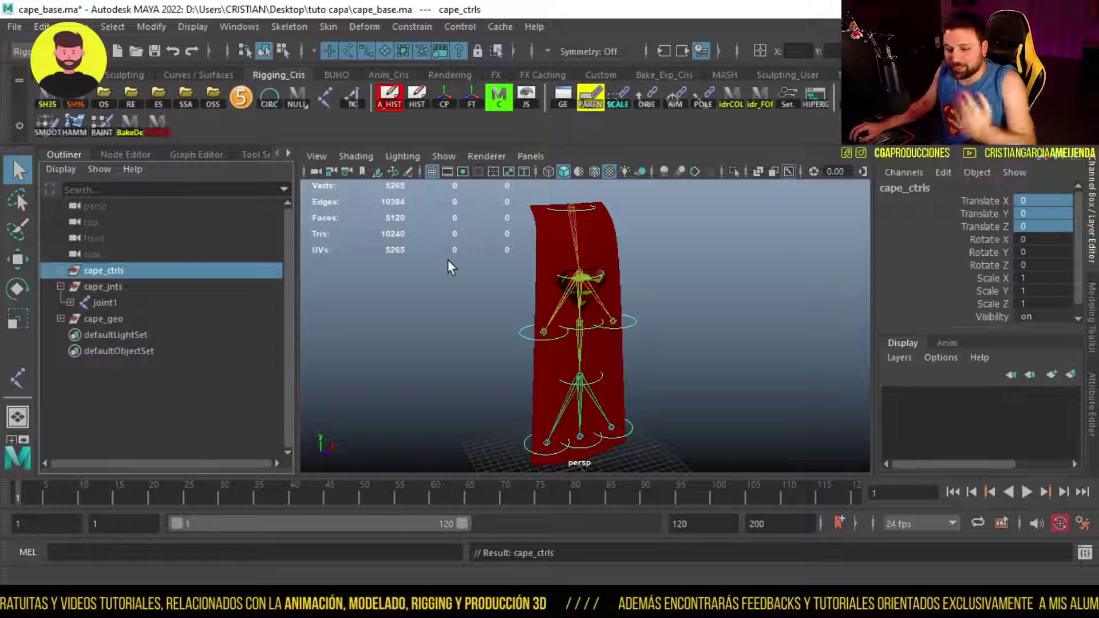
alt+drag(565, 245, 552, 259)
click(552, 260)
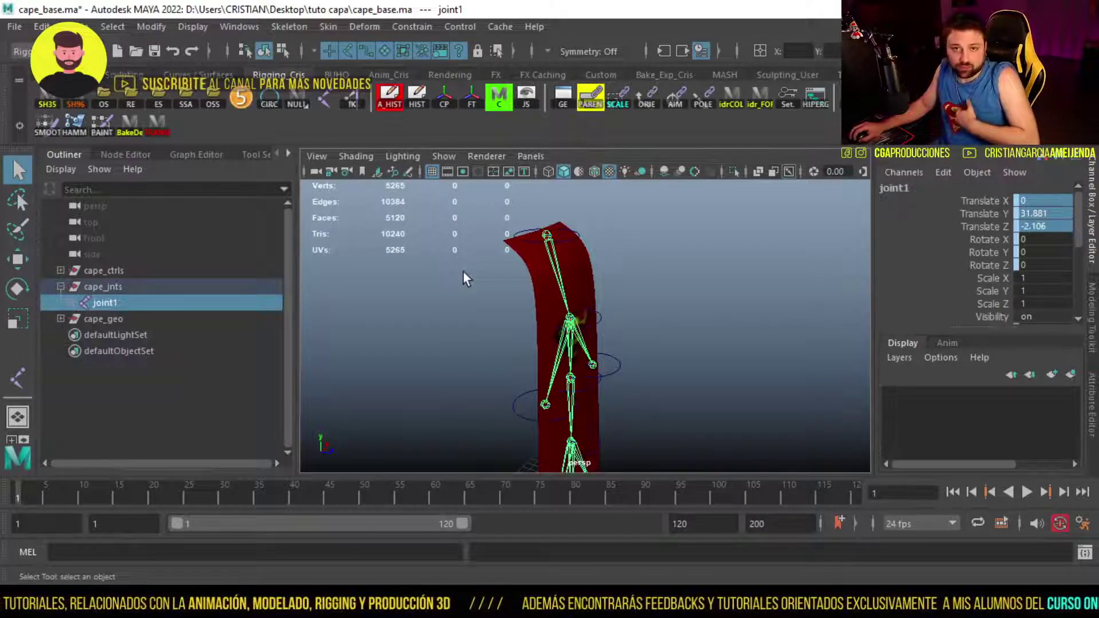
alt+drag(573, 266, 455, 349)
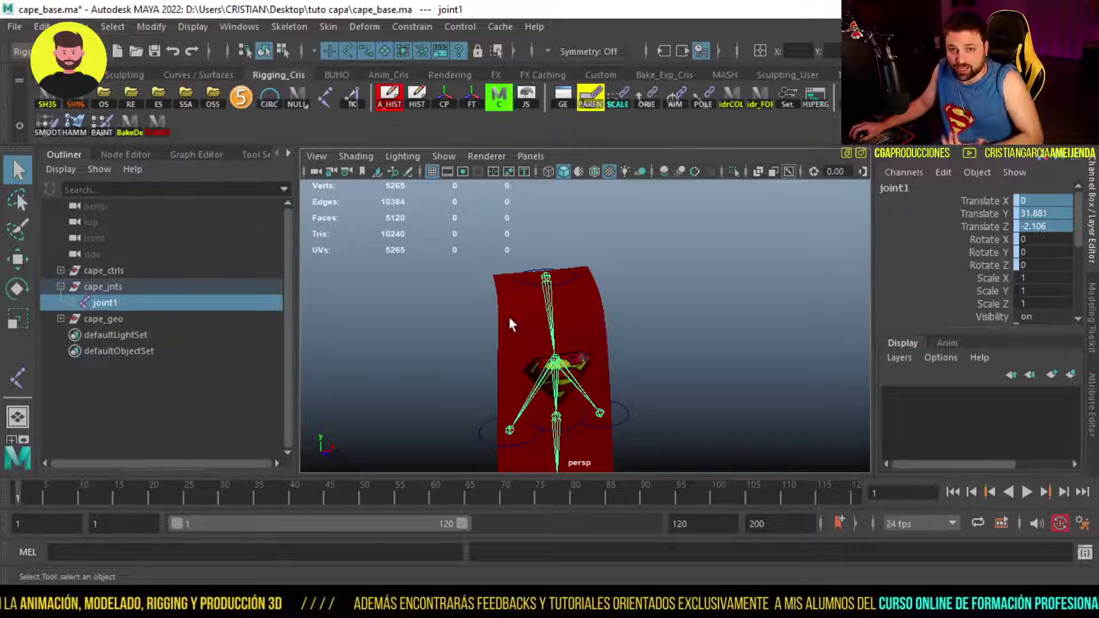
mouse_move(522, 318)
alt+mouse_down()
mouse_move(520, 350)
mouse_move(513, 314)
alt+mouse_up()
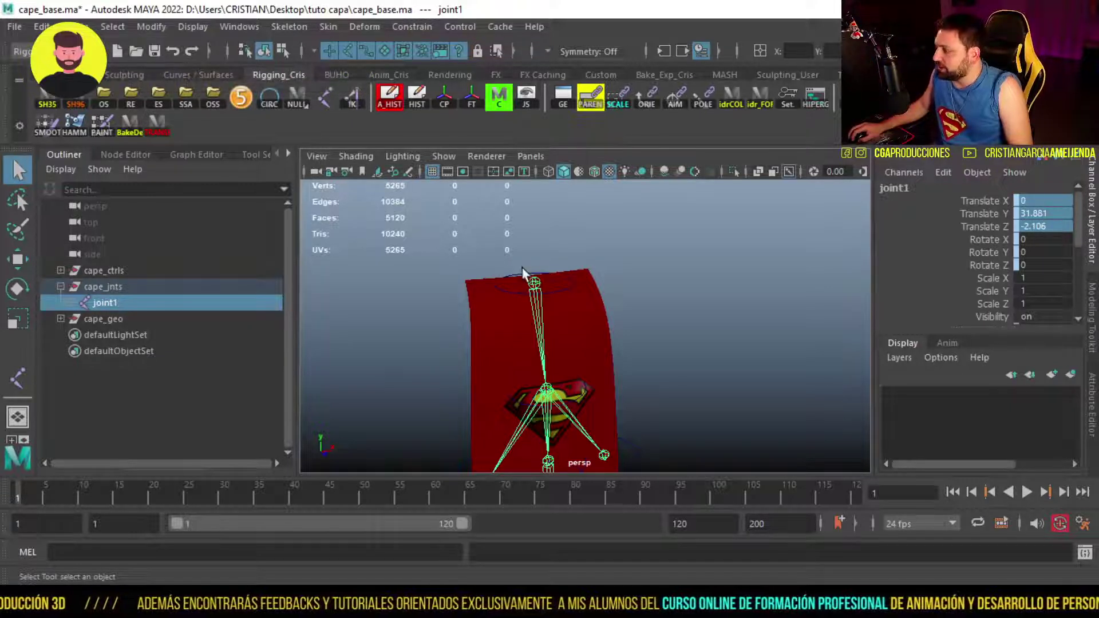
Expand the joint1 hierarchy, select all parent constraints of joint1 through joint9, and move them out to the top level of the scene
shift+click(70, 302)
click(229, 384)
ctrl+click(226, 412)
scroll(220, 389, down, 3)
ctrl+click(197, 318)
ctrl+click(194, 335)
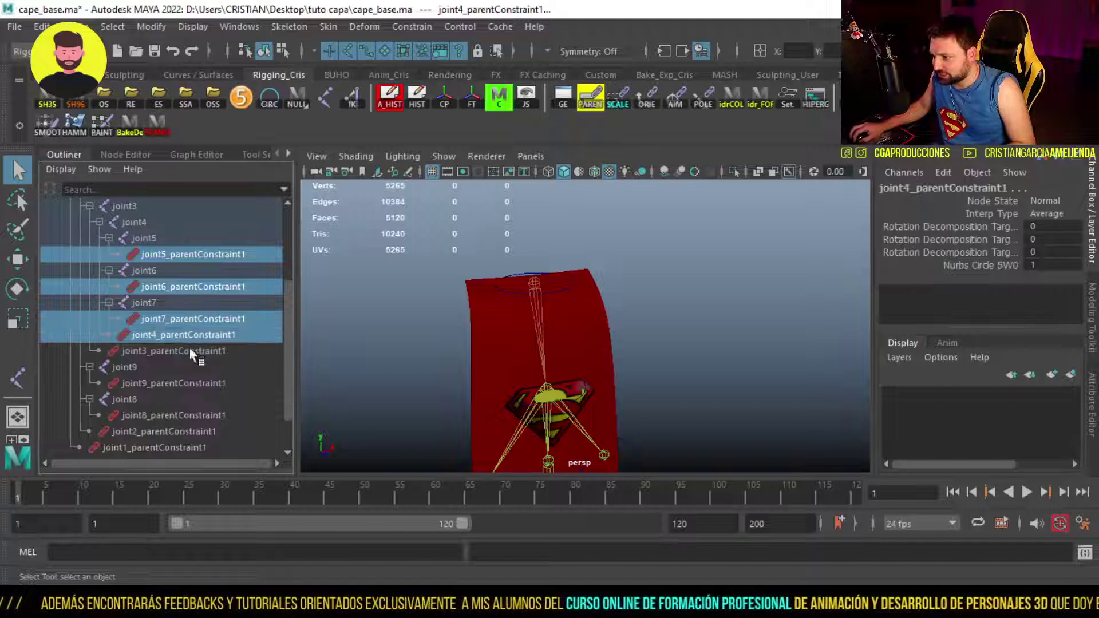
ctrl+click(190, 350)
ctrl+click(184, 383)
ctrl+click(180, 416)
ctrl+click(181, 430)
scroll(180, 430, down, 2)
ctrl+click(164, 397)
middle_drag(185, 404, 170, 422)
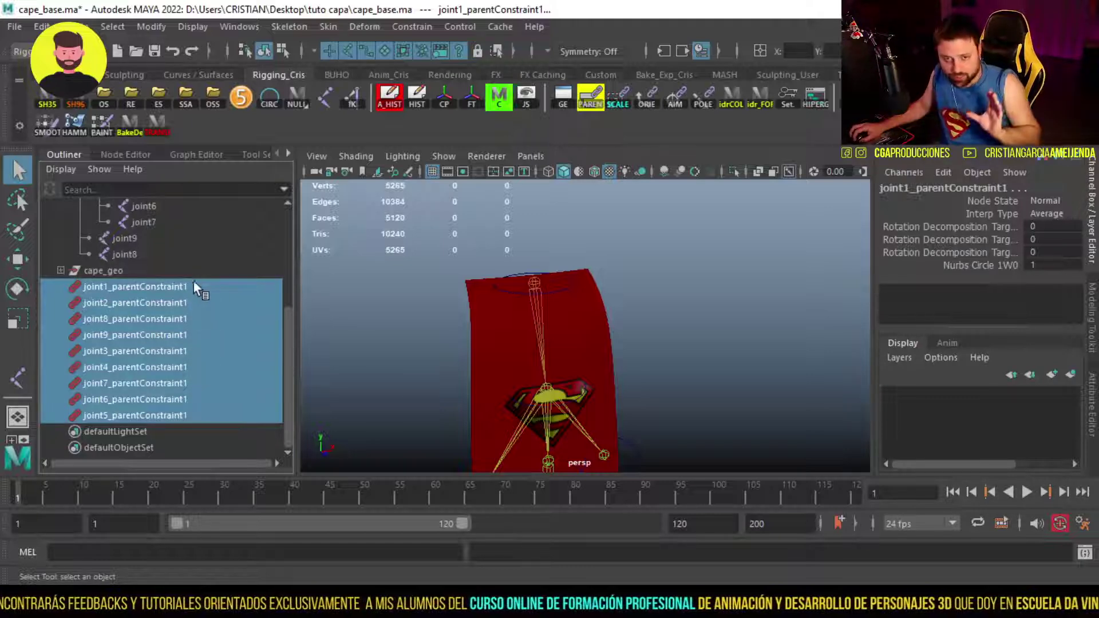
Group the selected parent constraints, name the group cons_grp, and collapse the cape_jnts hierarchy
key(ctrl+g)
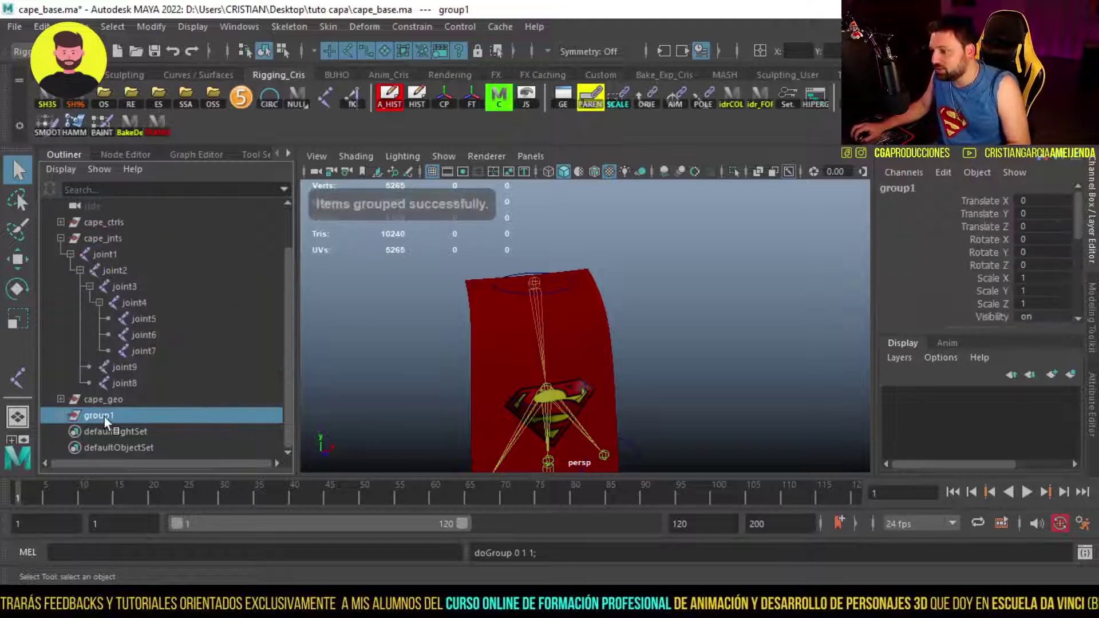
double_click(104, 416)
text(cons_)
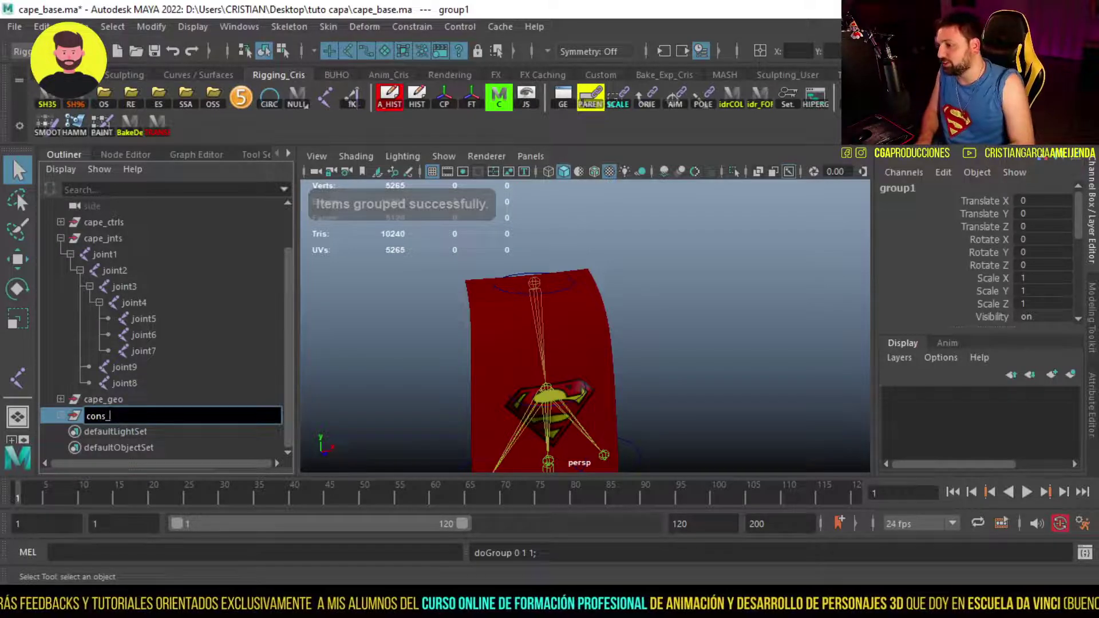
text(grp)
key(Return)
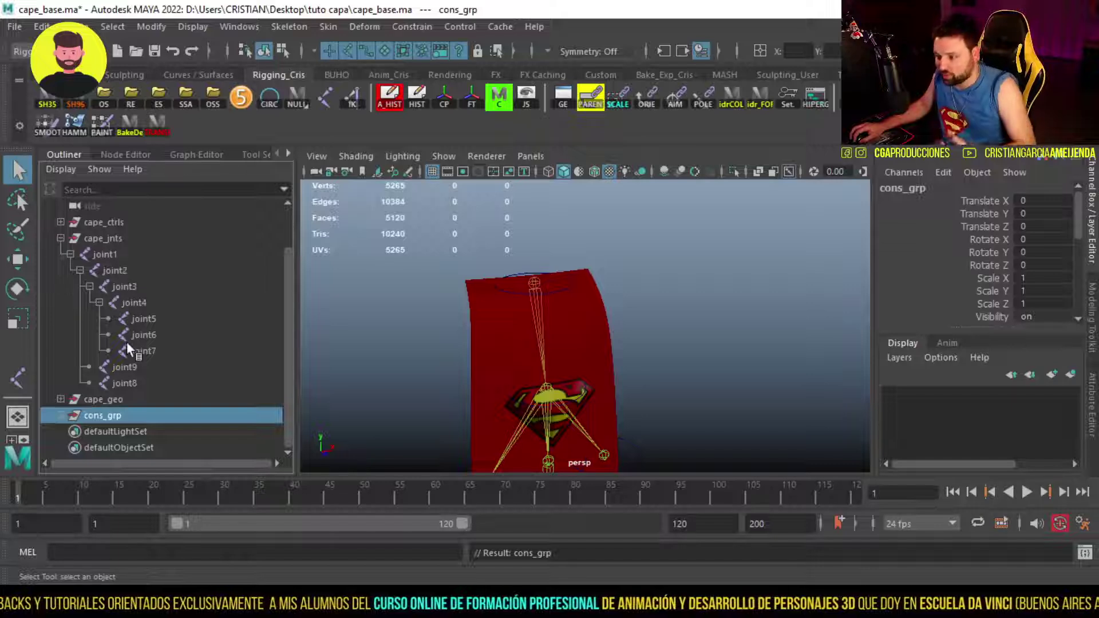
click(60, 238)
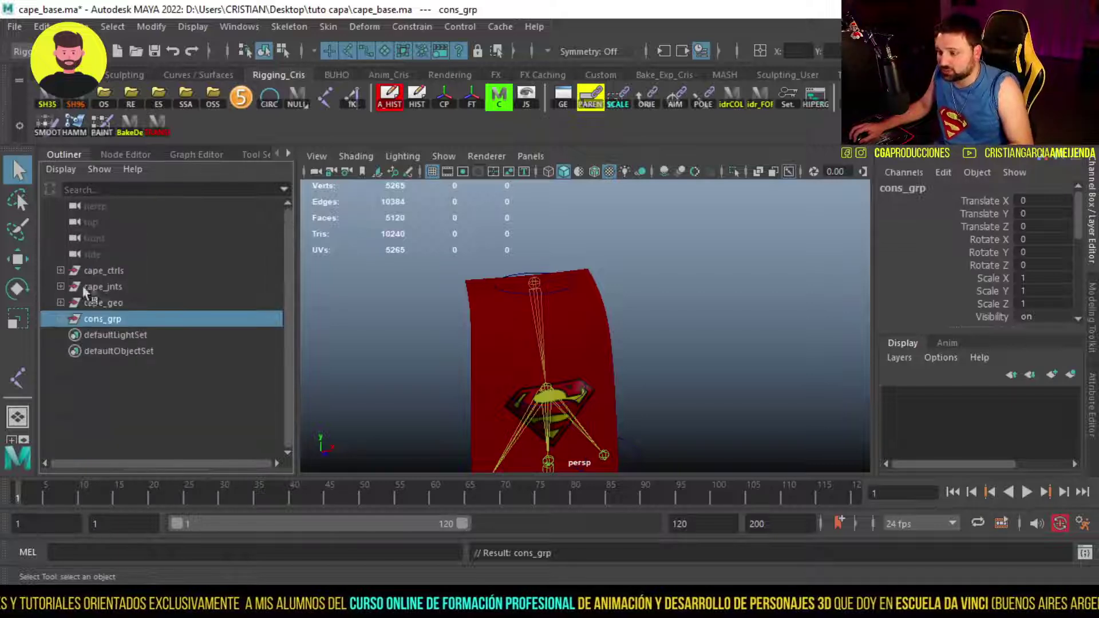
Test-move the top circle control nurbsCircle1 twice, undoing each move
alt+drag(342, 346, 515, 297)
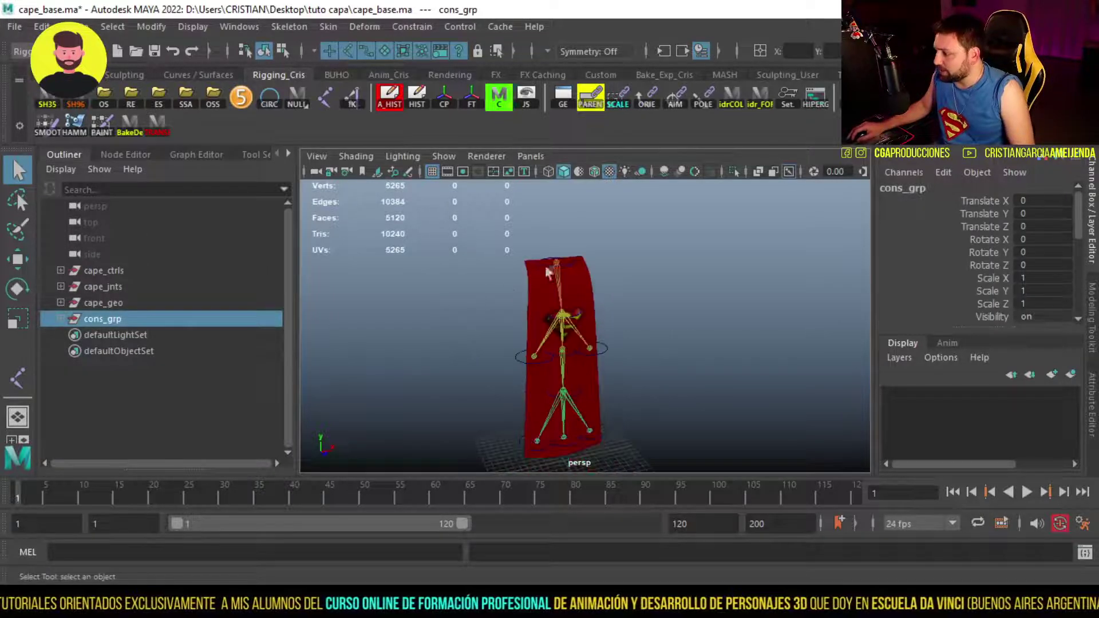
click(553, 260)
key(w)
drag(553, 260, 549, 309)
key(ctrl+z)
drag(560, 268, 677, 351)
key(ctrl+z)
key(q)
key(w)
key(q)
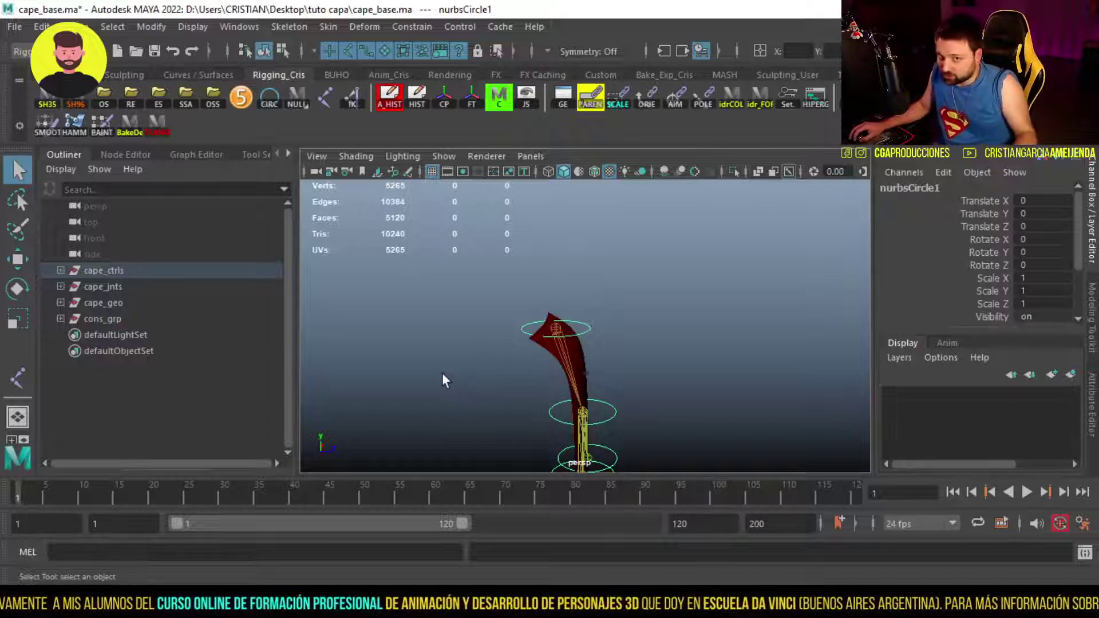
Select the cape mesh and add a nonlinear Sine deformer to it
alt+drag(610, 375, 446, 258)
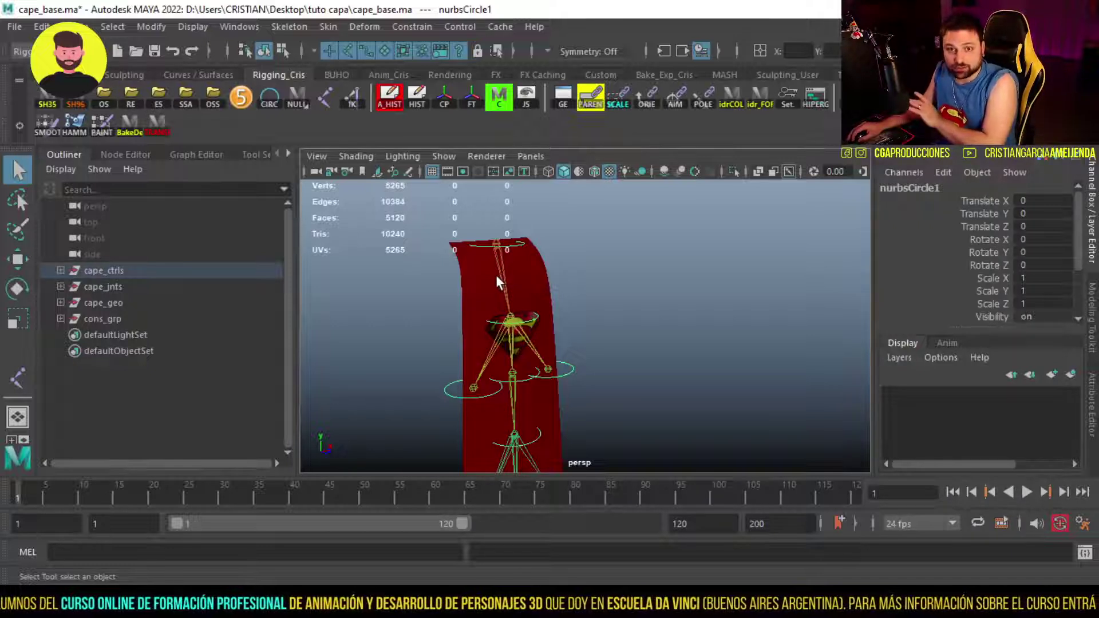
click(484, 283)
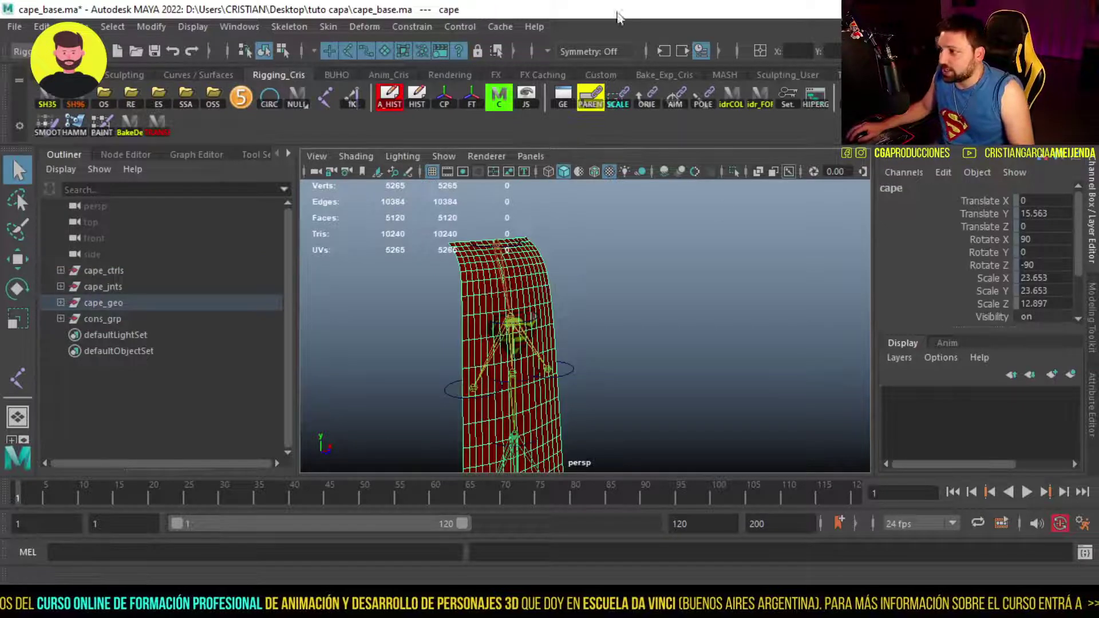
click(365, 24)
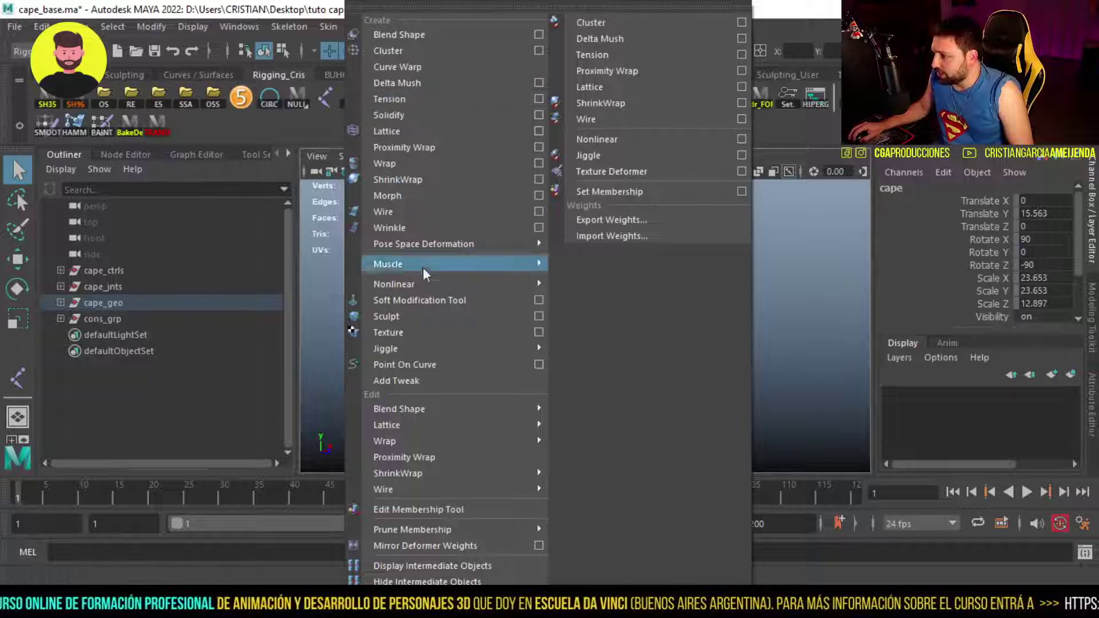
mouse_move(437, 284)
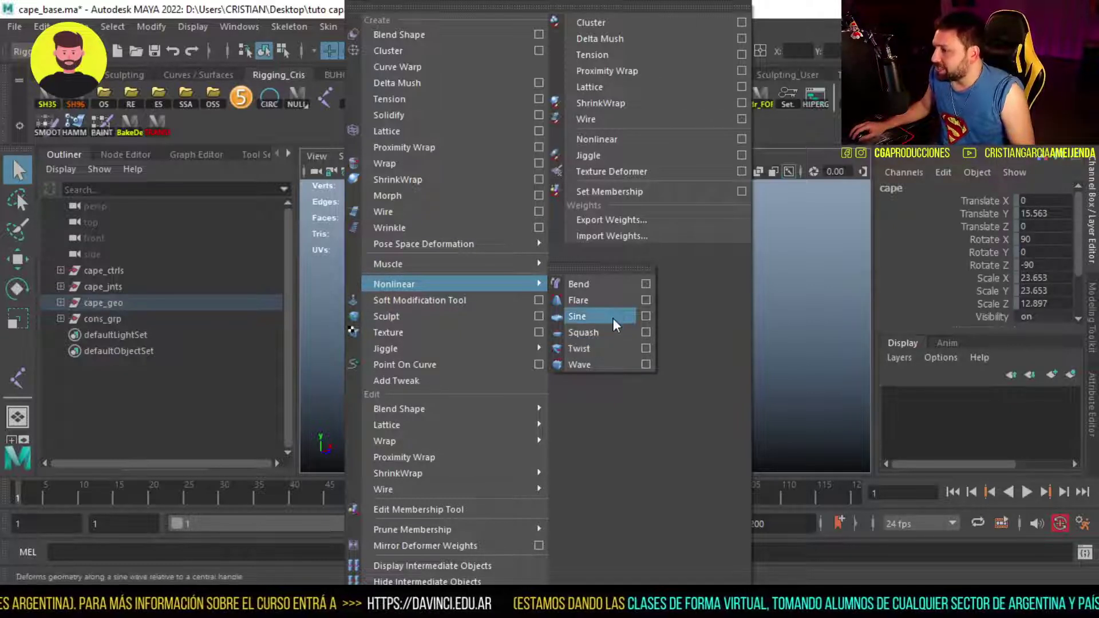
click(613, 317)
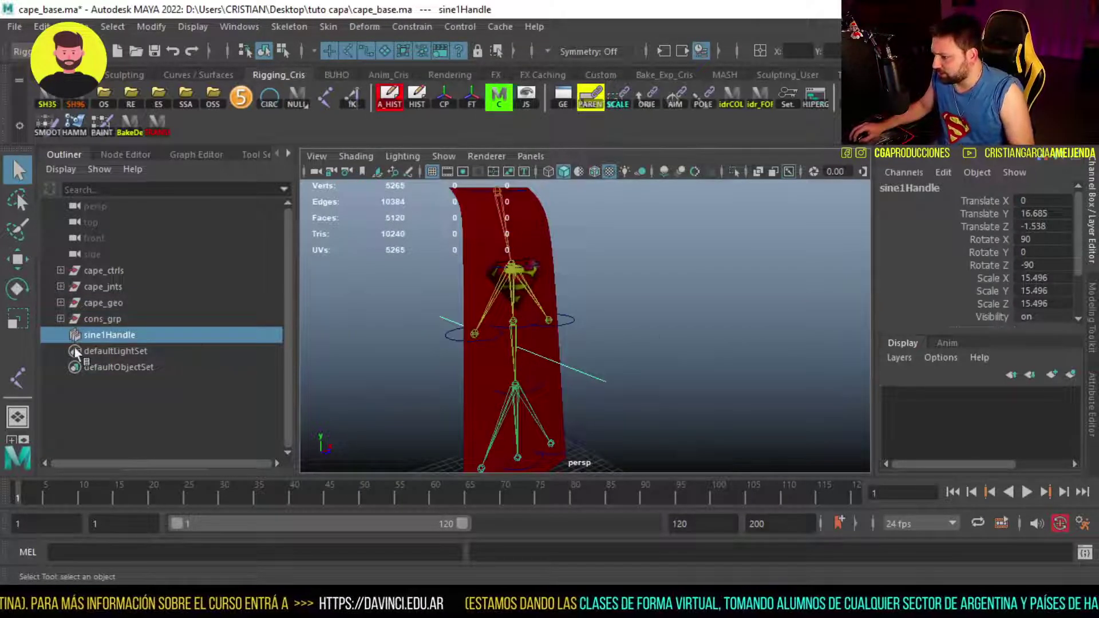
Adjust the Amplitude of the cape's sine deformer to 0.4
scroll(961, 307, down, 3)
click(910, 305)
scroll(914, 303, down, 2)
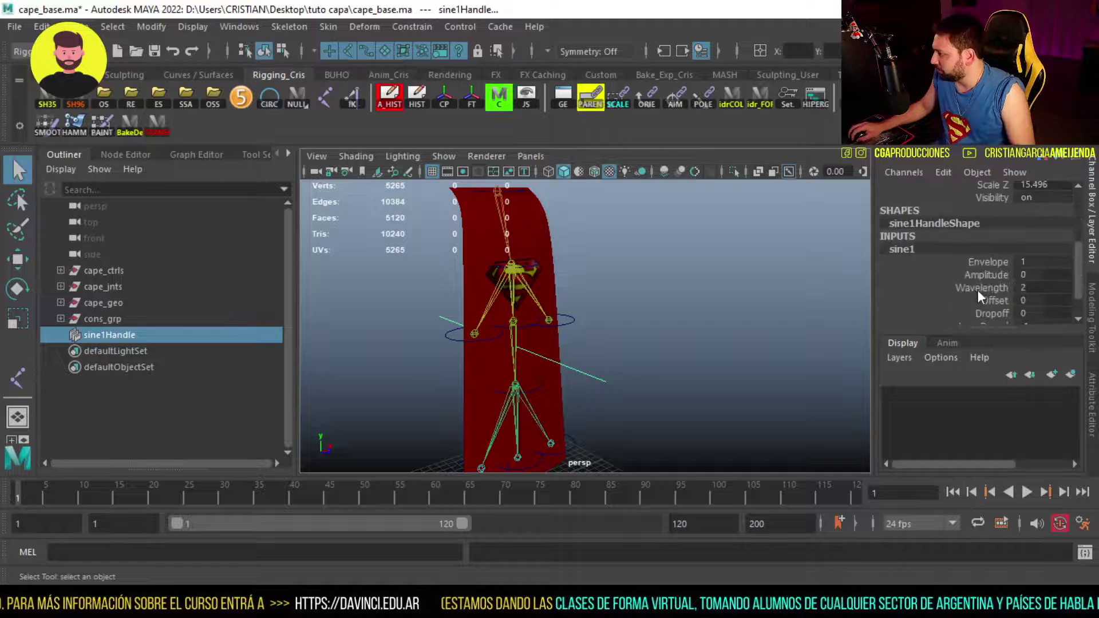
click(986, 275)
middle_drag(443, 331, 580, 342)
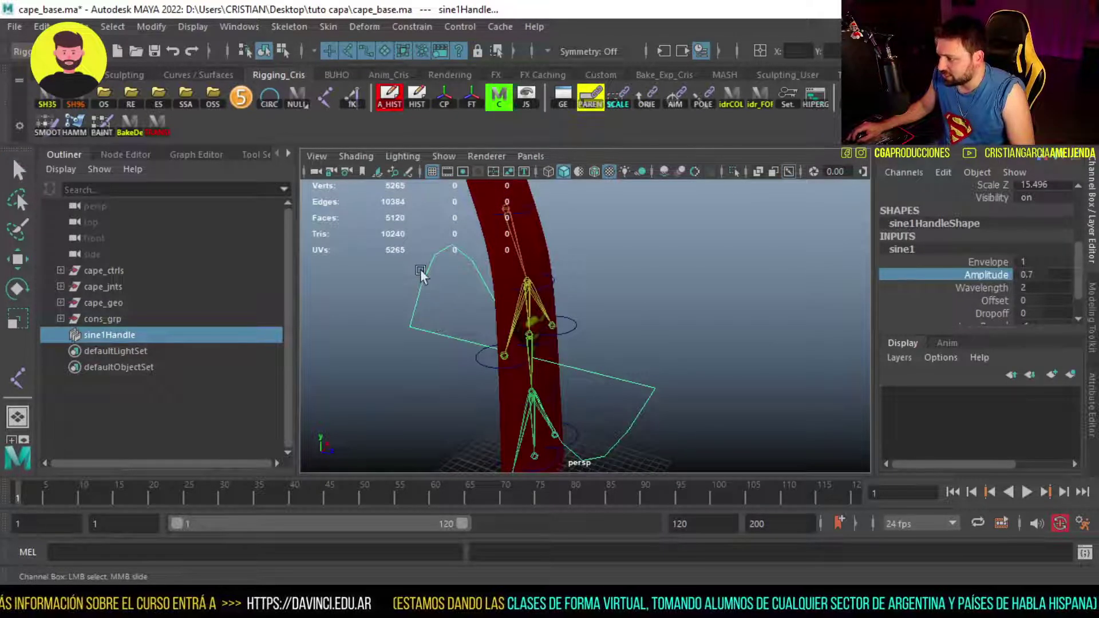
middle_drag(689, 348, 653, 356)
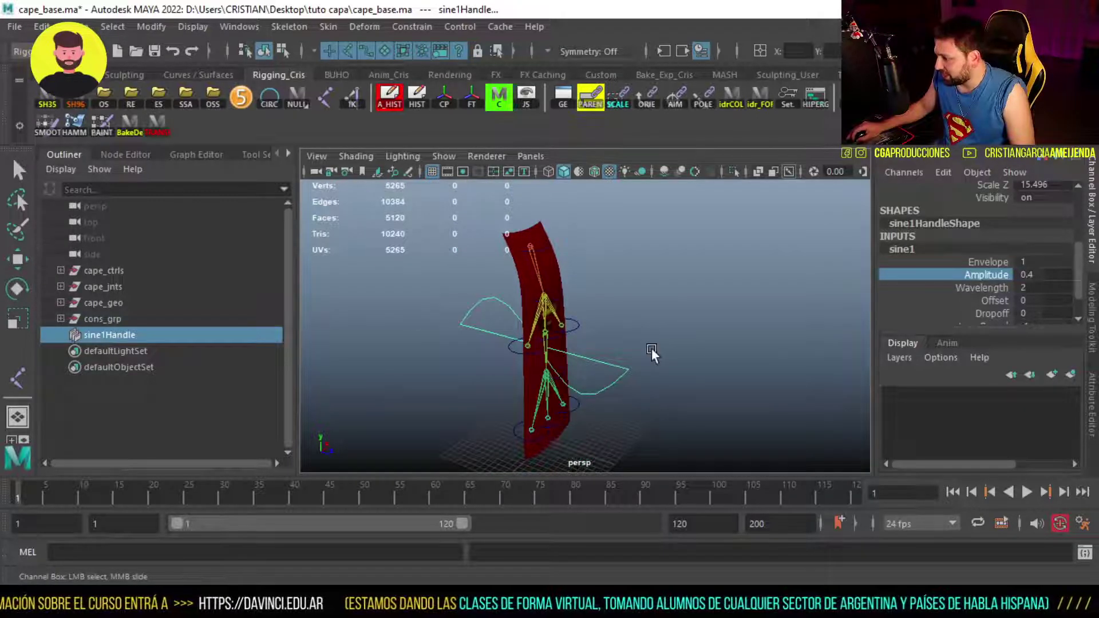
Rotate the sine deformer handle about the cape's vertical axis to a Rotate X of about -15
key(e)
drag(540, 408, 624, 371)
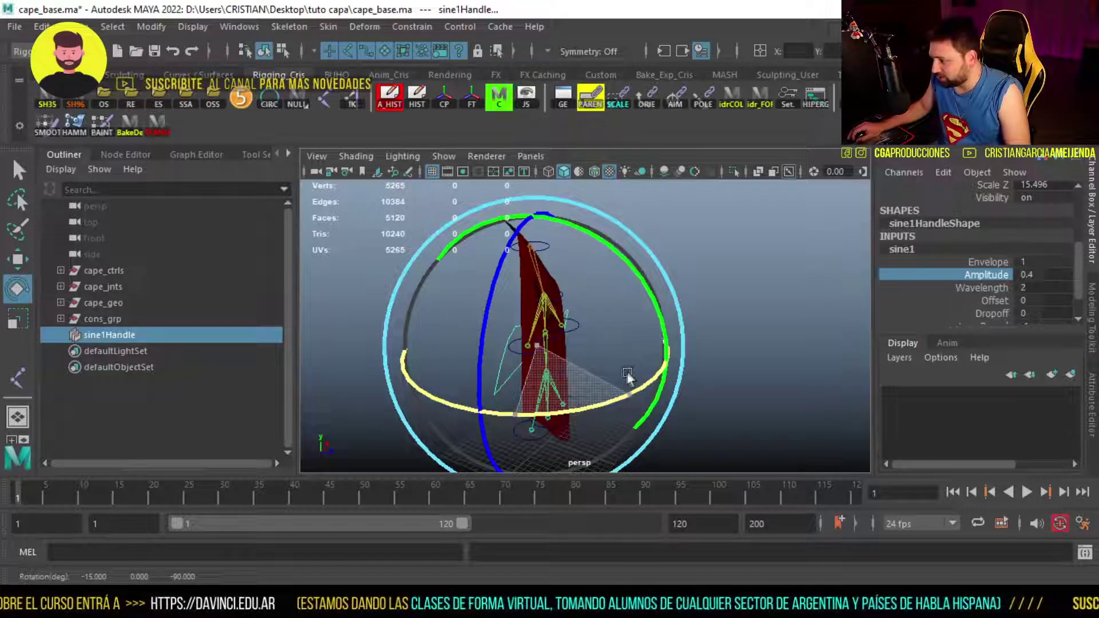
alt+drag(624, 371, 535, 363)
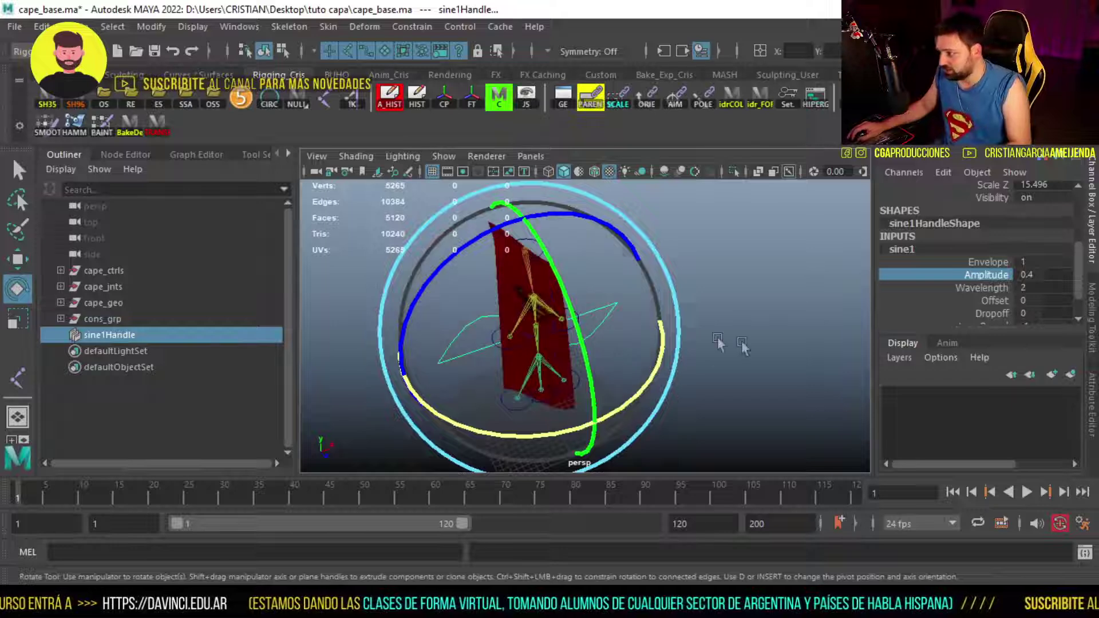
Reduce the sine deformer's Wavelength to 0.11
drag(577, 295, 609, 309)
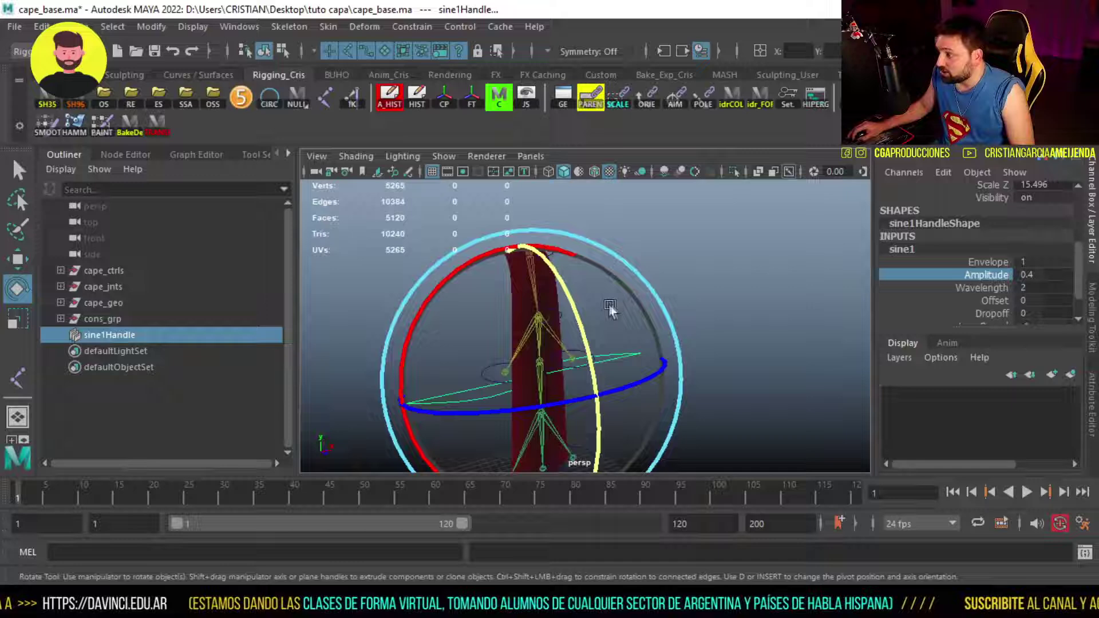
click(981, 288)
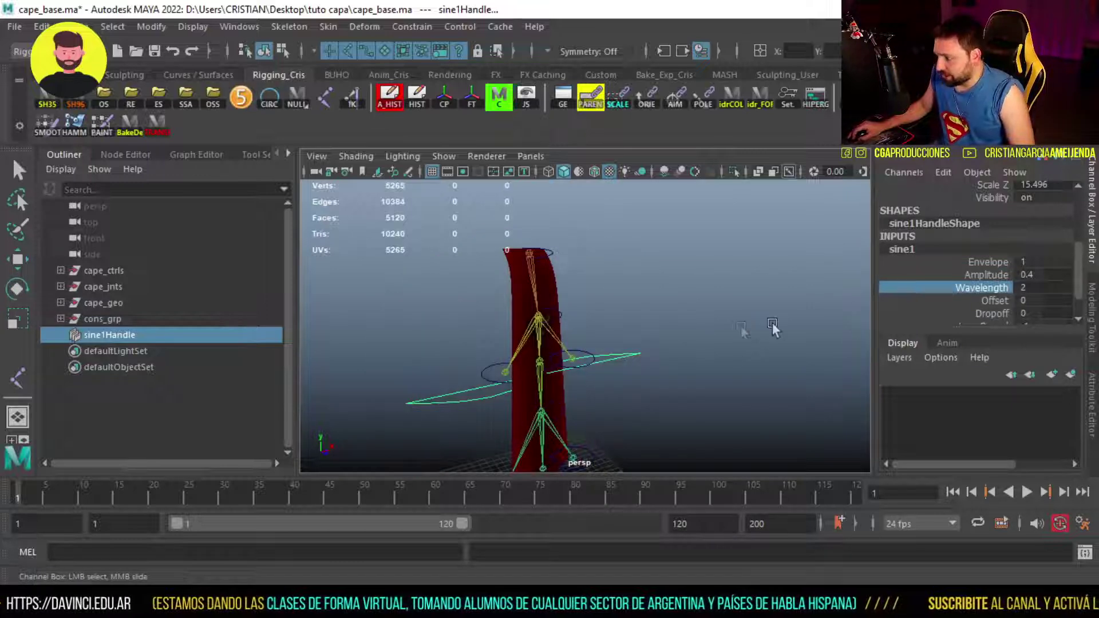
middle_drag(708, 331, 693, 323)
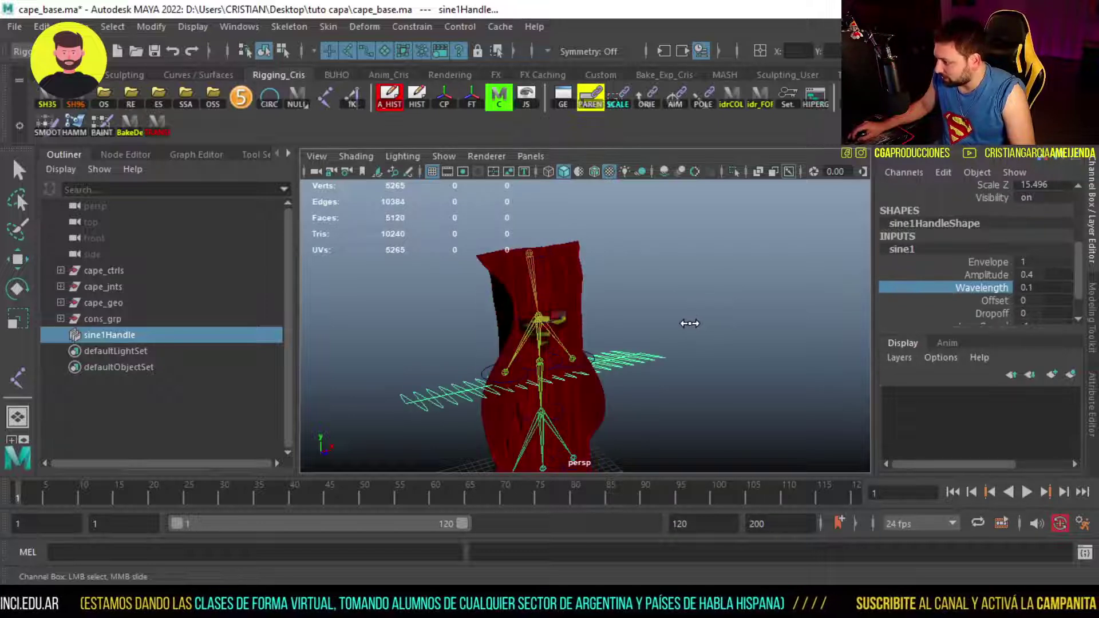
click(1044, 287)
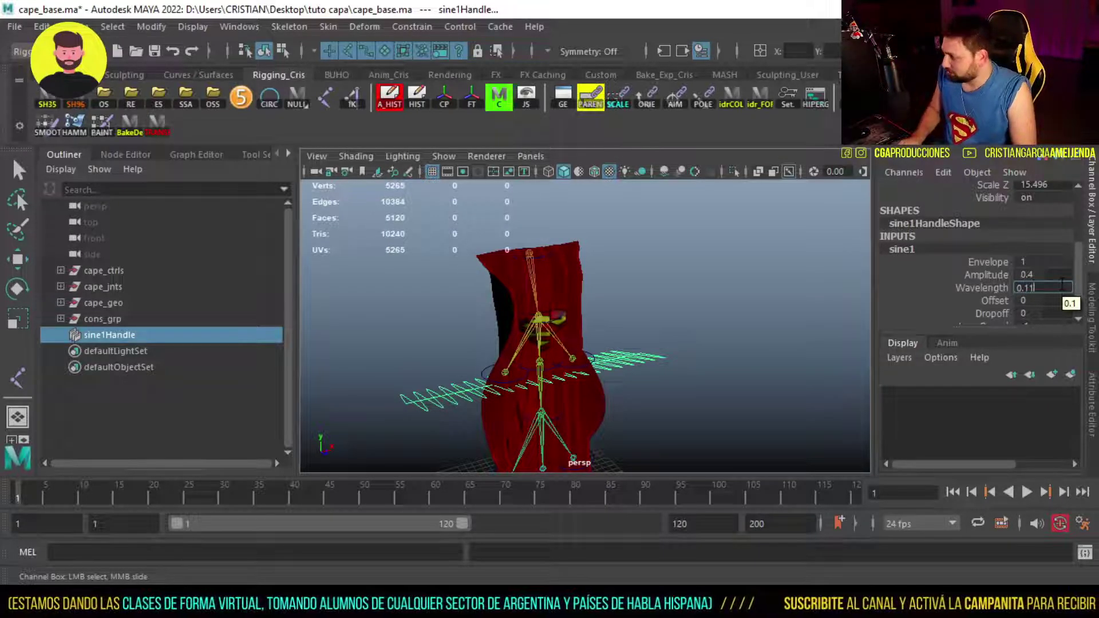
text(1)
key(Return)
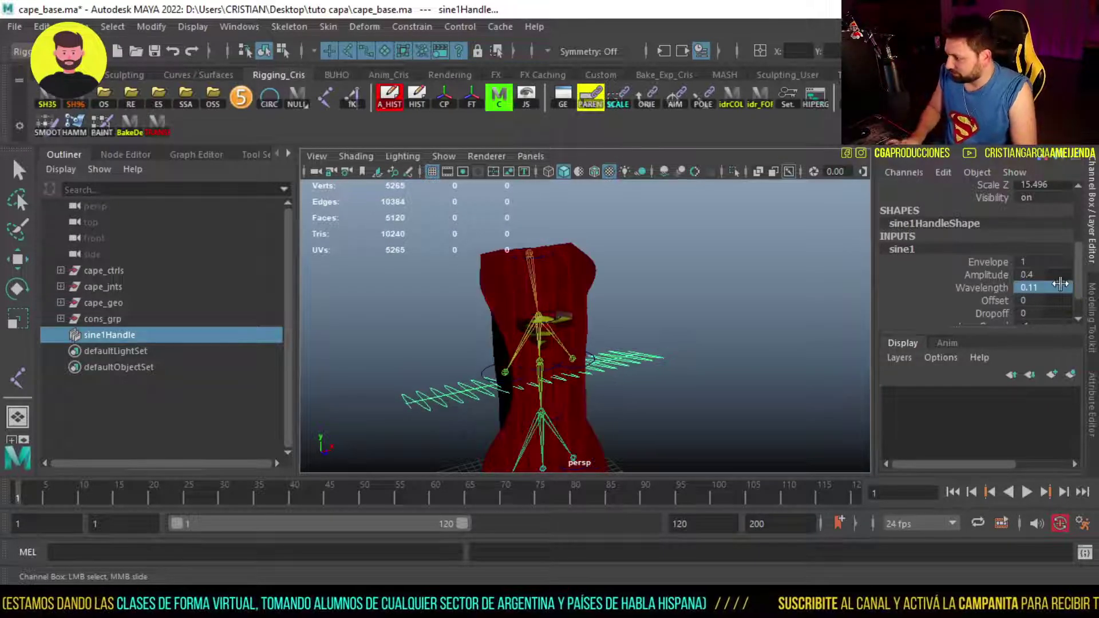
Try an Amplitude of 0.1 on the sine deformer and slide its Offset to 8
double_click(1030, 274)
text(0.1)
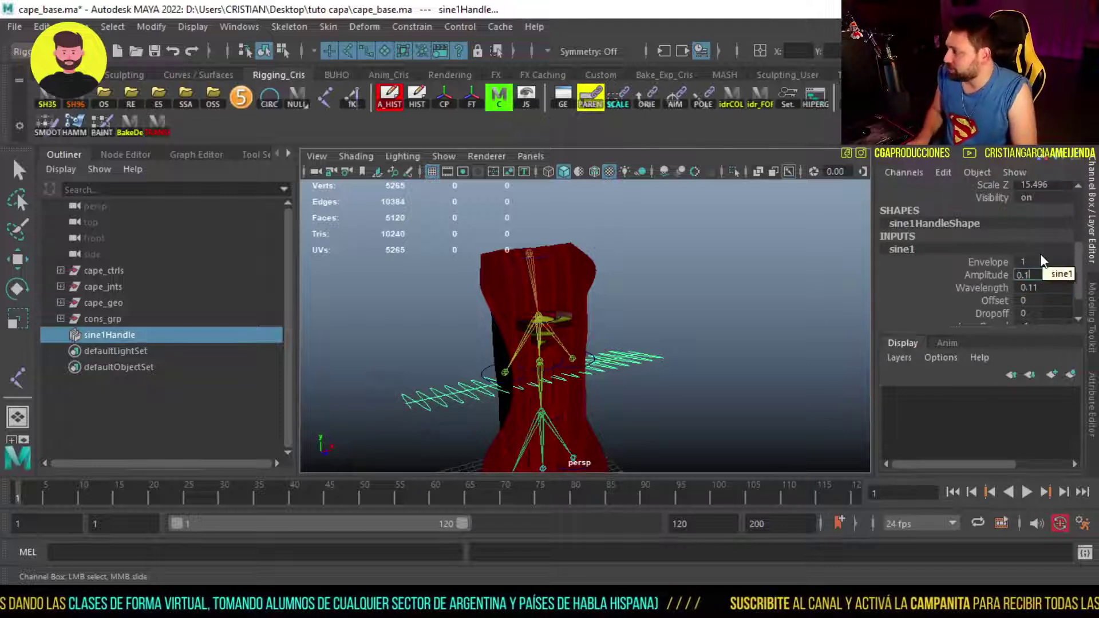
key(Return)
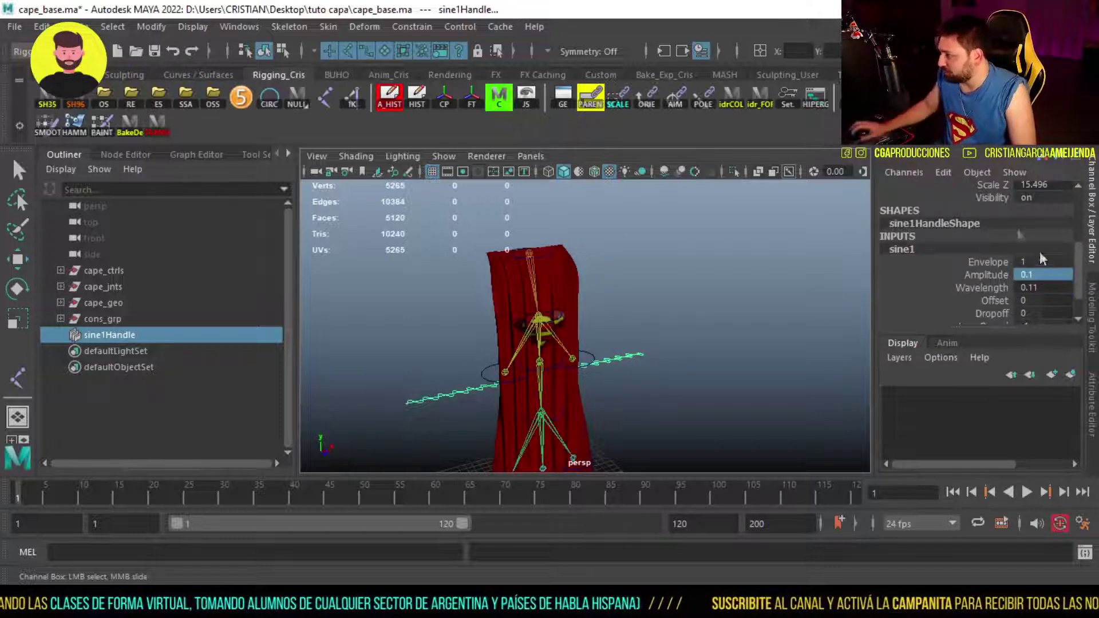
scroll(632, 372, up, 3)
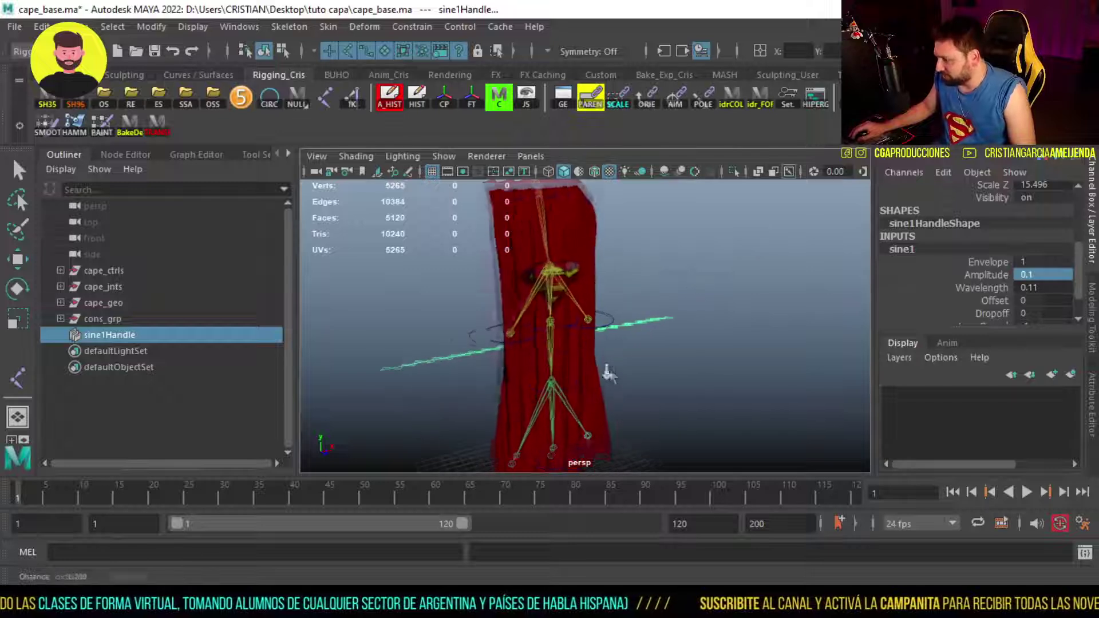
click(995, 301)
middle_drag(667, 451, 719, 417)
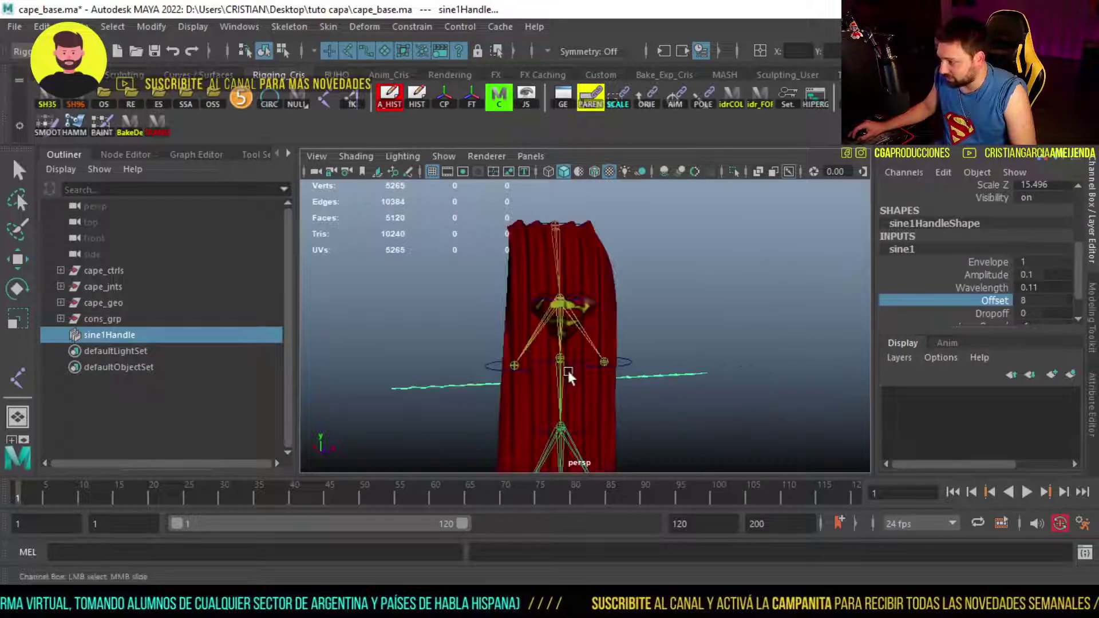
Set the sine deformer's Amplitude to 0.03
double_click(1042, 274)
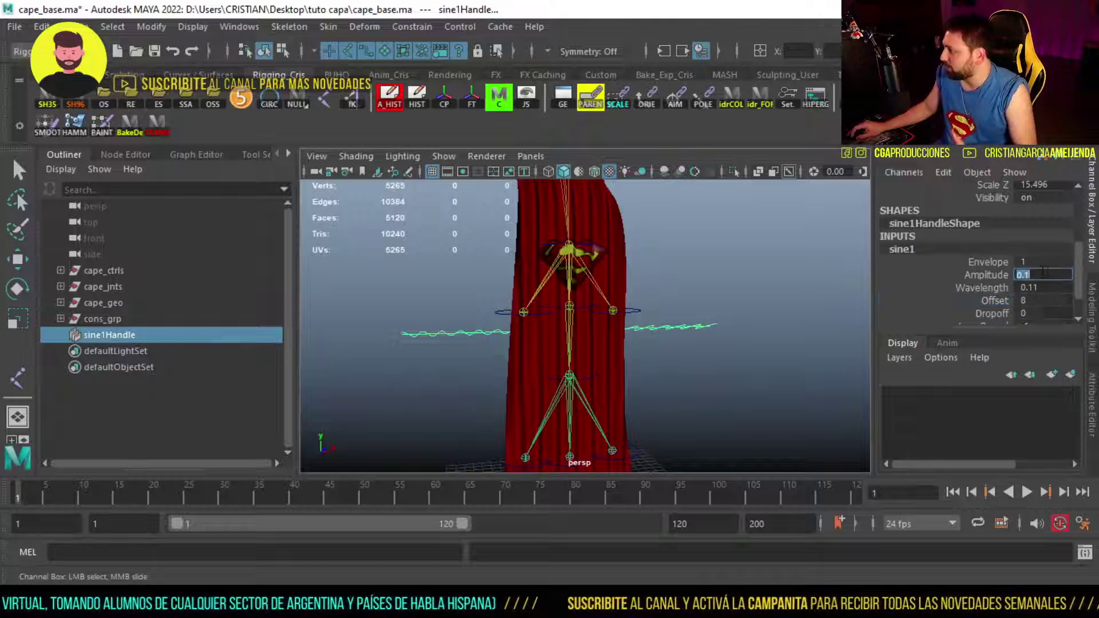
text(0.0)
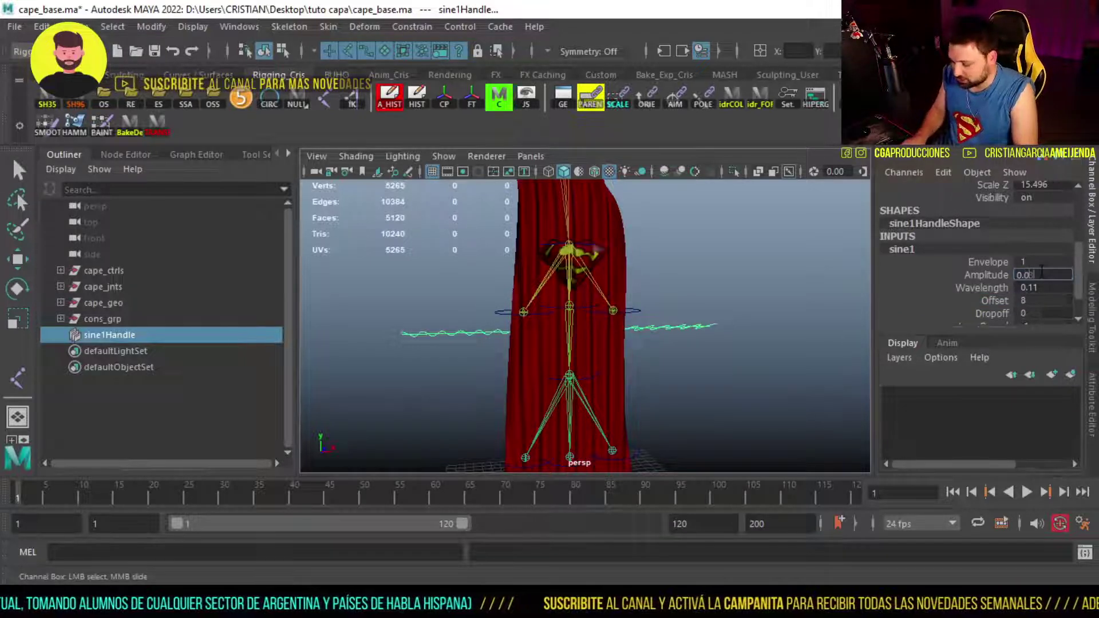
text(3)
key(Return)
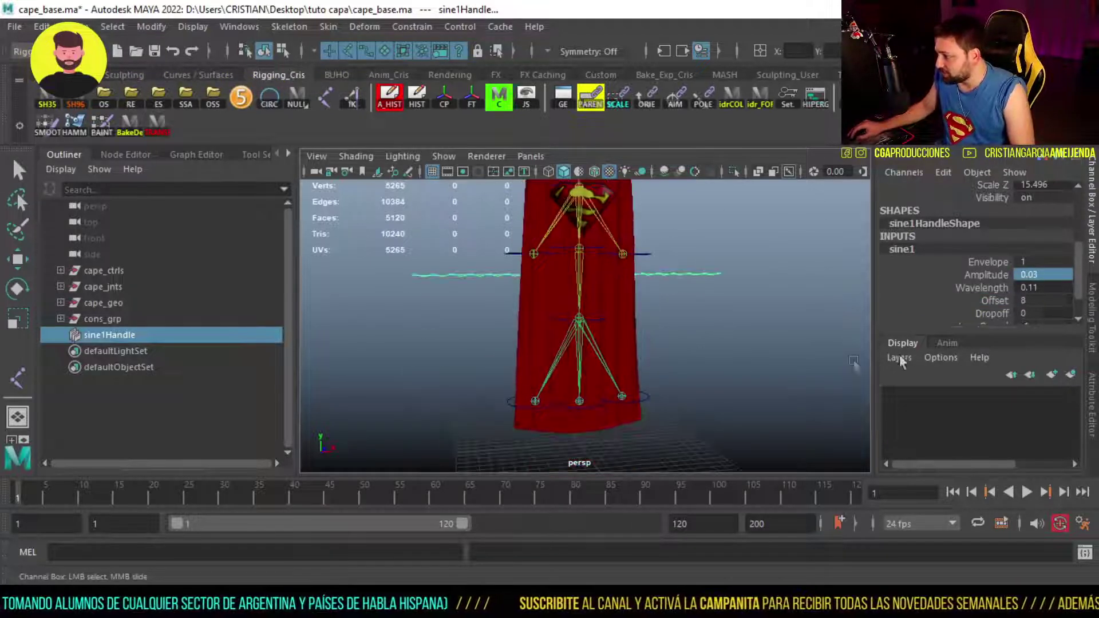
Slide the sine deformer's Offset back and forth to preview the waving folds, leaving it at 5.6
click(1005, 300)
middle_drag(719, 341, 742, 383)
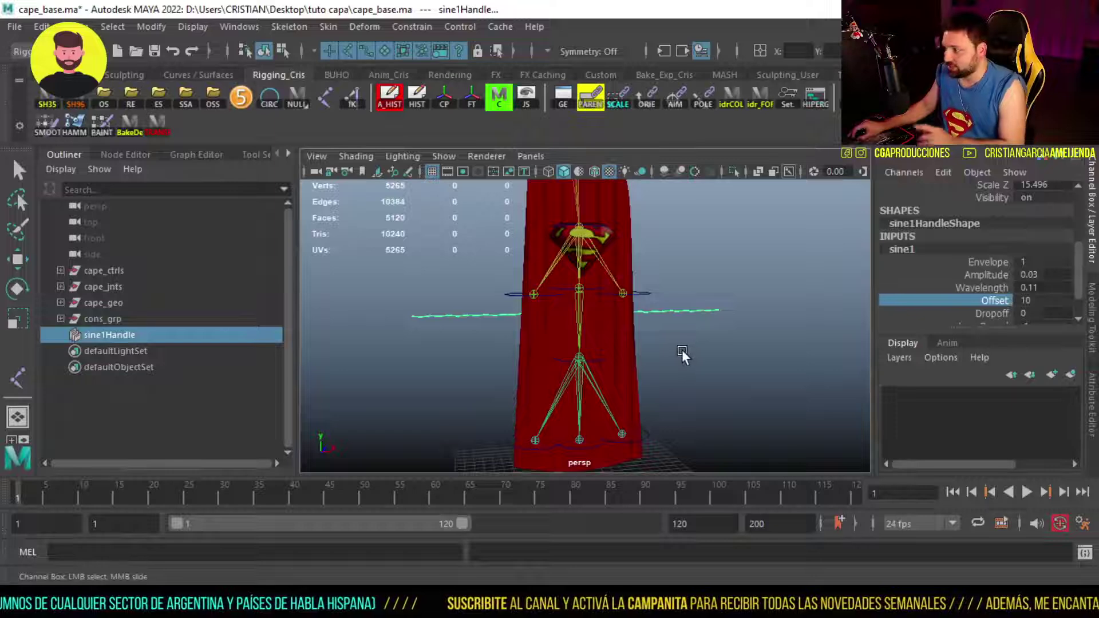
middle_drag(682, 356, 667, 381)
alt+drag(666, 381, 597, 353)
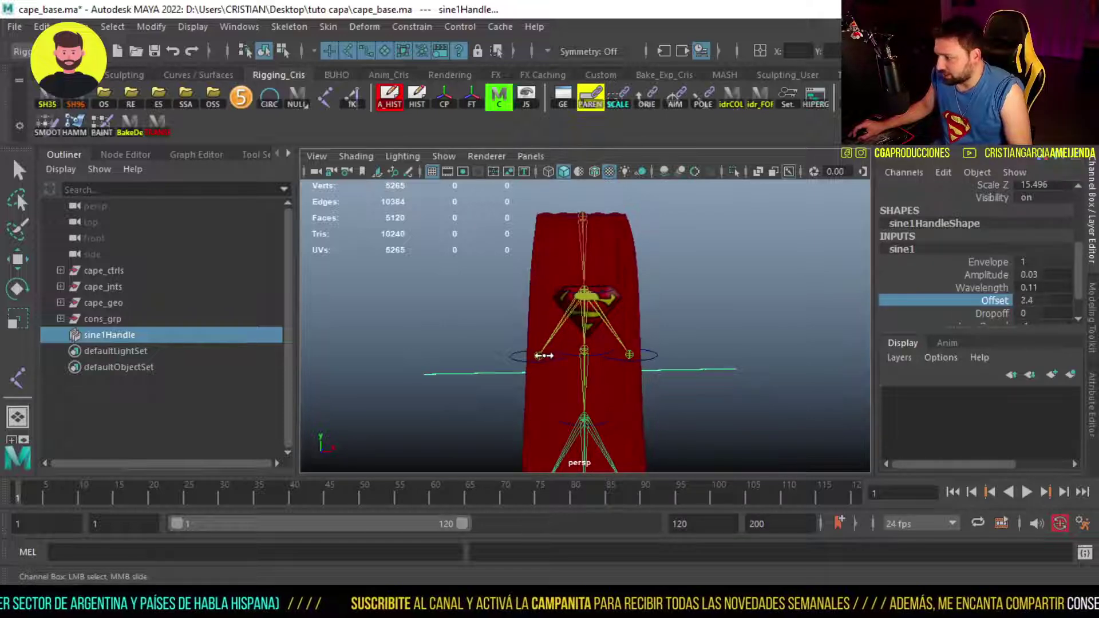
alt+drag(554, 364, 540, 331)
alt+middle_drag(520, 358, 523, 300)
alt+middle_drag(522, 297, 518, 231)
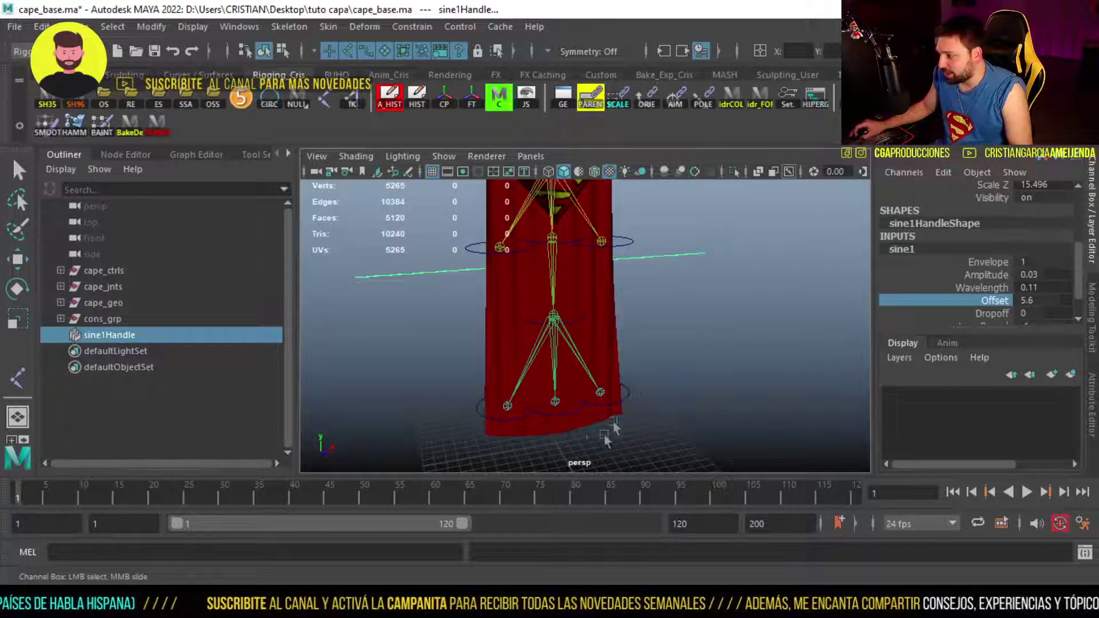
alt+drag(681, 342, 633, 344)
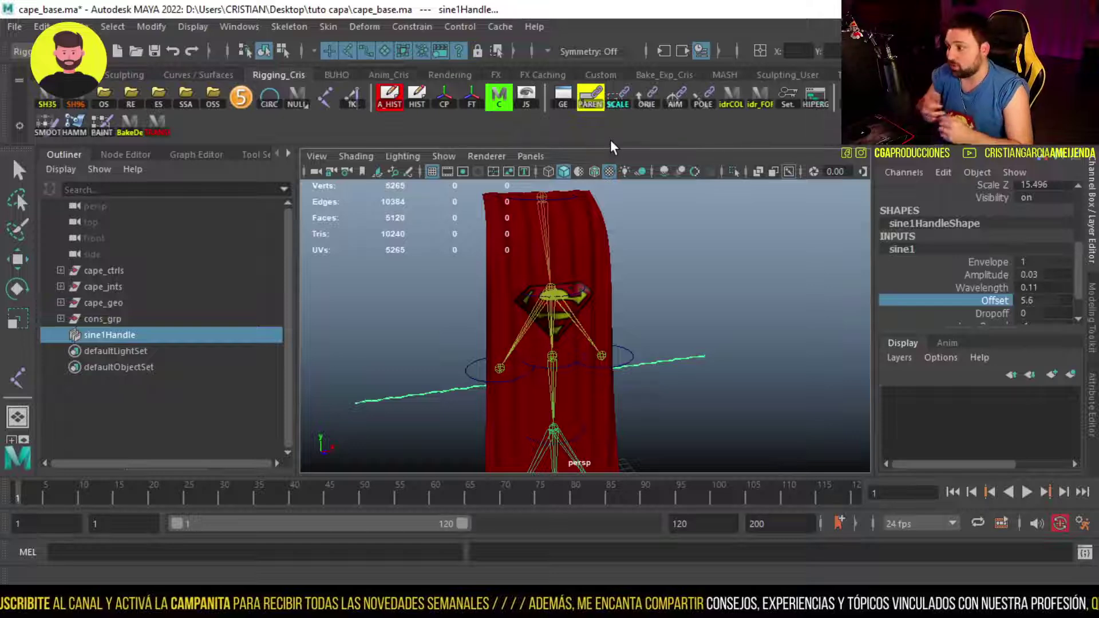
Select the cape mesh, start painting its nonlinear sine1 weights and show the paint tool's settings
click(605, 239)
key(e)
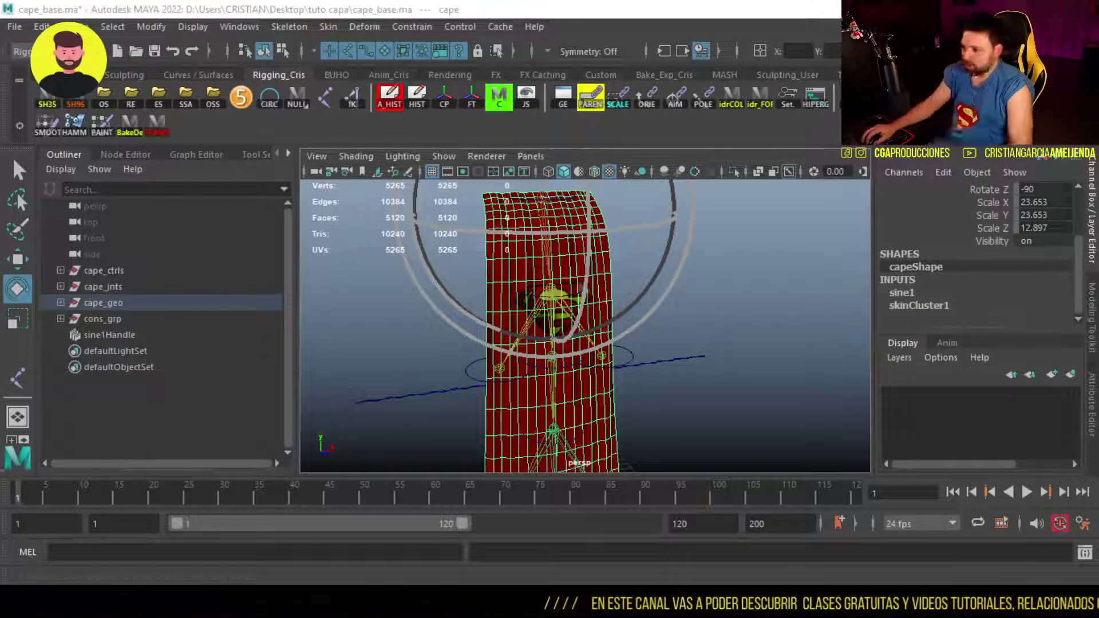
right_click(609, 403)
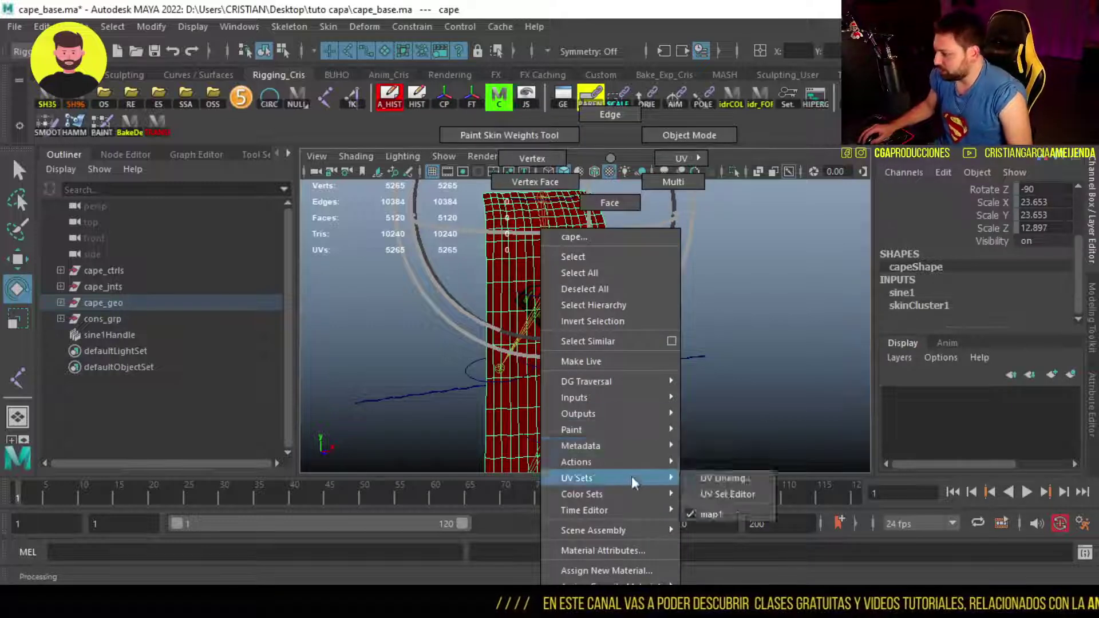
mouse_move(623, 430)
mouse_move(729, 479)
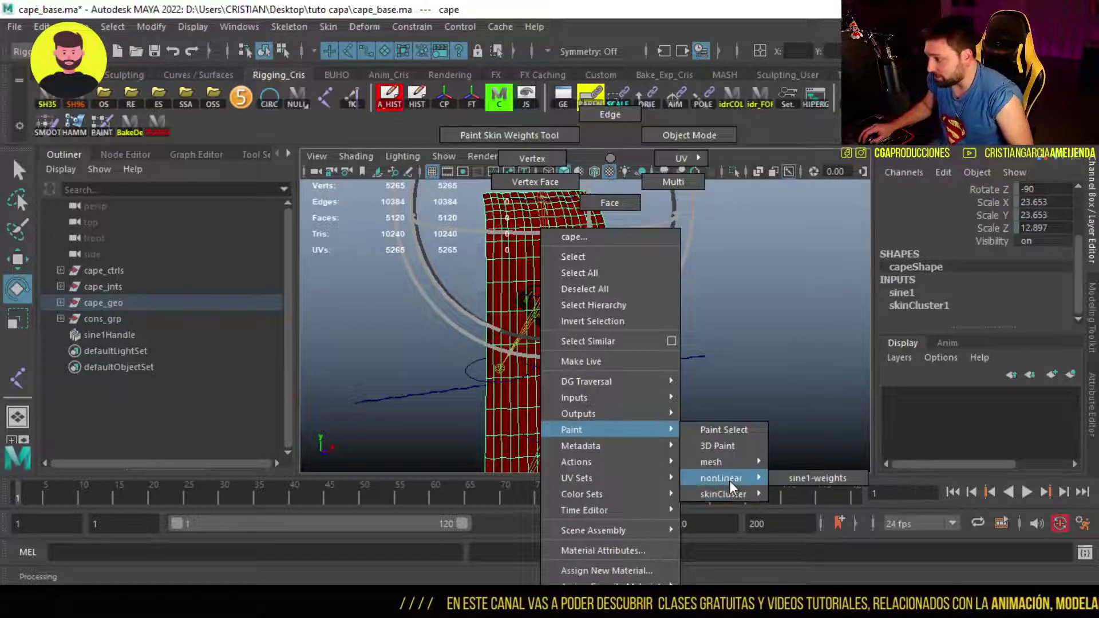
click(829, 480)
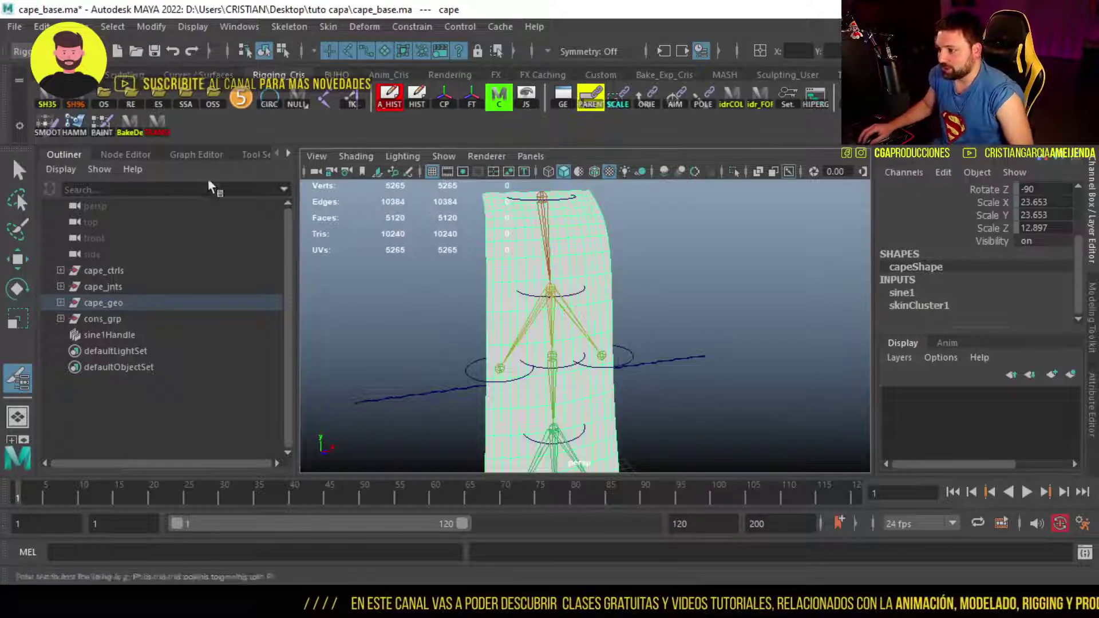
click(255, 153)
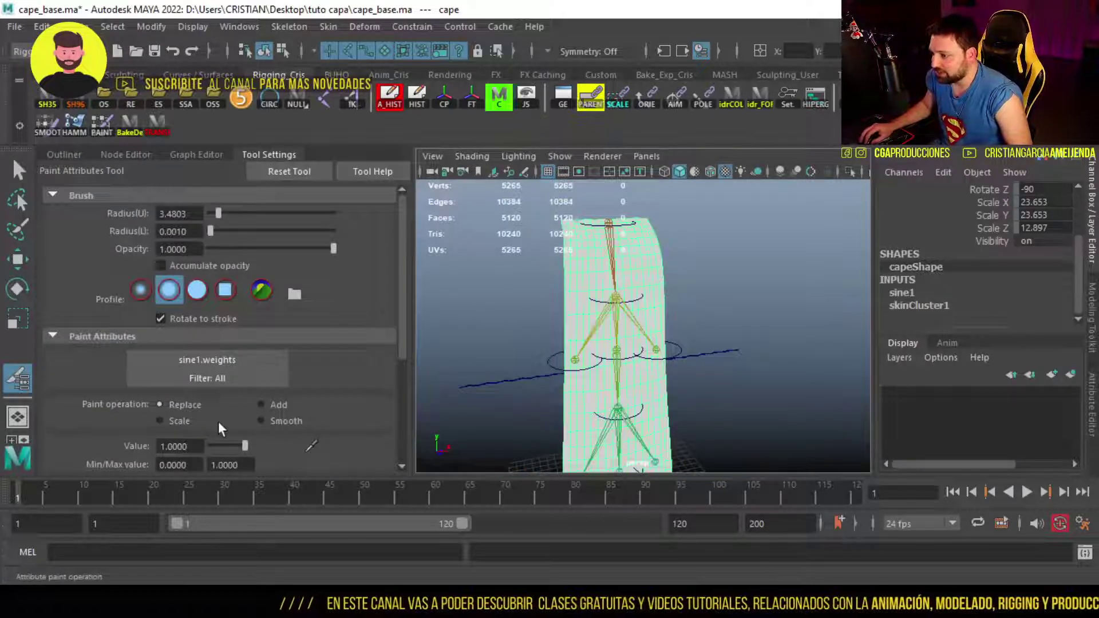
scroll(218, 418, down, 3)
scroll(269, 335, up, 3)
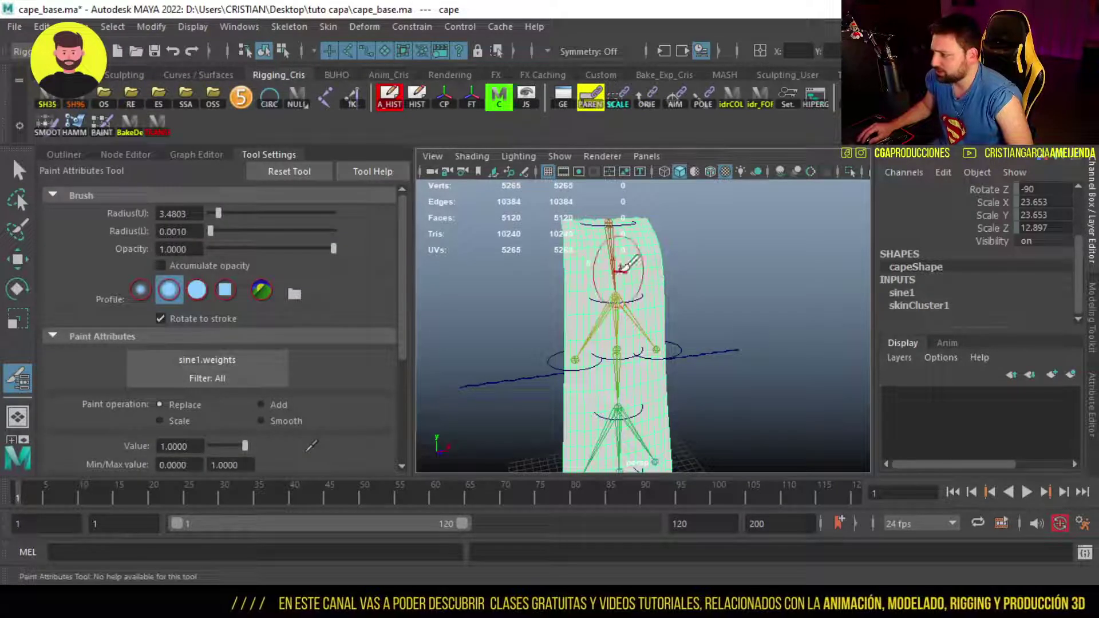
Paint the sine1 weights black across the cape's upper part on both sides, down past the logo, and deselect the mesh
mouse_move(589, 281)
alt+mouse_down()
mouse_move(601, 269)
mouse_move(567, 246)
mouse_move(506, 248)
mouse_move(653, 218)
mouse_move(647, 235)
mouse_move(536, 277)
mouse_move(572, 317)
mouse_move(676, 297)
alt+mouse_up()
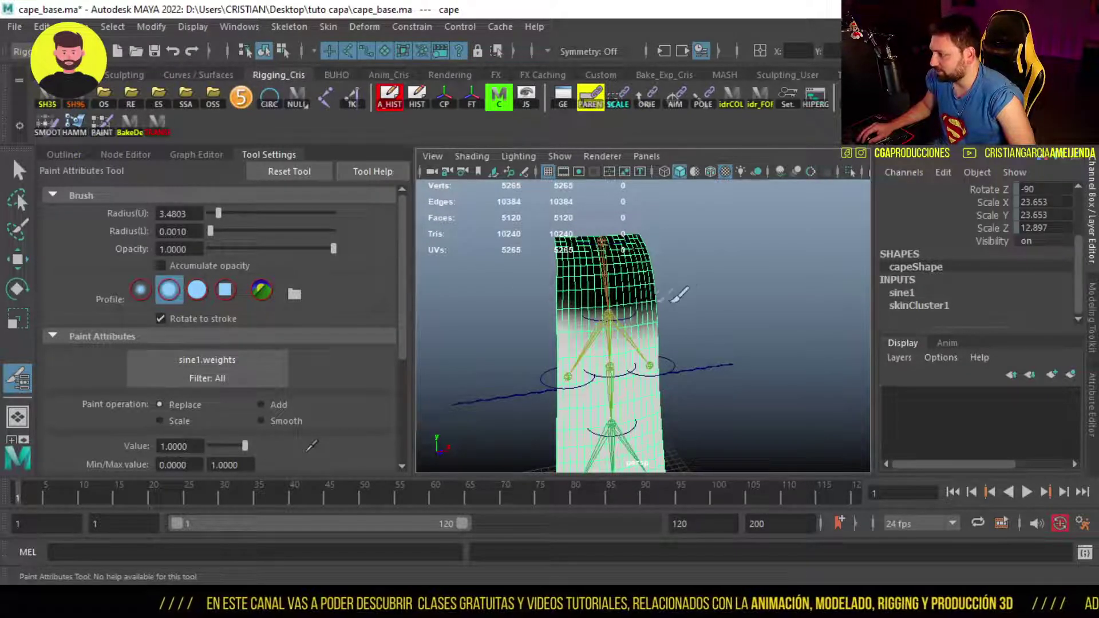
mouse_move(578, 332)
alt+mouse_down()
mouse_move(804, 305)
mouse_move(756, 277)
alt+mouse_up()
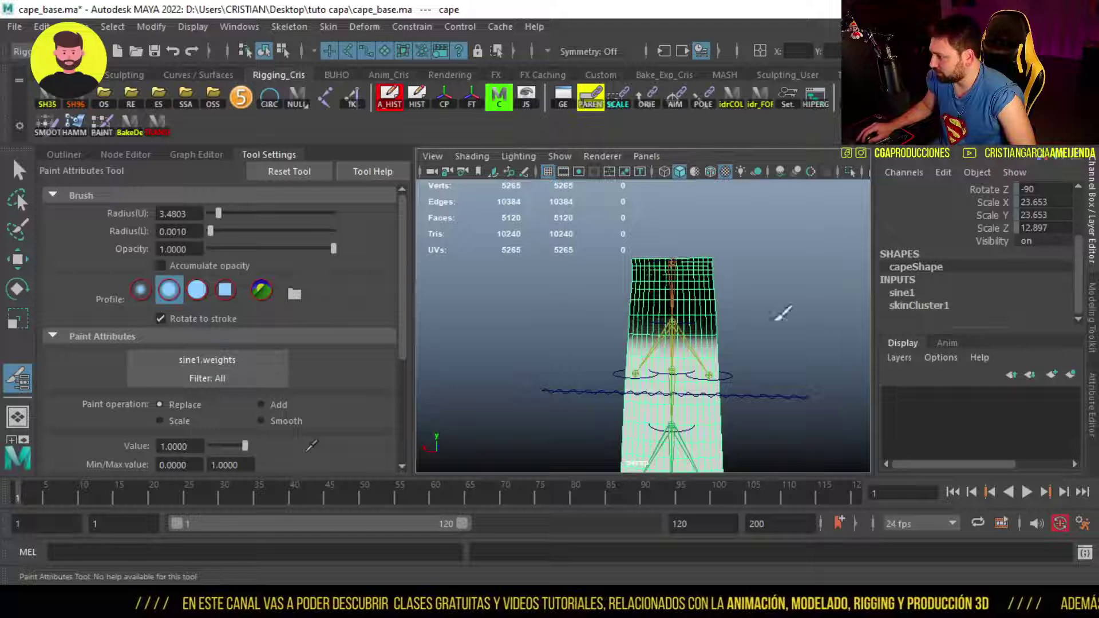
mouse_move(635, 317)
mouse_down()
mouse_move(695, 349)
mouse_move(658, 333)
mouse_up()
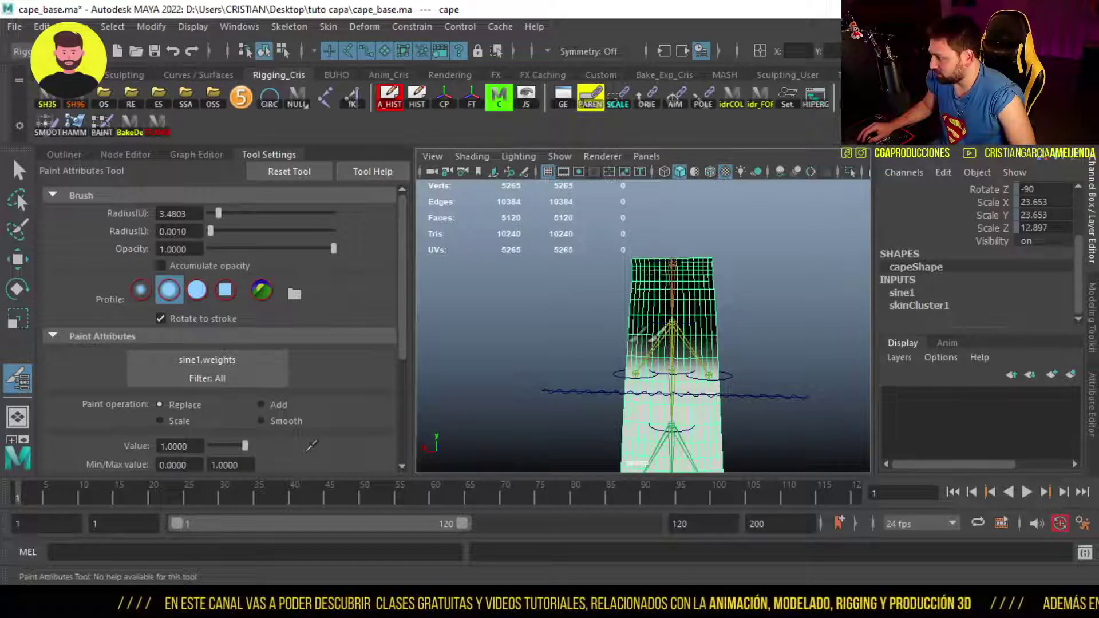
alt+drag(766, 329, 449, 322)
mouse_move(595, 338)
mouse_down()
mouse_move(661, 358)
mouse_move(684, 338)
mouse_up()
key(q)
click(768, 342)
Play the scene briefly, and slide the sine deformer's Offset to 9.2 to check the waves on the painted cape
key(alt+v)
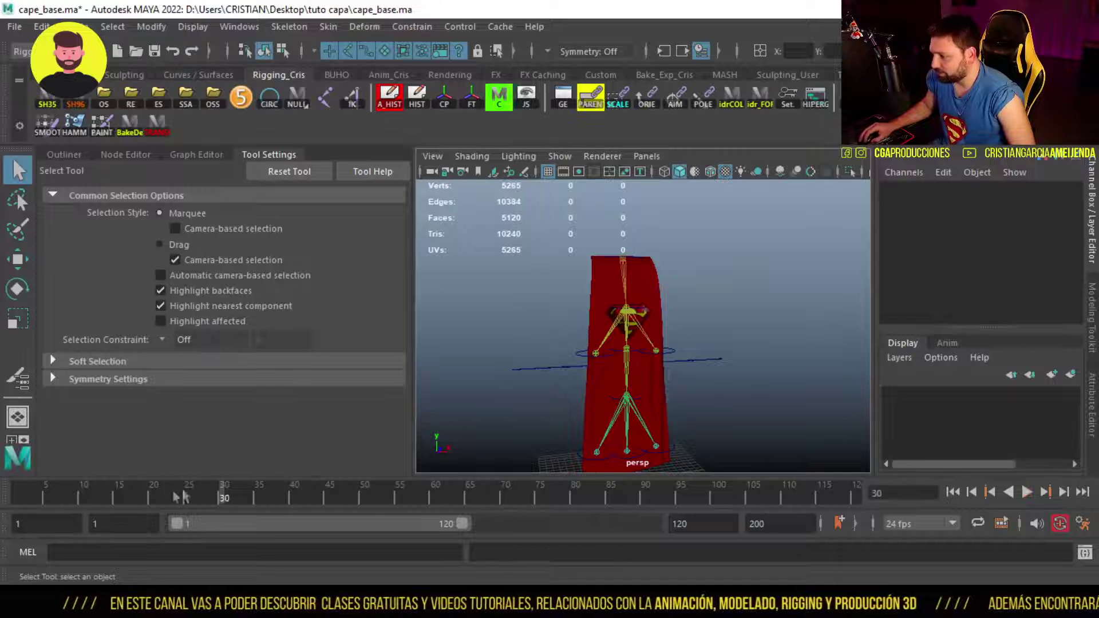
key(alt+shift+v)
scroll(575, 278, up, 3)
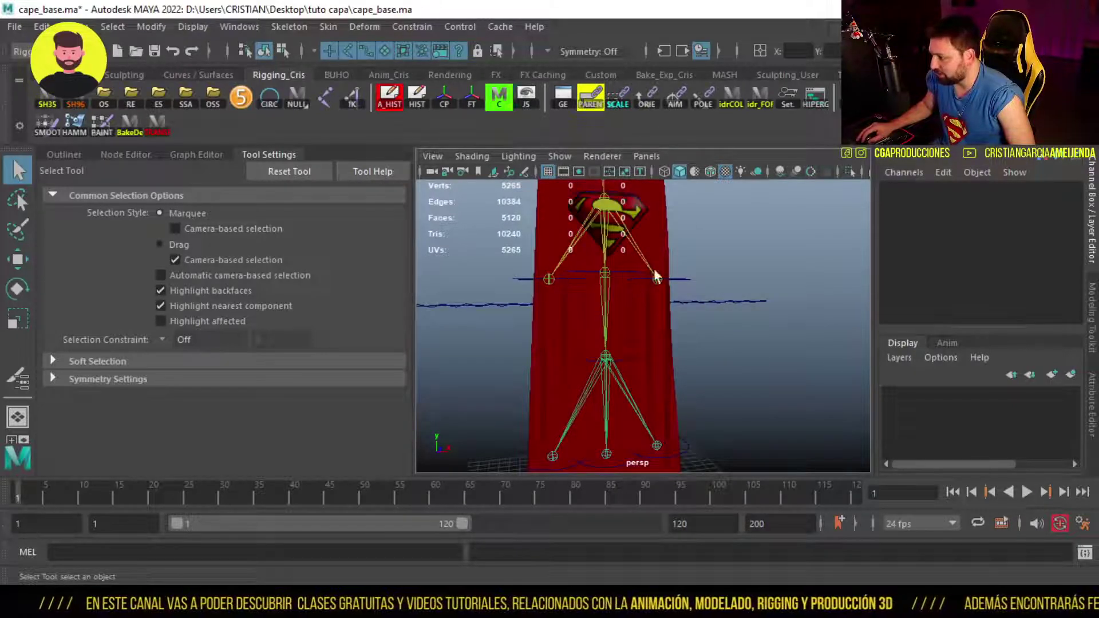
alt+drag(696, 362, 741, 300)
click(738, 301)
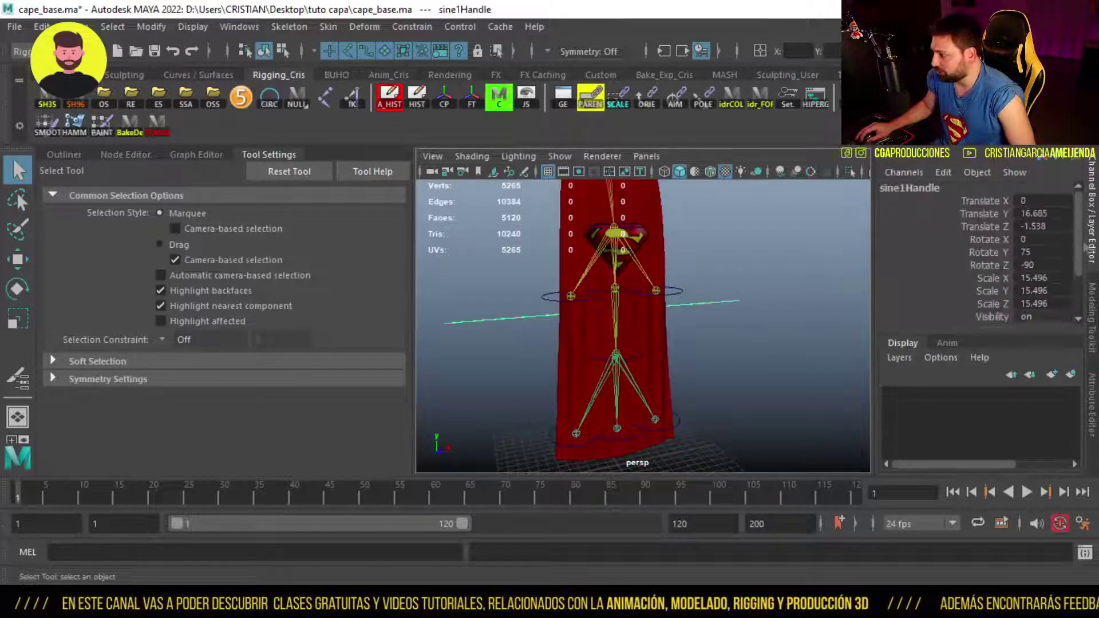
scroll(967, 297, down, 3)
click(901, 305)
scroll(967, 281, down, 2)
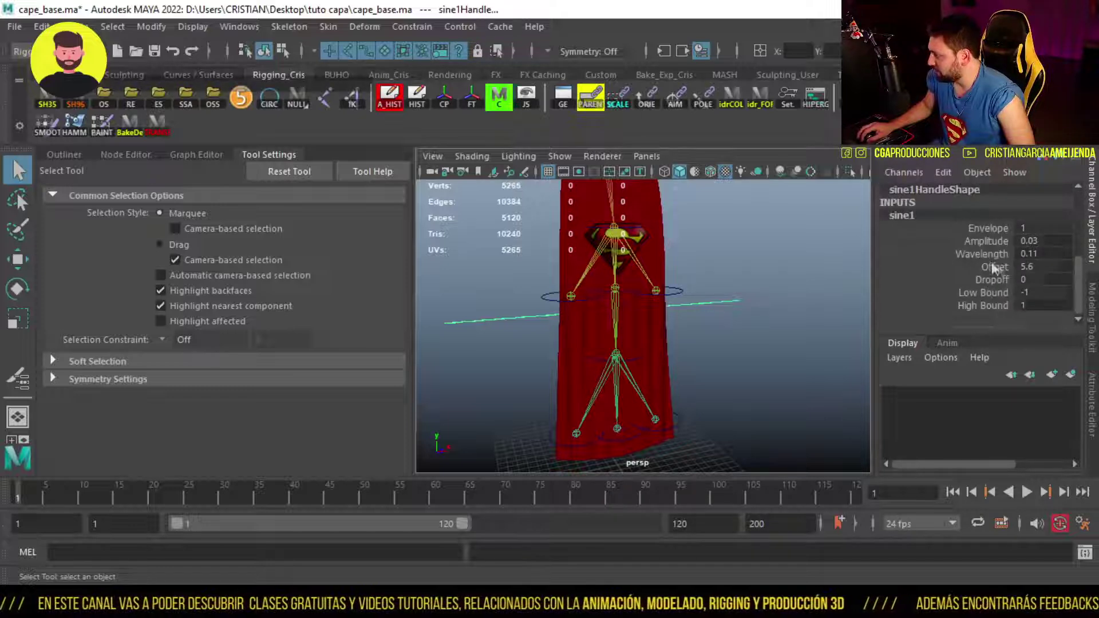
click(967, 268)
middle_drag(504, 352, 541, 355)
key(q)
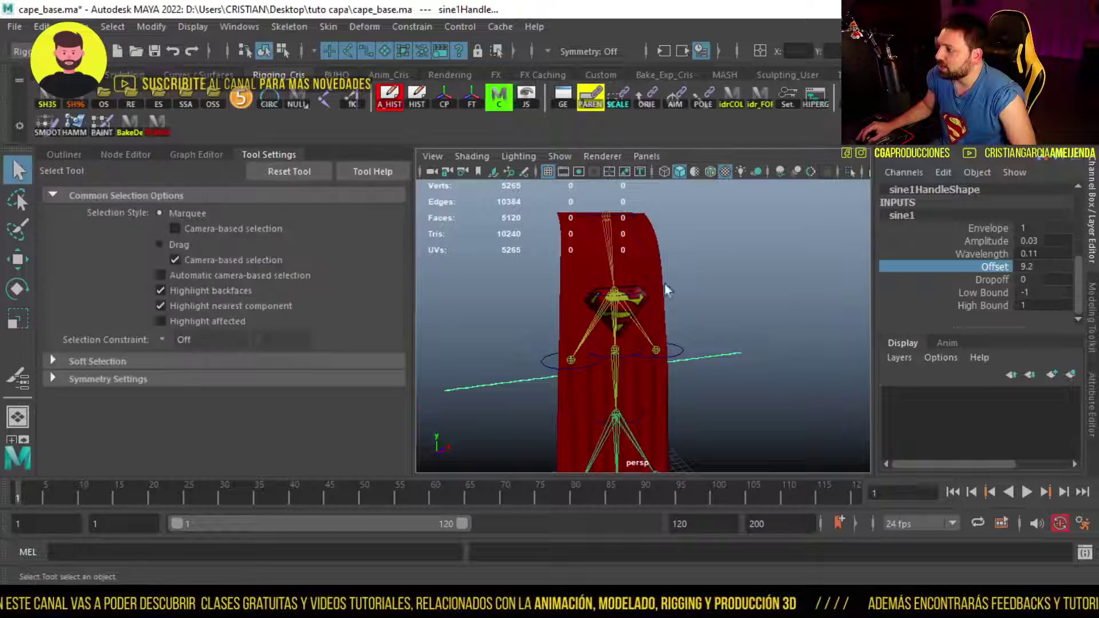
Select the cape mesh again and resume painting its sine1 weights
click(641, 250)
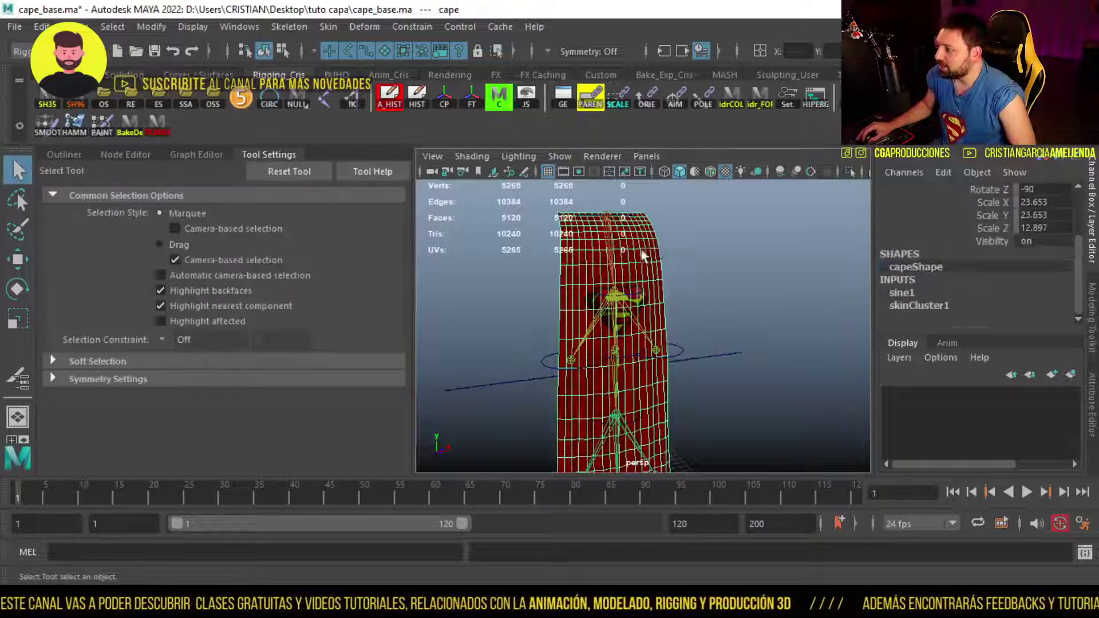
right_click(730, 260)
mouse_move(772, 530)
mouse_move(765, 431)
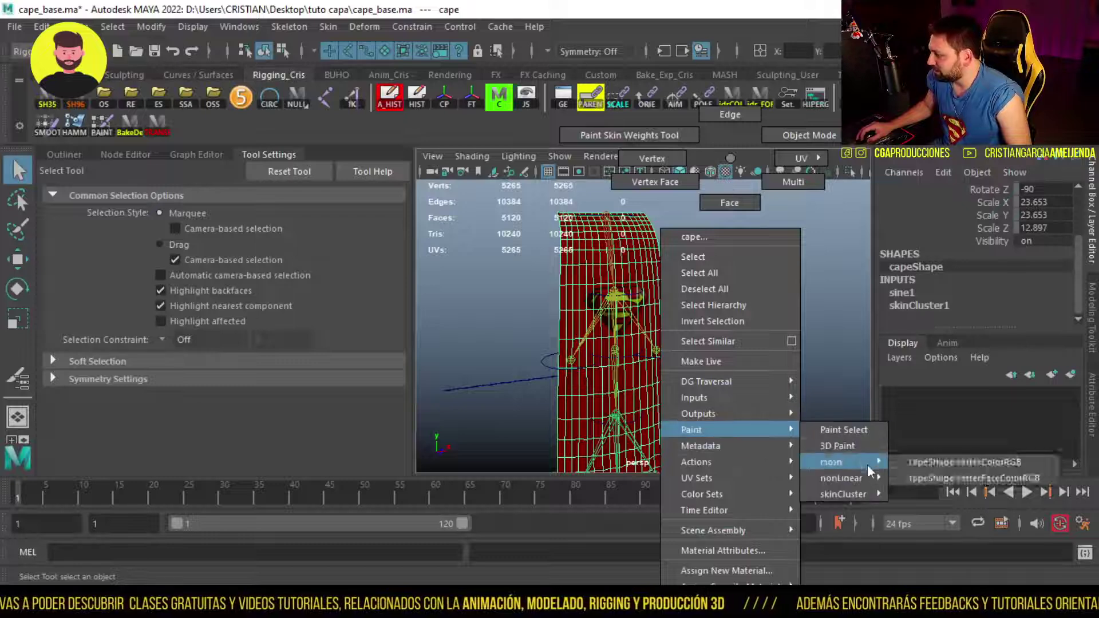
mouse_move(868, 476)
click(937, 477)
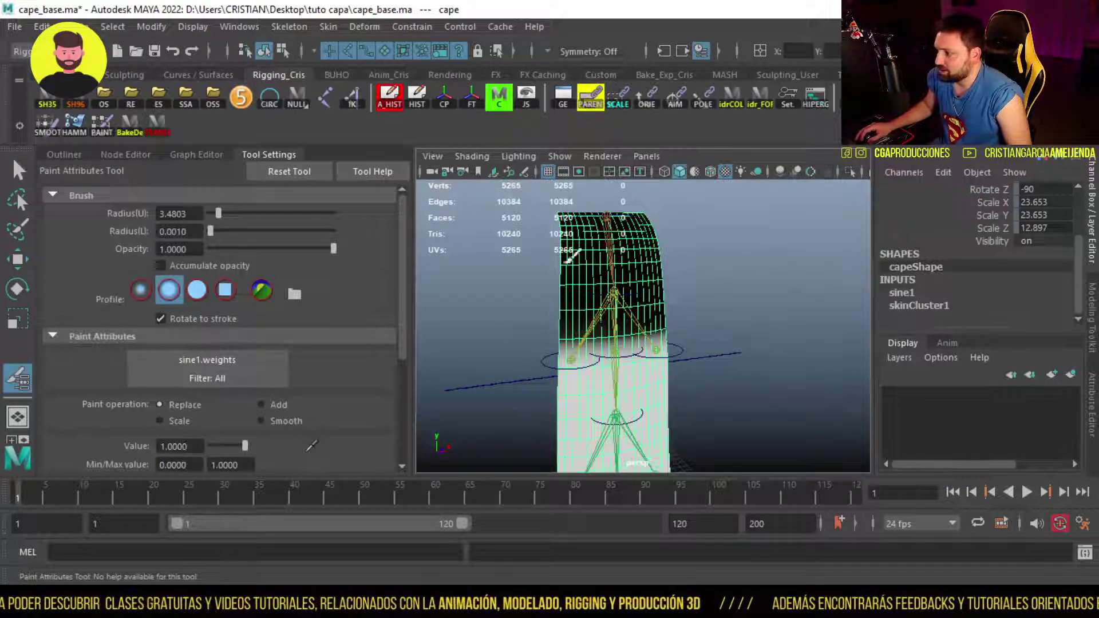
Lower the brush opacity to about 0.36 and soften the sine1 weight transition around the cape's logo with a smaller brush
drag(313, 248, 254, 248)
mouse_move(532, 353)
mouse_down()
mouse_move(575, 312)
mouse_move(658, 349)
mouse_move(641, 312)
mouse_move(615, 315)
mouse_up()
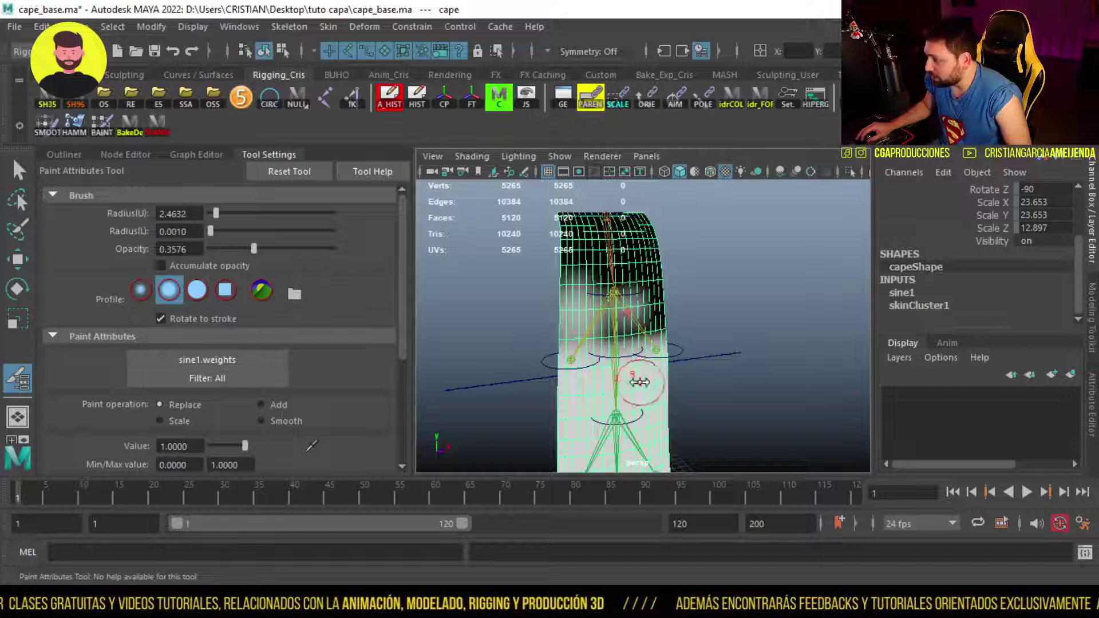
drag(633, 368, 631, 376)
alt+middle_drag(630, 375, 621, 331)
mouse_move(621, 331)
mouse_down()
mouse_move(592, 400)
mouse_move(600, 395)
mouse_up()
Raise the brush opacity to 1 and paint irregular dark patches on the cape's lower part and a white patch in its black upper area
drag(256, 249, 333, 249)
drag(575, 326, 596, 452)
mouse_move(621, 343)
mouse_down()
mouse_move(658, 366)
mouse_move(658, 407)
mouse_up()
alt+middle_drag(658, 407, 634, 391)
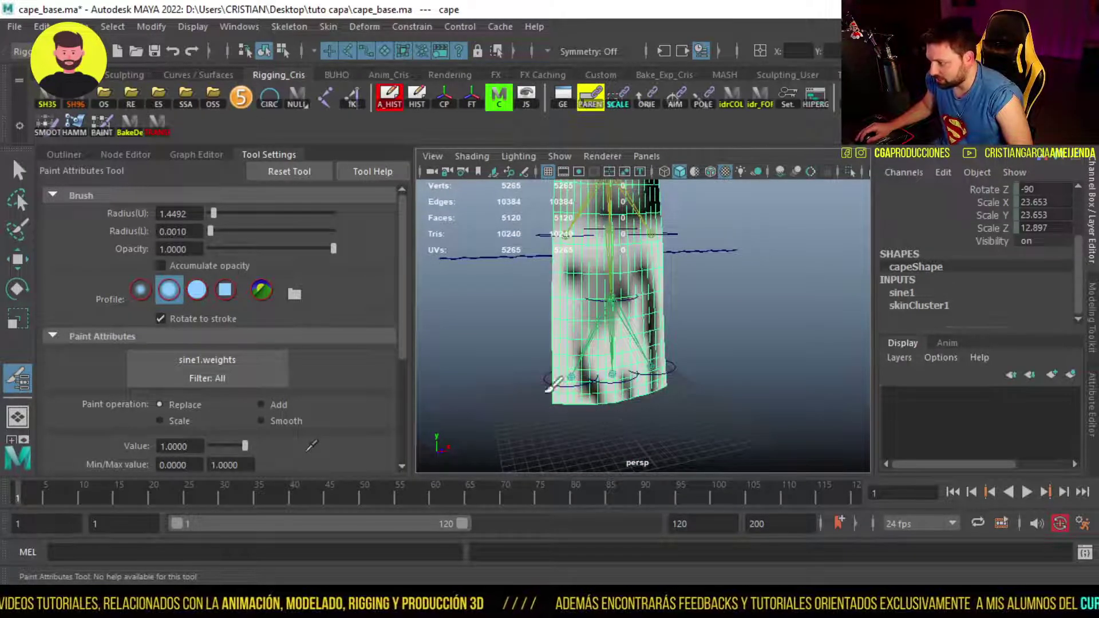
mouse_move(634, 361)
alt+mouse_down()
mouse_move(638, 395)
mouse_move(576, 335)
mouse_move(592, 372)
mouse_move(613, 356)
alt+mouse_up()
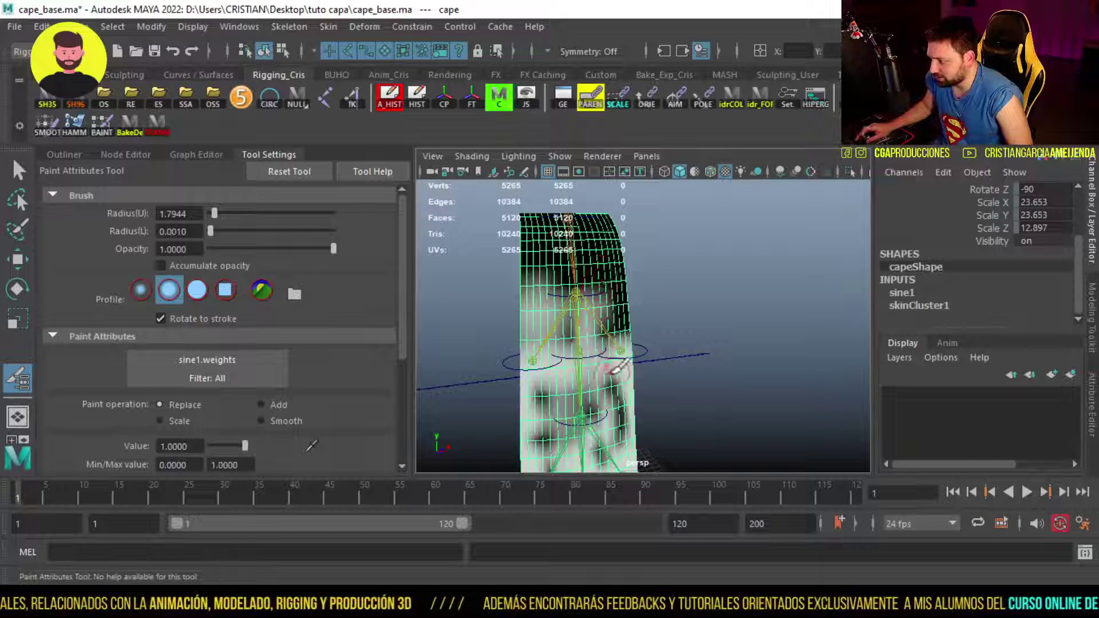
drag(592, 257, 610, 272)
mouse_move(612, 378)
mouse_down()
mouse_move(572, 309)
mouse_move(544, 315)
mouse_move(595, 318)
mouse_up()
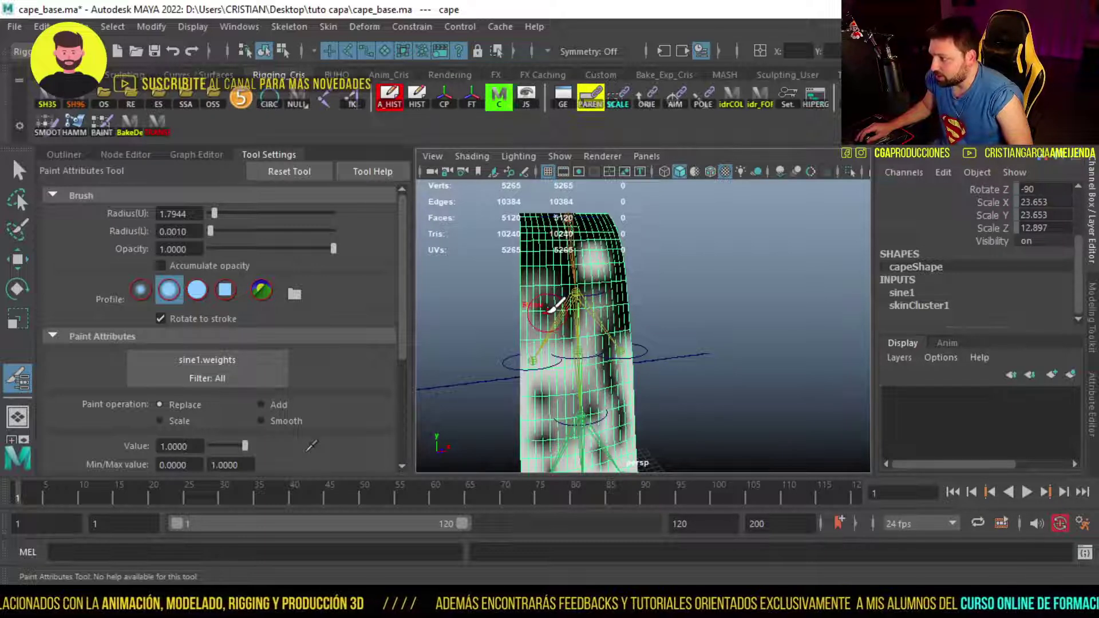
Lower the brush opacity to about 0.15 and soften the sine1 weight patches around the cape's upper part and side edge
drag(268, 248, 242, 252)
alt+drag(573, 312, 610, 317)
alt+right_drag(606, 321, 635, 304)
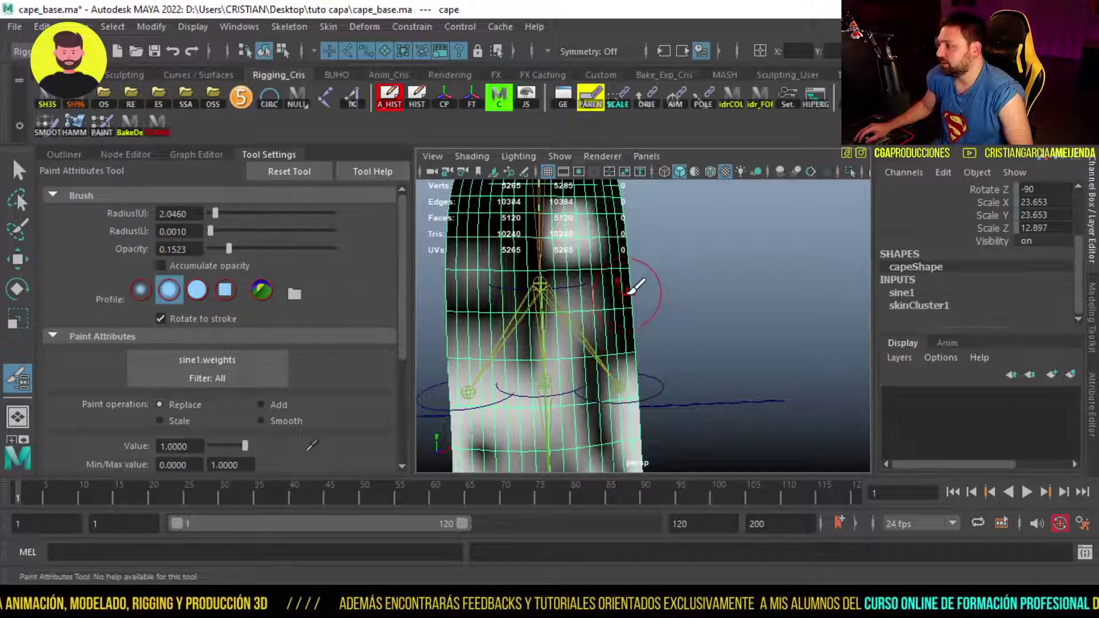
mouse_move(632, 280)
mouse_down()
mouse_move(645, 326)
mouse_move(641, 267)
mouse_up()
mouse_move(651, 337)
mouse_down()
mouse_move(633, 287)
mouse_move(628, 326)
mouse_up()
alt+drag(461, 275, 489, 290)
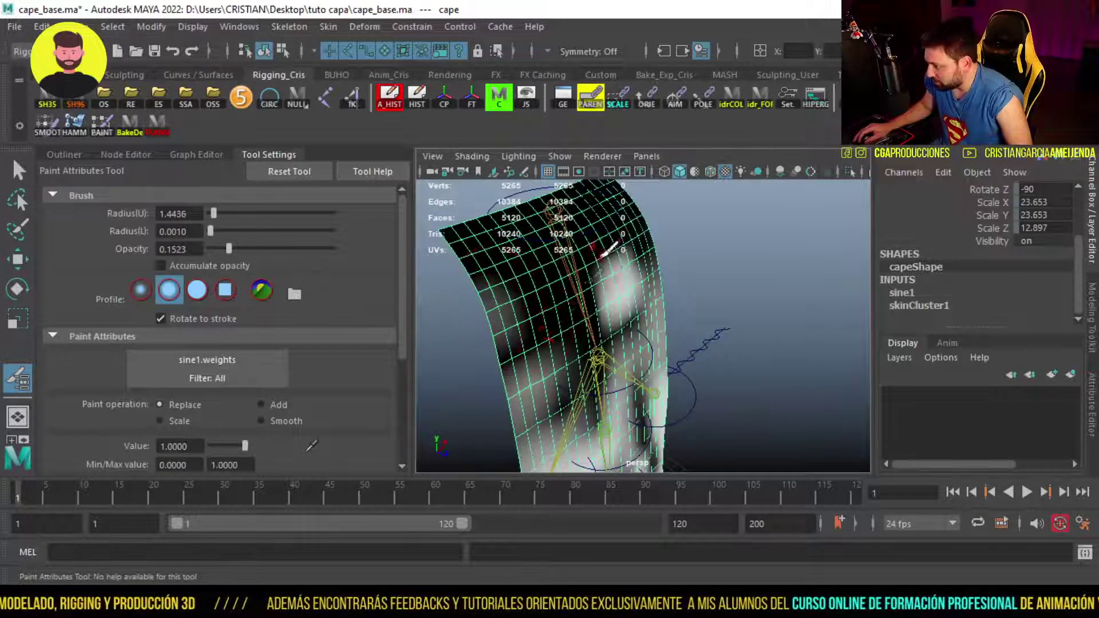
alt+drag(608, 250, 581, 245)
alt+drag(667, 319, 572, 190)
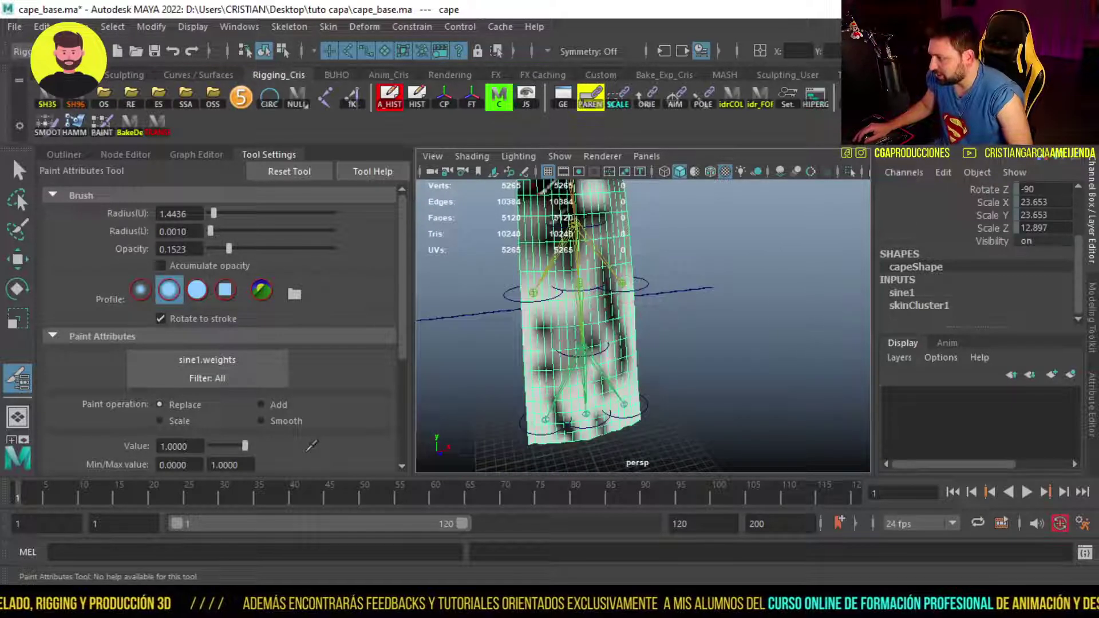
Leave weight painting, deselect the cape, play the scene briefly and select the sine deformer handle
key(q)
click(696, 383)
alt+right_drag(696, 383, 667, 377)
alt+drag(667, 376, 683, 383)
key(alt+v)
click(521, 330)
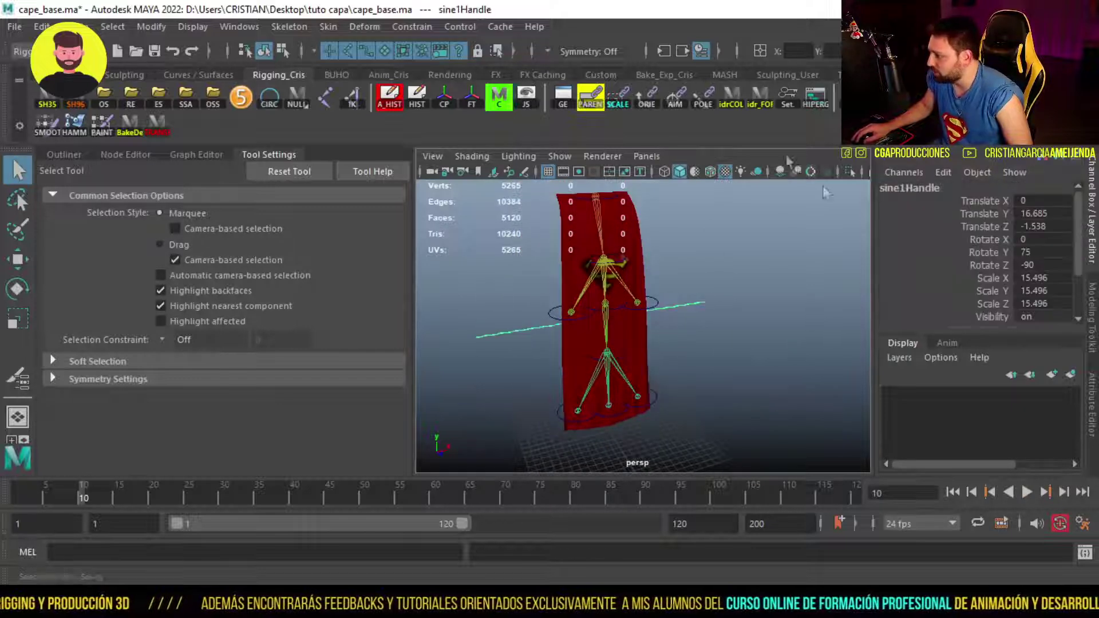
Hide the joints in the perspective view so the textured cape is unobstructed
click(559, 156)
click(642, 258)
alt+right_drag(572, 322, 603, 328)
alt+middle_drag(603, 329, 623, 351)
alt+right_drag(623, 351, 659, 360)
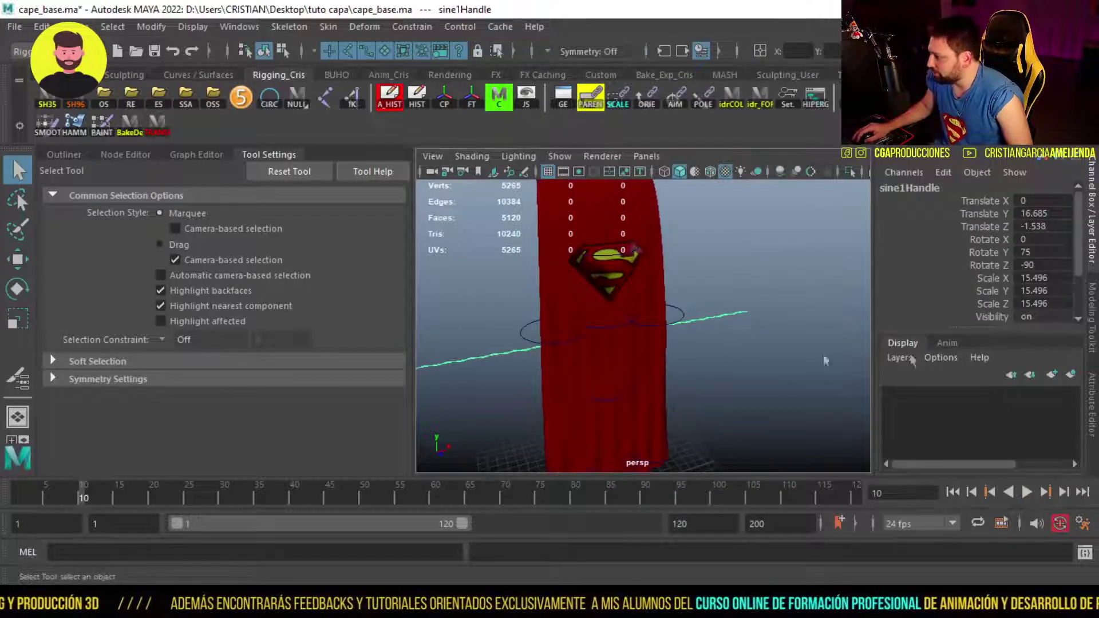
Slide the sine1 deformer's Offset to 2 to check the waves on the repainted cape
scroll(970, 318, down, 3)
click(911, 307)
scroll(928, 317, down, 3)
click(977, 266)
middle_drag(671, 379, 620, 433)
alt+right_drag(741, 369, 548, 373)
key(q)
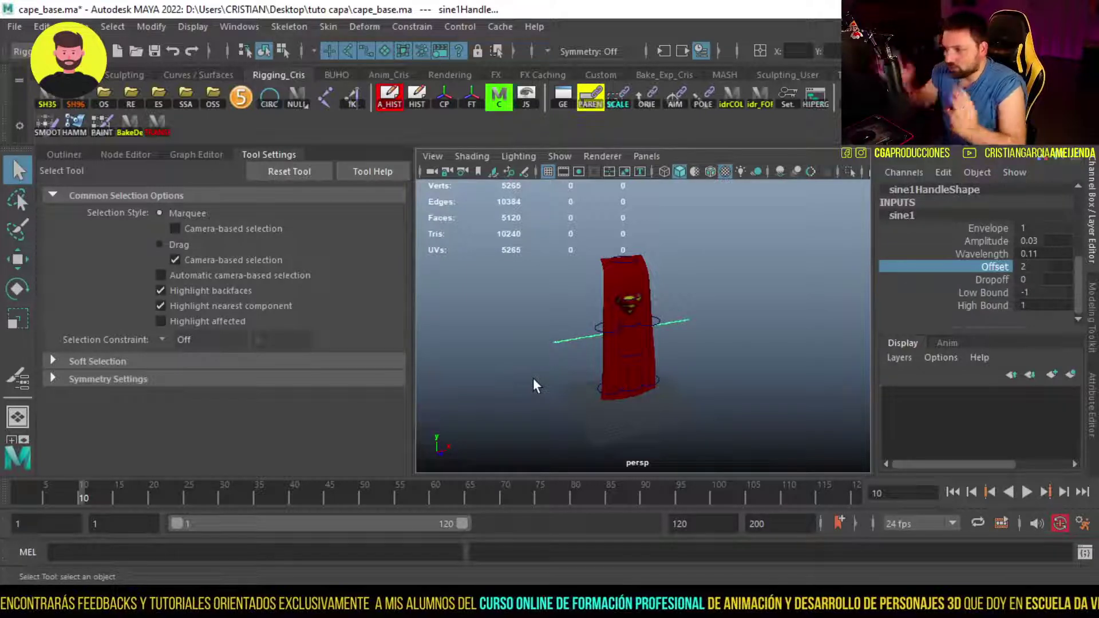
Show the Outliner, move the cape's top circle control sideways to test whether the sine handle follows, and undo the move
click(81, 155)
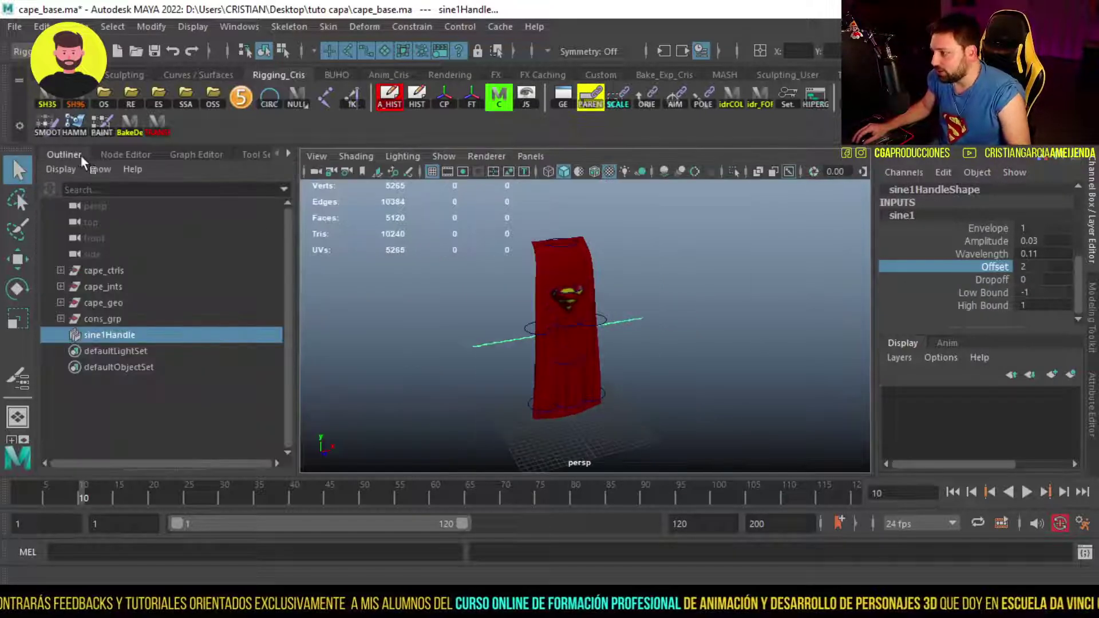
click(568, 243)
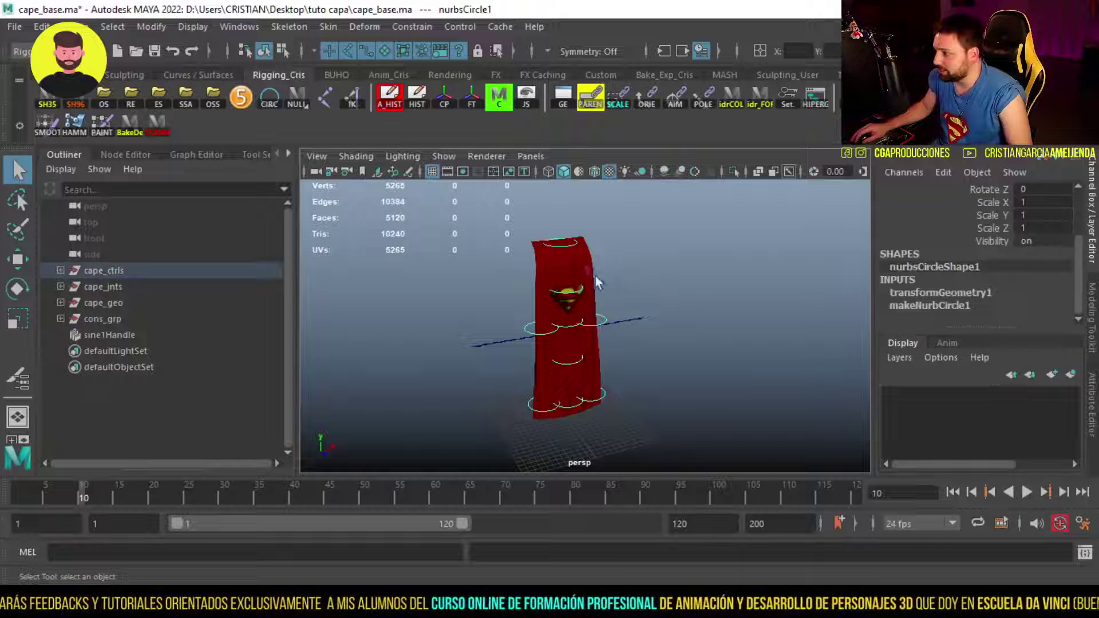
key(w)
drag(562, 239, 741, 243)
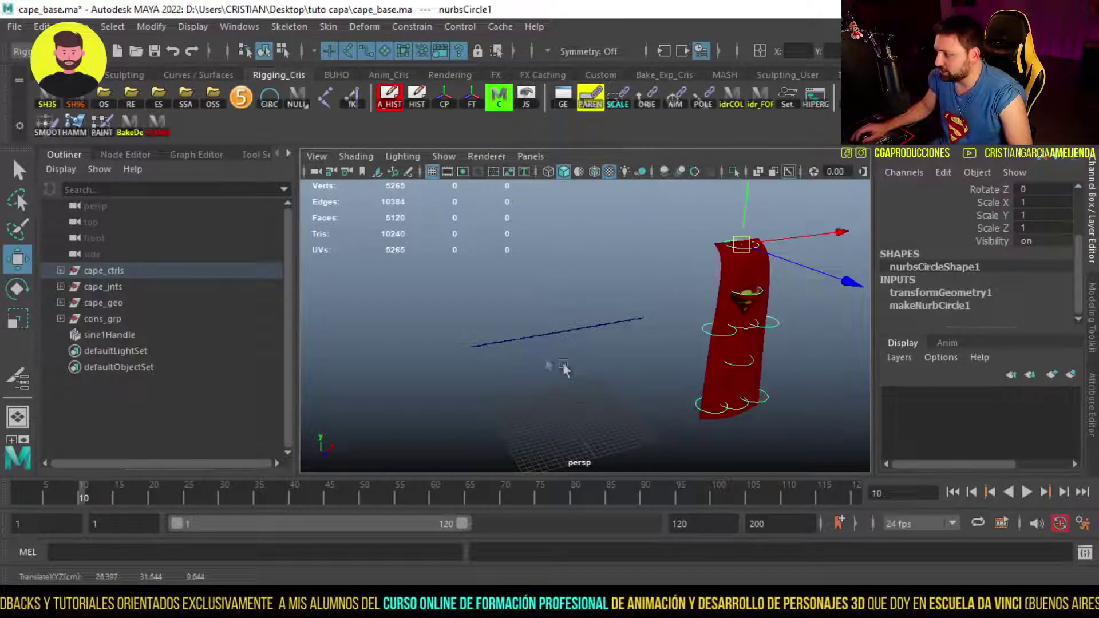
key(ctrl+z)
key(ctrl+z)
key(ctrl+z)
key(q)
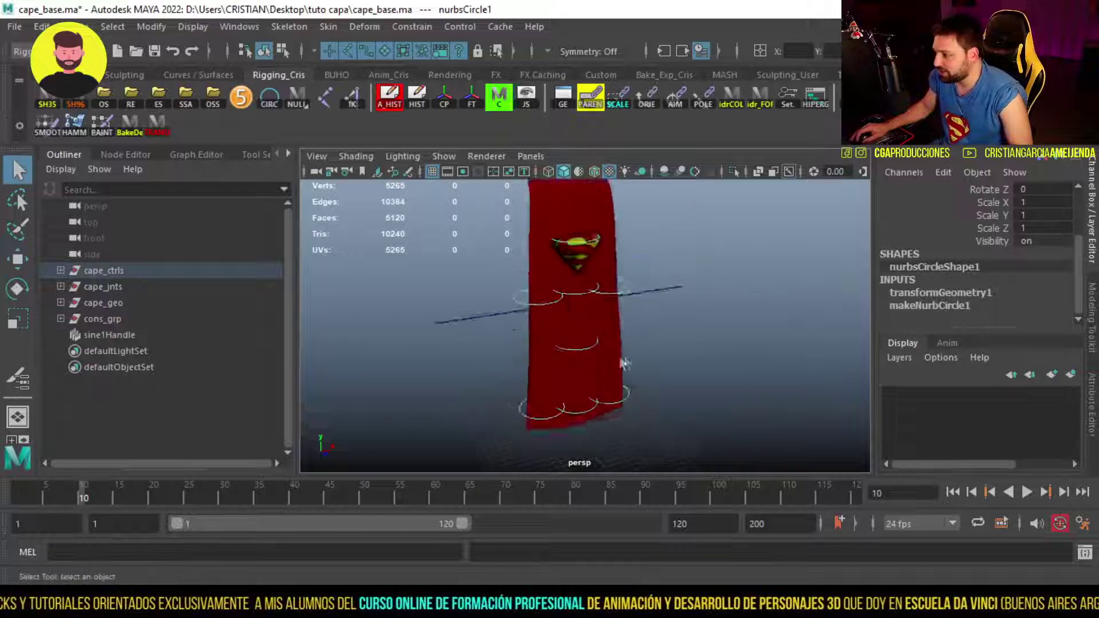
Group sine1Handle on its own, name the group def_grp and expand it
click(125, 335)
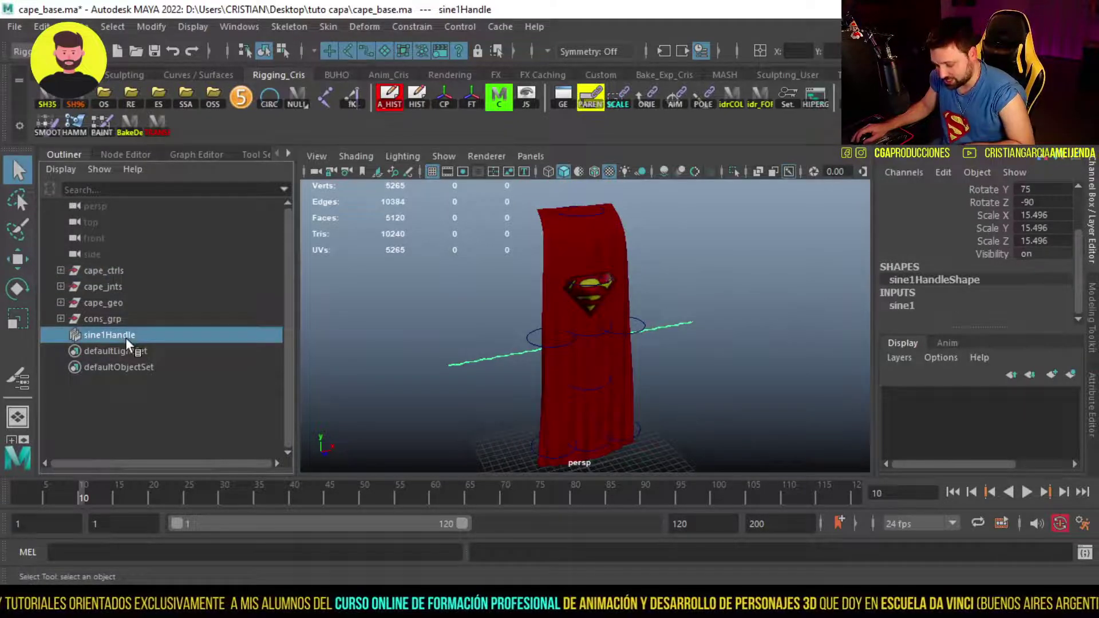
key(ctrl+g)
double_click(101, 338)
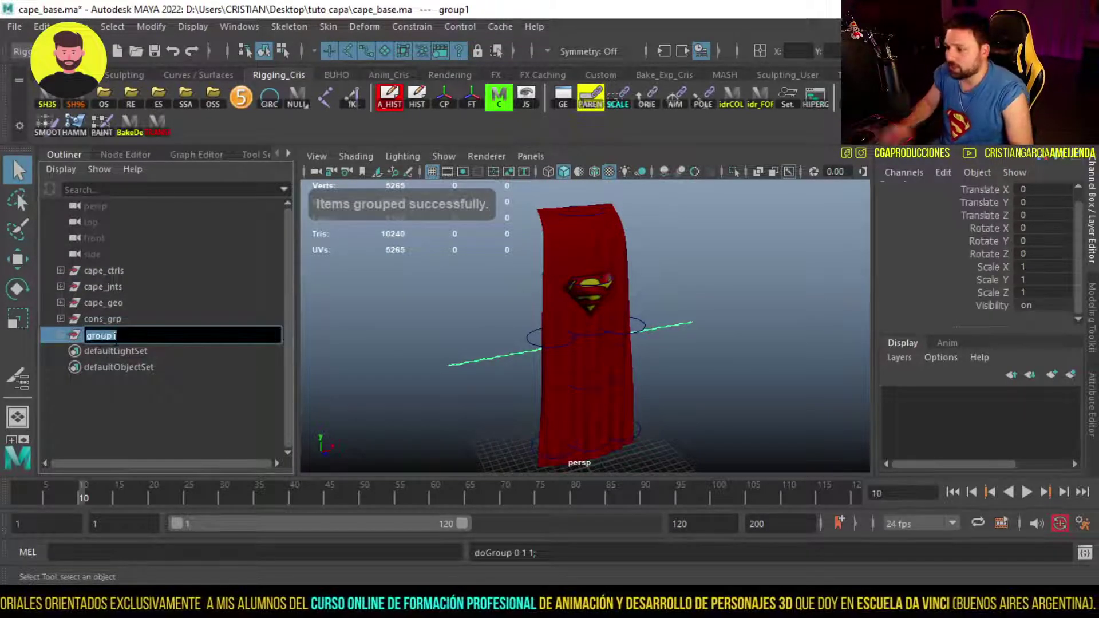
text(def:grp)
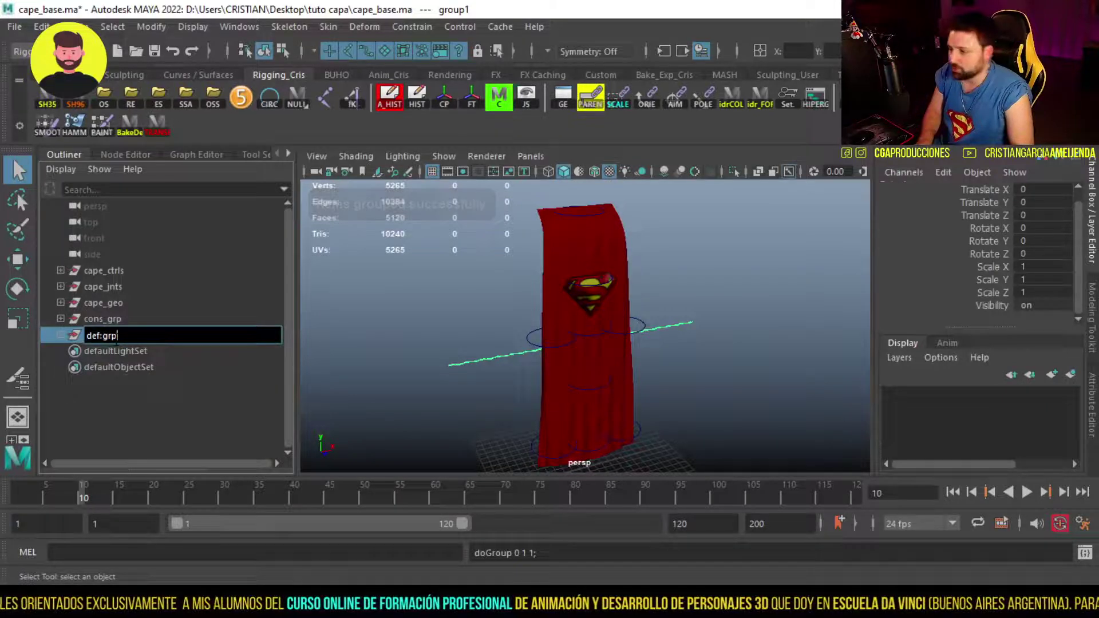
key(Return)
double_click(110, 338)
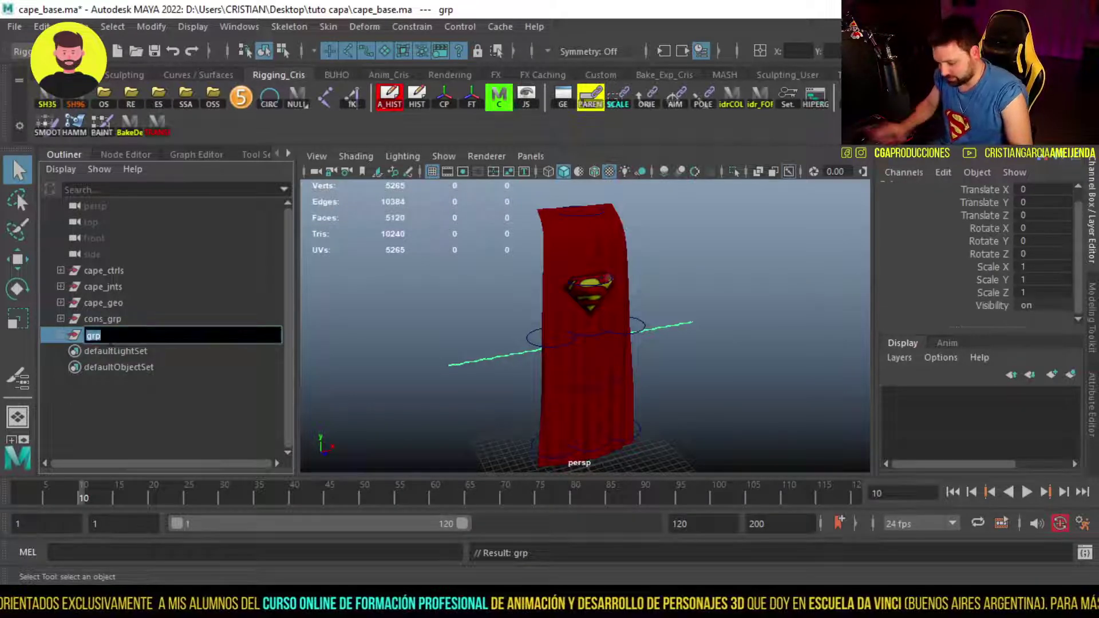
text(def_grp)
key(Return)
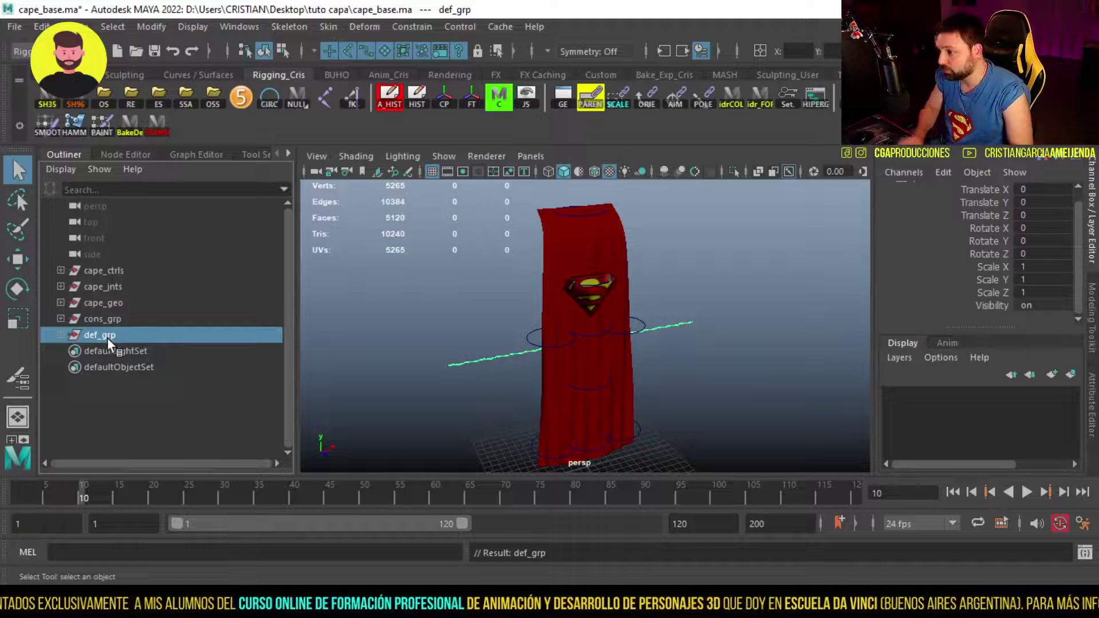
click(60, 334)
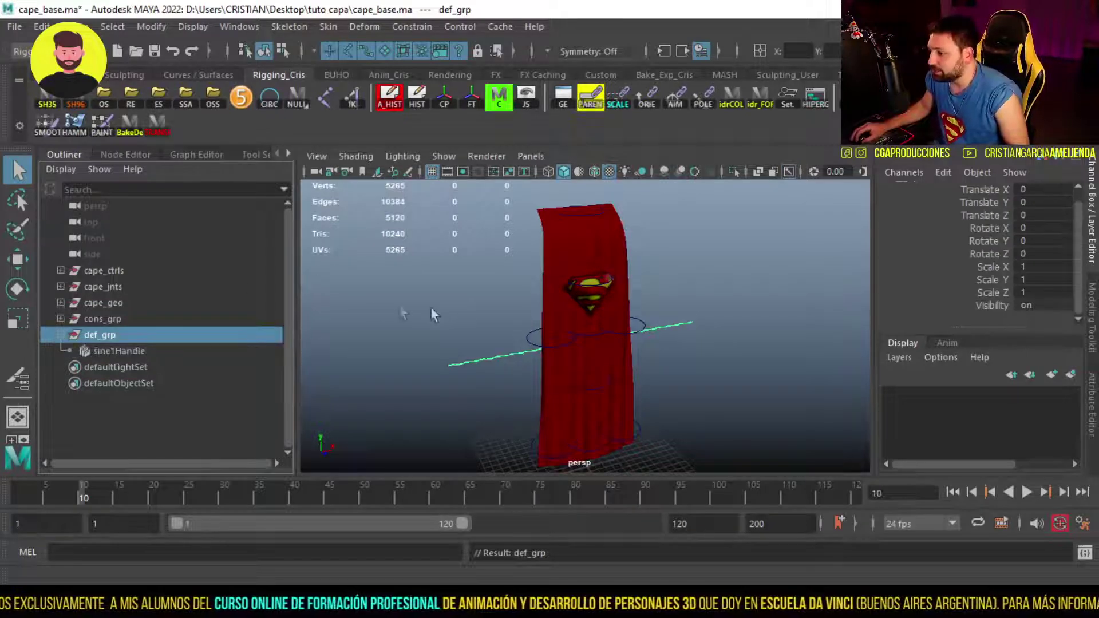
Parent-constrain and scale-constrain sine1Handle to the cape's top circle control
scroll(543, 322, up, 2)
alt+drag(571, 242, 615, 233)
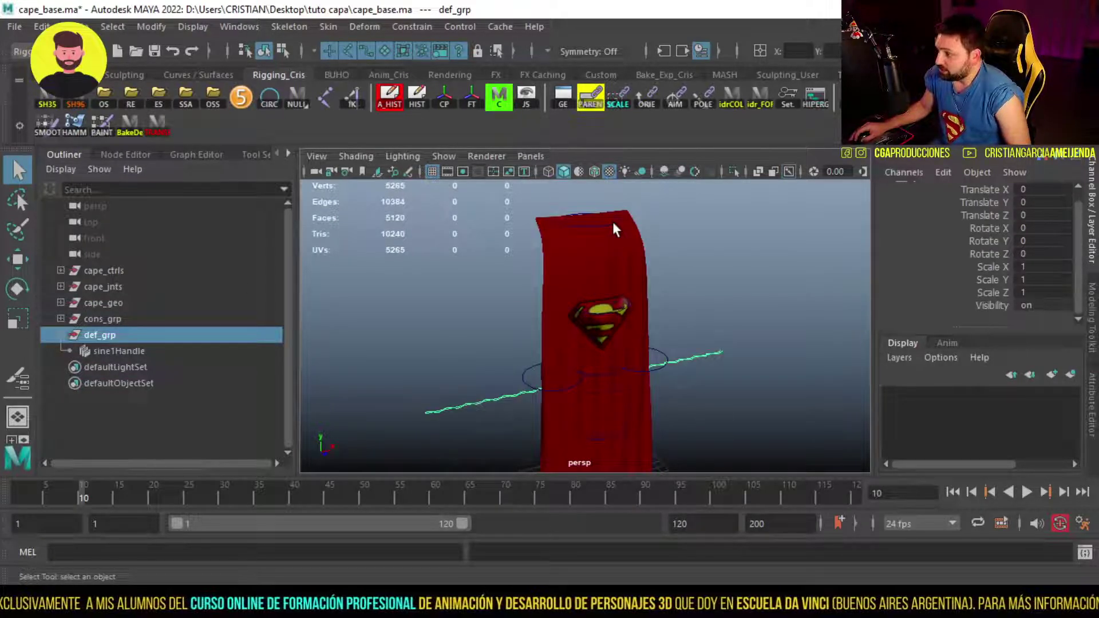
click(613, 223)
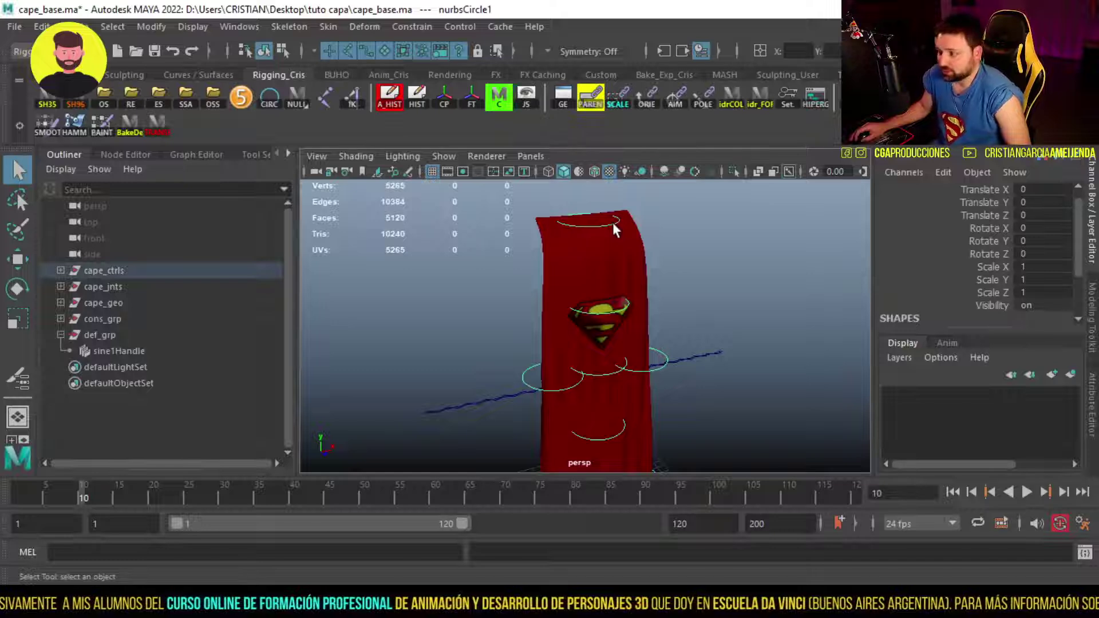
click(141, 353)
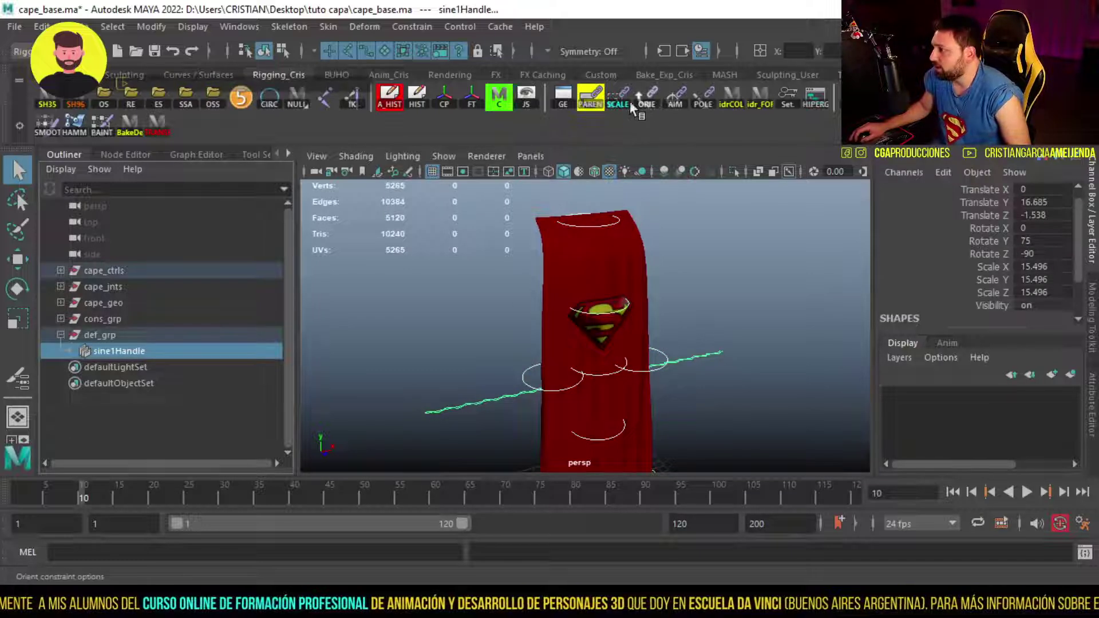
click(413, 27)
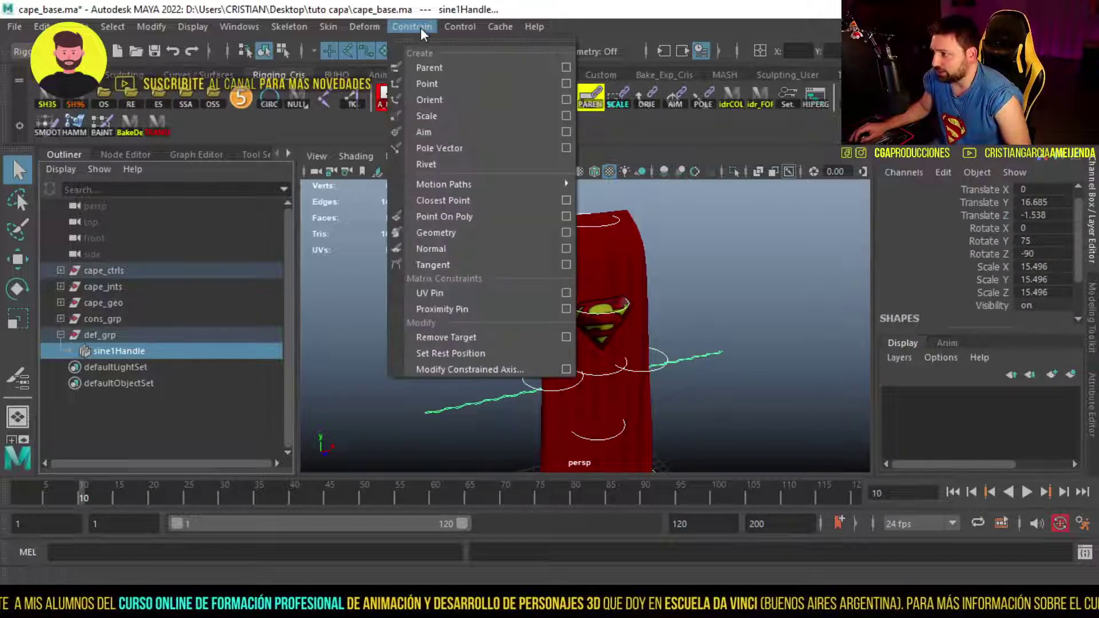
click(430, 68)
click(501, 87)
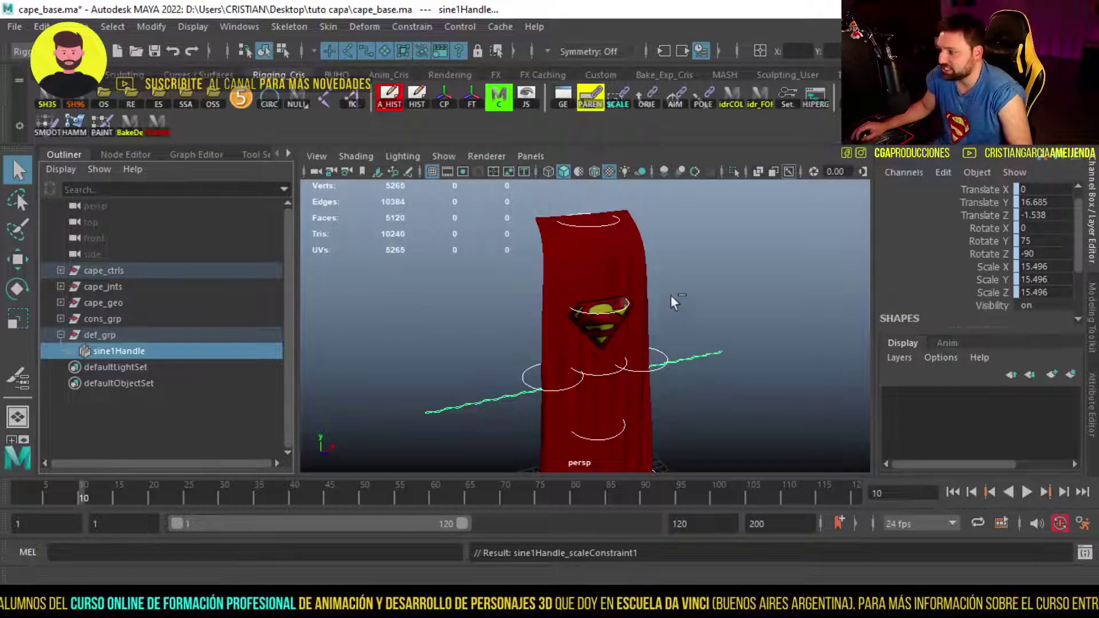
Move the top circle control to test that the constrained sine handle follows, and undo the move
click(598, 224)
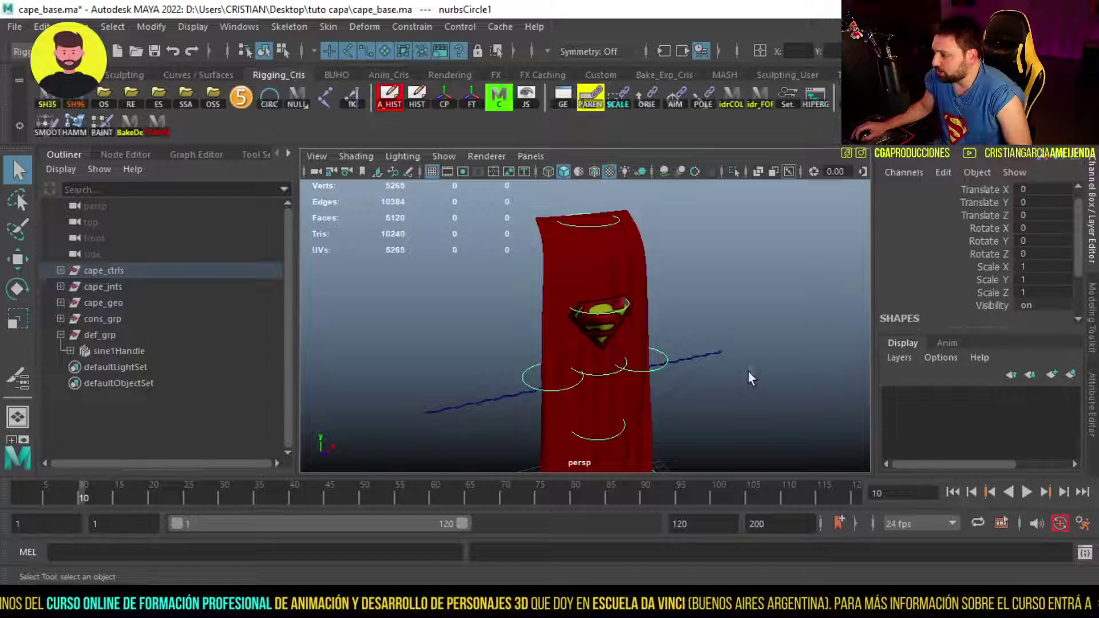
key(w)
drag(590, 249, 691, 203)
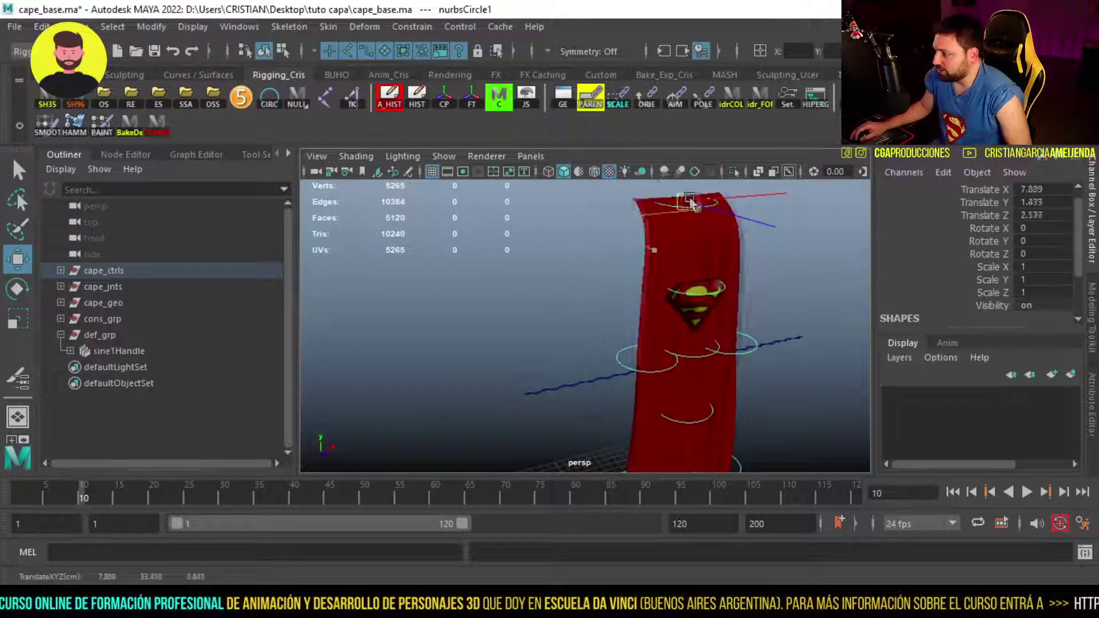
key(ctrl+z)
key(ctrl+z)
key(ctrl+z)
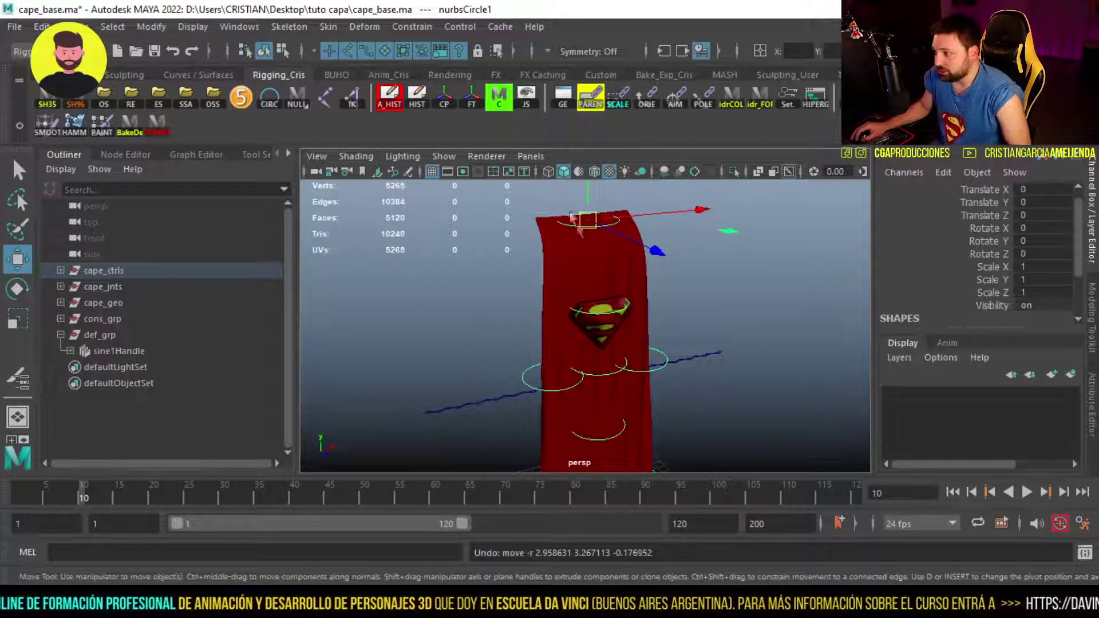
Scale up the top circle control to test the rig's scaling, and undo it
key(r)
drag(587, 220, 674, 279)
key(ctrl+z)
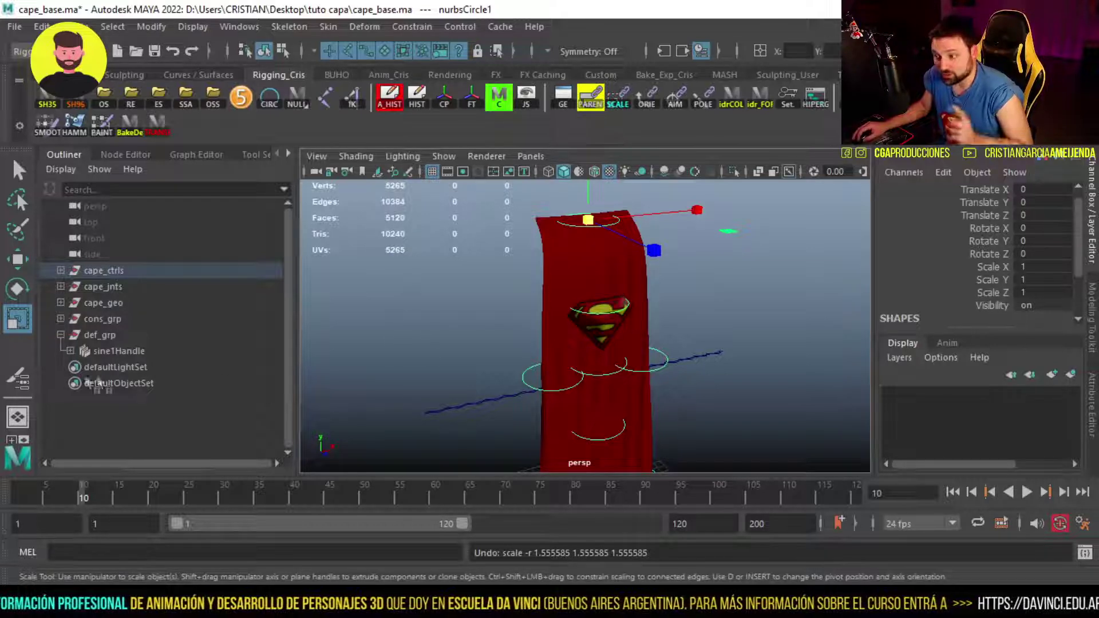
alt+drag(614, 246, 558, 260)
key(q)
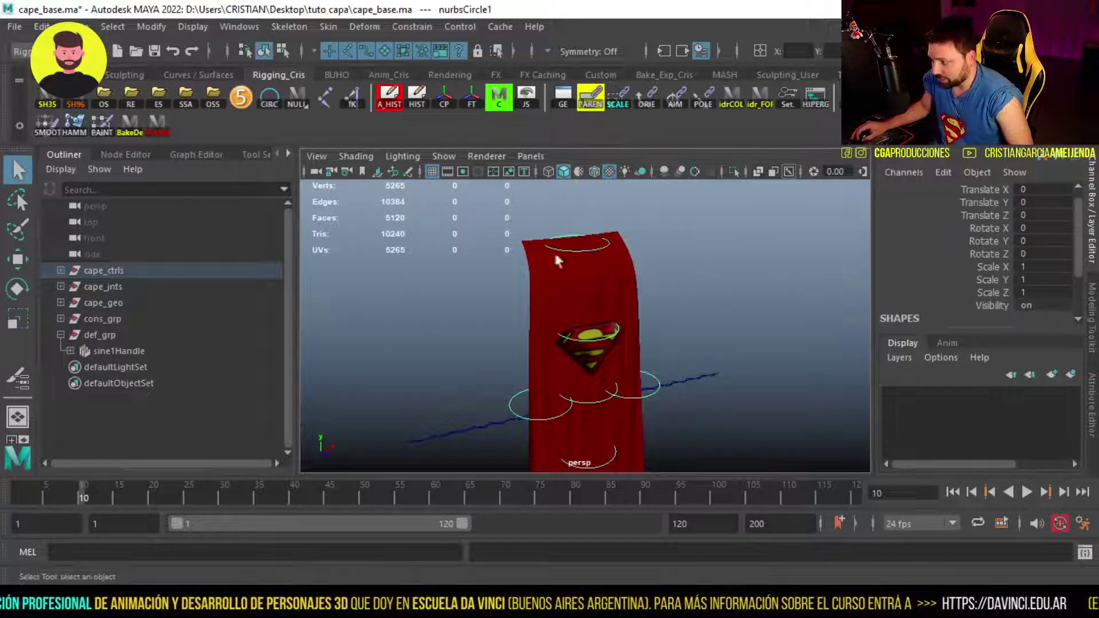
Scale-constrain the cape_jnts group to the top circle control and clear the selection
click(60, 286)
click(111, 284)
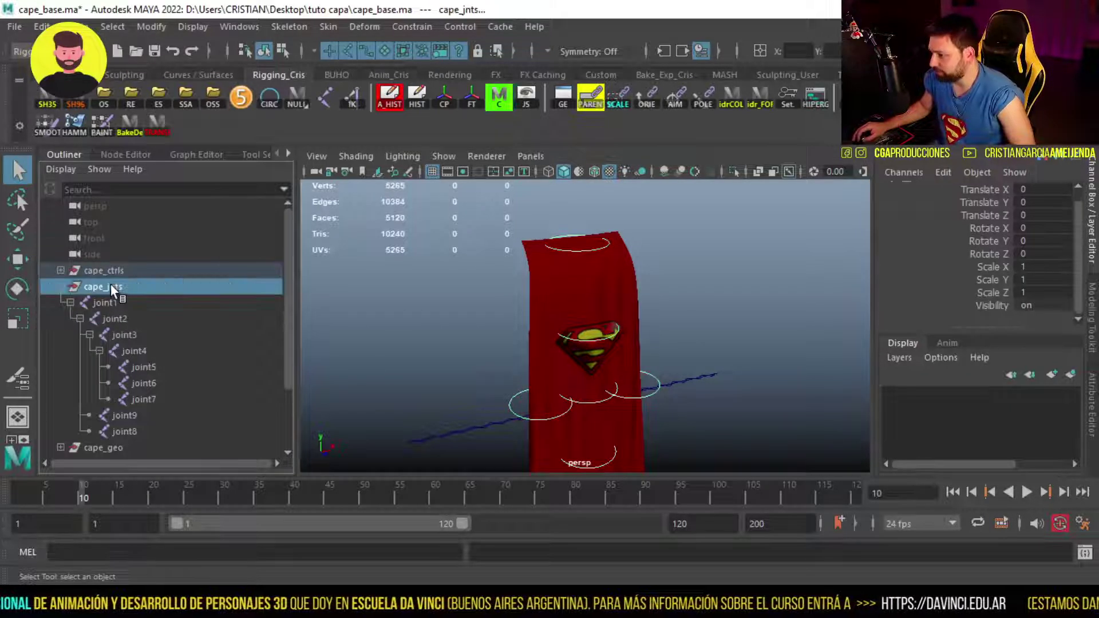
click(617, 100)
click(781, 346)
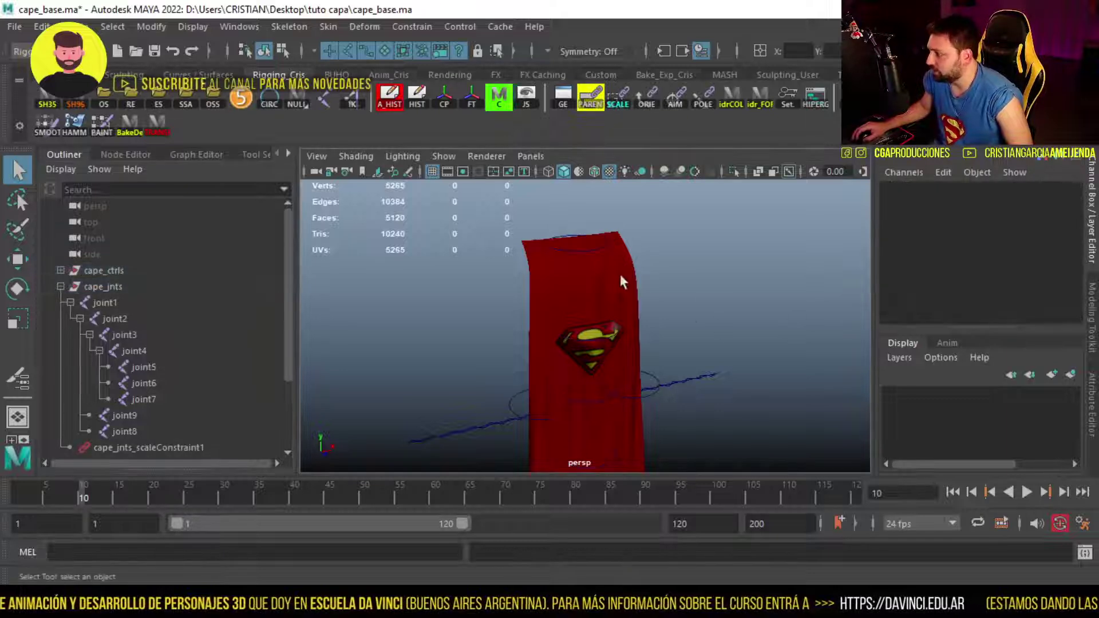
Scale the top circle control again to test the cape with its constrained joints, and undo the scaling
click(606, 242)
key(r)
drag(572, 276, 736, 289)
key(ctrl+z)
alt+drag(487, 292, 660, 290)
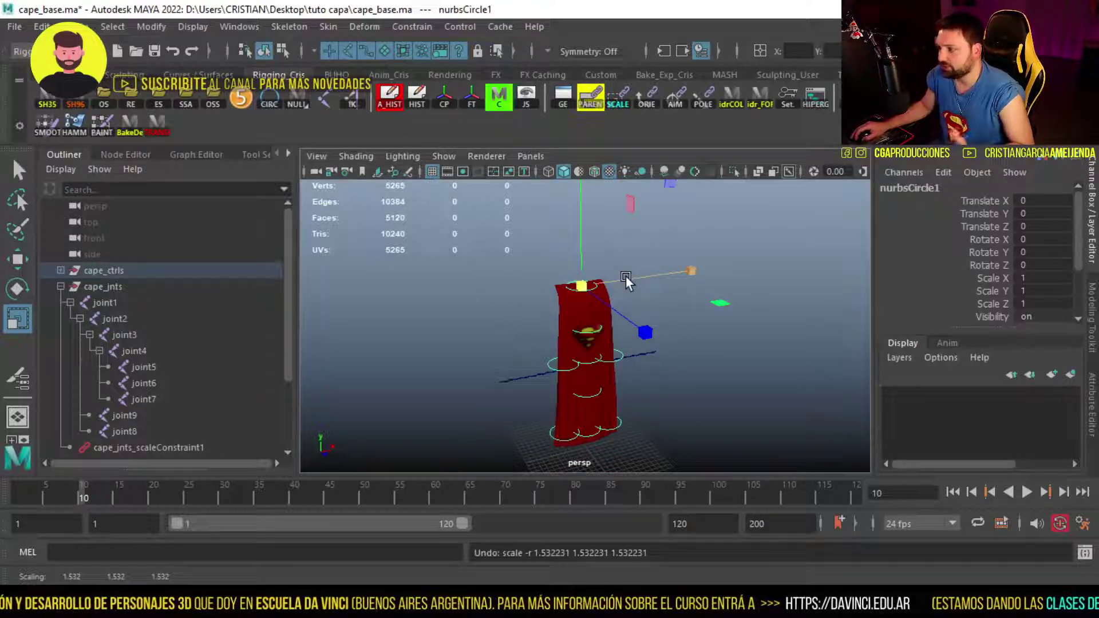
Group the cape_ctrls, cape_jnts, cape_geo, cons_grp and def_grp groups together under a new group named cape_grp
click(60, 286)
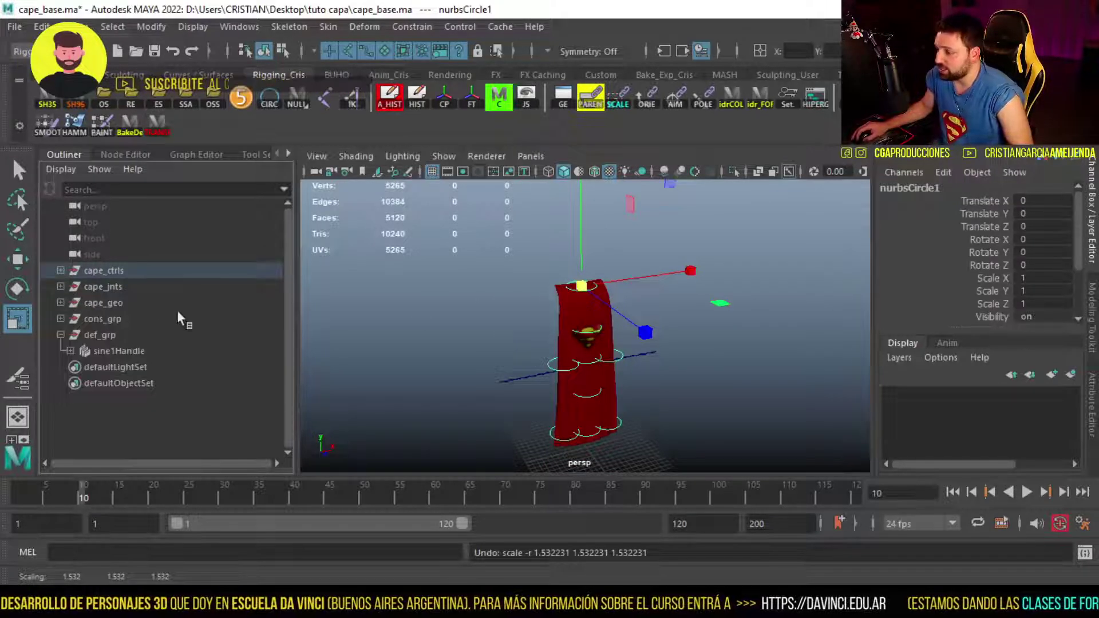
click(111, 334)
shift+click(114, 271)
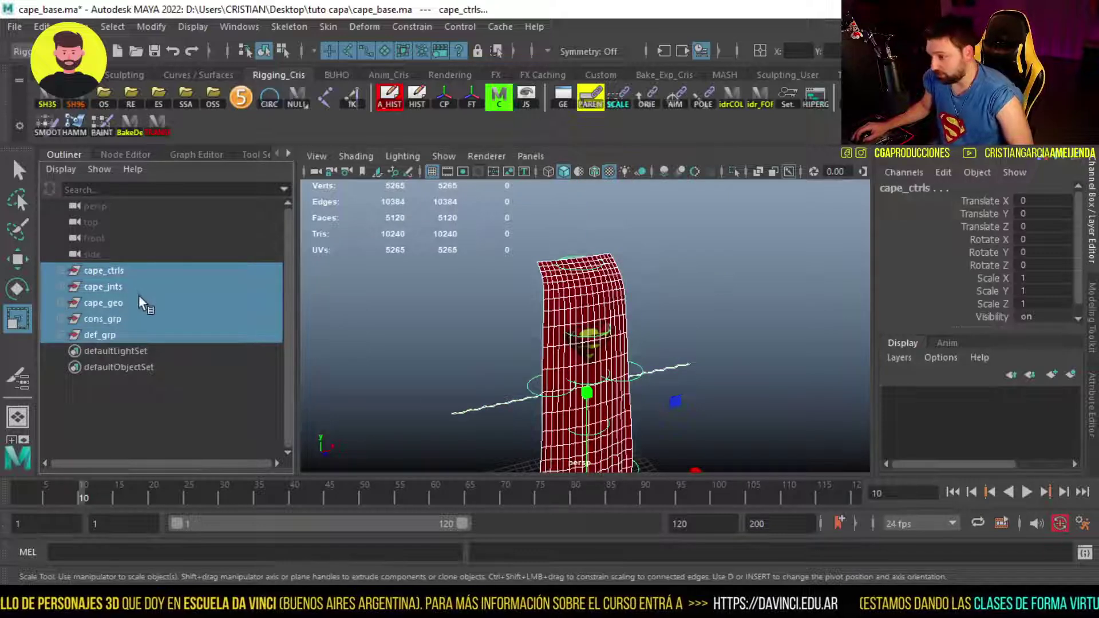
key(ctrl+g)
double_click(98, 272)
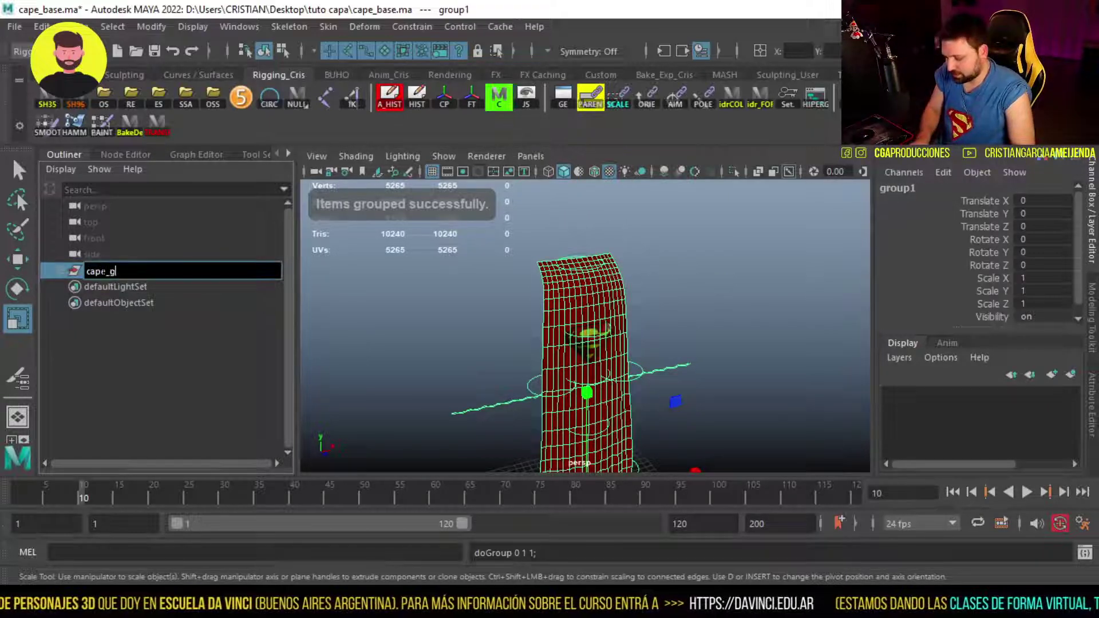
text(cape_grp)
key(Return)
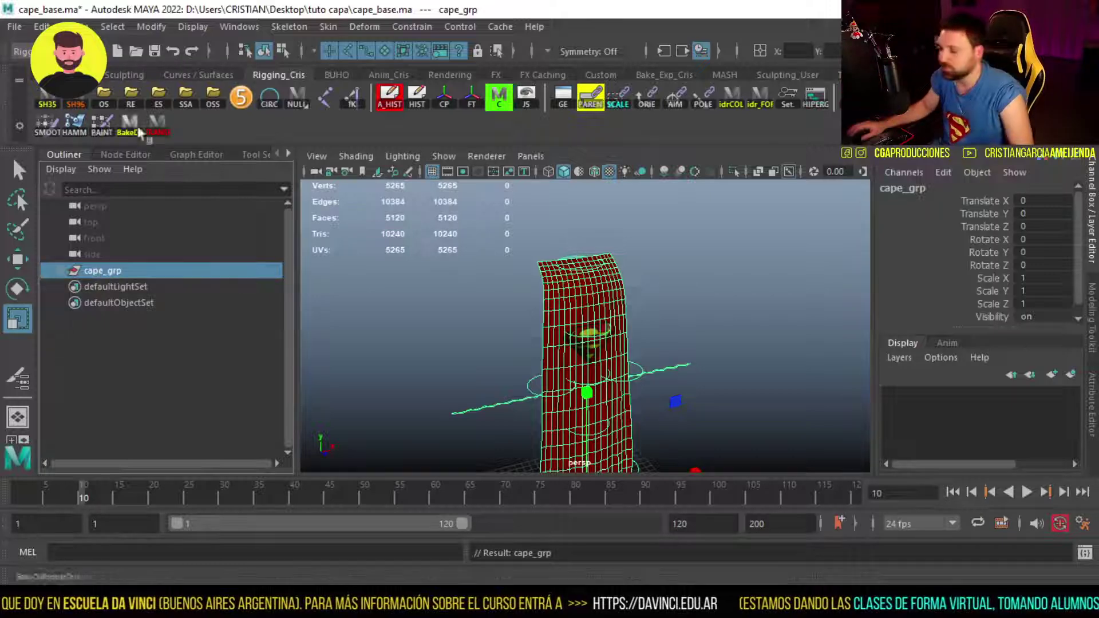
Select the sine deformer handle crossing the cape and hide it
alt+middle_drag(679, 382, 666, 324)
key(q)
click(669, 323)
click(673, 325)
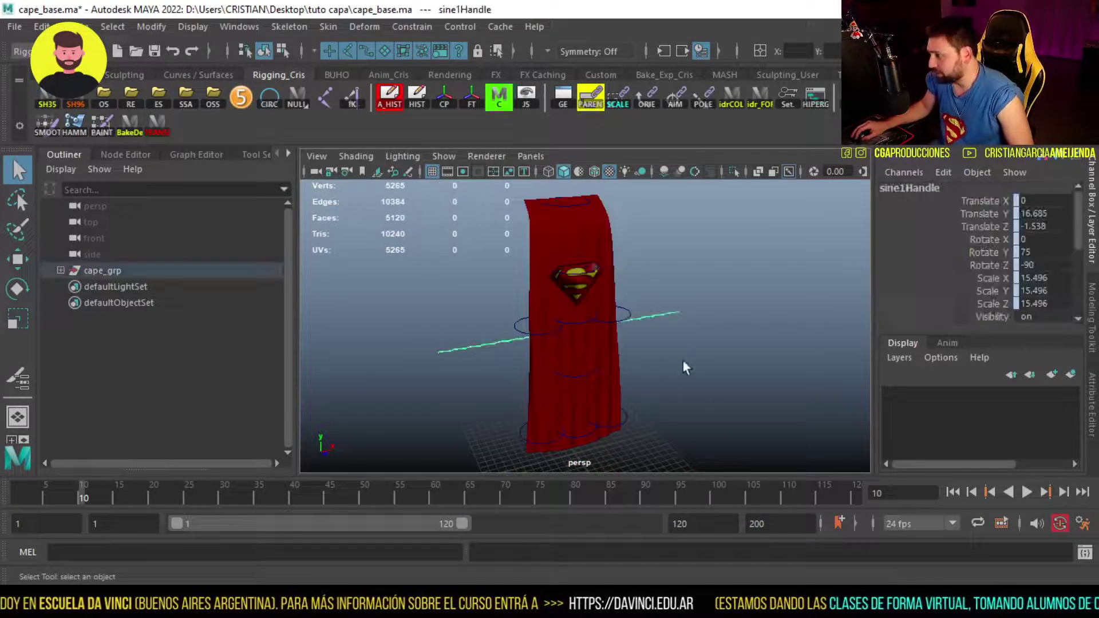
key(ctrl+h)
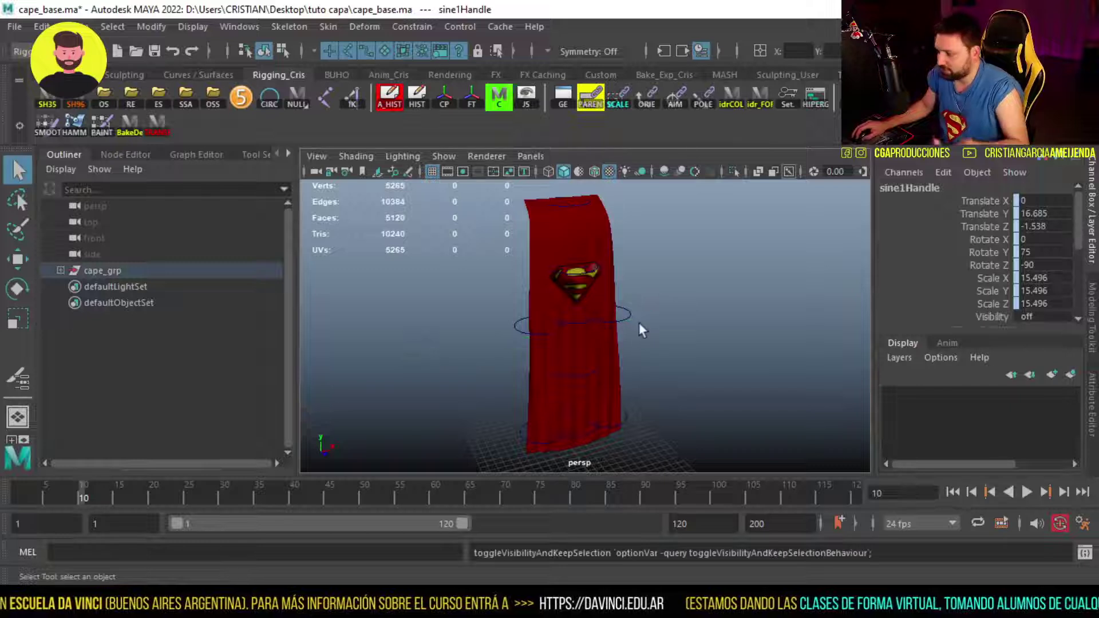
Select the hidden sine1Handle inside def_grp and vary the sine1 Offset to test how the cape waves
click(60, 271)
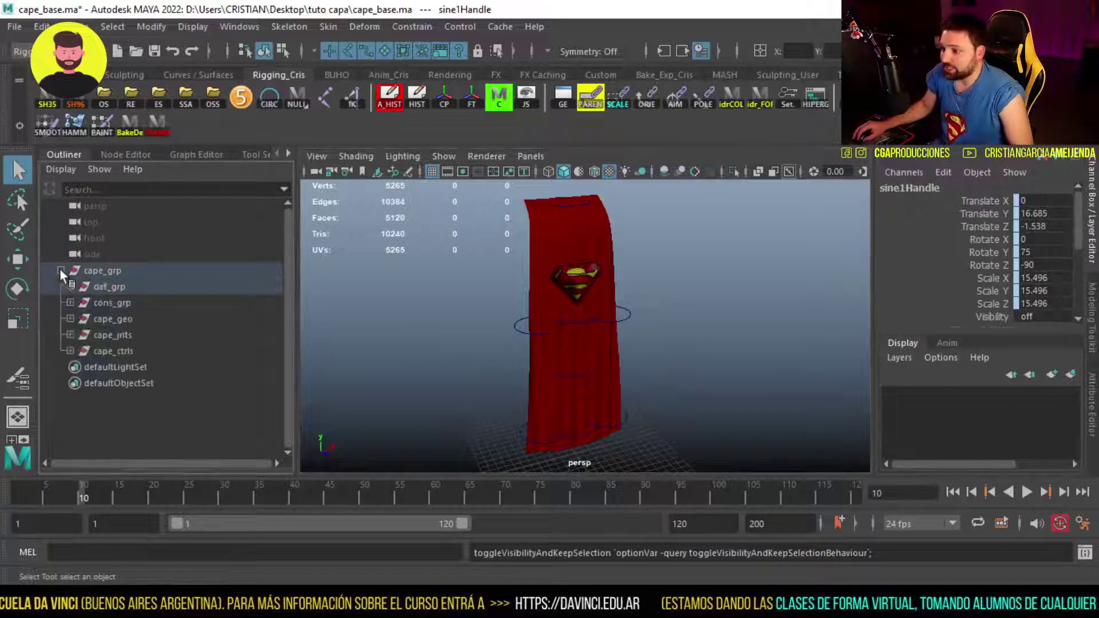
click(70, 351)
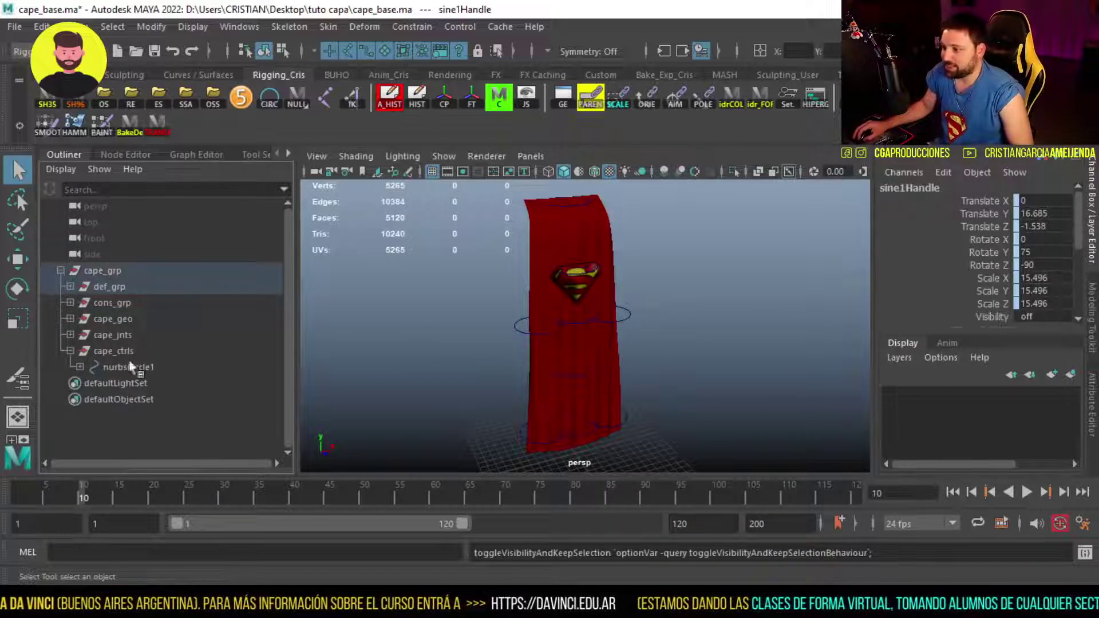
click(71, 350)
click(69, 286)
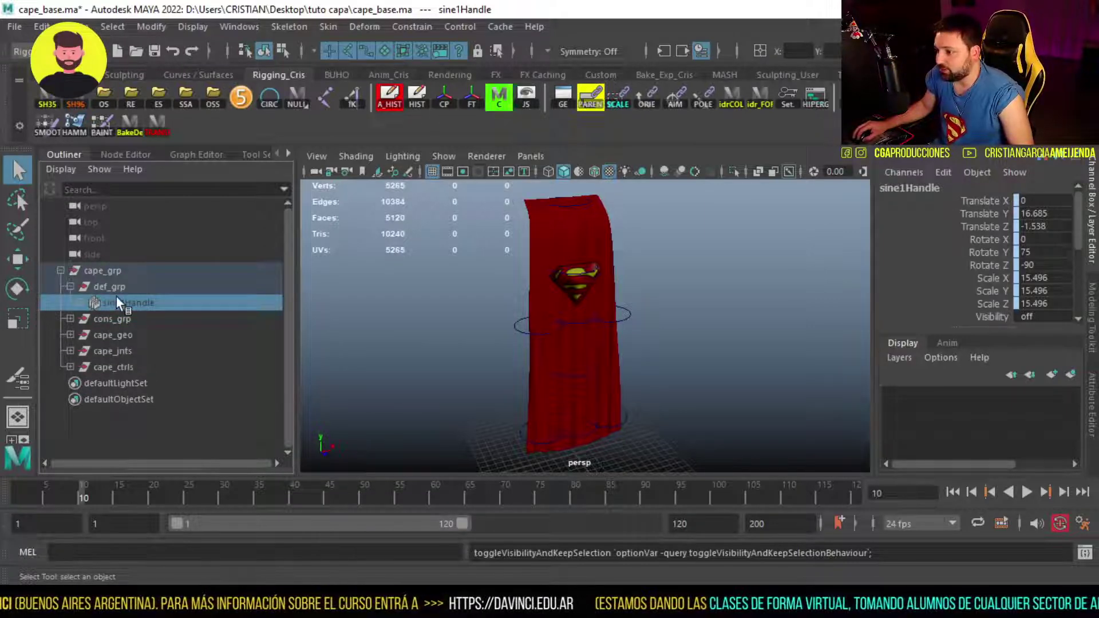
click(119, 300)
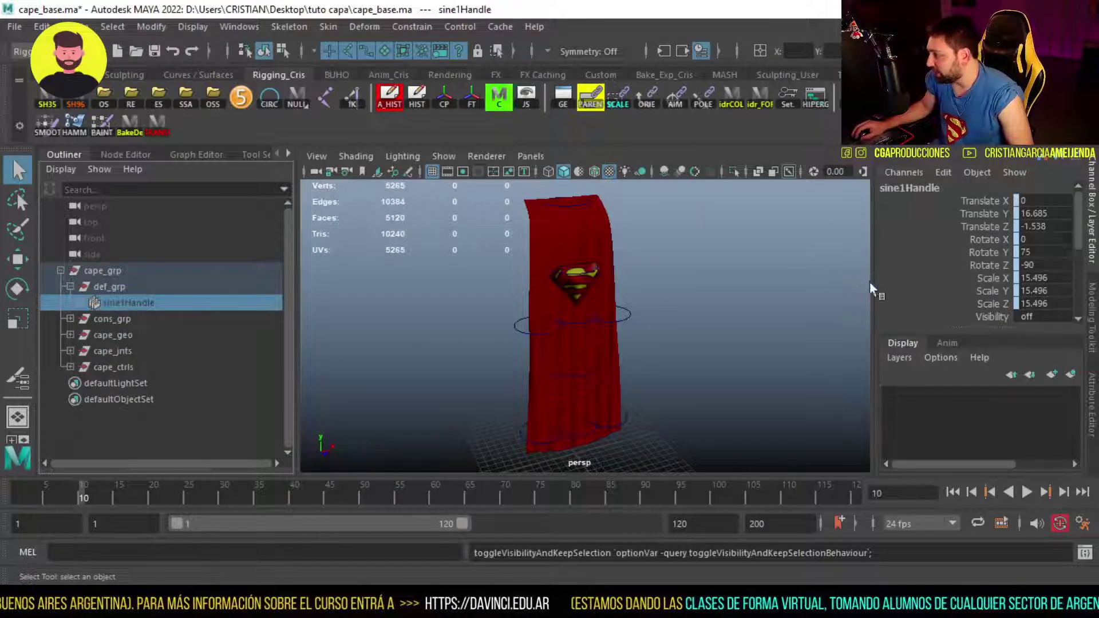
scroll(964, 287, down, 4)
alt+middle_drag(842, 279, 736, 288)
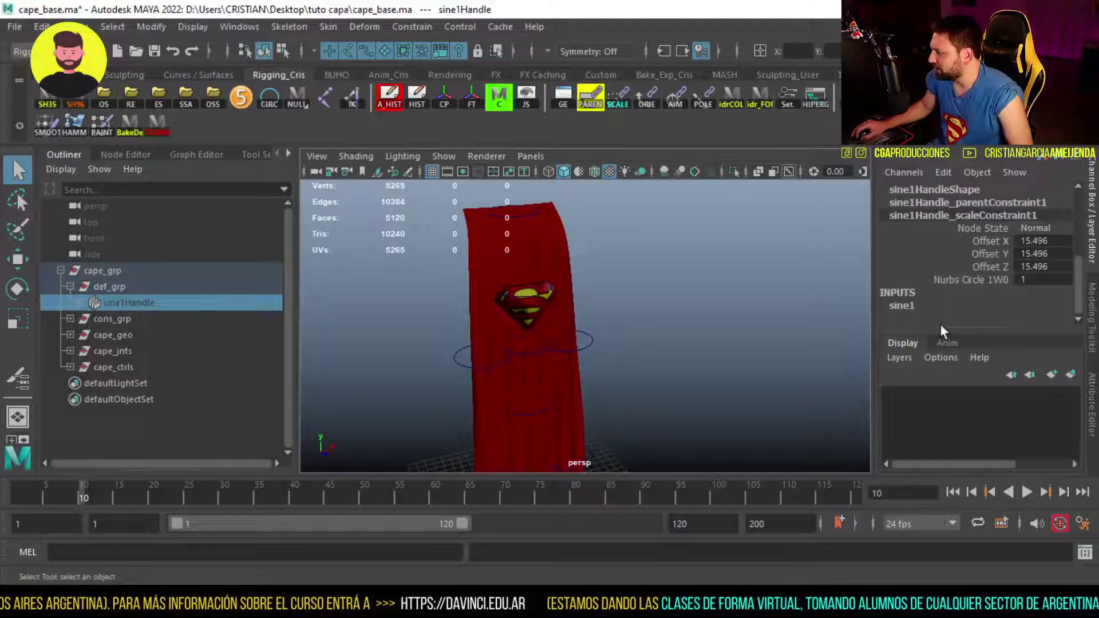
click(910, 305)
scroll(957, 286, down, 2)
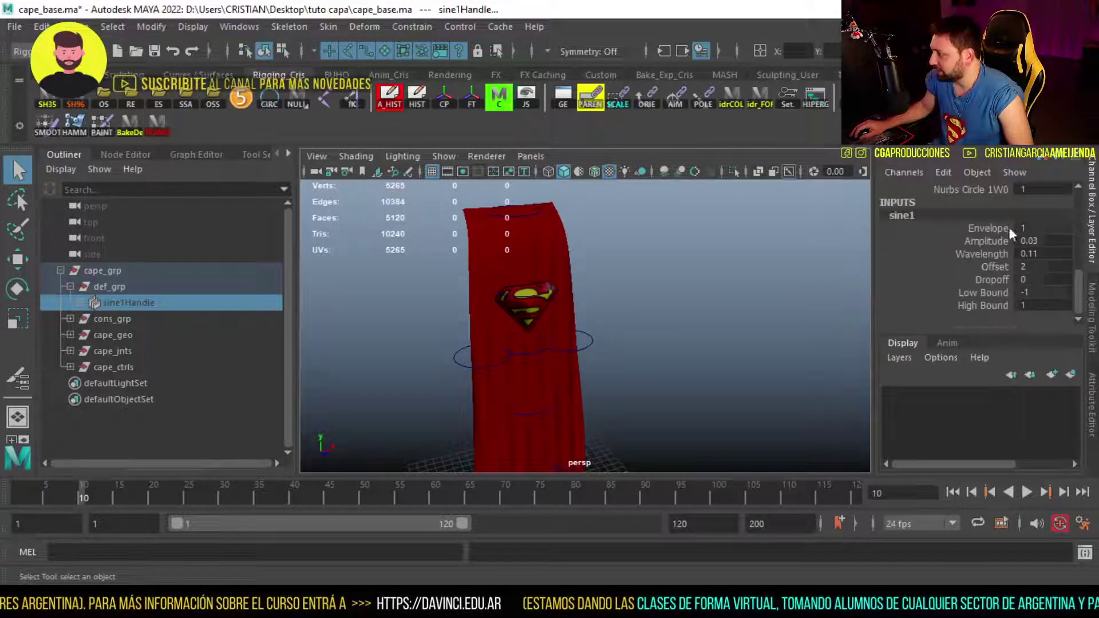
click(991, 265)
middle_drag(716, 327, 712, 350)
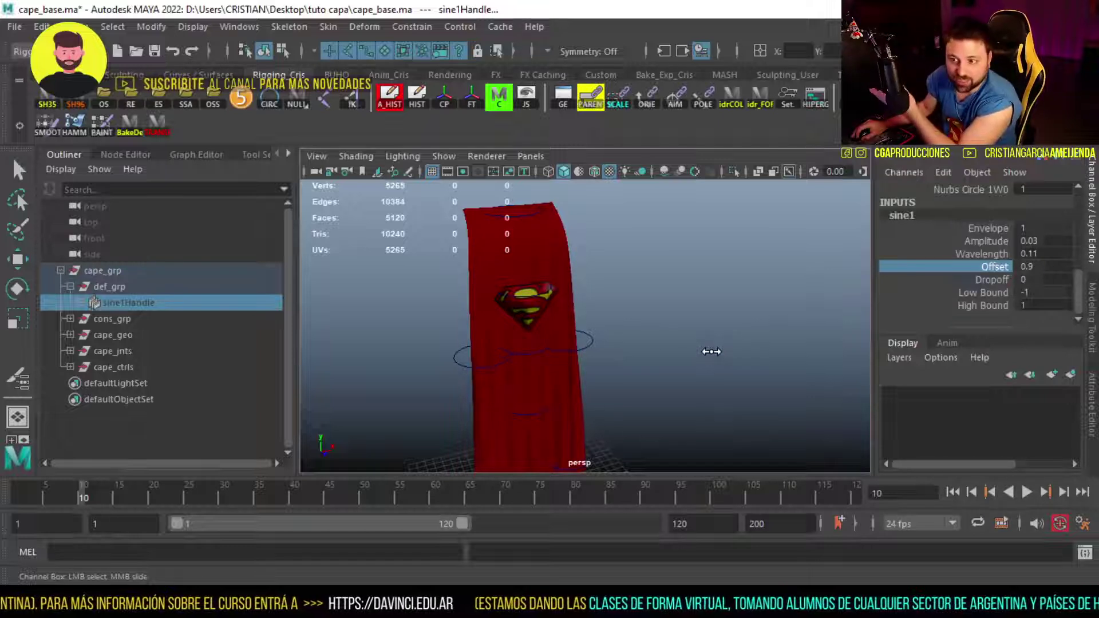
key(q)
Start a new keyable float attribute on the top circle control with the long name Cape_OFFSET
click(532, 214)
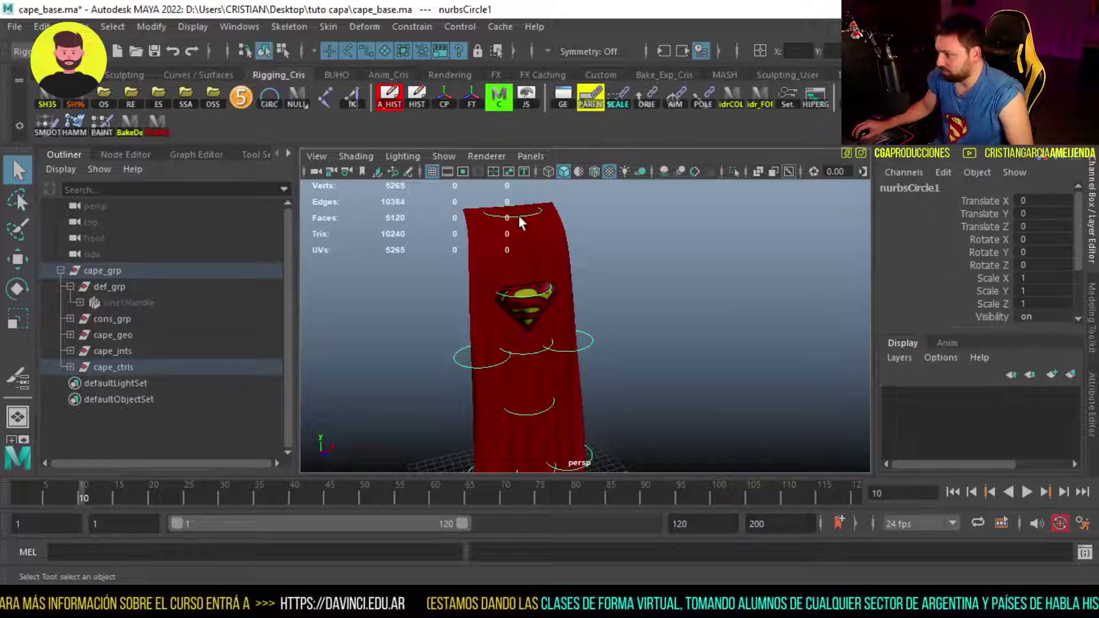
click(943, 172)
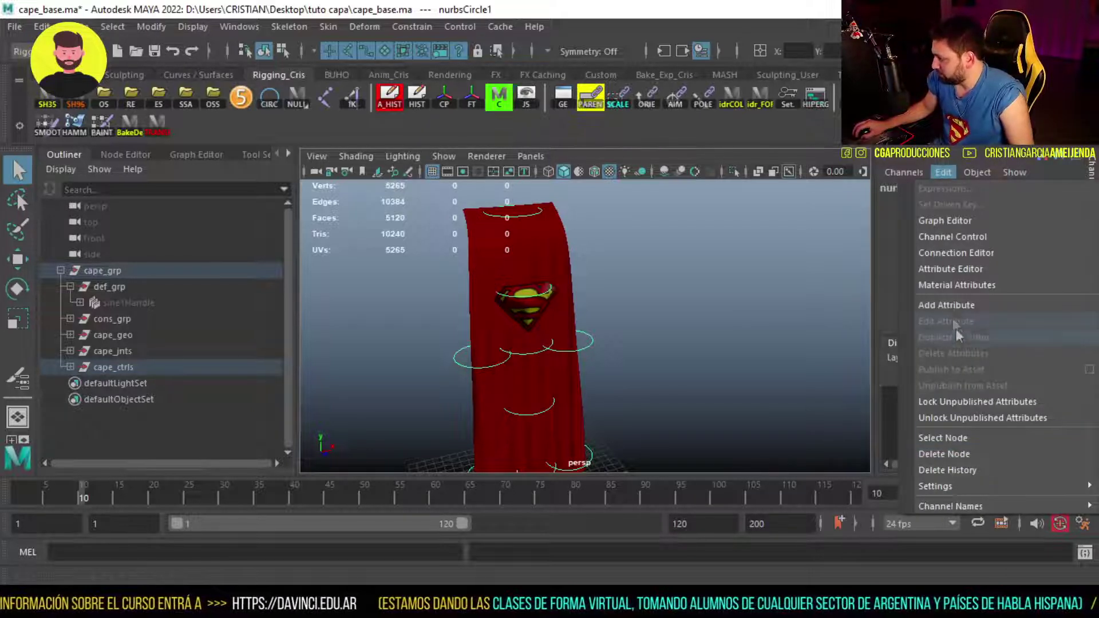
click(948, 304)
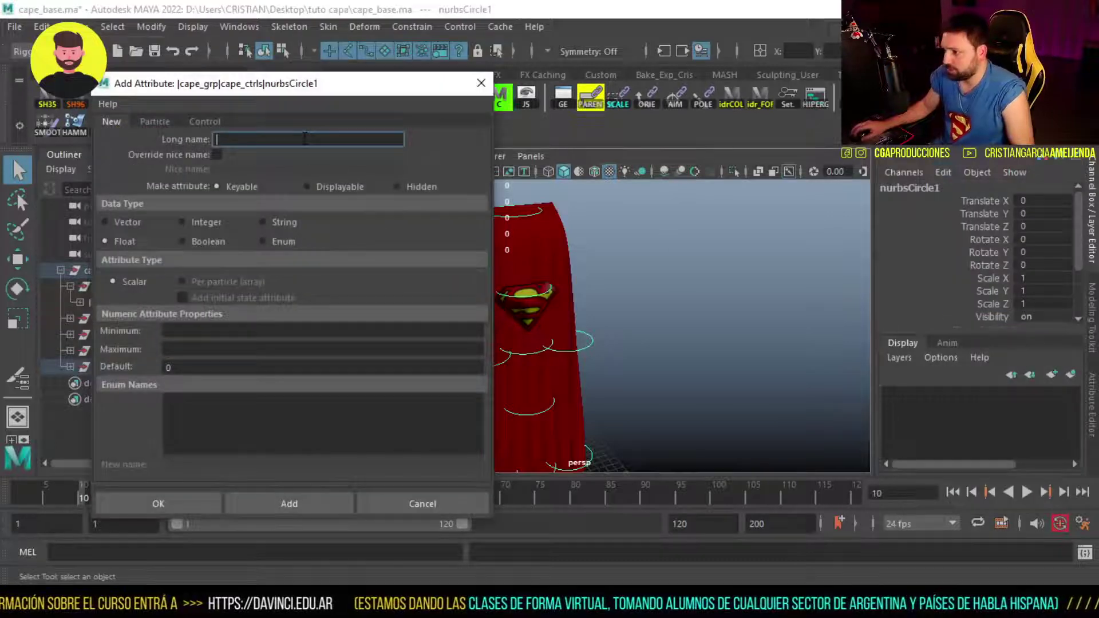
text(Cape)
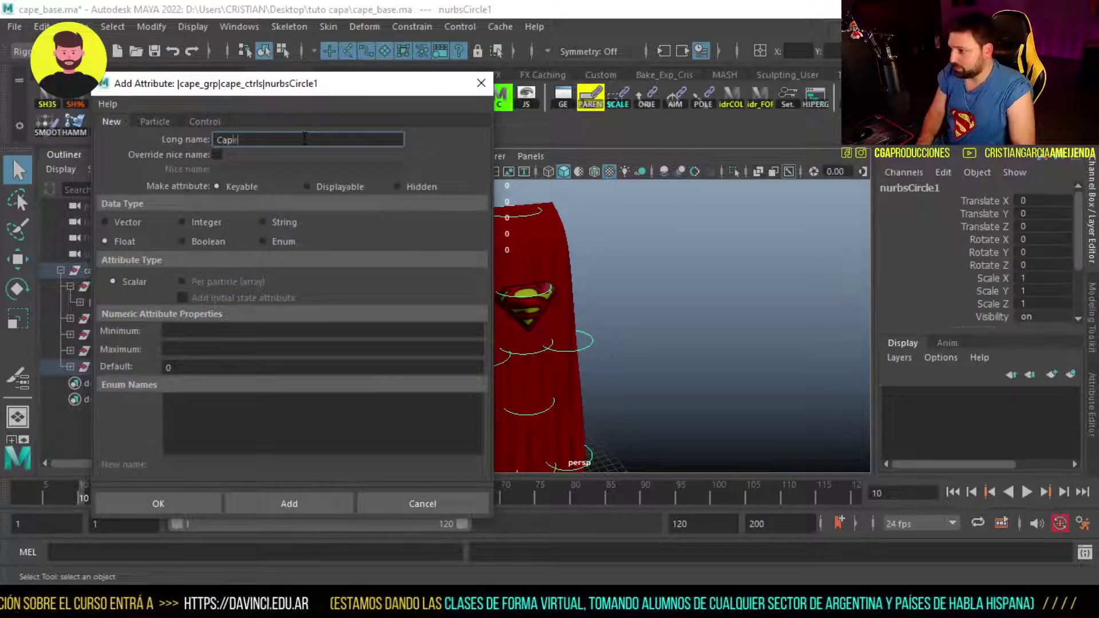
text(_OFFSET)
Give the Cape_OFFSET attribute a minimum of -10 and a maximum of 10, add it and close the attribute window
key(Tab)
text(-)
key(Tab)
text(1)
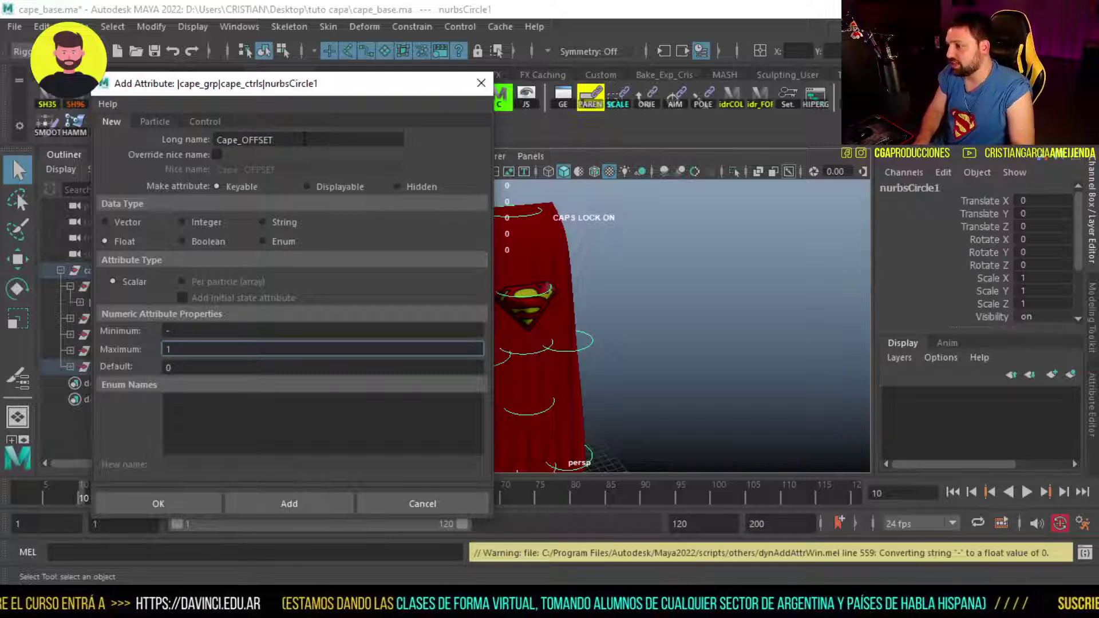
key(BackSpace)
click(206, 332)
text(10)
key(Tab)
text(10)
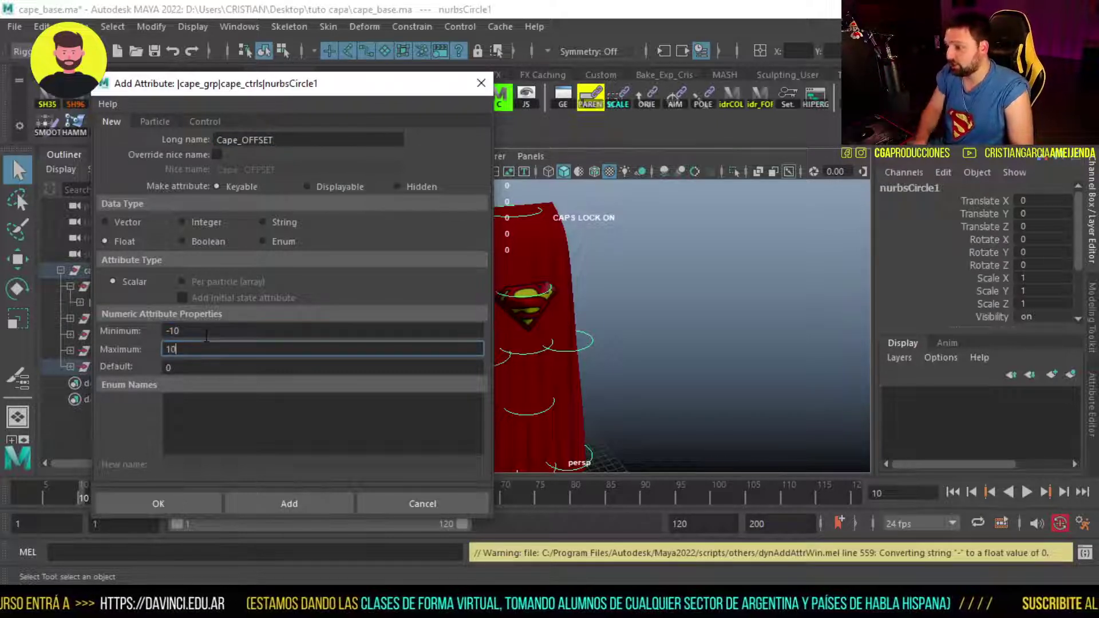
click(289, 503)
click(481, 83)
Open the Connection Editor with the top circle control loaded as the source
click(527, 219)
click(527, 214)
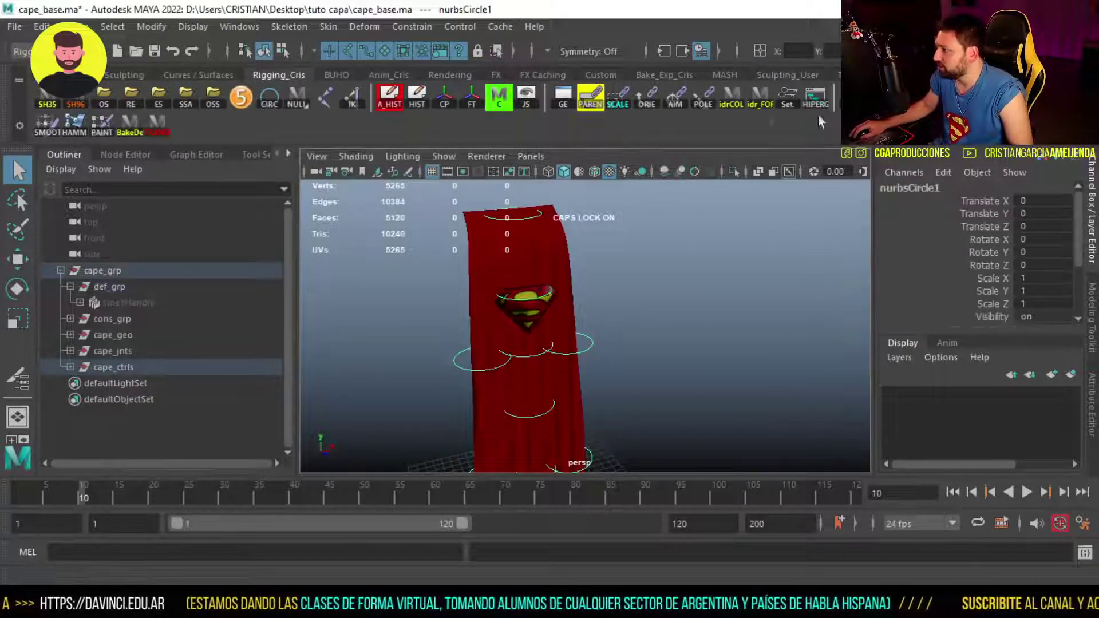
click(239, 26)
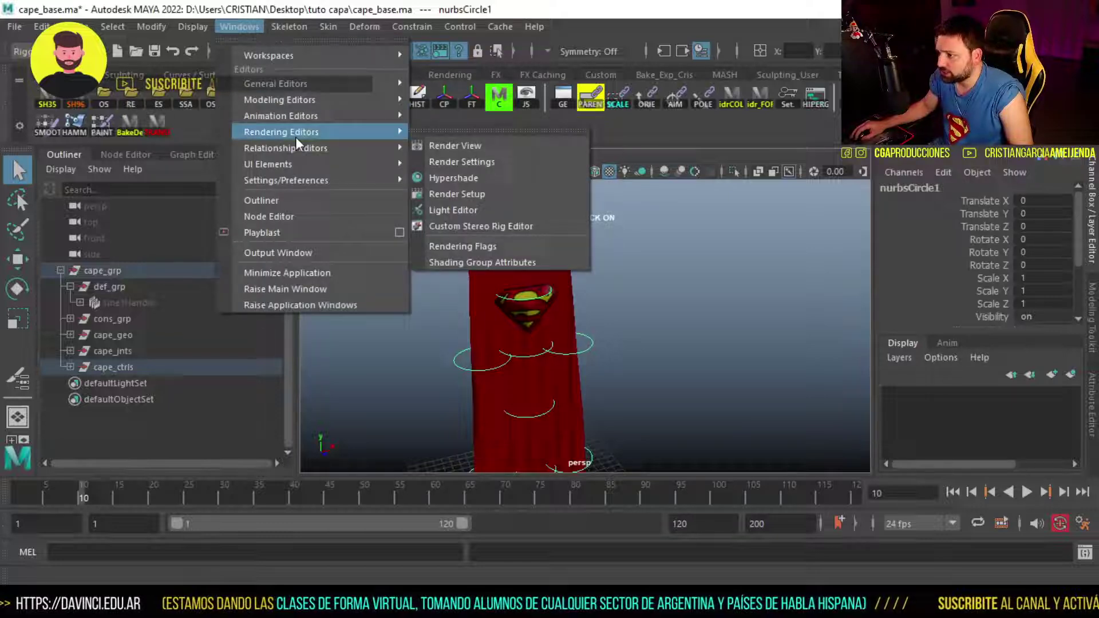
mouse_move(302, 88)
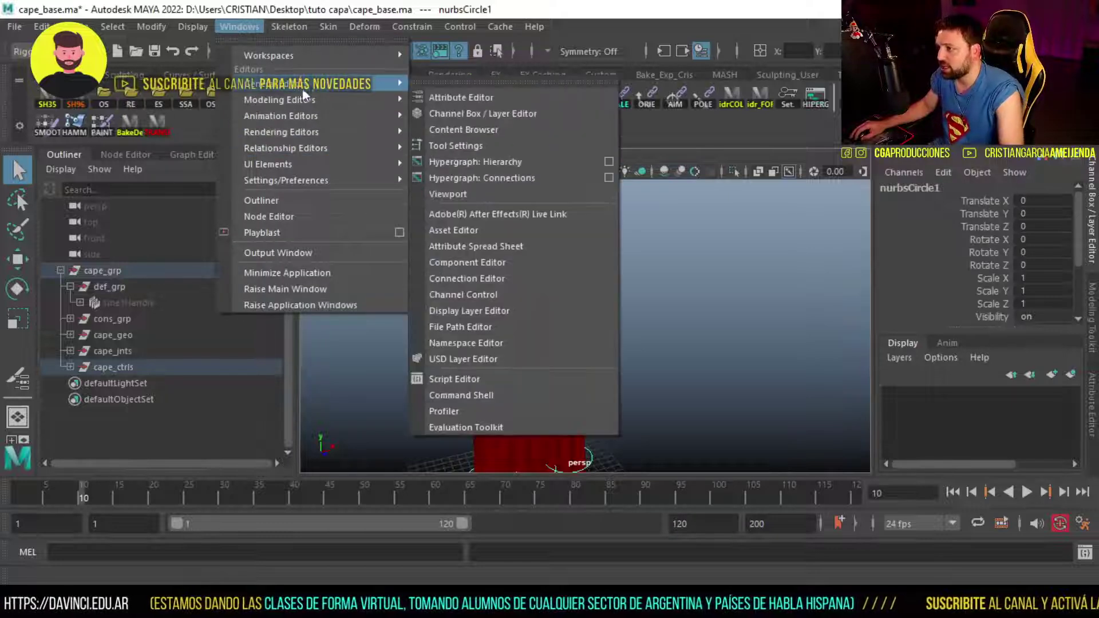
click(507, 277)
drag(488, 12, 210, 55)
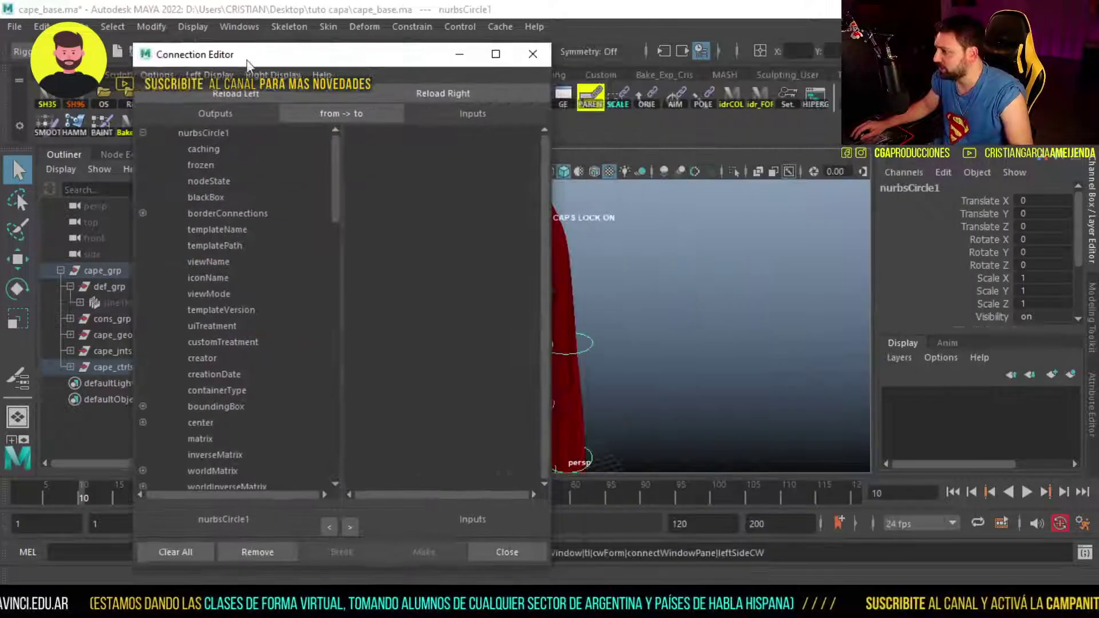
Select sine1Handle with its sine1 input and load it as the target in the Connection Editor
click(70, 367)
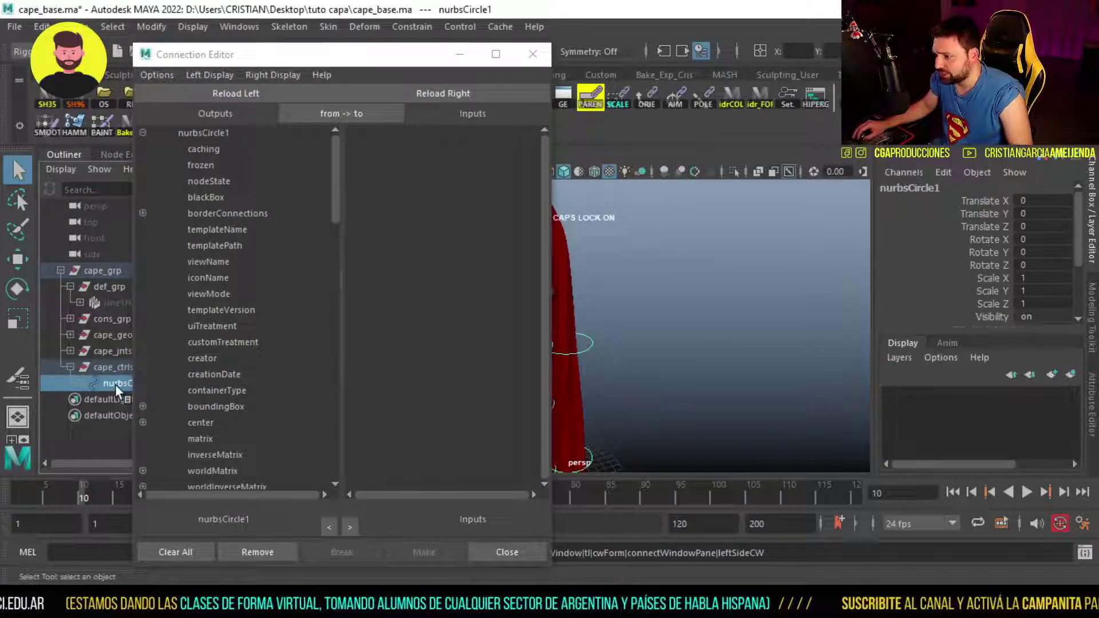
drag(189, 54, 288, 55)
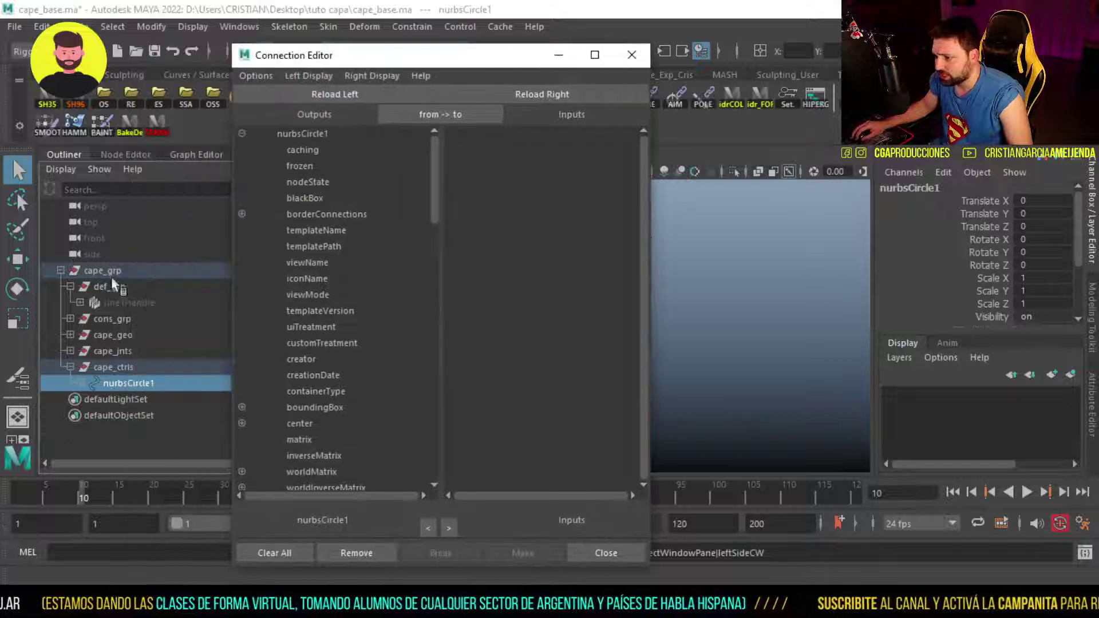
click(70, 303)
scroll(997, 293, down, 5)
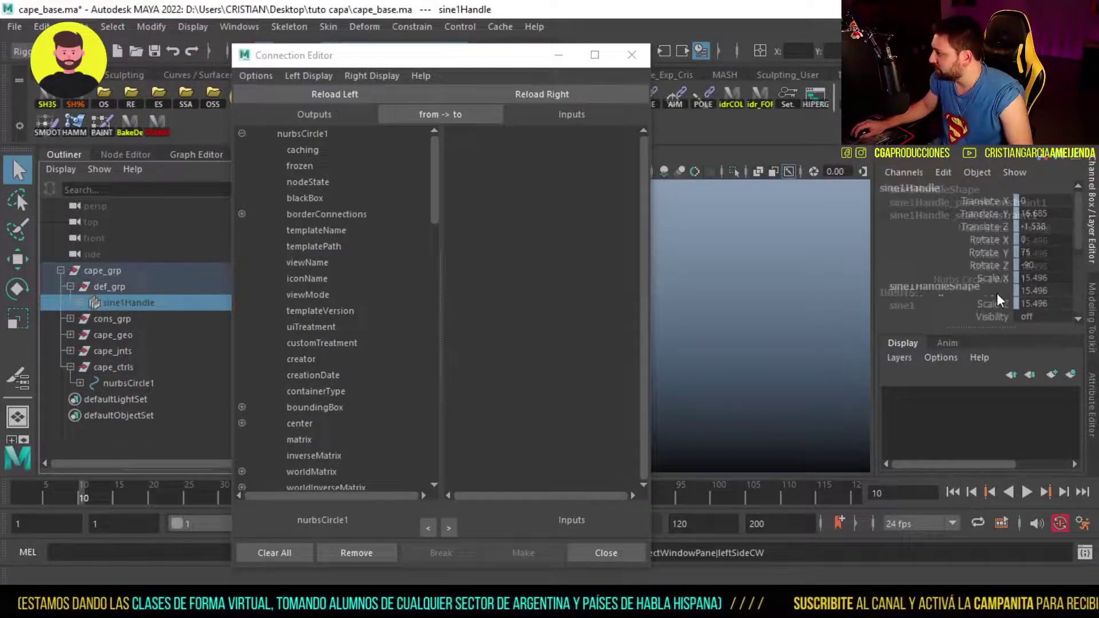
click(902, 306)
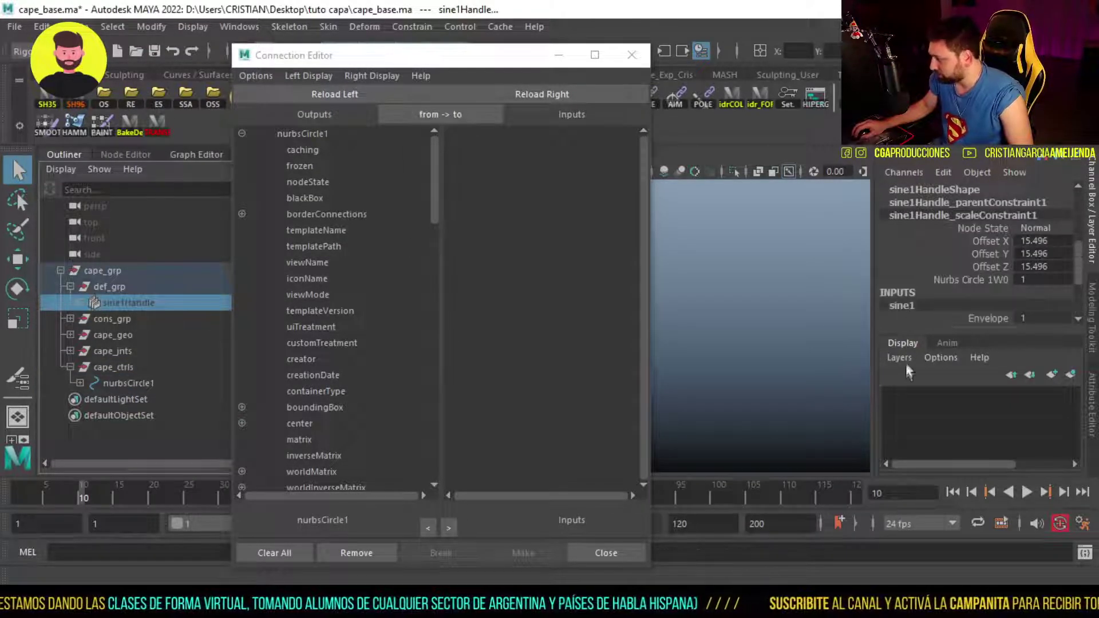
click(532, 94)
Connect the circle control's Cape_OFFSET attribute to the sine1 offset and minimise the Connection Editor
scroll(321, 331, down, 15)
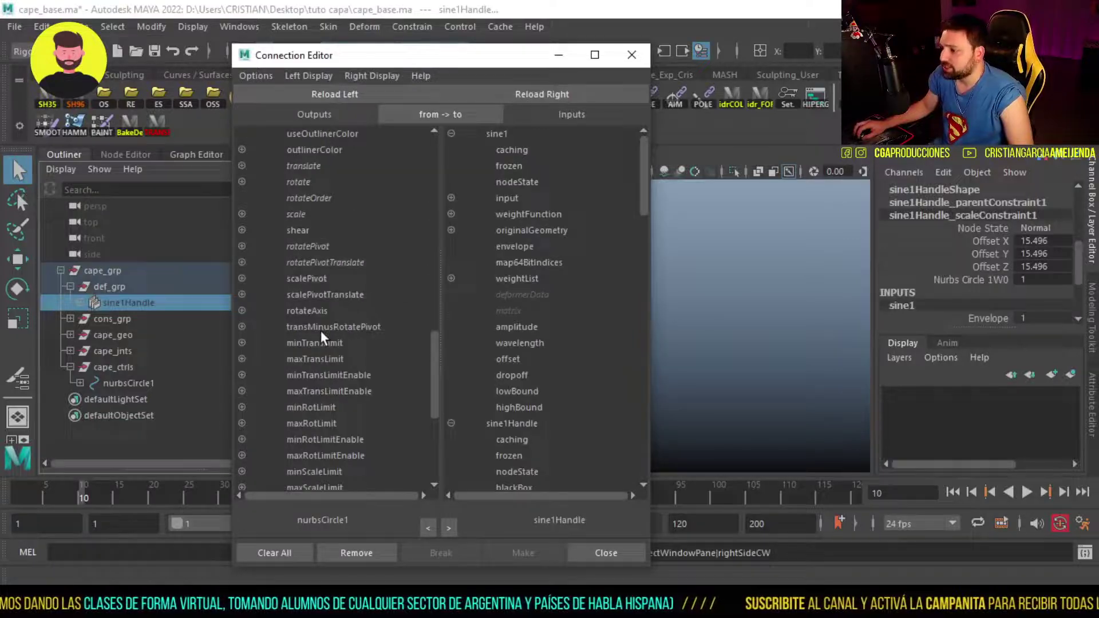
click(321, 473)
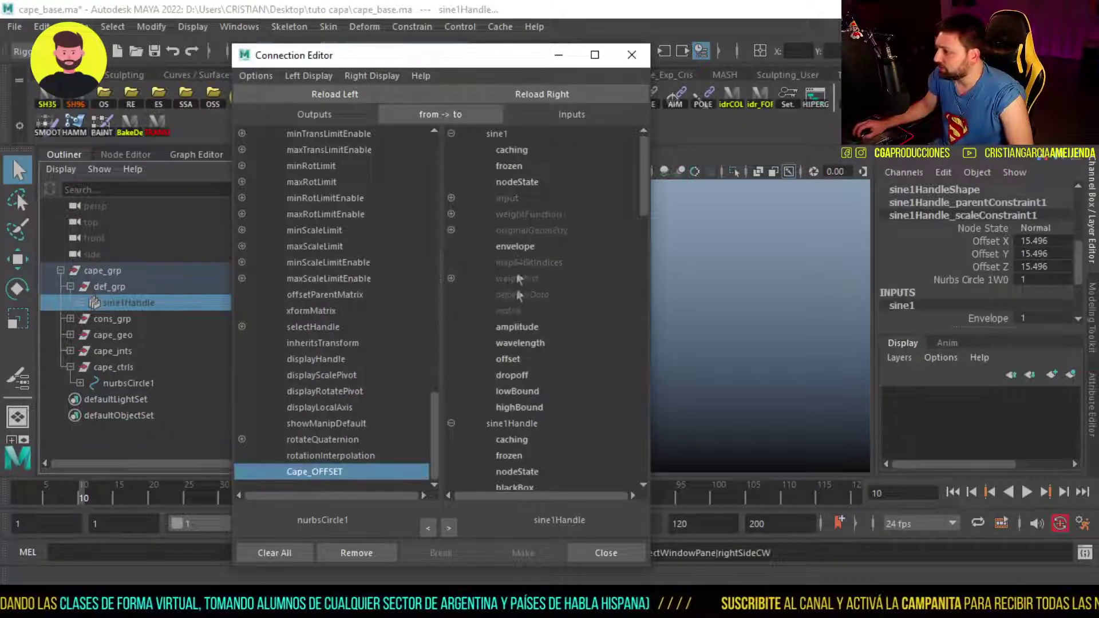
click(517, 359)
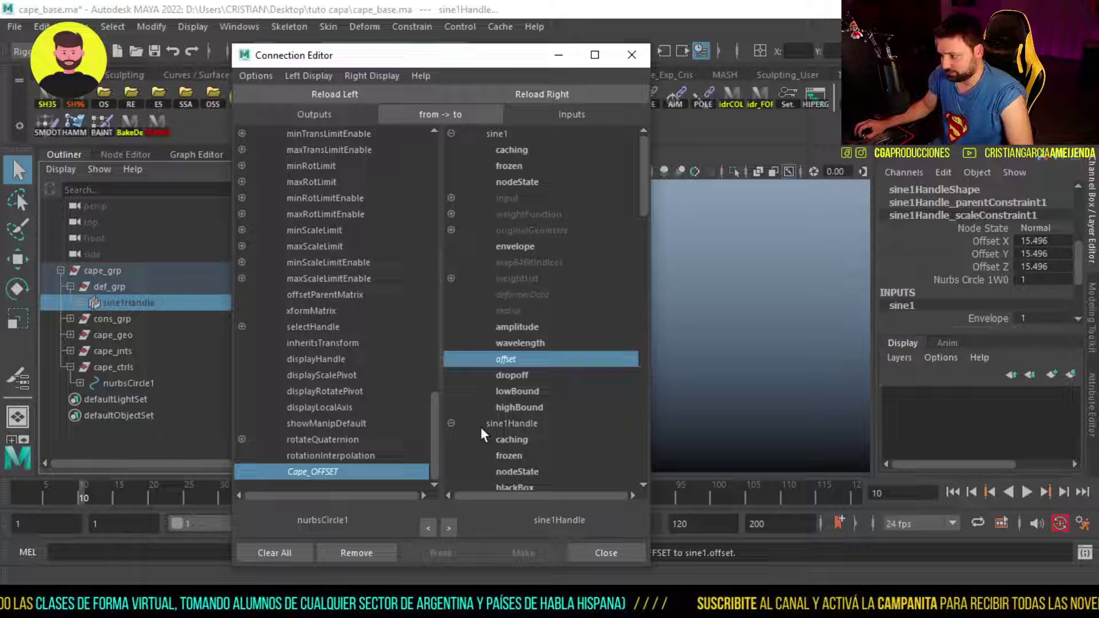
click(558, 54)
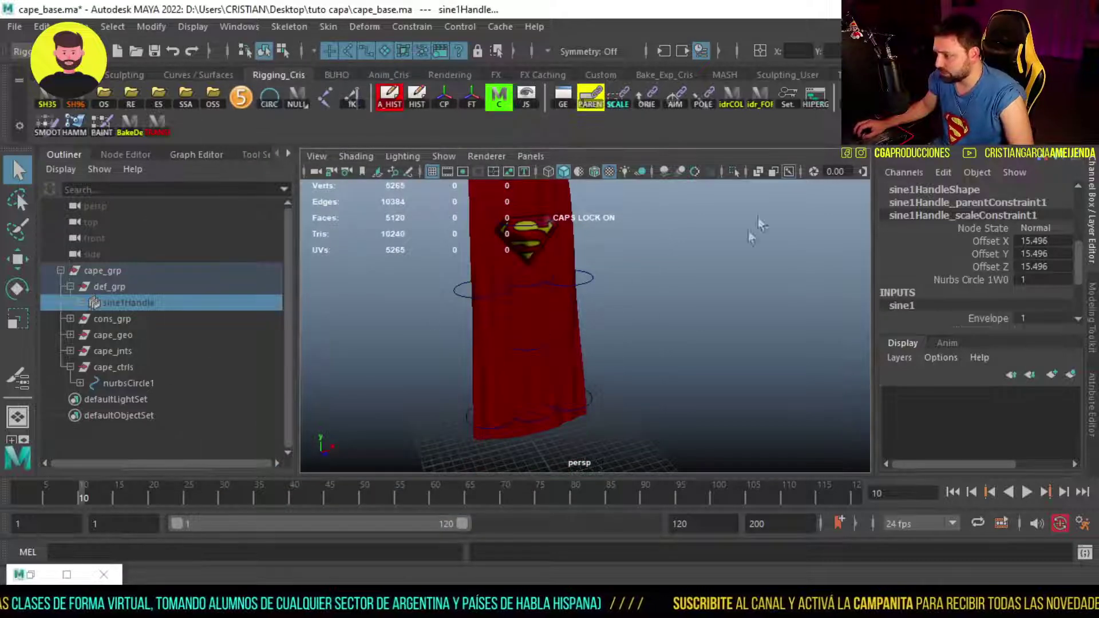
Vary Cape OFFSET on the top circle control to test the wave motion, ending at -10
click(531, 201)
click(538, 200)
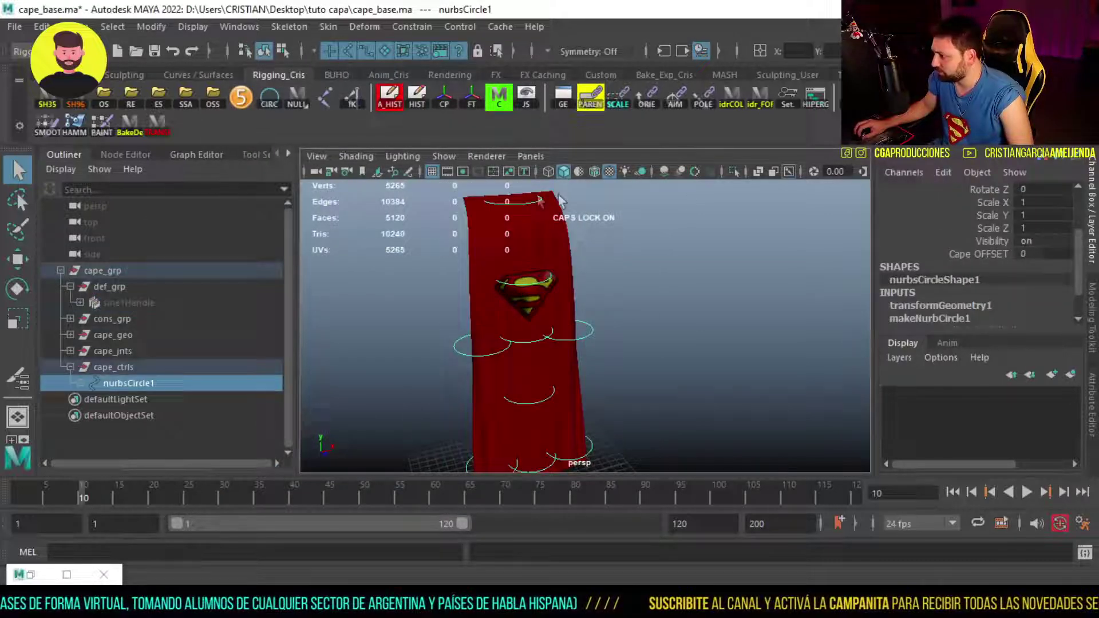
click(959, 253)
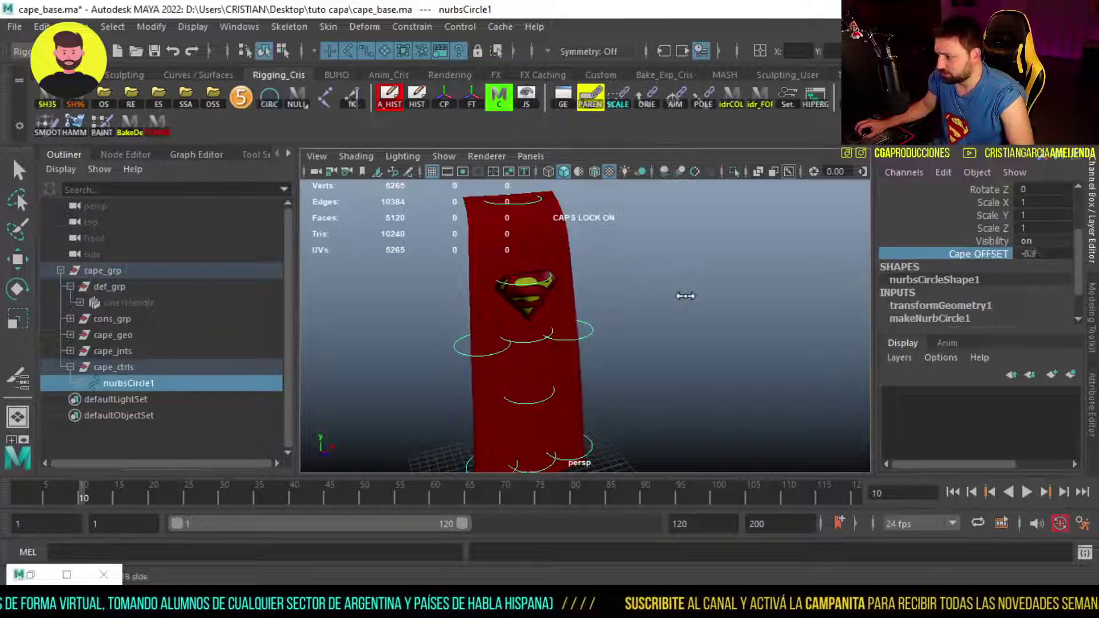
middle_drag(701, 297, 735, 308)
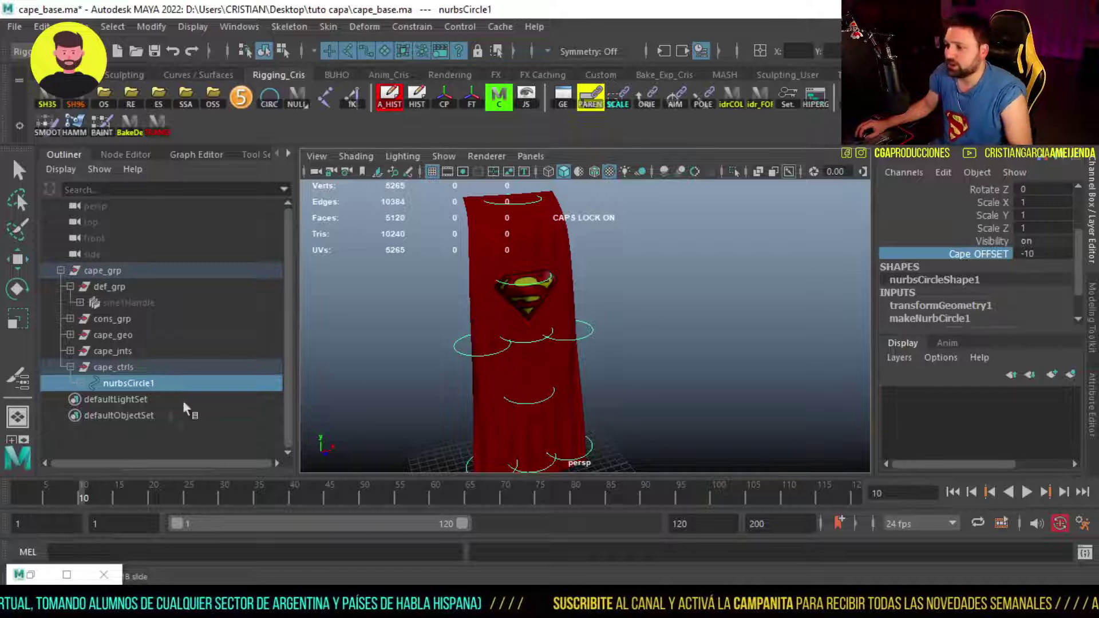
Set the sine1 Envelope on the cape mesh to 0 to check the cape without the wave deformation
key(q)
click(558, 249)
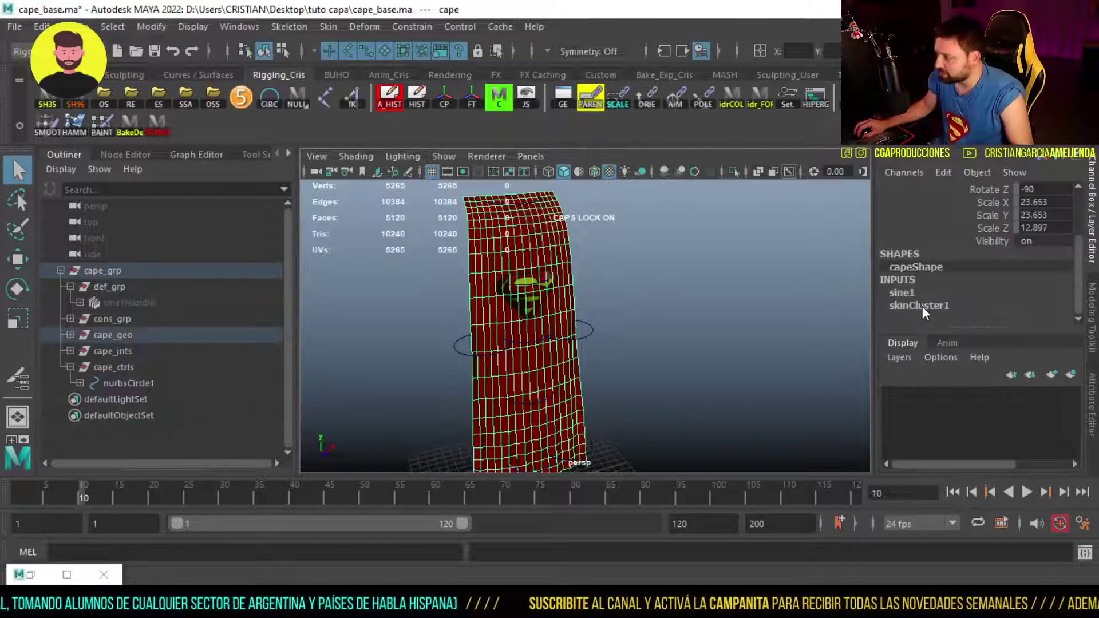
click(902, 292)
click(988, 305)
middle_drag(598, 295, 509, 309)
alt+right_drag(509, 309, 699, 269)
key(f)
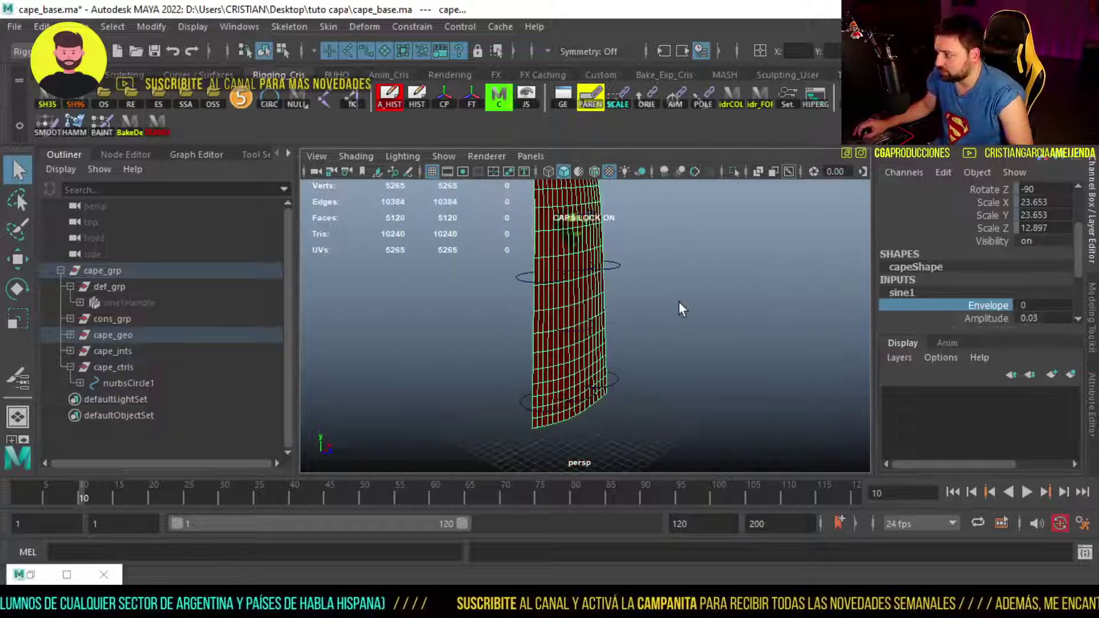
Undo the sine1 Envelope change and the last test move
key(ctrl+z)
key(ctrl+z)
key(ctrl+z)
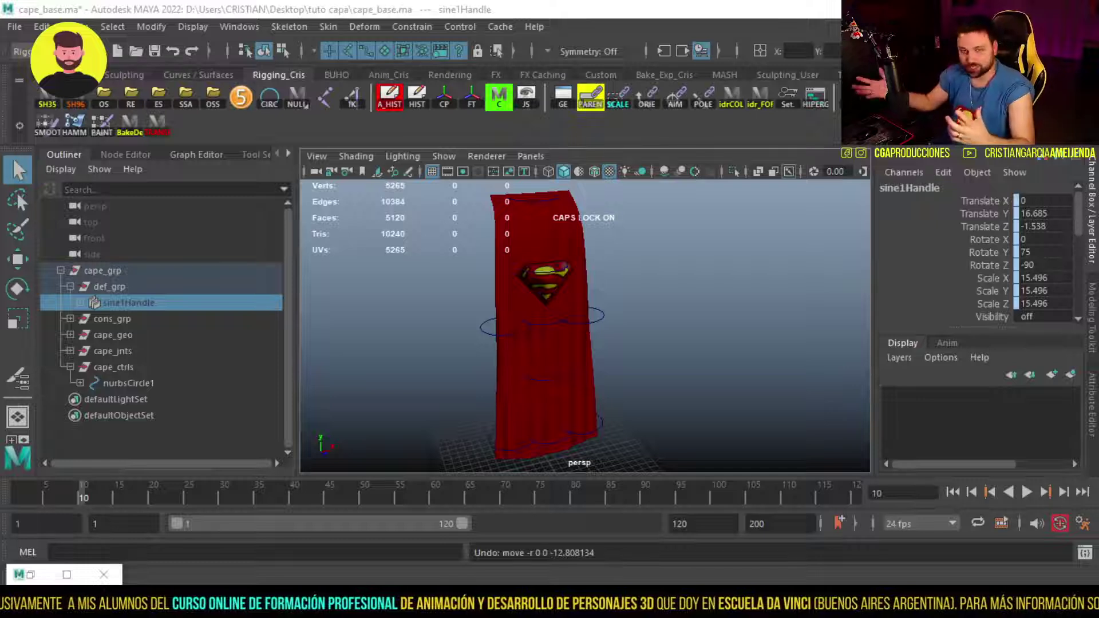
drag(182, 302, 190, 291)
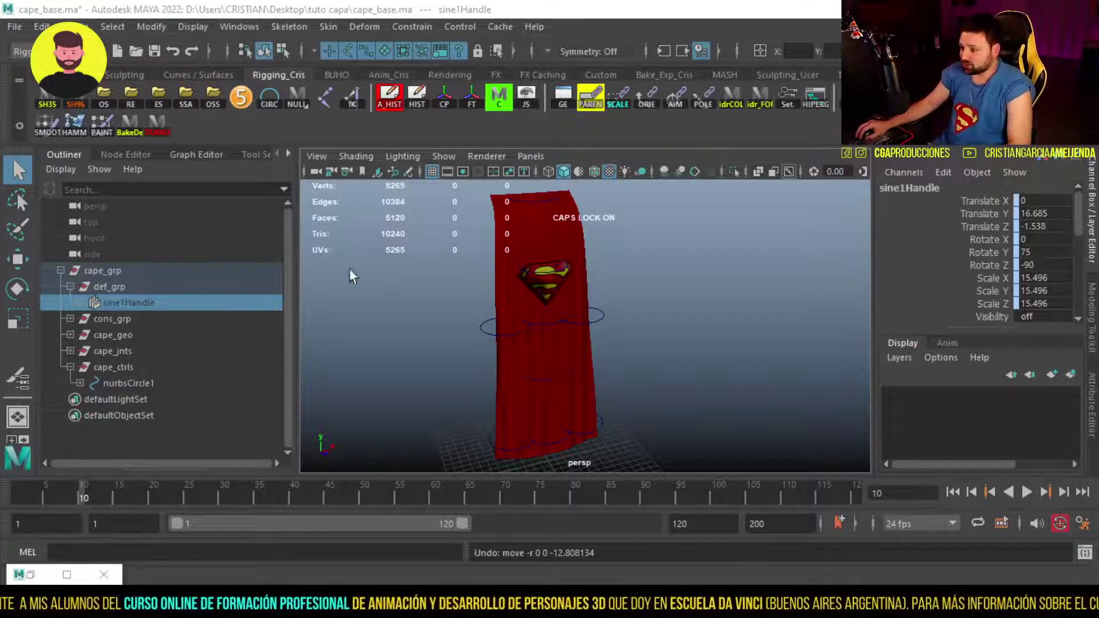
Try moving the cape with the top circle control and undo the move
click(531, 201)
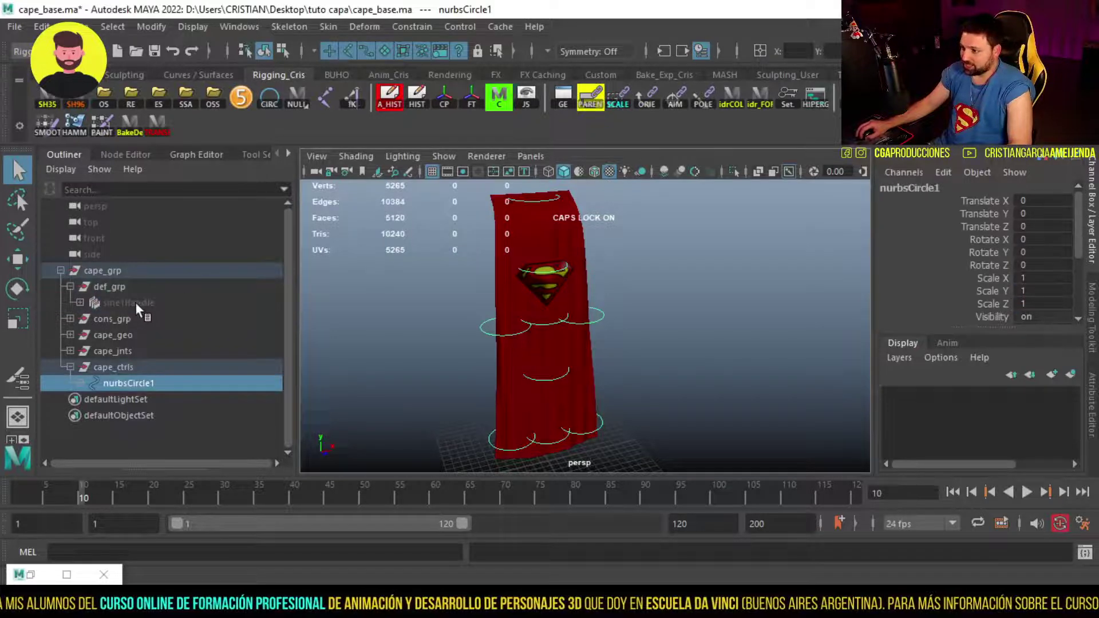
key(w)
drag(535, 195, 558, 191)
key(ctrl+z)
Try rotating the middle cape control nurbsCircle9 about -21 degrees around Z to bend the lower cape, and undo the rotations
scroll(541, 326, up, 3)
key(q)
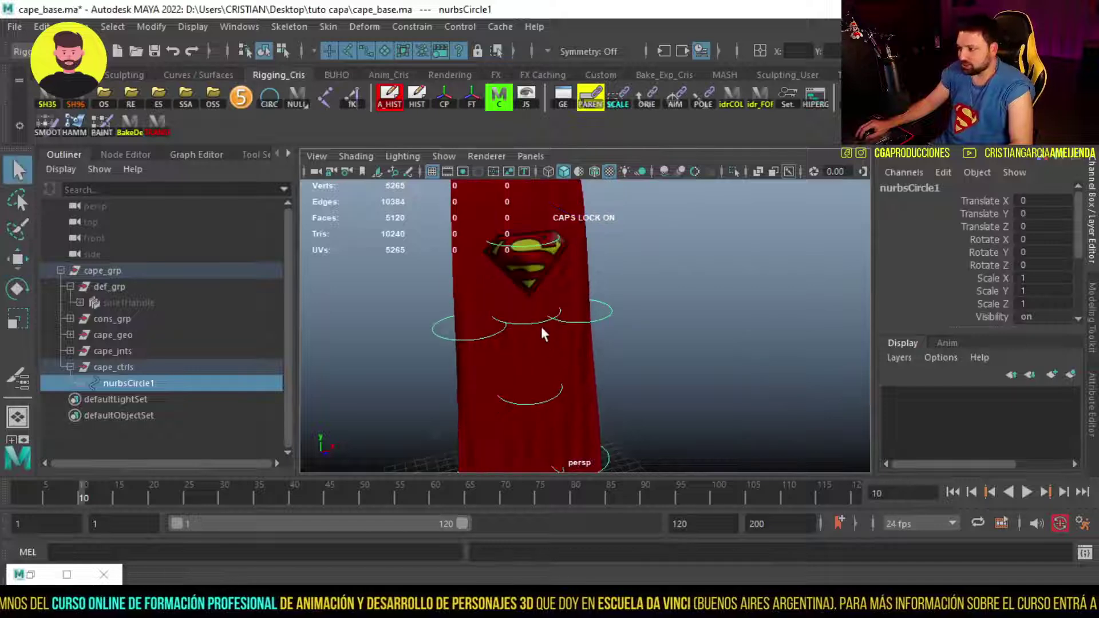
click(541, 320)
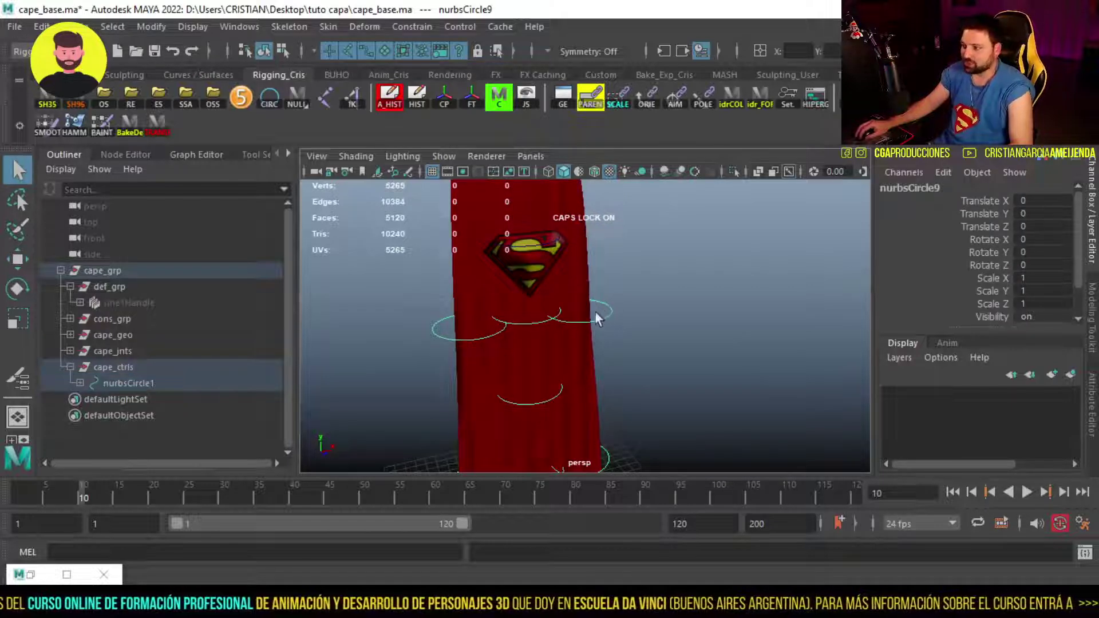
key(e)
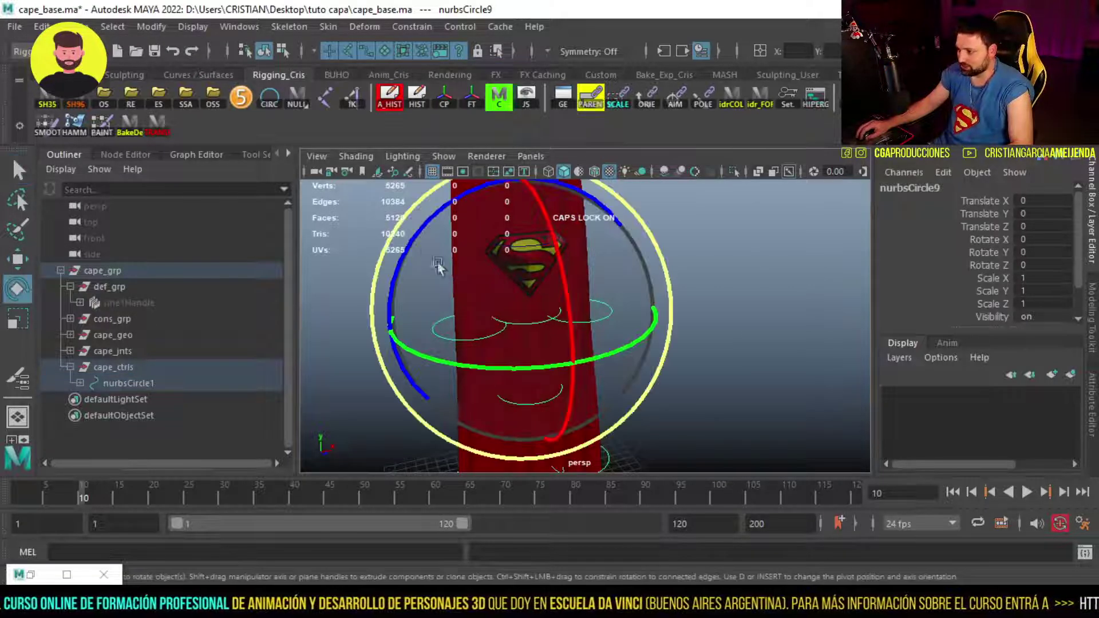
drag(417, 241, 547, 358)
key(q)
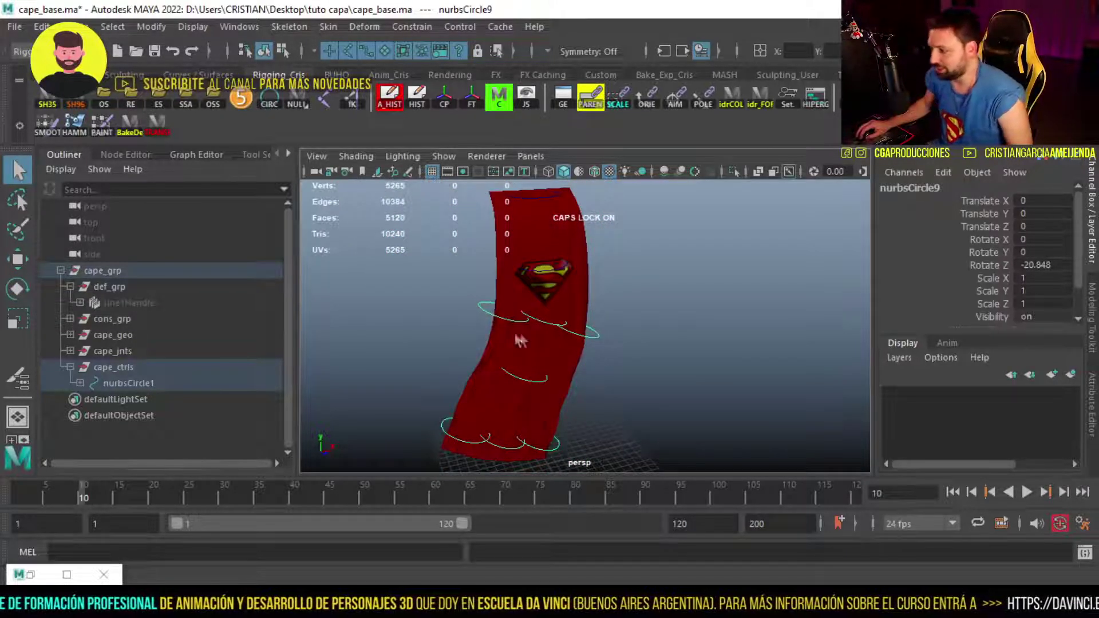
key(e)
drag(455, 229, 437, 281)
key(ctrl+z)
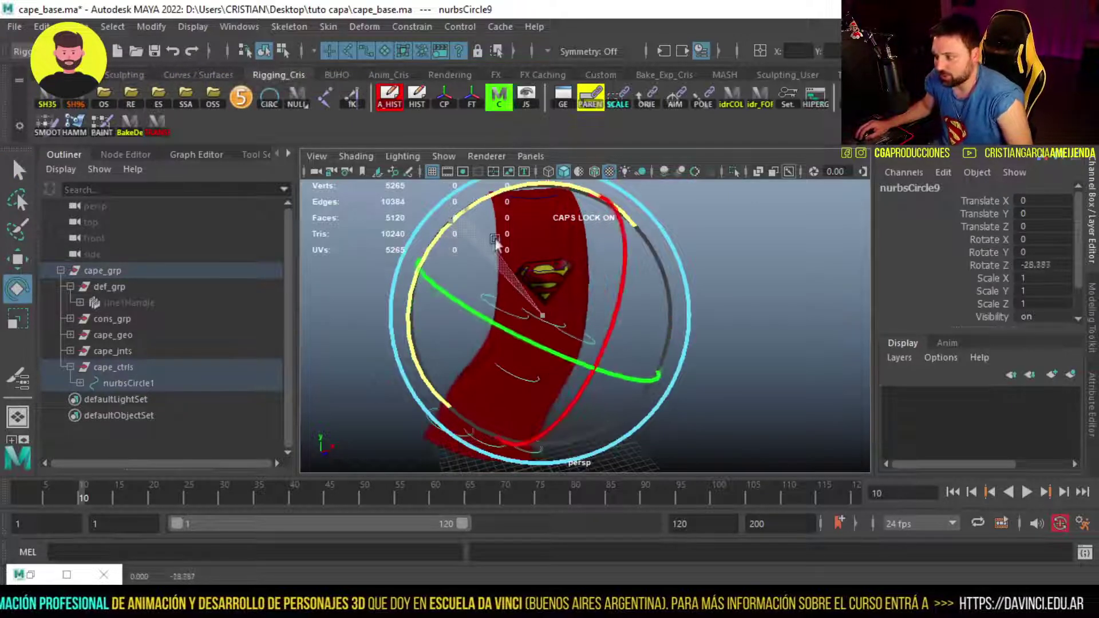
key(ctrl+z)
key(q)
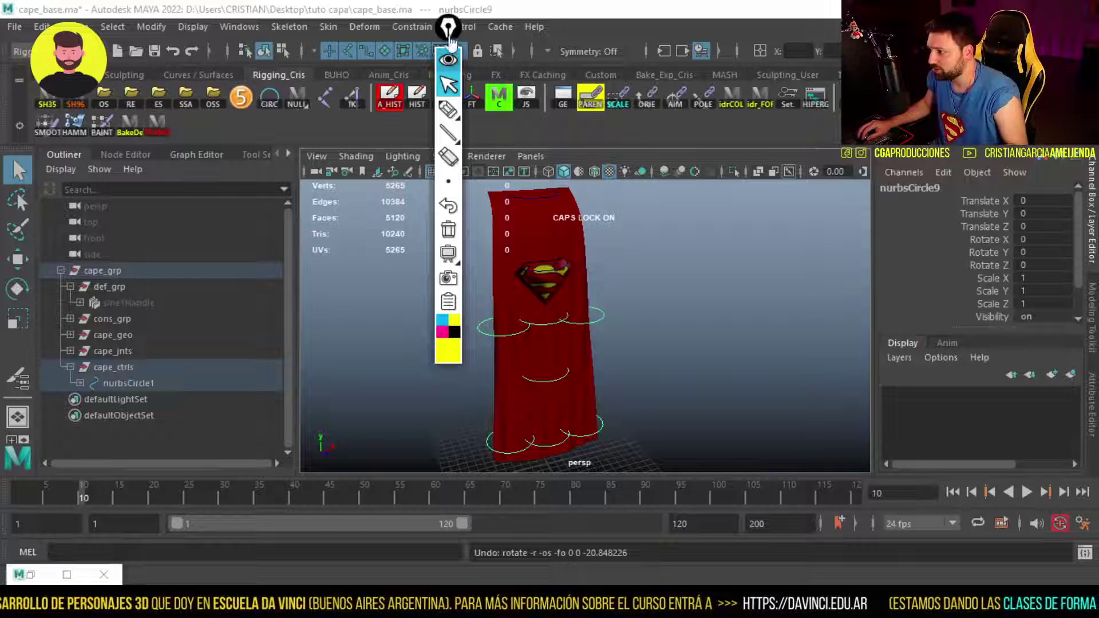
Annotate the upper cape with a yellow horizontal pen line crossed by short vertical strokes, dismissing the pen tool's update notice
click(69, 223)
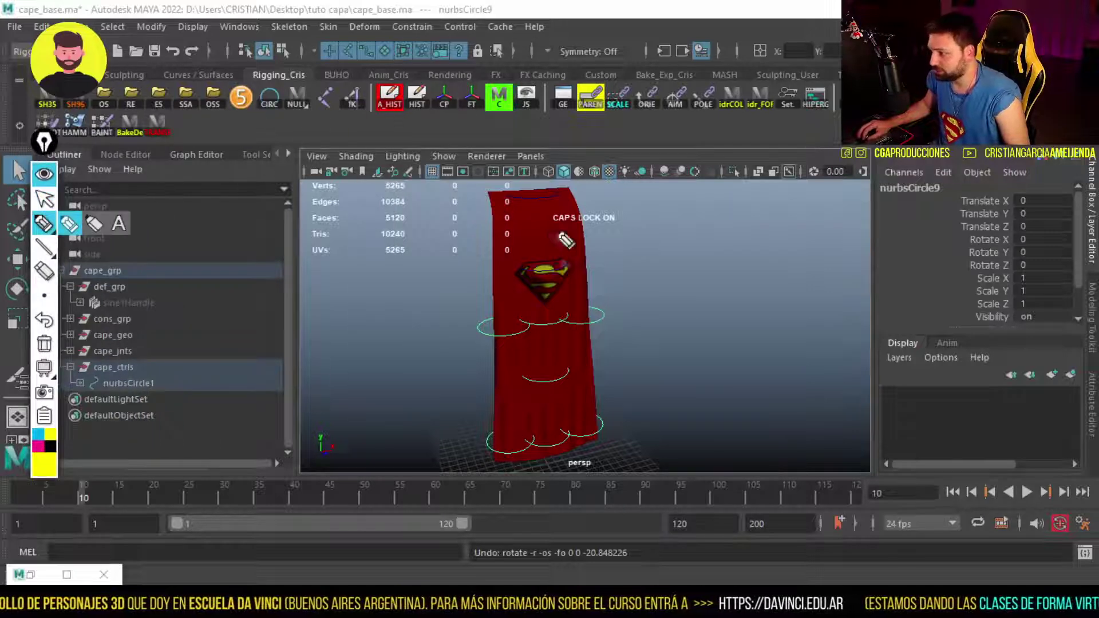
drag(452, 228, 622, 228)
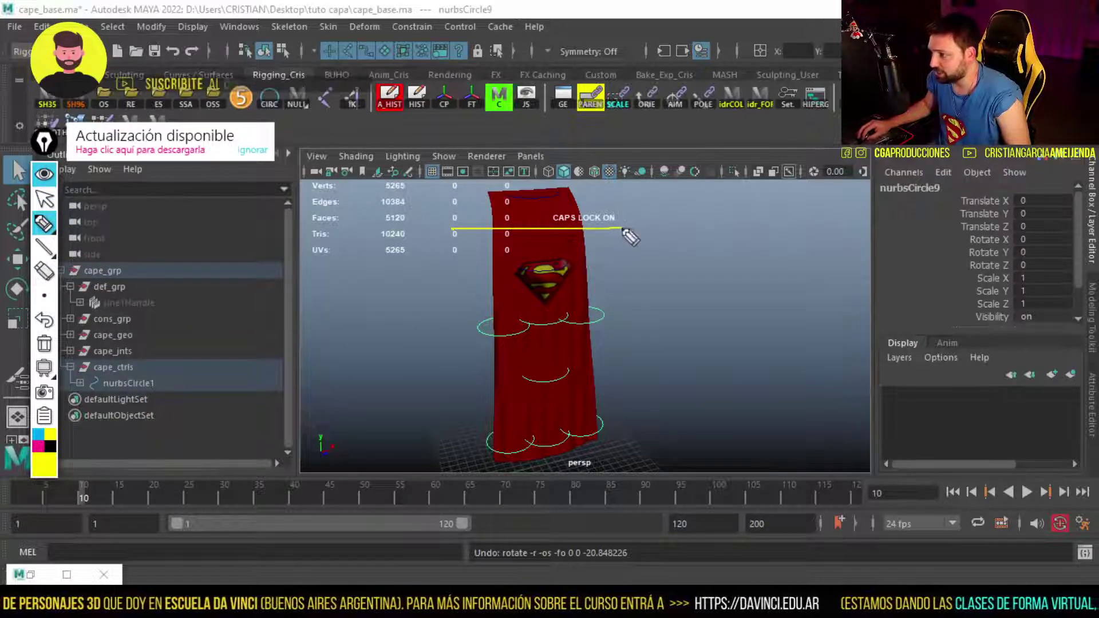
click(252, 152)
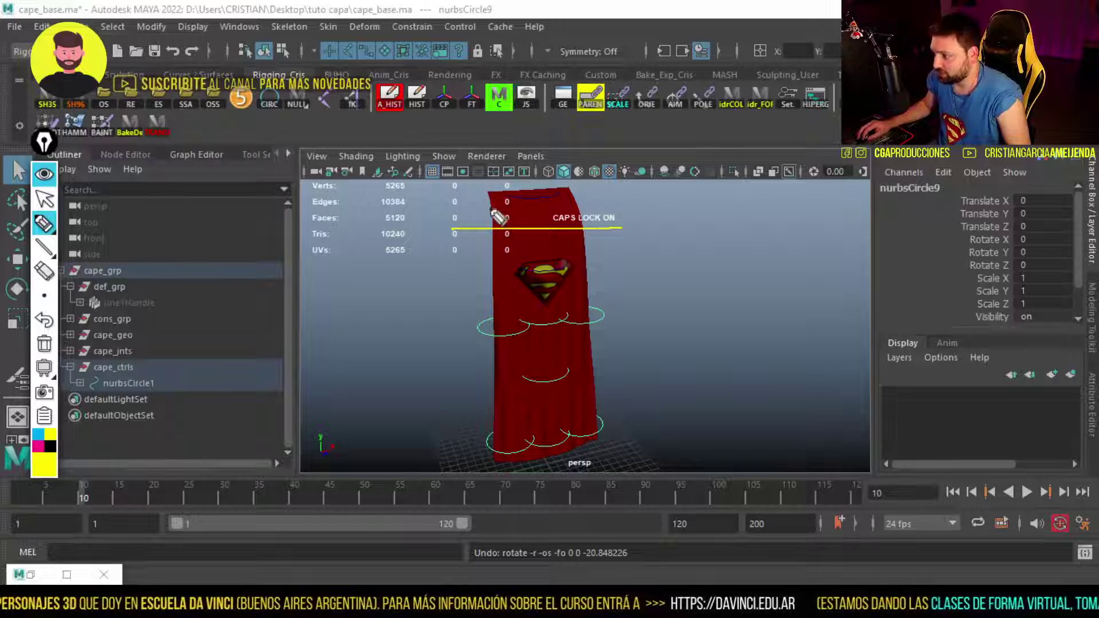
drag(487, 214, 487, 247)
mouse_move(511, 216)
mouse_down()
mouse_move(495, 255)
mouse_move(518, 248)
mouse_up()
mouse_move(537, 210)
mouse_down()
mouse_move(531, 246)
mouse_move(542, 246)
mouse_up()
mouse_move(565, 208)
mouse_down()
mouse_move(557, 246)
mouse_move(575, 237)
mouse_up()
Draw a second yellow horizontal line with short cross strokes over the middle controls of the cape
drag(461, 325, 659, 317)
drag(504, 295, 488, 335)
mouse_move(515, 295)
mouse_down()
mouse_move(496, 343)
mouse_move(508, 343)
mouse_up()
drag(538, 296, 520, 338)
drag(549, 296, 565, 327)
mouse_move(585, 306)
mouse_down()
mouse_move(582, 332)
mouse_move(597, 329)
mouse_up()
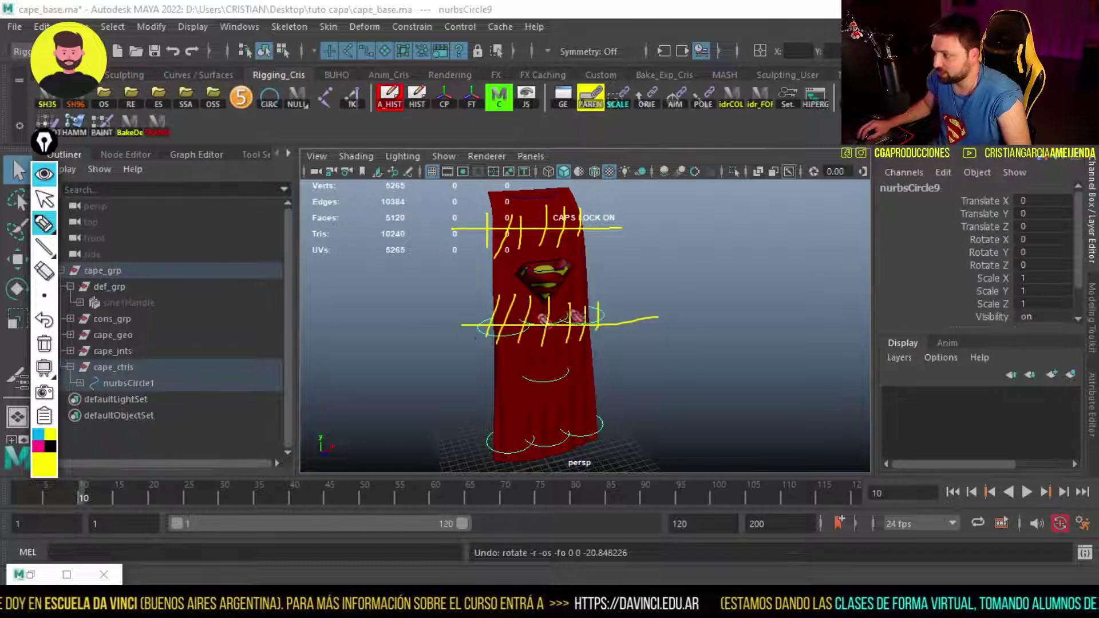
Draw a third yellow line with short cross strokes across the cape's lower edge
drag(474, 436, 652, 408)
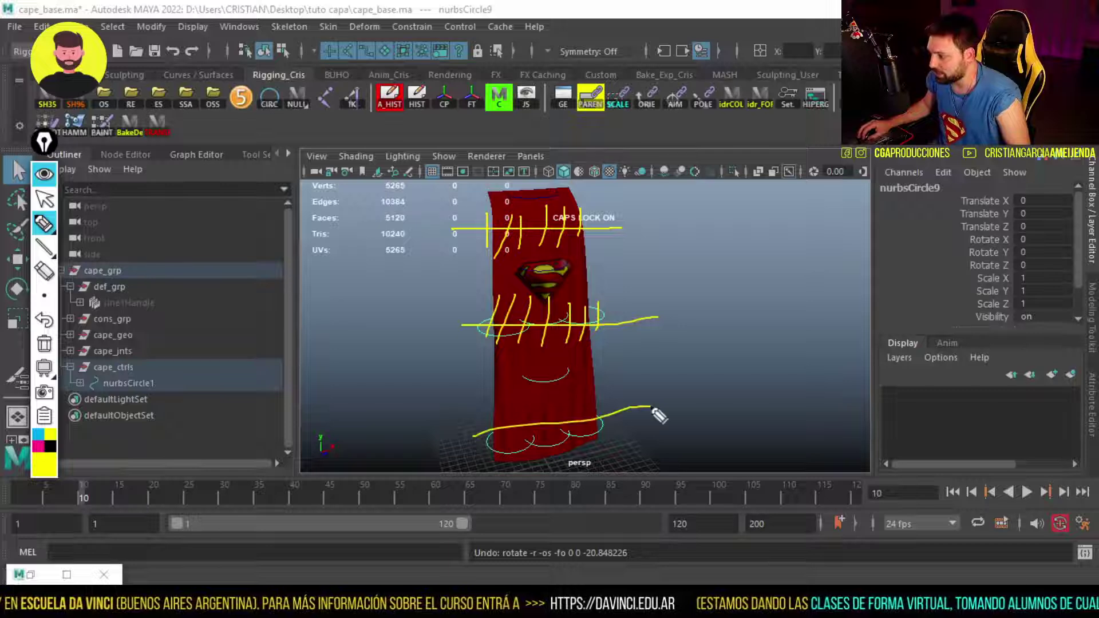
drag(497, 398, 485, 458)
mouse_move(512, 397)
mouse_down()
mouse_move(501, 453)
mouse_move(515, 449)
mouse_up()
mouse_move(539, 401)
mouse_down()
mouse_move(529, 447)
mouse_move(544, 446)
mouse_up()
mouse_move(567, 398)
mouse_down()
mouse_move(557, 444)
mouse_move(572, 441)
mouse_up()
mouse_move(595, 395)
mouse_down()
mouse_move(593, 441)
mouse_move(612, 429)
mouse_up()
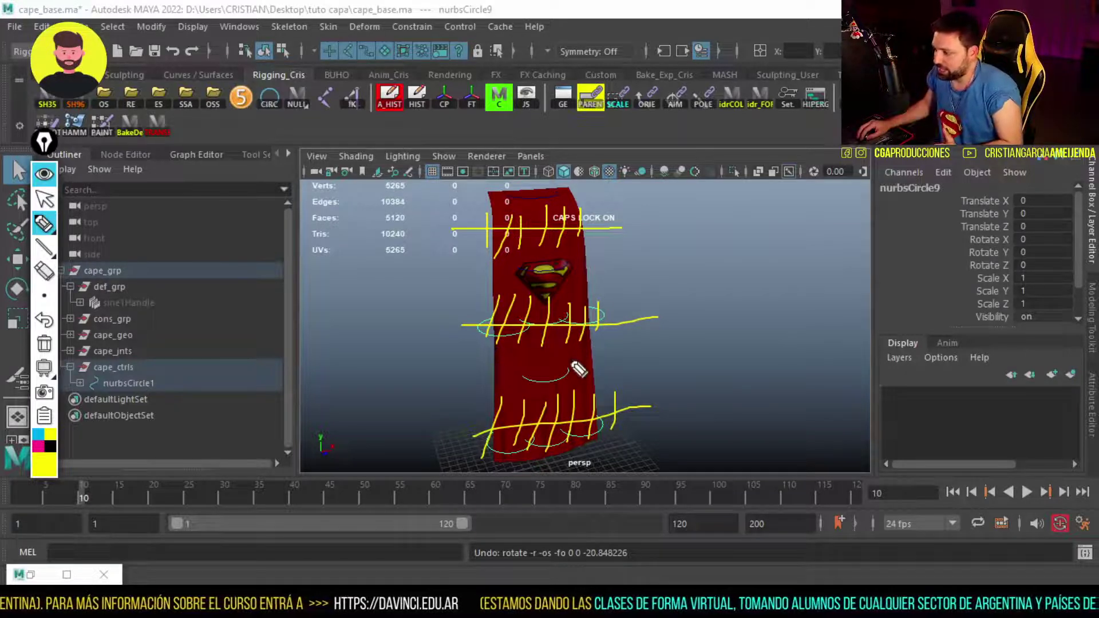
Clear the pen marks and try moving the top circle control against sine1Handle, undoing the move
click(45, 198)
click(128, 302)
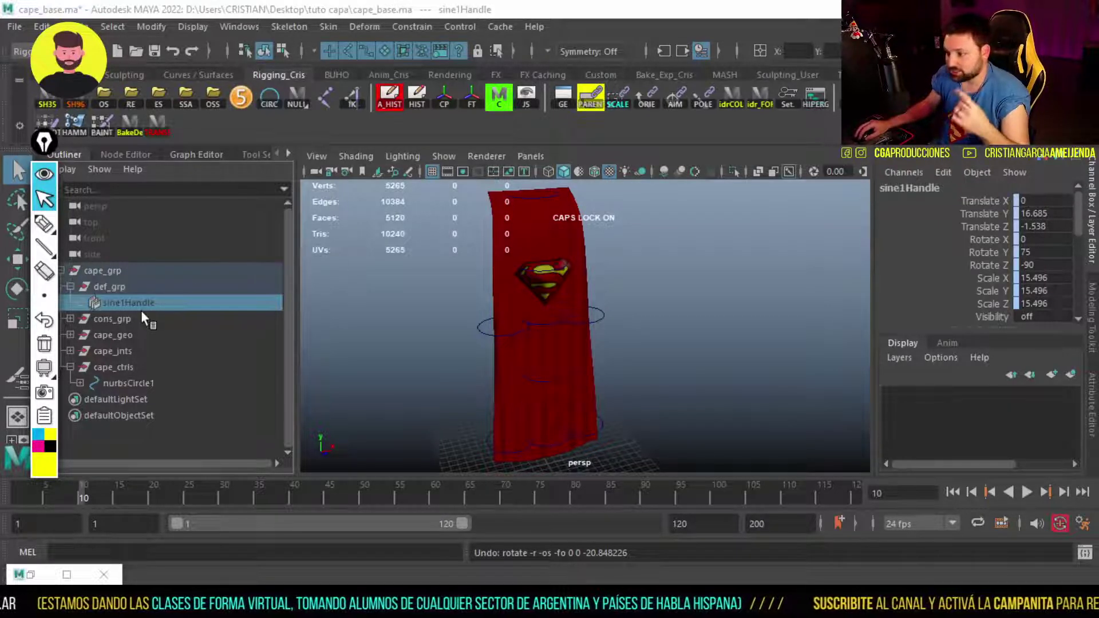
click(537, 198)
key(w)
drag(532, 196, 531, 225)
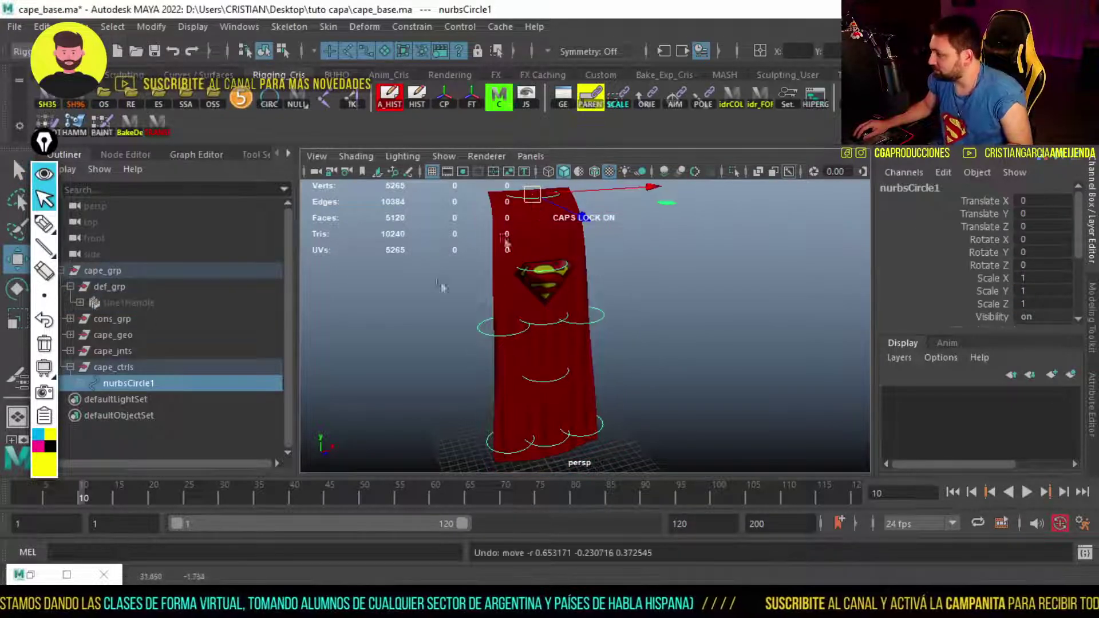
Select sine1Handle and annotate a circle beside the cape's middle and a curve leading from the cape's top toward it
click(137, 303)
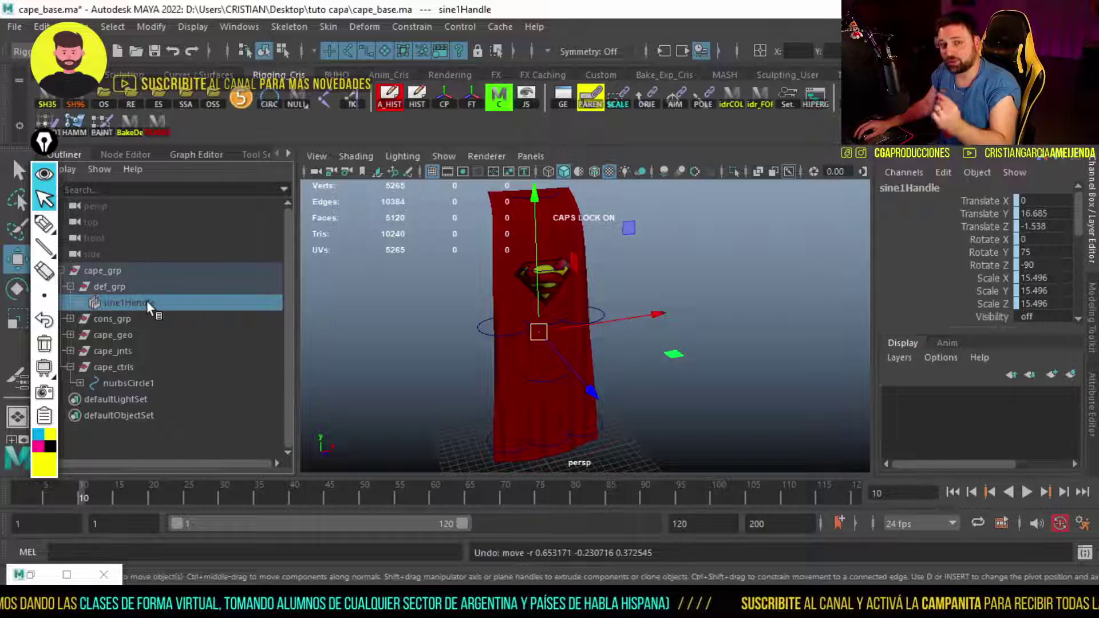
mouse_move(544, 347)
alt+mouse_down()
mouse_move(633, 355)
mouse_move(607, 338)
mouse_move(615, 366)
alt+mouse_up()
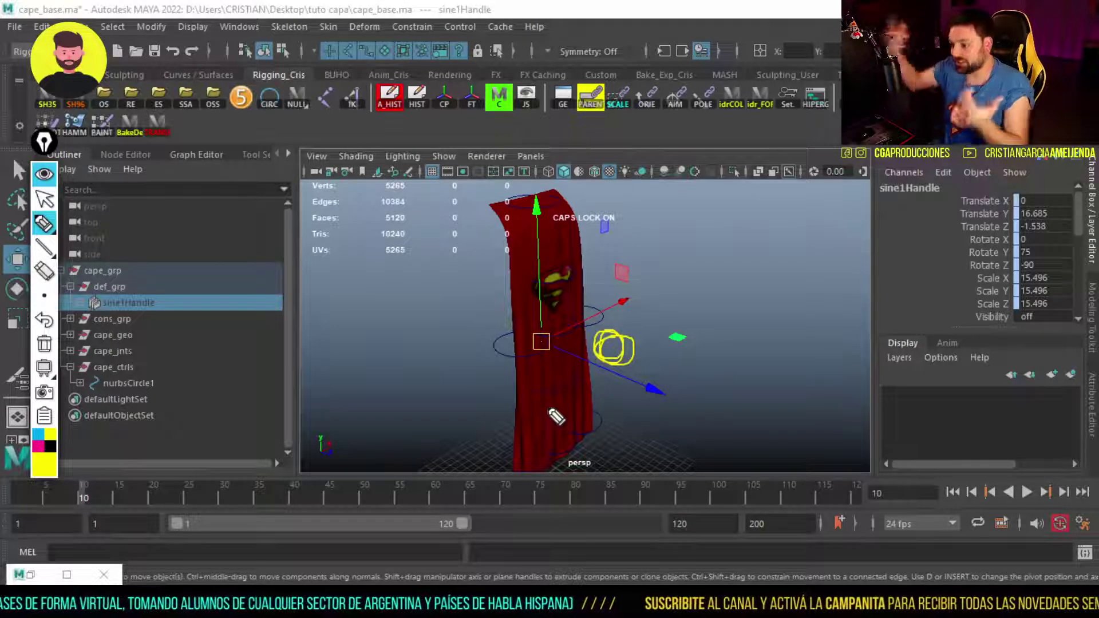
mouse_move(553, 203)
mouse_down()
mouse_move(608, 315)
mouse_move(555, 200)
mouse_move(568, 204)
mouse_up()
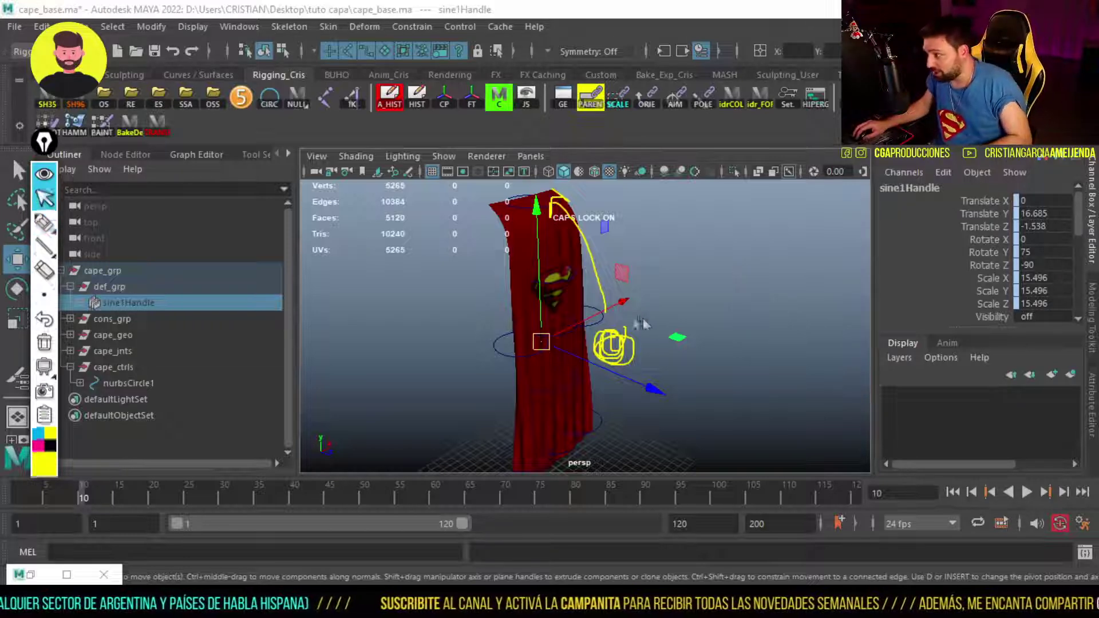
drag(216, 354, 95, 108)
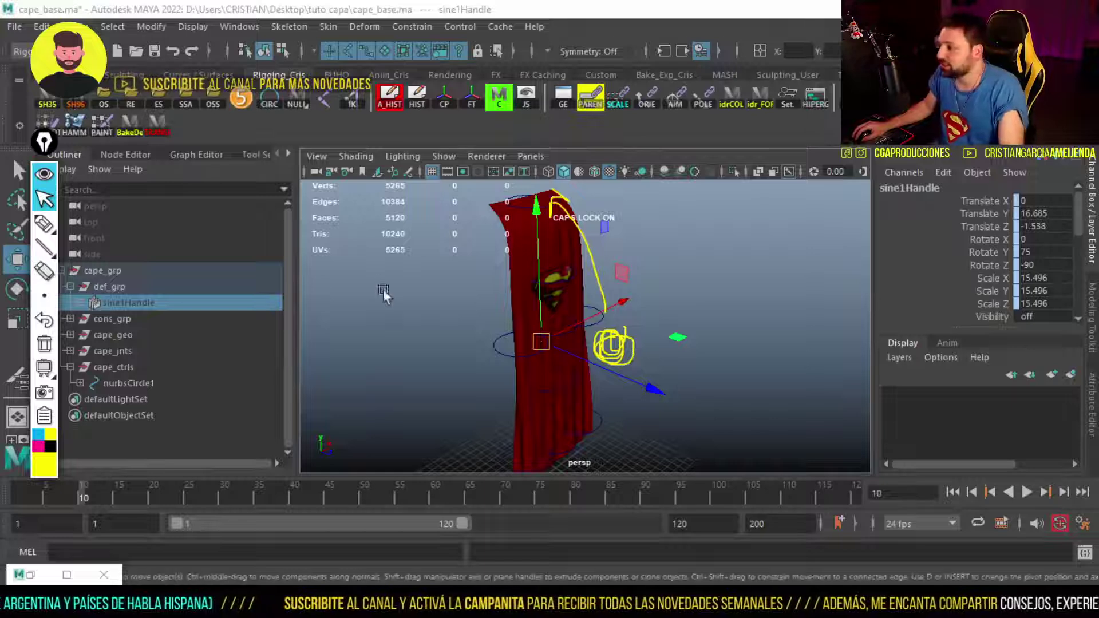